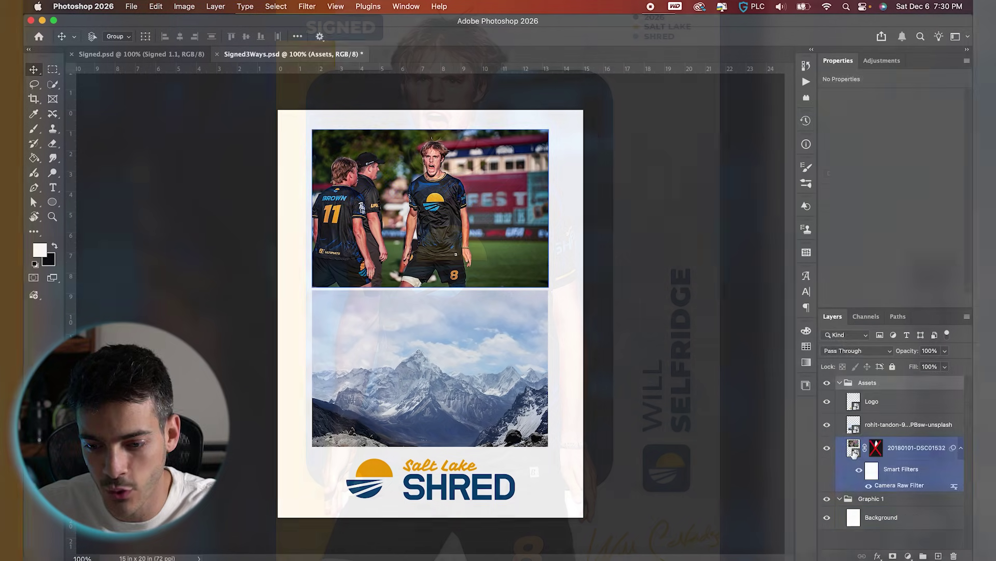
Nudge the player photo slightly up and right, toggling its cut-out mask on and off.
{"action": "left_click", "coordinate": [853, 449]}
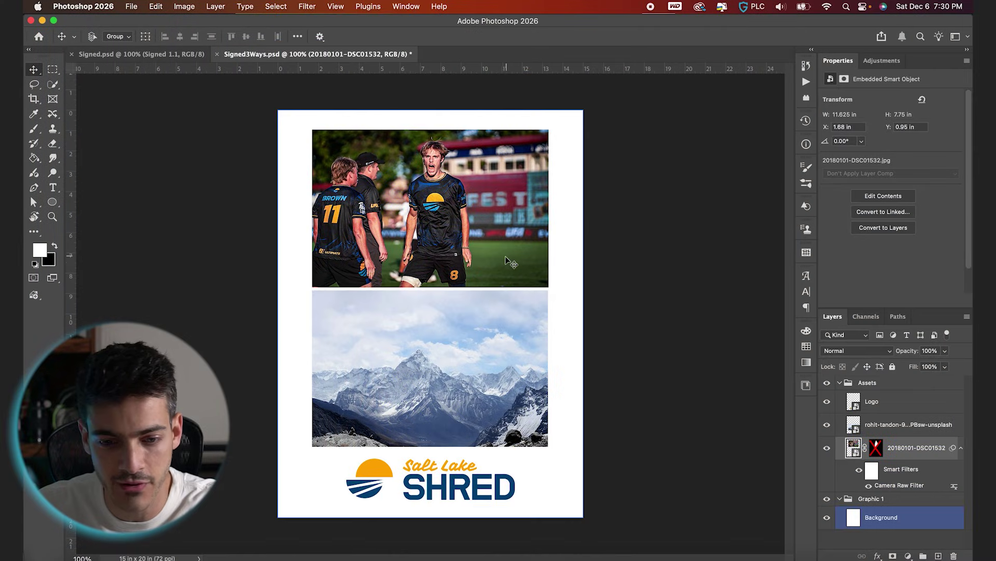
{"action": "left_click_drag", "start_coordinate": [504, 258], "coordinate": [509, 251]}
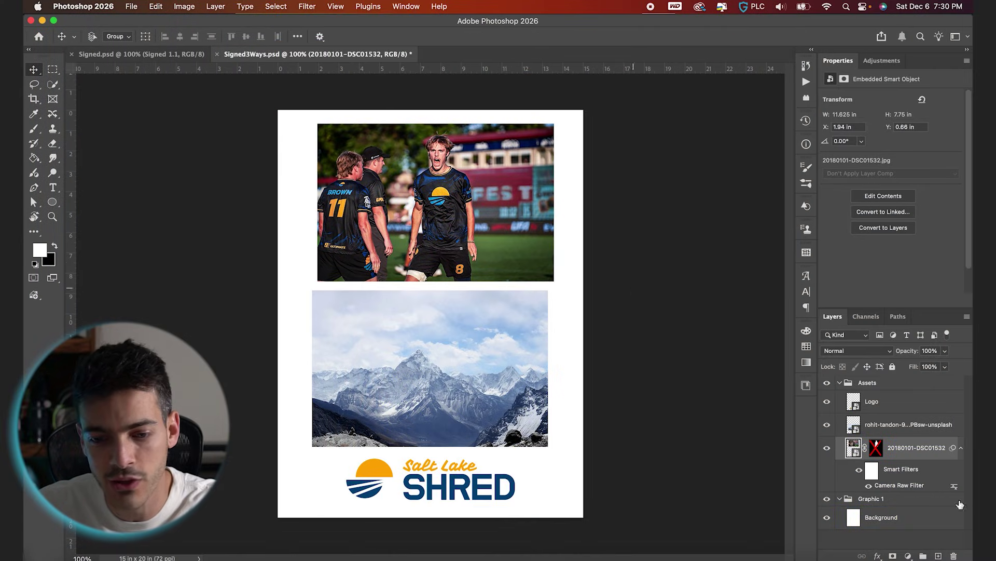
{"action": "left_click", "coordinate": [876, 447], "text": "shift"}
{"action": "left_click", "coordinate": [876, 449], "text": "shift"}
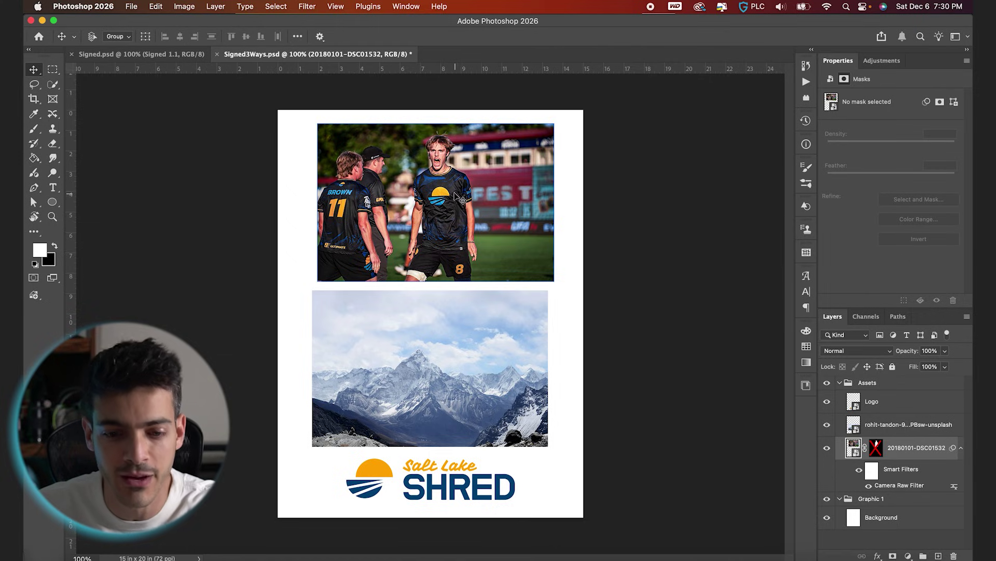
{"action": "left_click", "coordinate": [52, 84]}
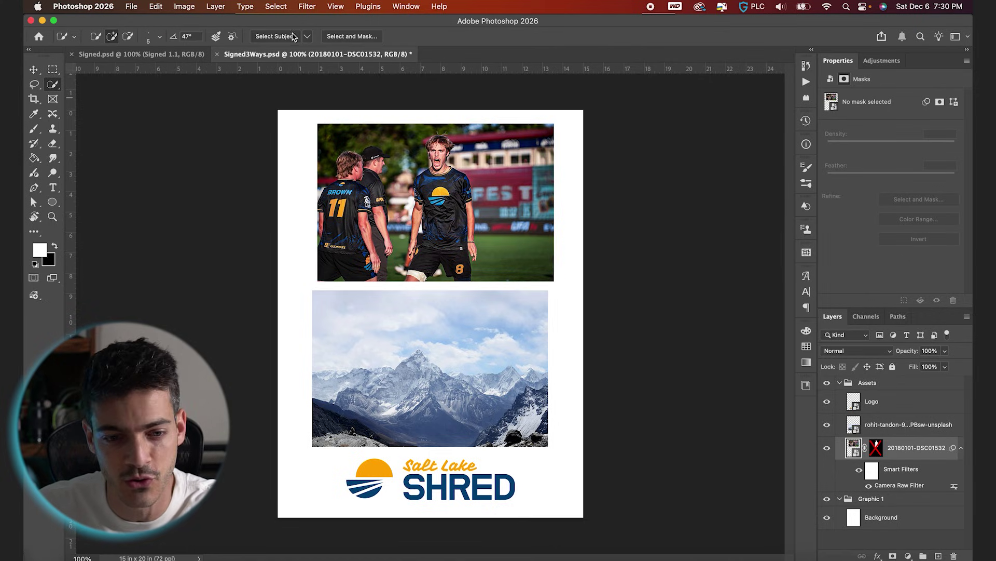
Collapse and hide the Assets group, leaving only the white Background layer.
{"action": "left_click", "coordinate": [893, 424]}
{"action": "left_click", "coordinate": [826, 425]}
{"action": "left_click", "coordinate": [826, 424]}
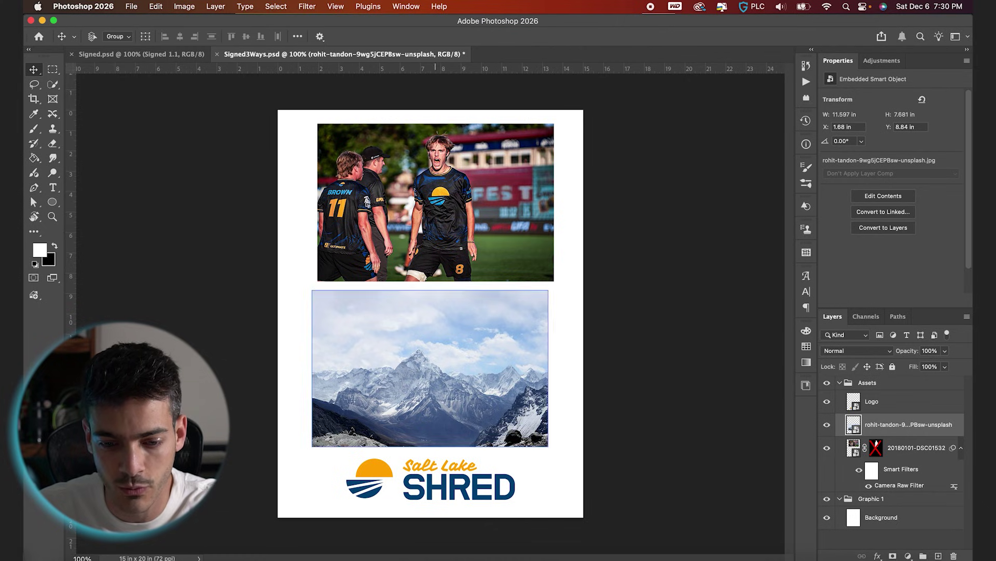
{"action": "left_click", "coordinate": [862, 410]}
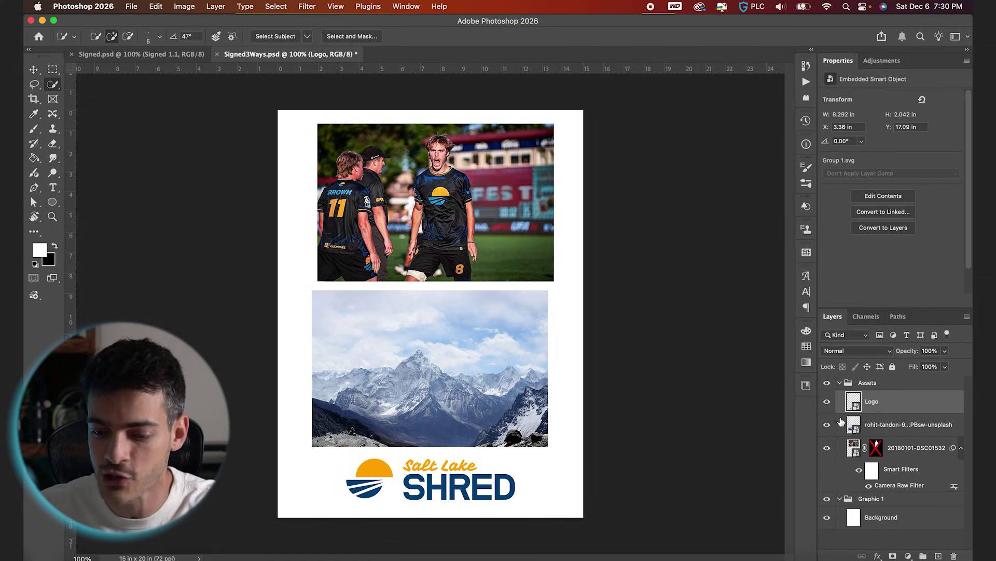
{"action": "left_click", "coordinate": [839, 384]}
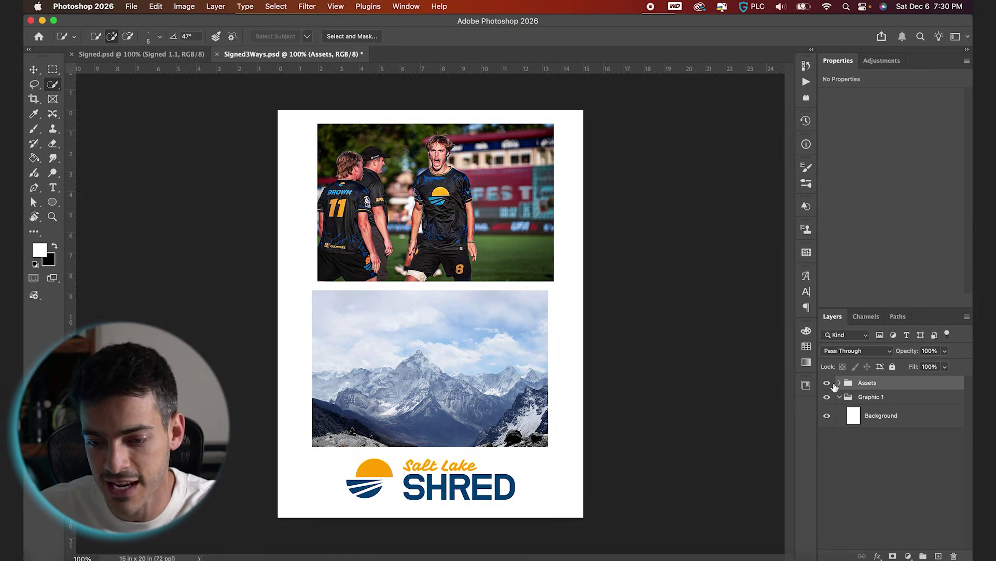
{"action": "left_click", "coordinate": [827, 383]}
{"action": "left_click", "coordinate": [854, 417]}
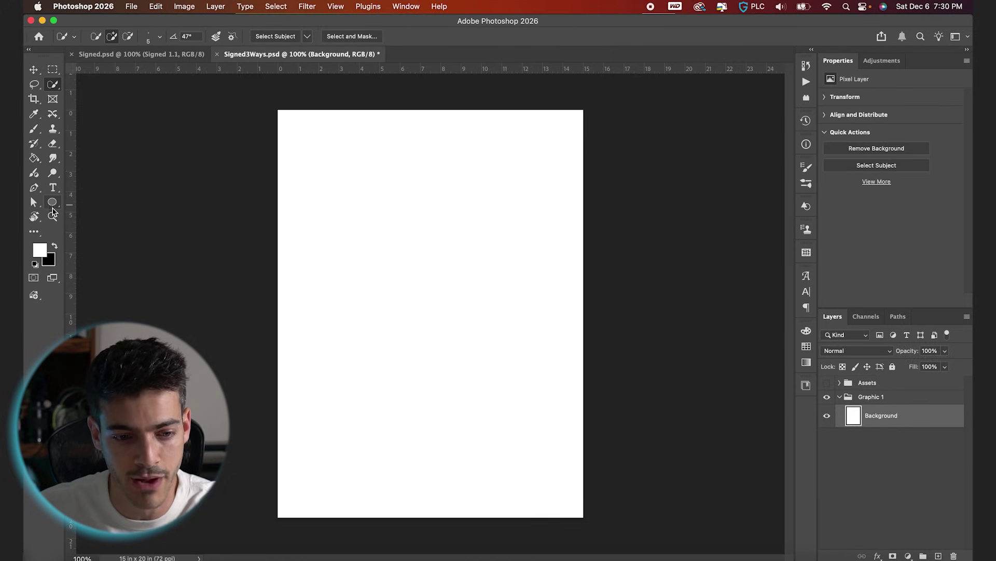
Draw a 10 x 10 in square filled with SLC-1.1 dark blue using the Rectangle tool.
{"action": "right_click", "coordinate": [52, 209]}
{"action": "left_click", "coordinate": [96, 200]}
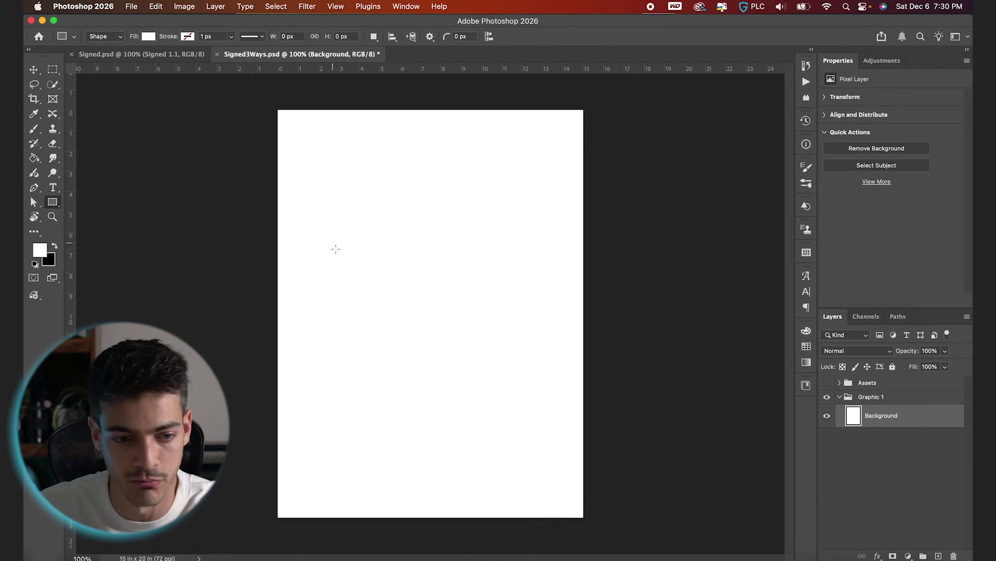
{"action": "left_click", "coordinate": [806, 347]}
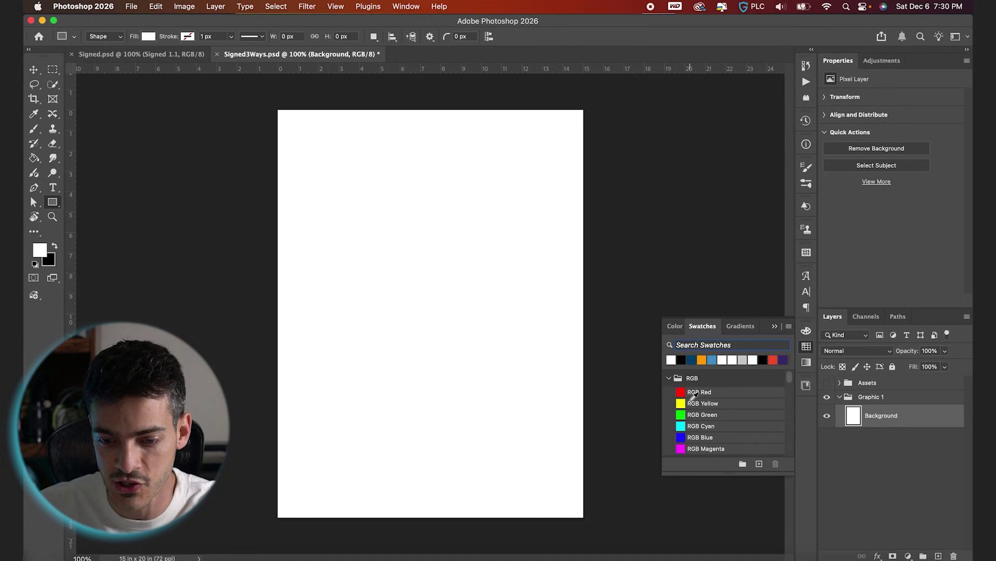
{"action": "scroll", "coordinate": [693, 397], "scroll_direction": "down", "scroll_amount": 10}
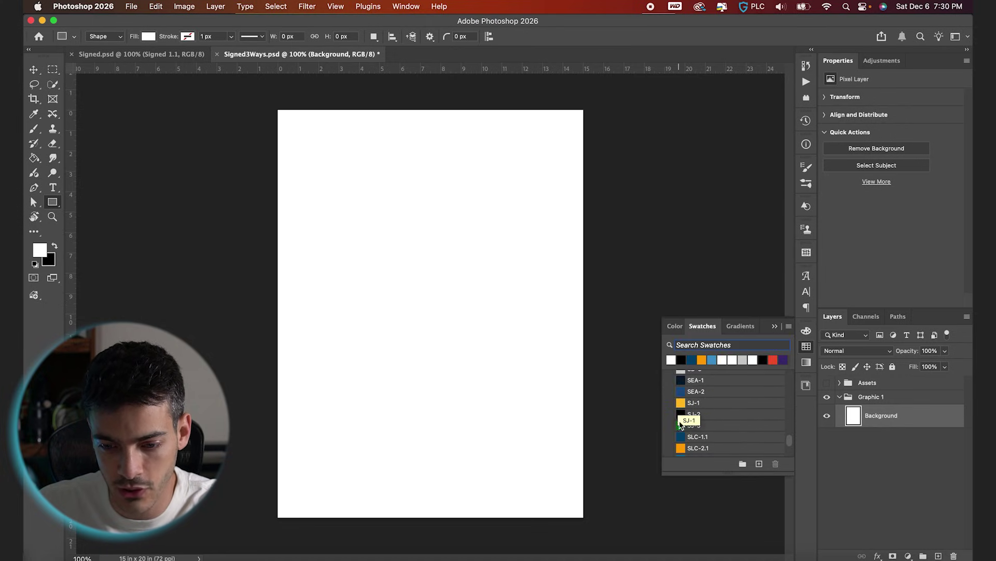
{"action": "left_click", "coordinate": [696, 435]}
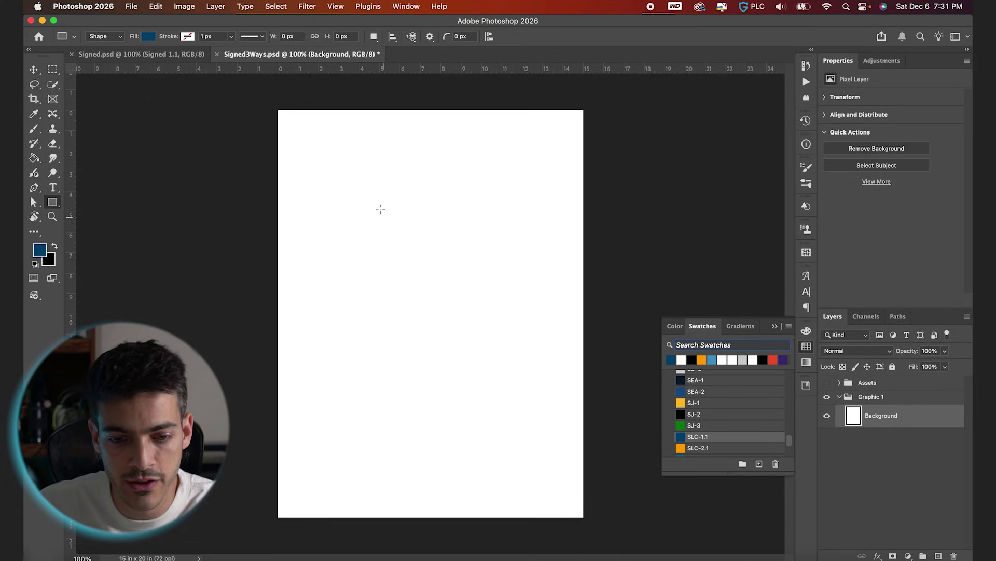
{"action": "left_click_drag", "start_coordinate": [362, 202], "coordinate": [597, 407]}
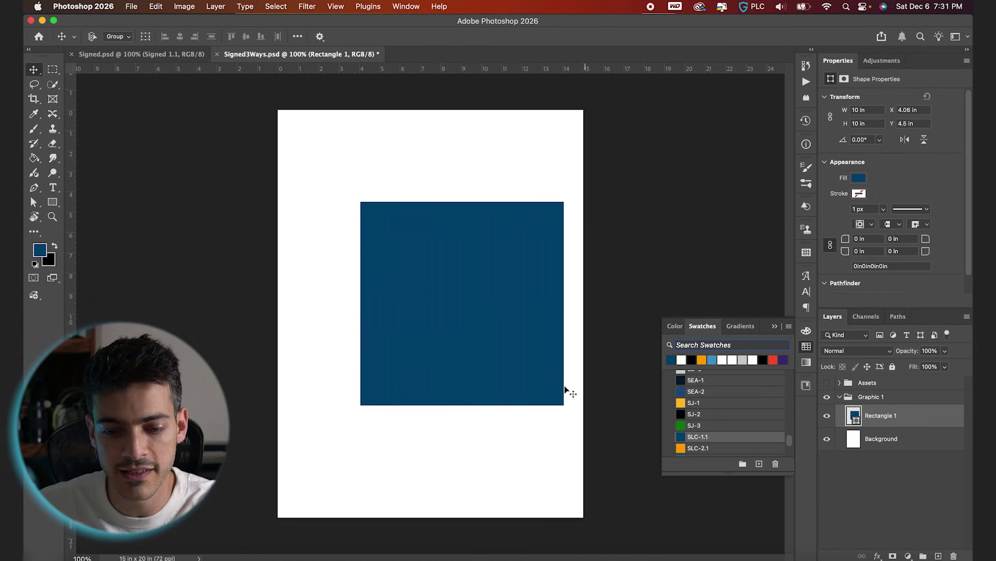
{"action": "key", "text": "v"}
{"action": "key", "text": "super+a"}
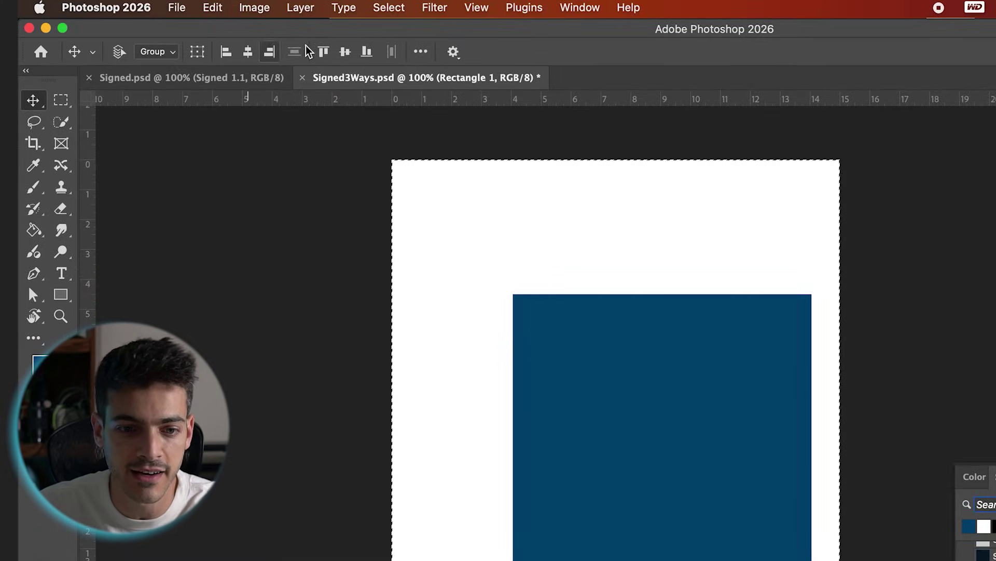
Centre the blue square on the page and round its corners to a 1.08 in radius.
{"action": "left_click", "coordinate": [345, 52]}
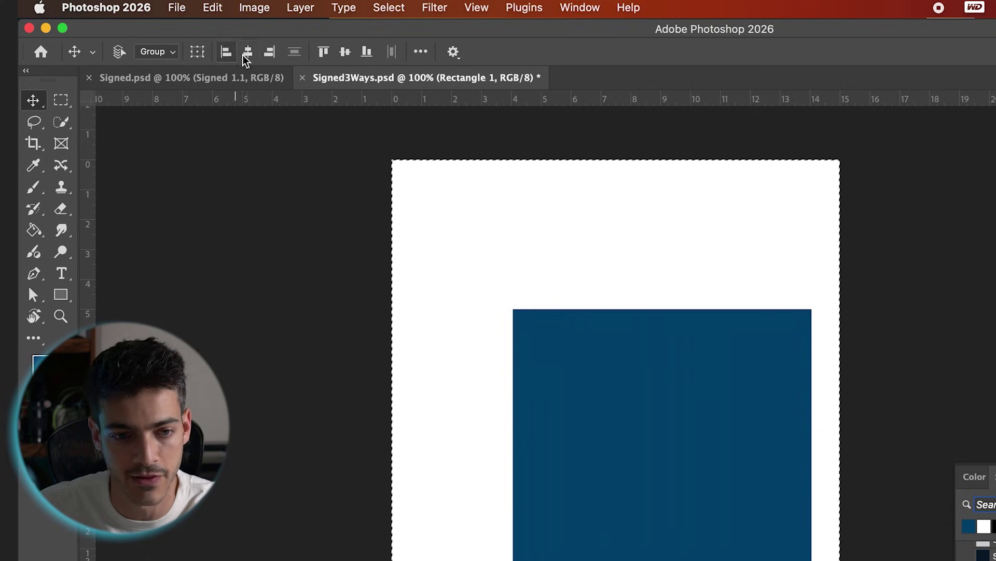
{"action": "left_click", "coordinate": [247, 51]}
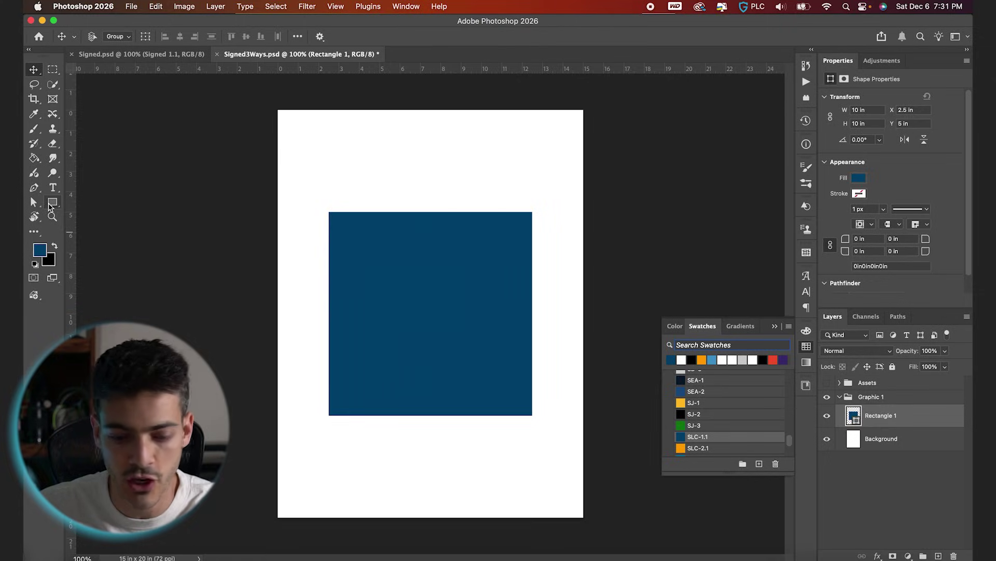
{"action": "left_click", "coordinate": [52, 203]}
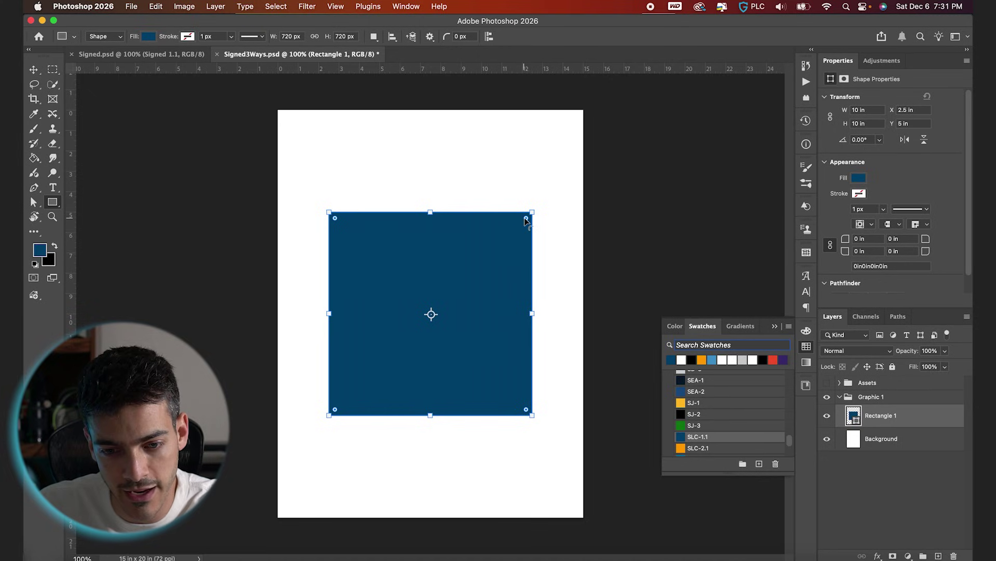
{"action": "left_click_drag", "start_coordinate": [526, 219], "coordinate": [514, 227]}
{"action": "key", "text": "v"}
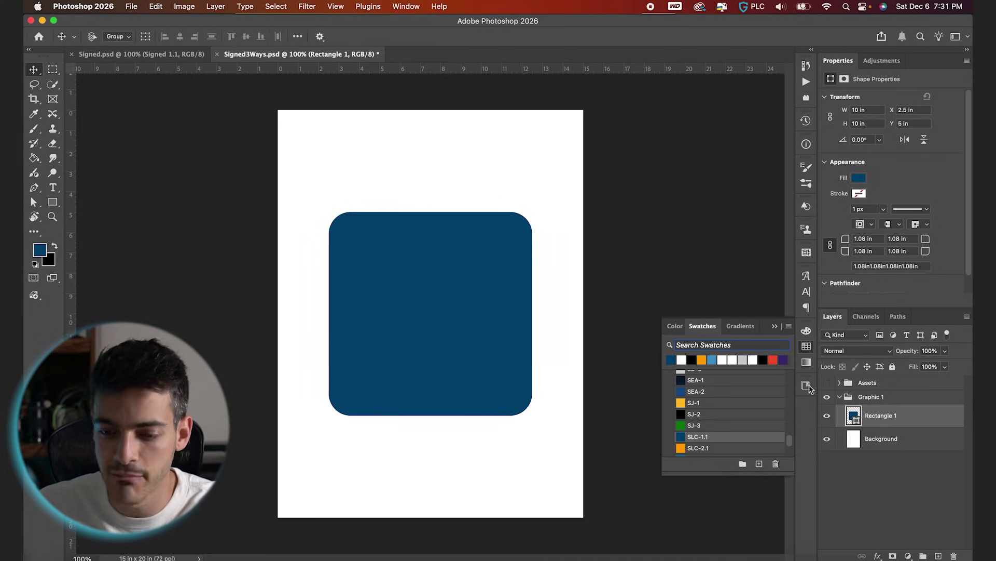
{"action": "left_click", "coordinate": [840, 383]}
{"action": "left_click", "coordinate": [855, 426]}
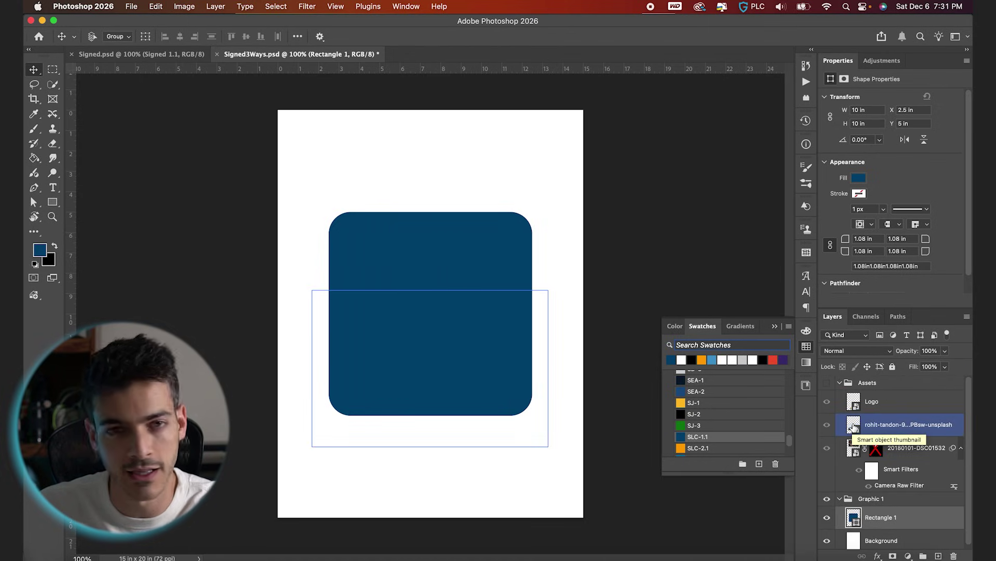
Copy the mountain photo below Rectangle 1 in Graphic 1 and scale it up to fill the page.
{"action": "left_click_drag", "start_coordinate": [853, 426], "coordinate": [853, 534]}
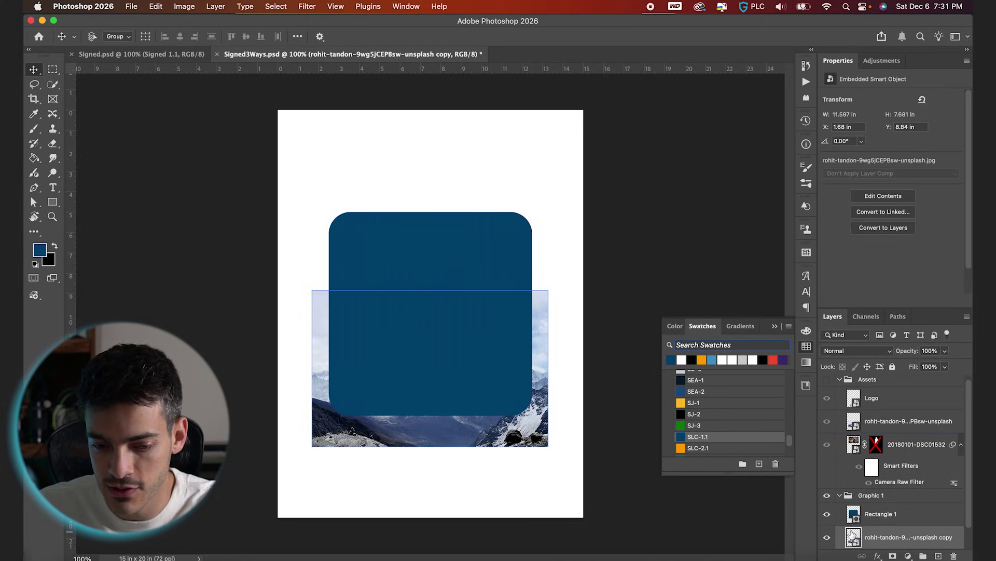
{"action": "left_click", "coordinate": [840, 379]}
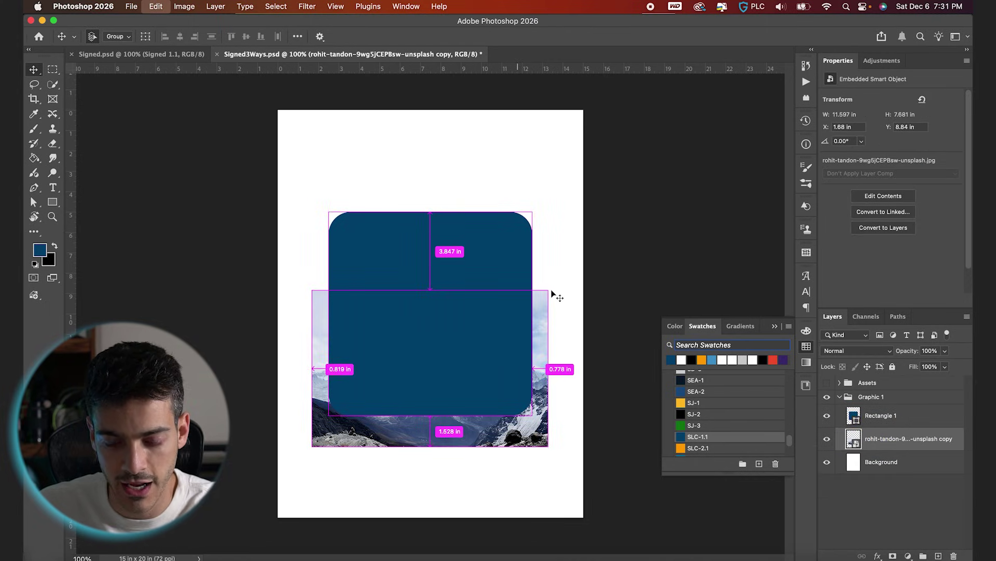
{"action": "key", "text": "super+t"}
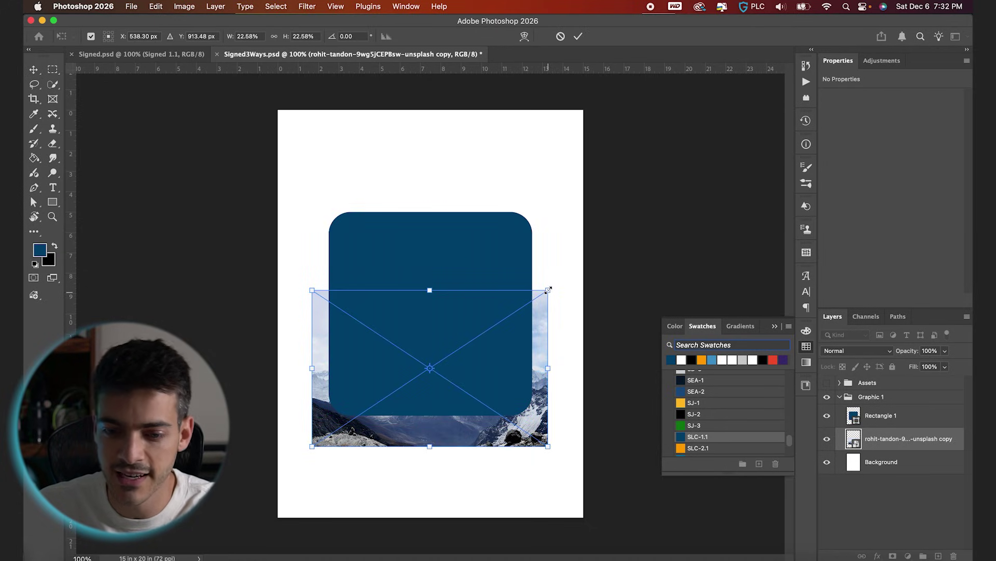
{"action": "left_click_drag", "start_coordinate": [548, 290], "coordinate": [705, 76]}
{"action": "scroll", "coordinate": [637, 200], "scroll_direction": "down", "scroll_amount": 3}
{"action": "left_click_drag", "start_coordinate": [472, 364], "coordinate": [422, 363]}
{"action": "left_click_drag", "start_coordinate": [658, 440], "coordinate": [665, 446]}
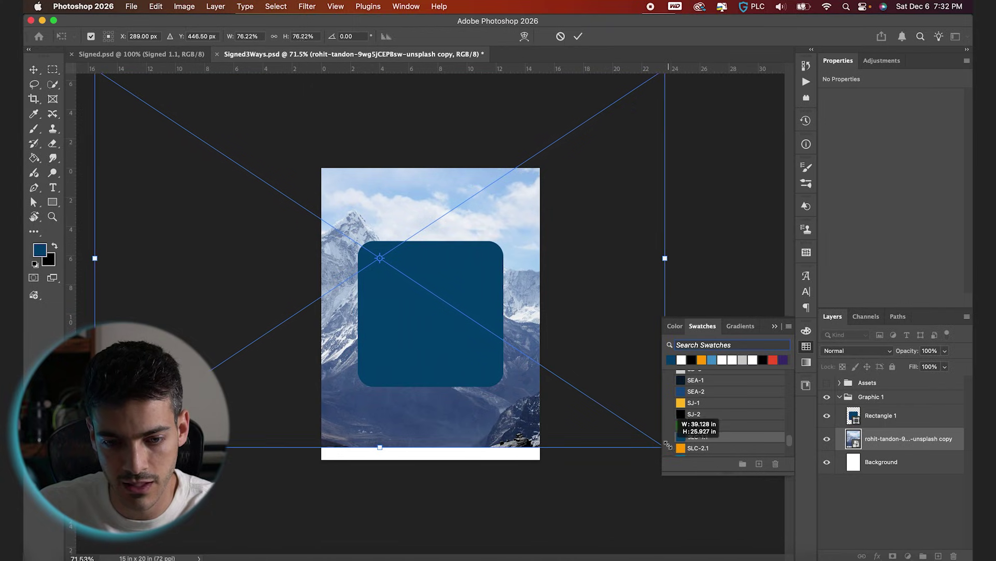
{"action": "key", "text": "Return"}
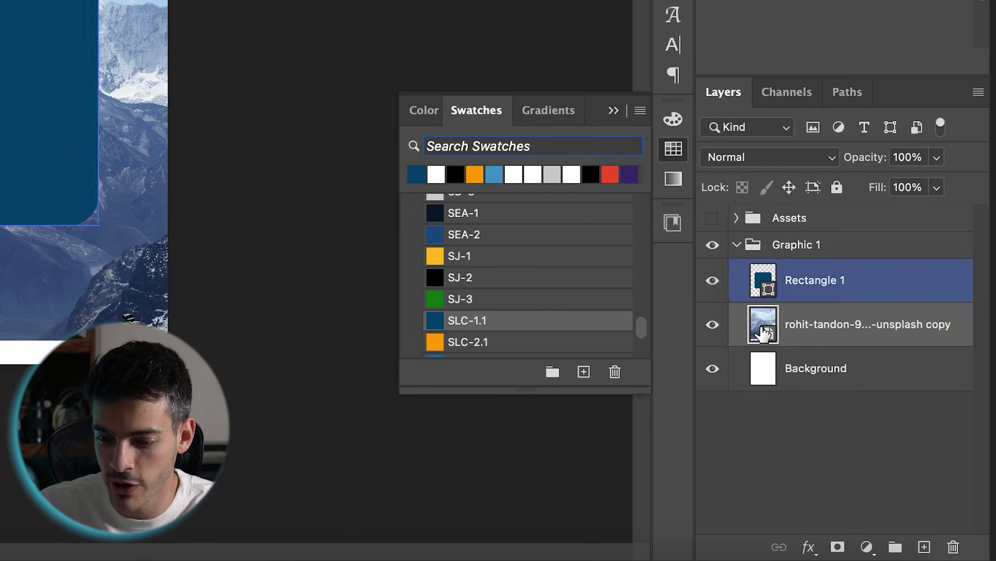
Add a Gradient Map adjustment using the black-to-white Basics preset.
{"action": "left_click", "coordinate": [866, 550]}
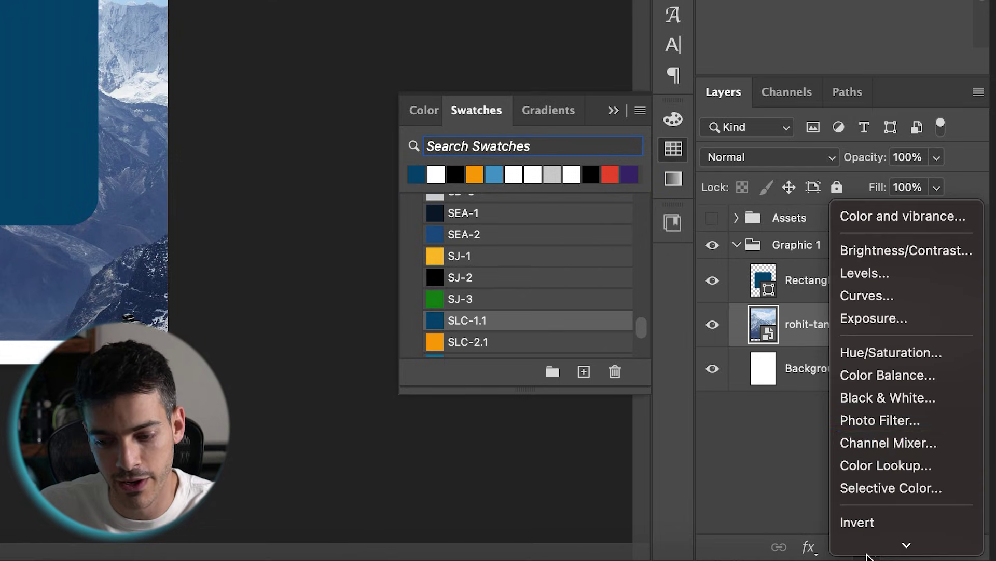
{"action": "left_click", "coordinate": [881, 466]}
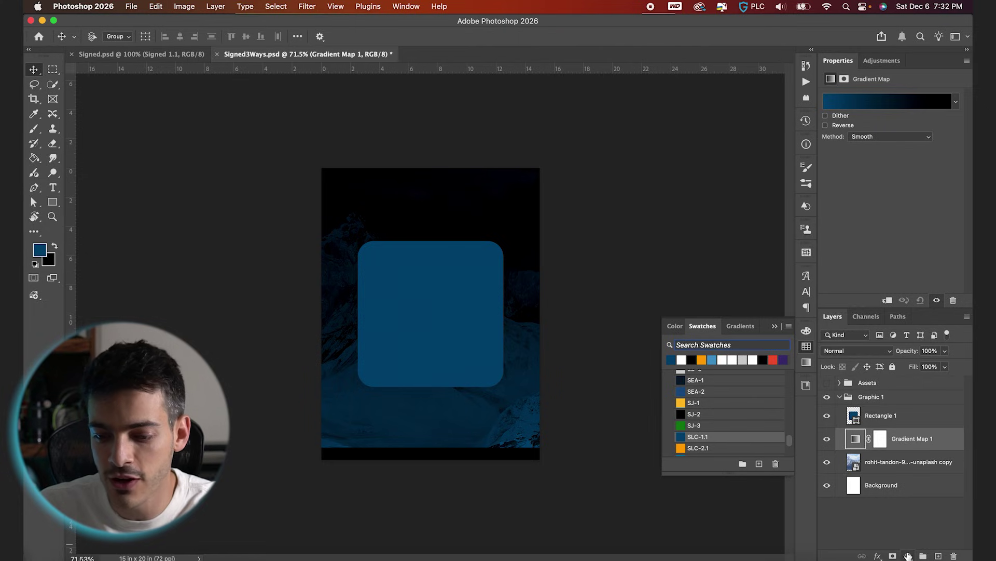
{"action": "left_click", "coordinate": [897, 104]}
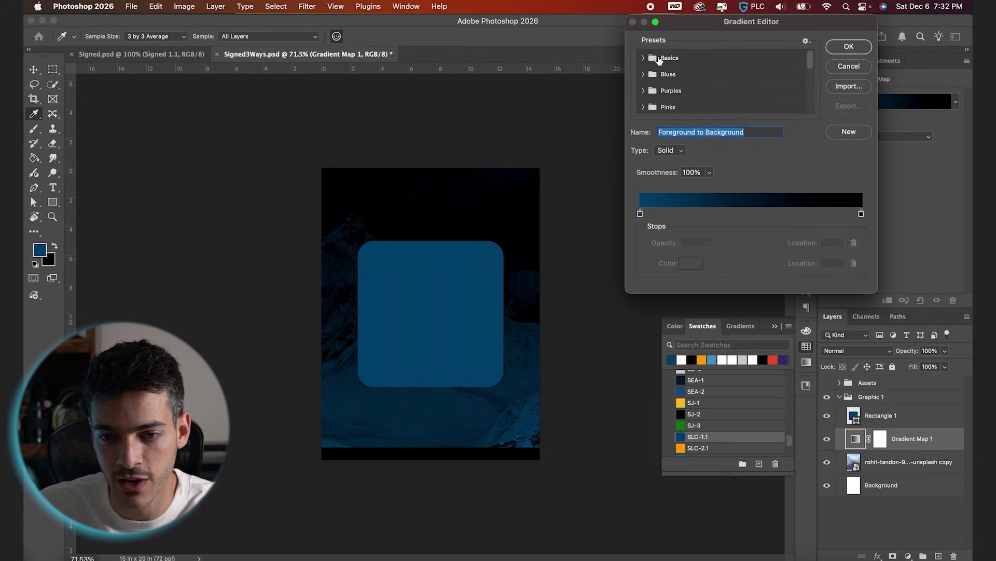
{"action": "left_click", "coordinate": [644, 59]}
{"action": "left_click", "coordinate": [712, 76]}
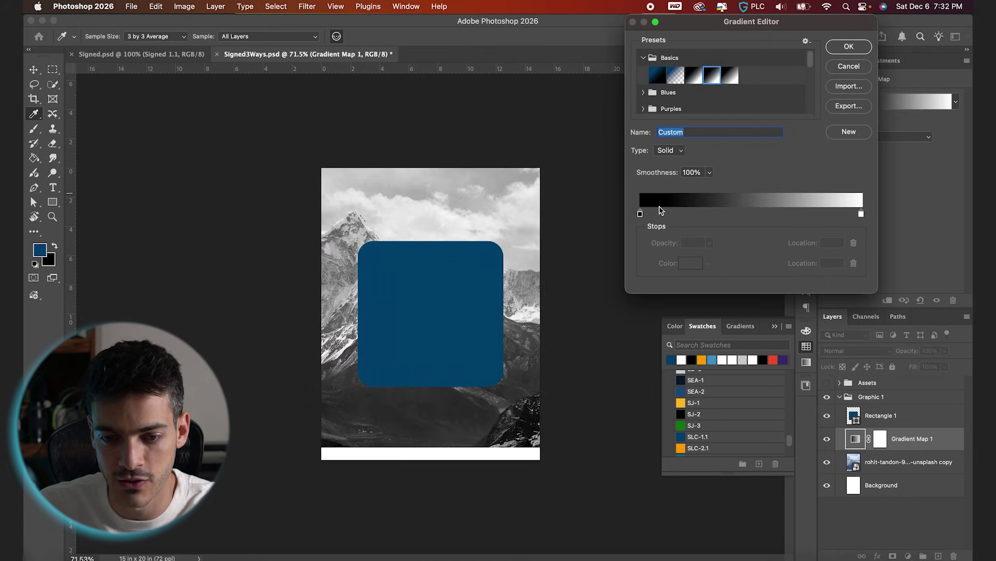
Make the gradient's left stop SLC-4.1 blue and place the stops at about 4 and 79.
{"action": "left_click", "coordinate": [640, 213]}
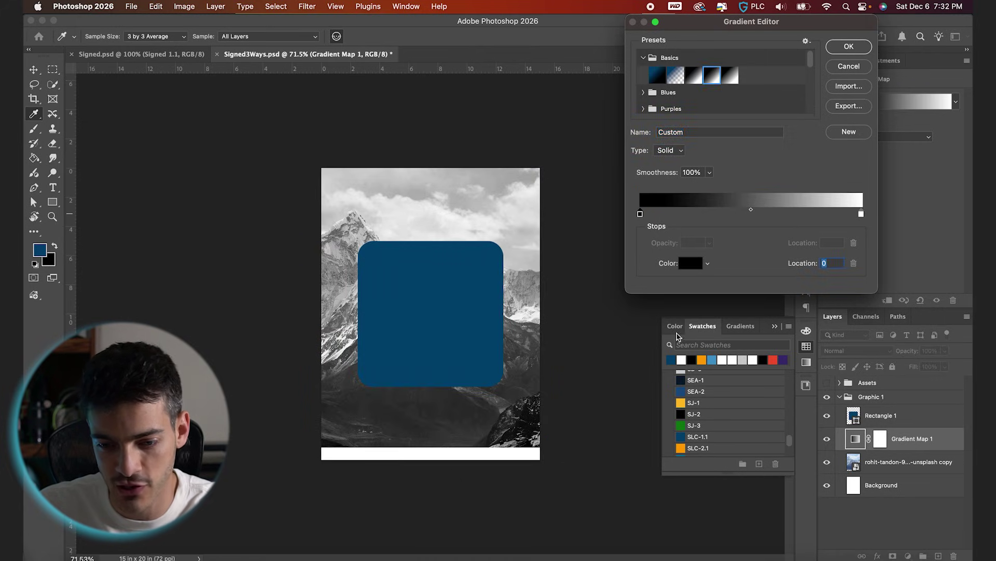
{"action": "left_click", "coordinate": [683, 438]}
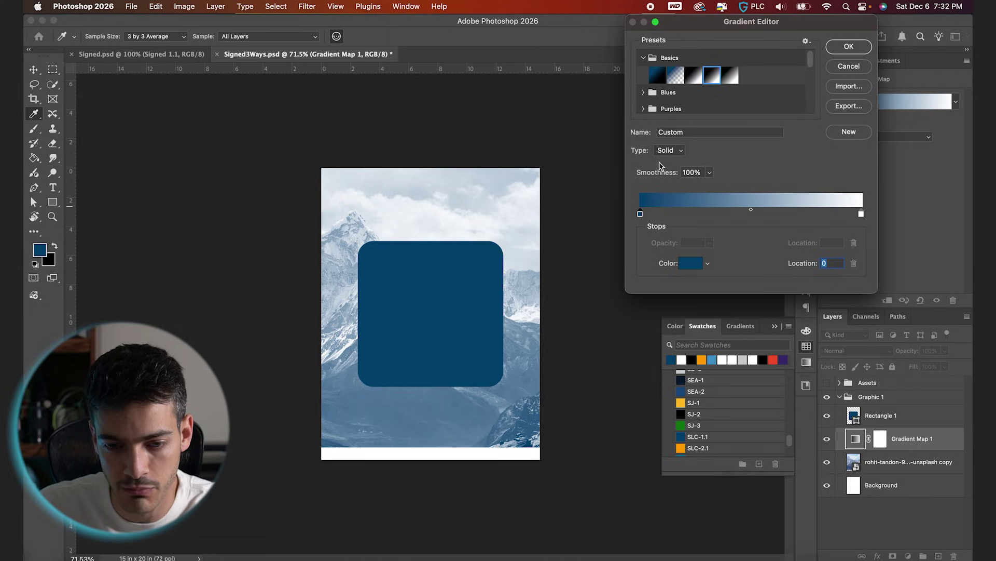
{"action": "scroll", "coordinate": [690, 408], "scroll_direction": "down", "scroll_amount": 2}
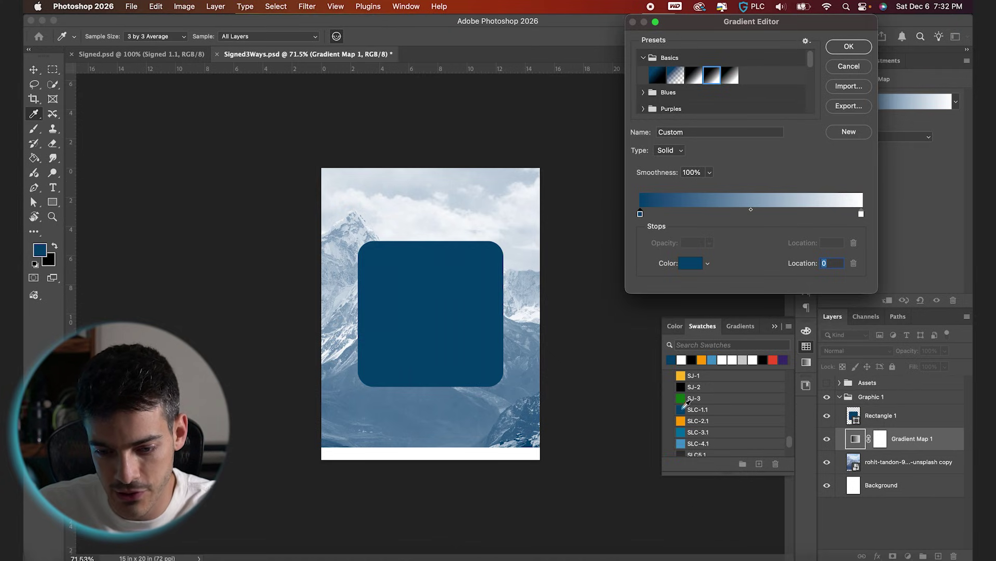
{"action": "left_click", "coordinate": [682, 442]}
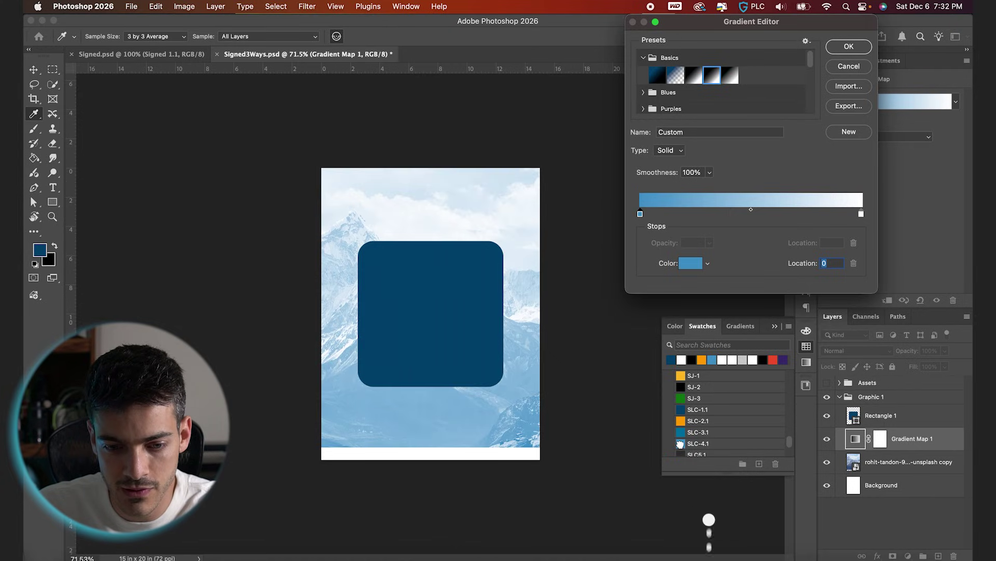
{"action": "left_click_drag", "start_coordinate": [642, 213], "coordinate": [660, 215]}
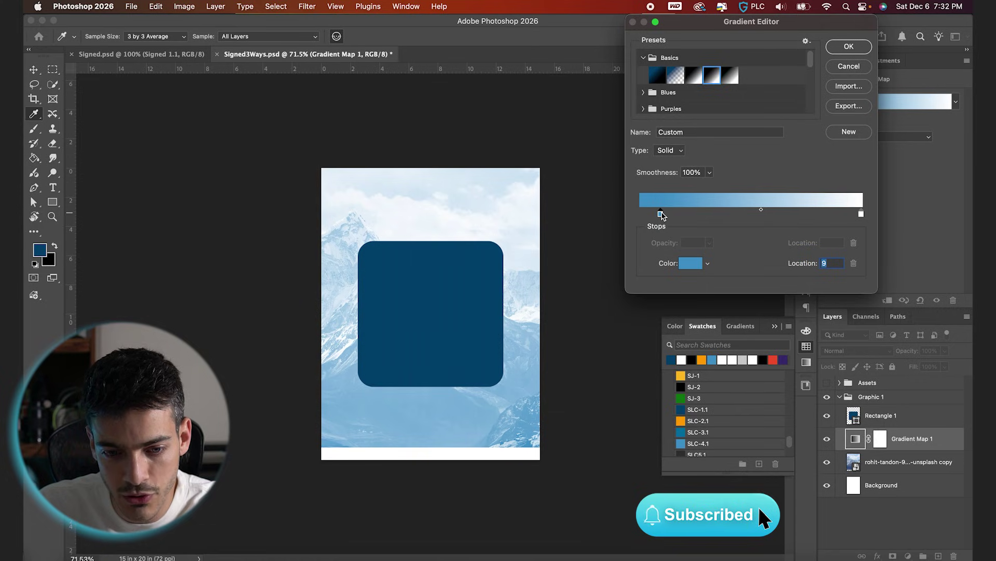
{"action": "left_click_drag", "start_coordinate": [862, 214], "coordinate": [809, 215]}
{"action": "left_click_drag", "start_coordinate": [660, 214], "coordinate": [640, 214]}
{"action": "left_click_drag", "start_coordinate": [809, 214], "coordinate": [783, 213]}
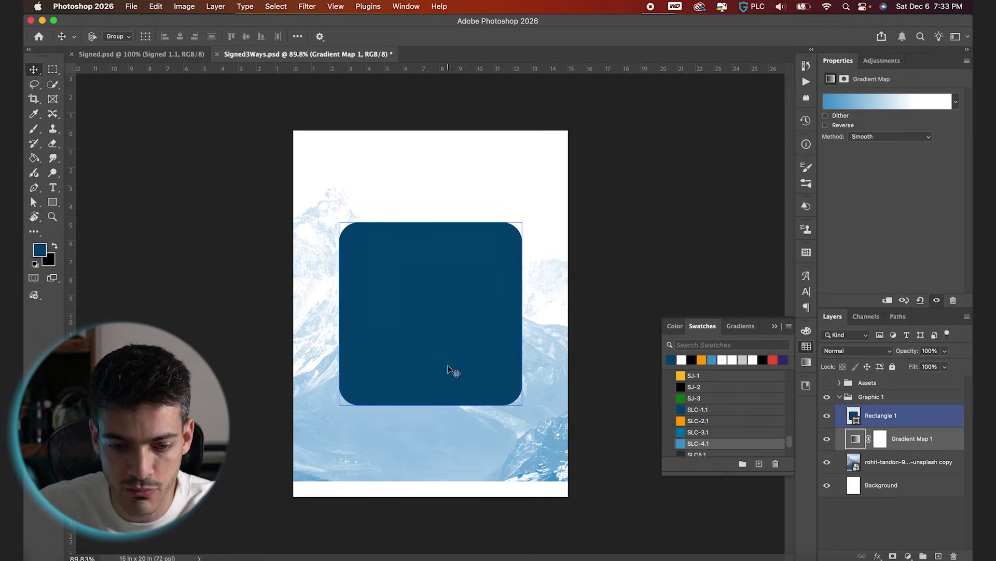
{"action": "left_click", "coordinate": [430, 441]}
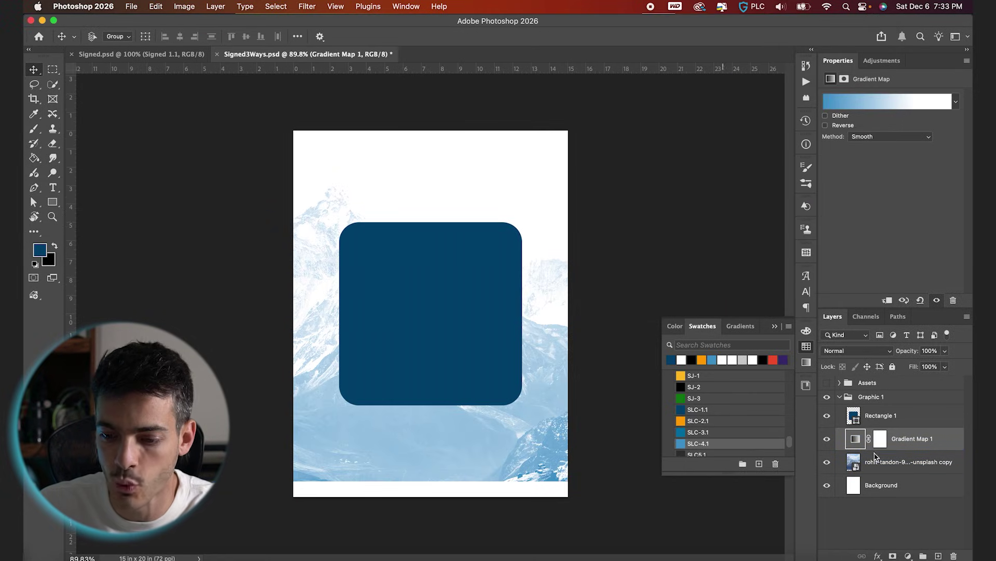
Mask the mountain photo with an upward black-to-white gradient so it fades out at the bottom.
{"action": "left_click", "coordinate": [854, 454]}
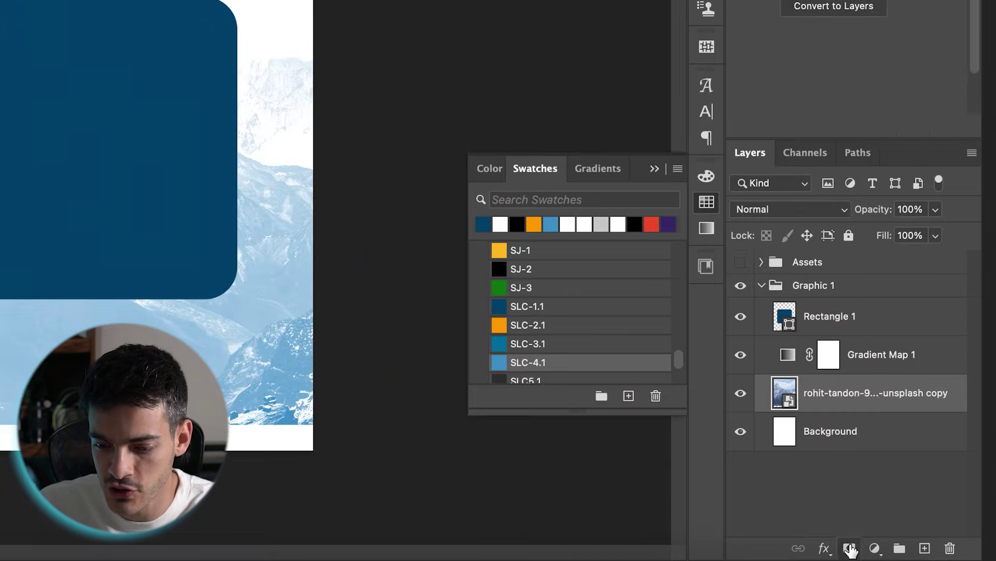
{"action": "left_click", "coordinate": [893, 555]}
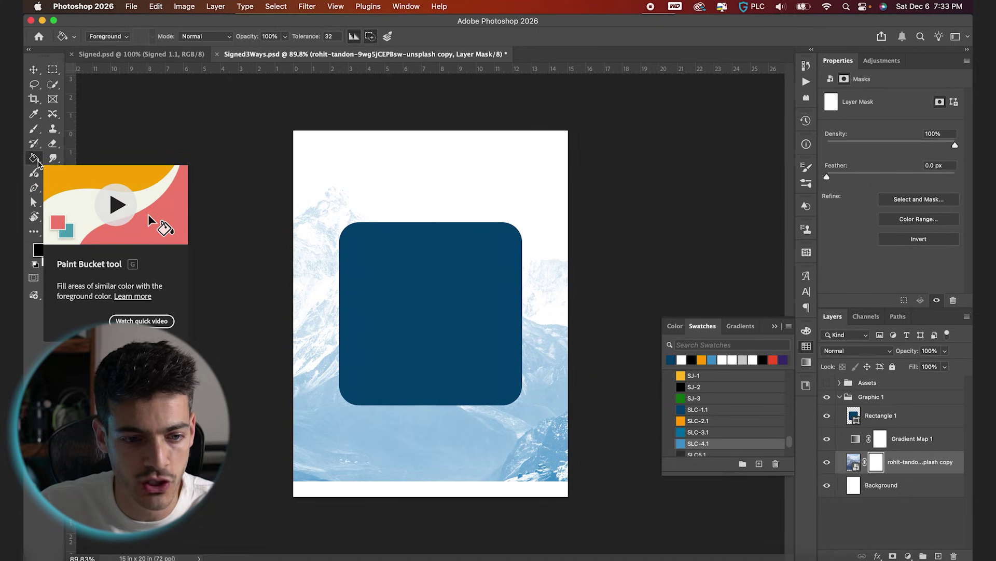
{"action": "key", "text": "shift+g"}
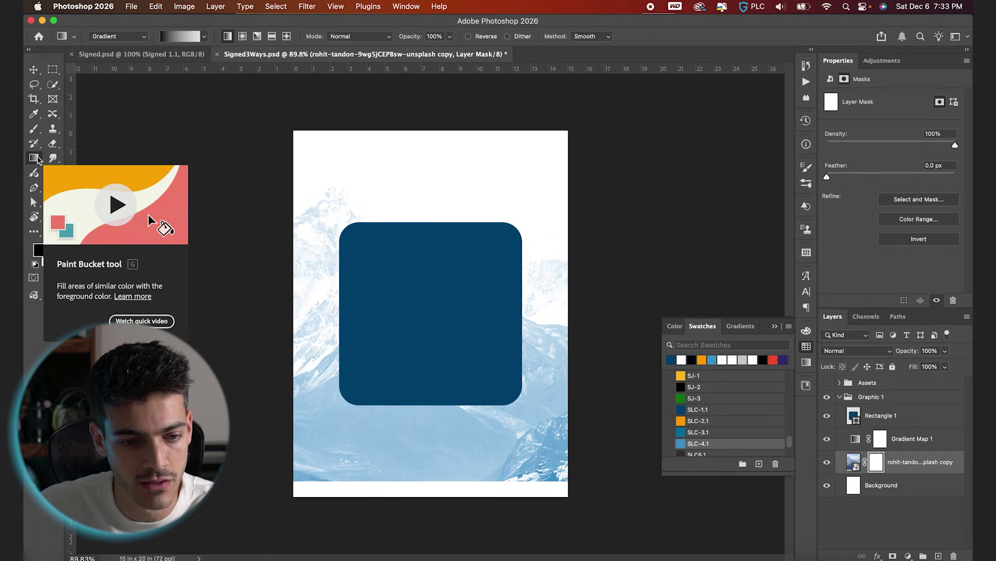
{"action": "left_click", "coordinate": [36, 163]}
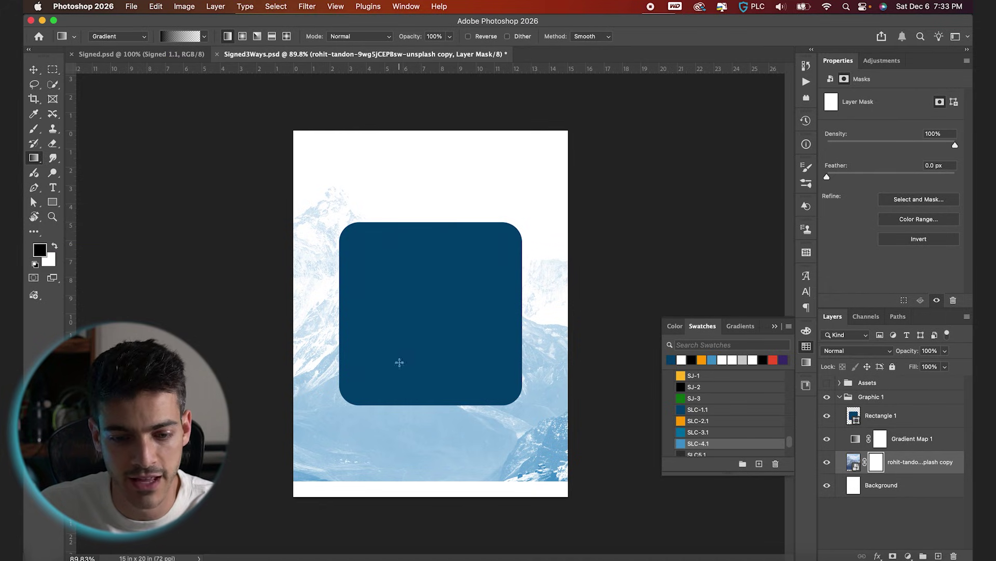
{"action": "left_click_drag", "start_coordinate": [428, 436], "coordinate": [428, 276]}
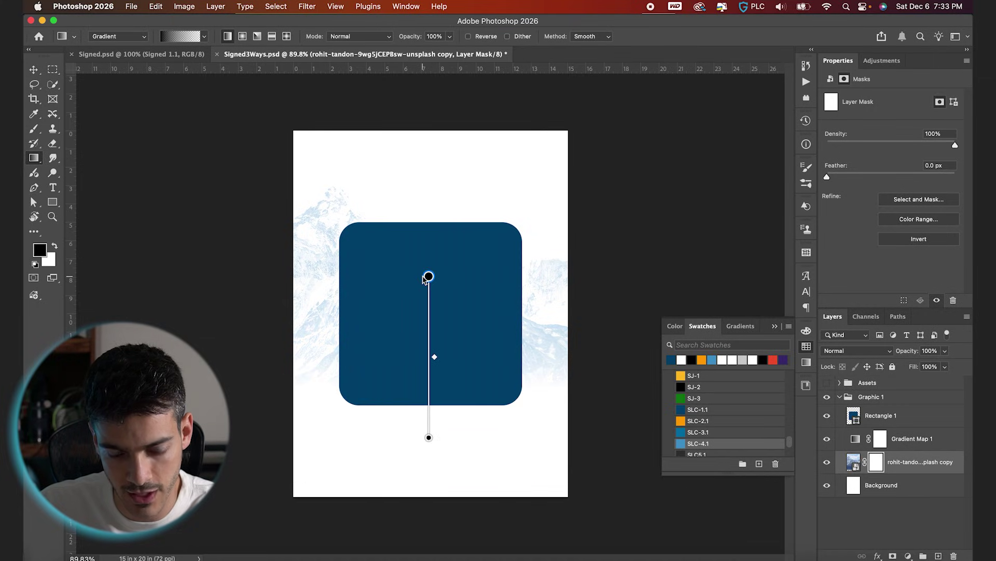
{"action": "left_click_drag", "start_coordinate": [428, 437], "coordinate": [427, 453]}
{"action": "left_click_drag", "start_coordinate": [428, 277], "coordinate": [428, 285]}
{"action": "key", "text": "v"}
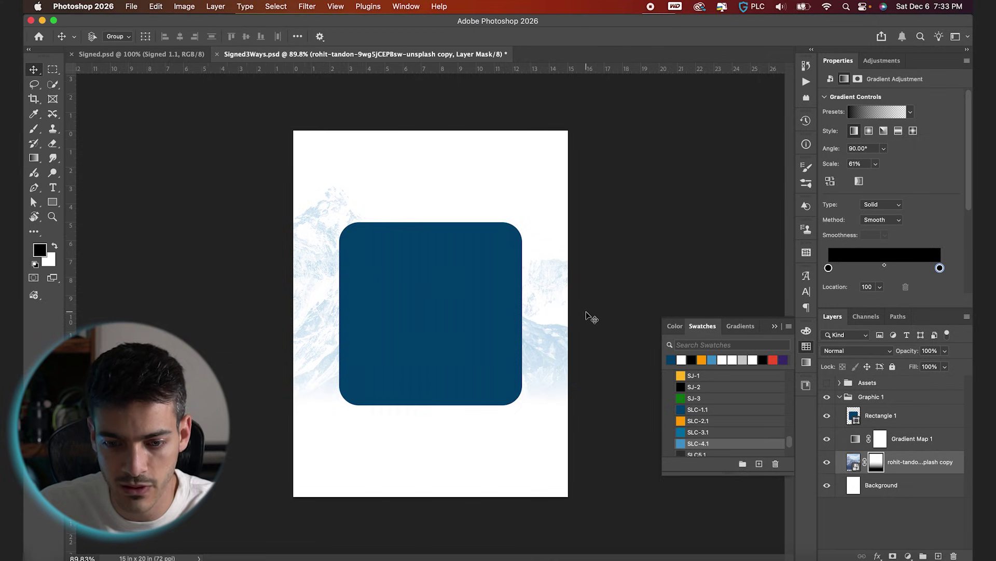
{"action": "scroll", "coordinate": [587, 313], "scroll_direction": "up", "scroll_amount": 2}
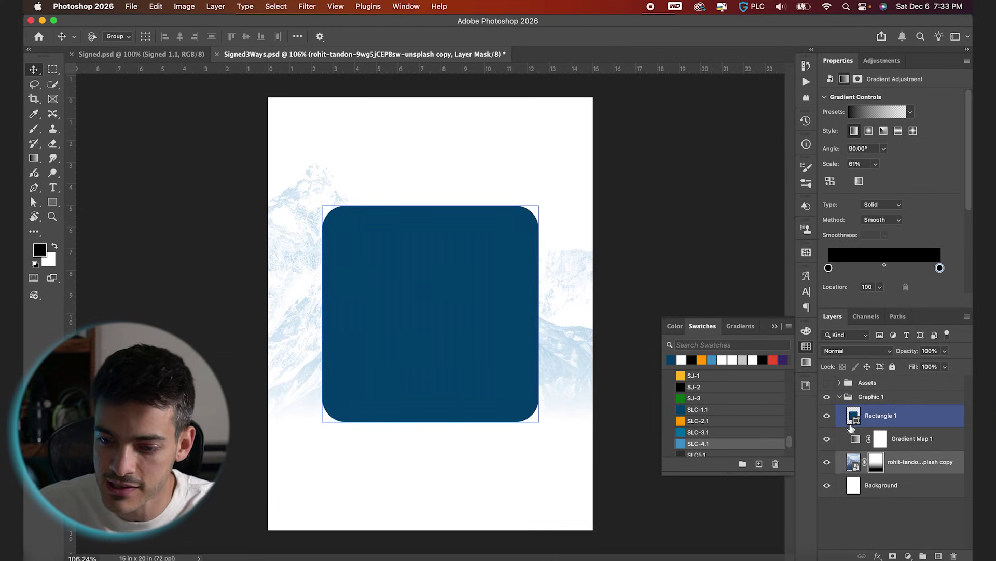
Copy the 20180101-DSC01532 player photo into Graphic 1 and turn on its cut-out mask.
{"action": "left_click", "coordinate": [840, 383]}
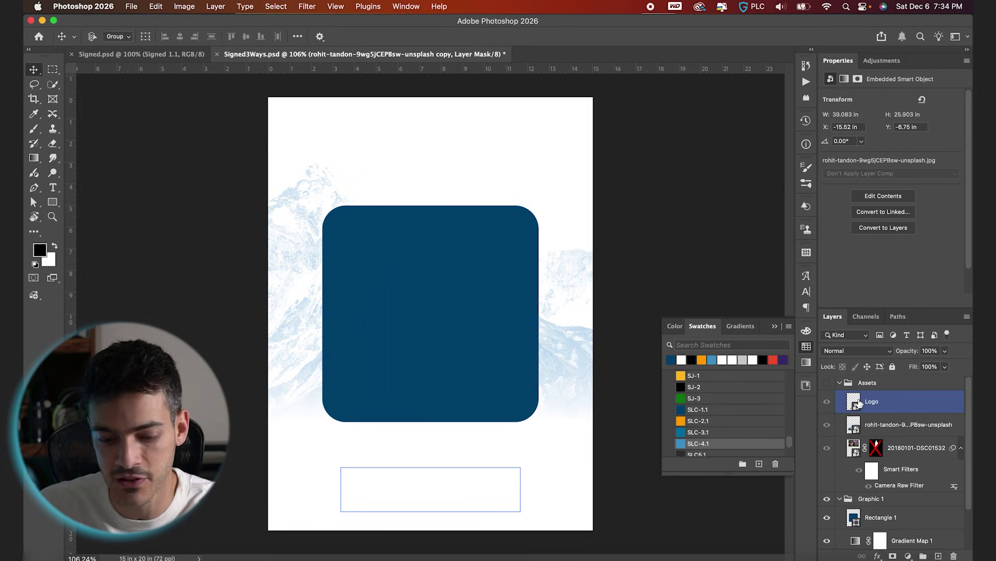
{"action": "left_click", "coordinate": [862, 424]}
{"action": "left_click_drag", "start_coordinate": [884, 449], "coordinate": [893, 456]}
{"action": "left_click", "coordinate": [840, 383]}
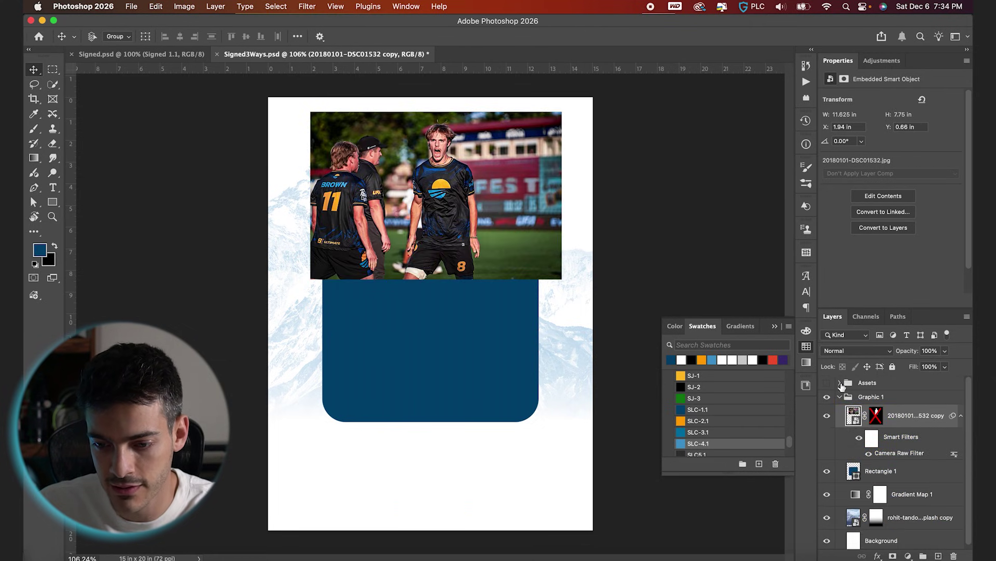
{"action": "left_click", "coordinate": [875, 415]}
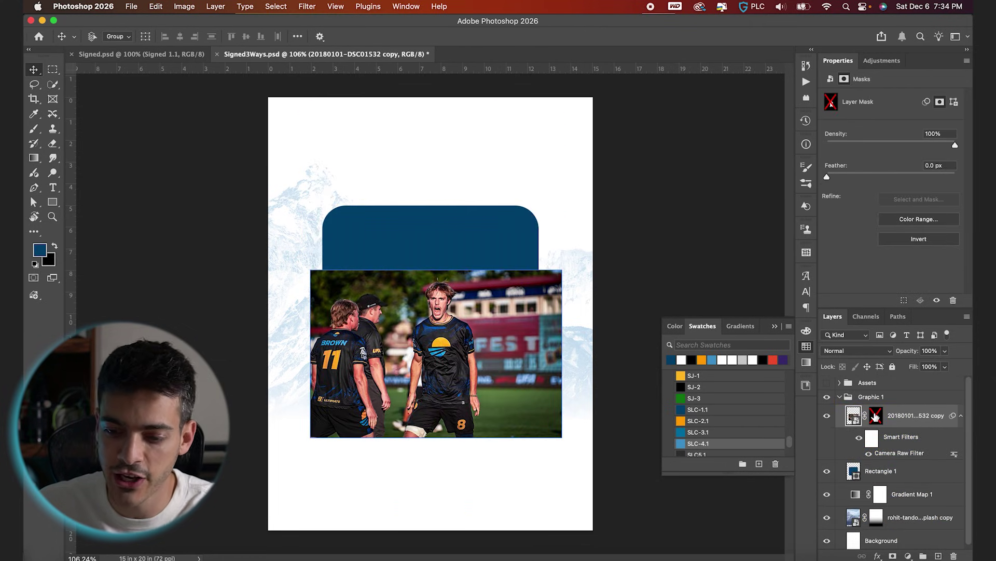
{"action": "left_click", "coordinate": [877, 420], "text": "shift"}
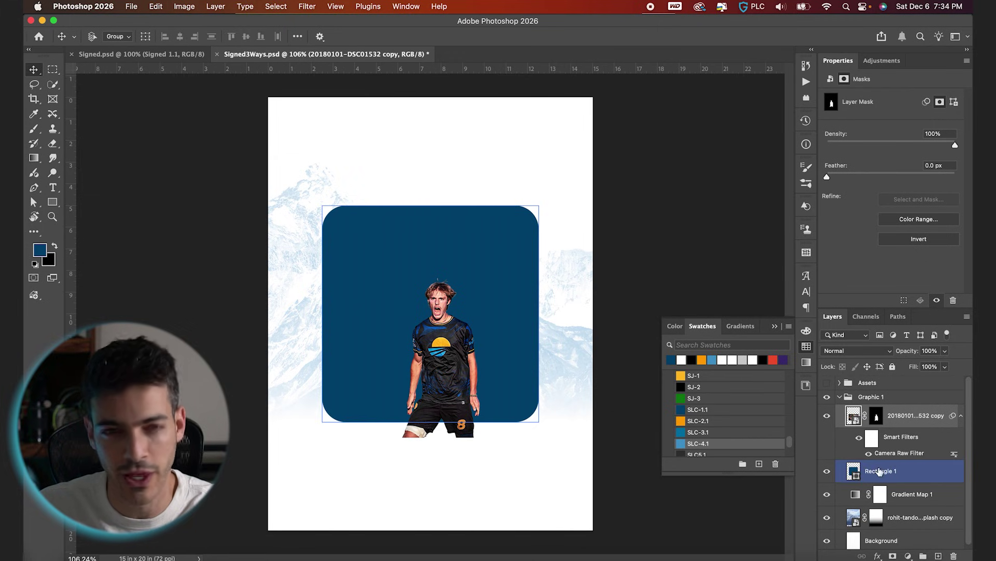
Enlarge the cut-out player to about 237% over the frame and duplicate the layer.
{"action": "left_click", "coordinate": [585, 385], "text": "super"}
{"action": "left_click", "coordinate": [536, 305], "text": "super"}
{"action": "left_click_drag", "start_coordinate": [558, 268], "coordinate": [655, 207]}
{"action": "left_click_drag", "start_coordinate": [560, 388], "coordinate": [544, 329]}
{"action": "left_click_drag", "start_coordinate": [642, 151], "coordinate": [619, 263]}
{"action": "key", "text": "Return"}
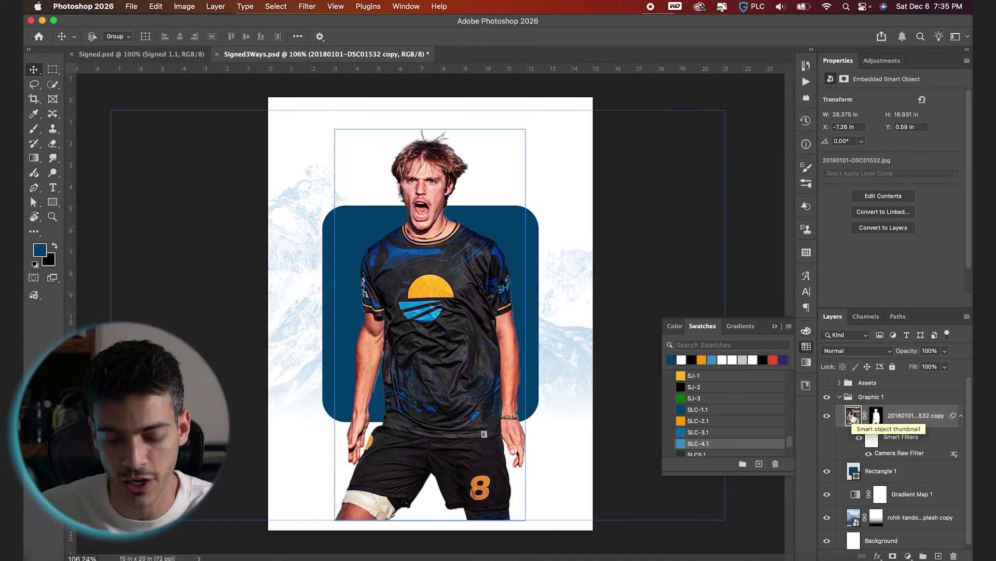
{"action": "key", "text": "super+j"}
{"action": "left_click", "coordinate": [854, 472]}
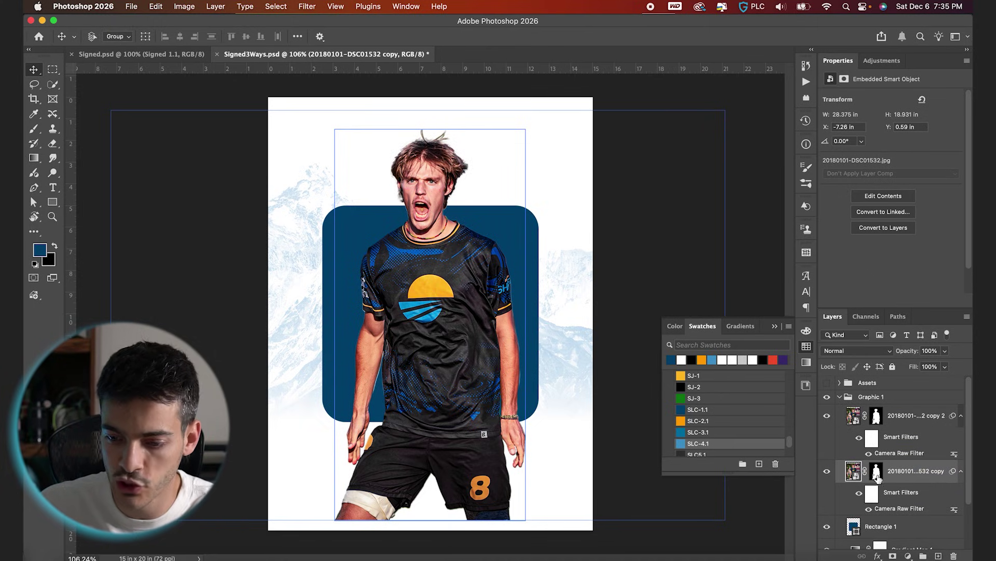
Disable the lower player copy's mask and clip the full photo into Rectangle 1.
{"action": "left_click", "coordinate": [877, 474], "text": "shift"}
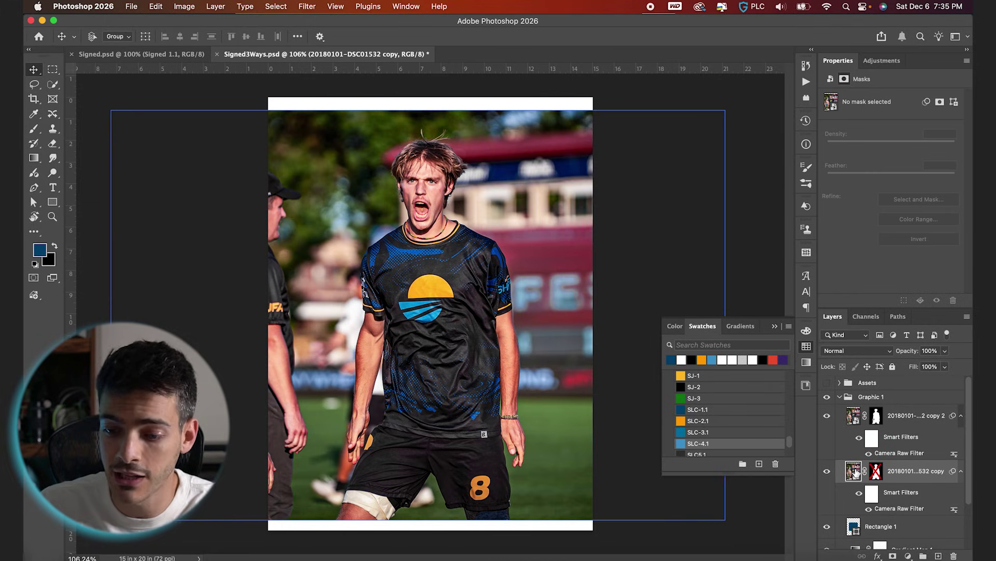
{"action": "left_click", "coordinate": [856, 519]}
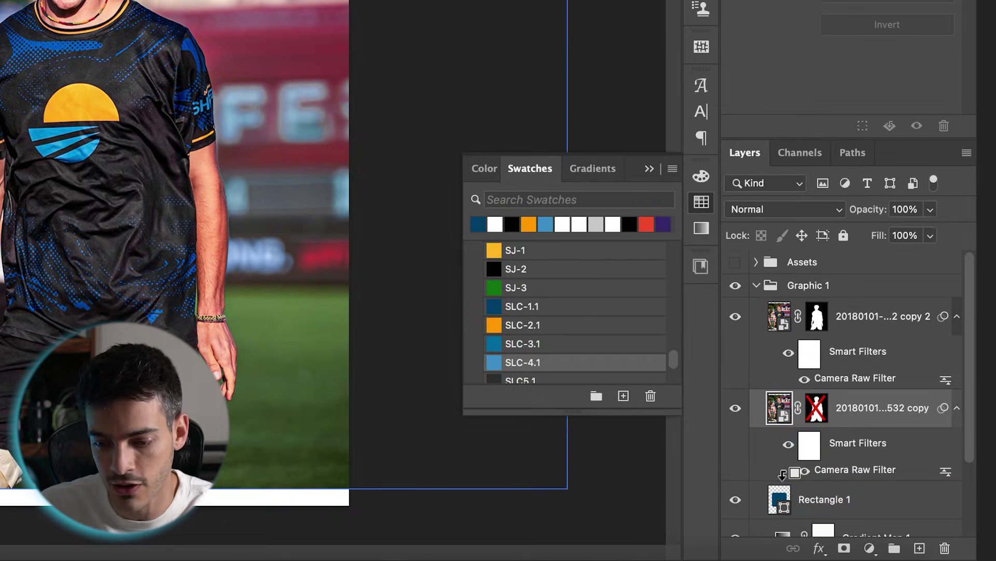
{"action": "left_click", "coordinate": [782, 474], "text": "alt"}
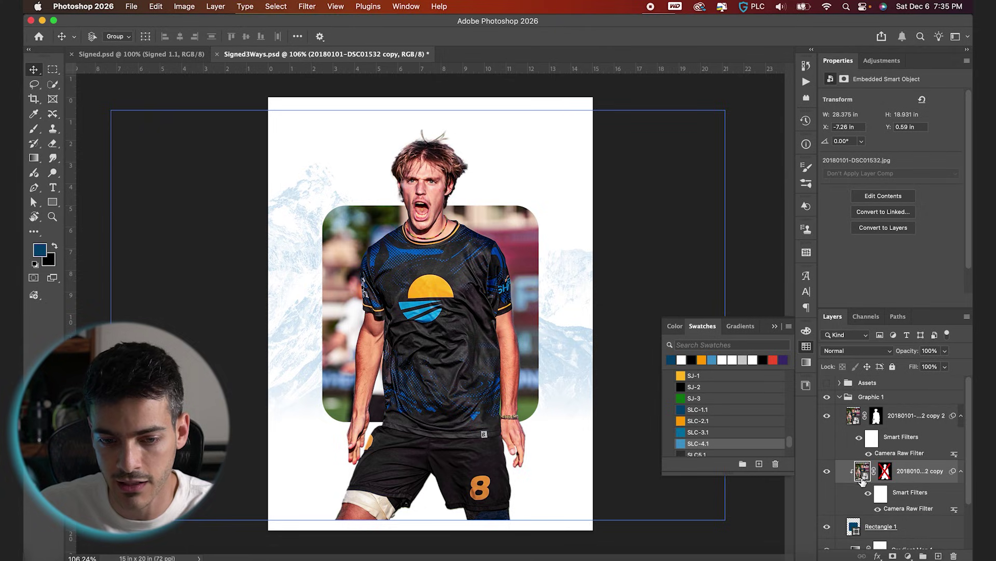
{"action": "left_click", "coordinate": [827, 472]}
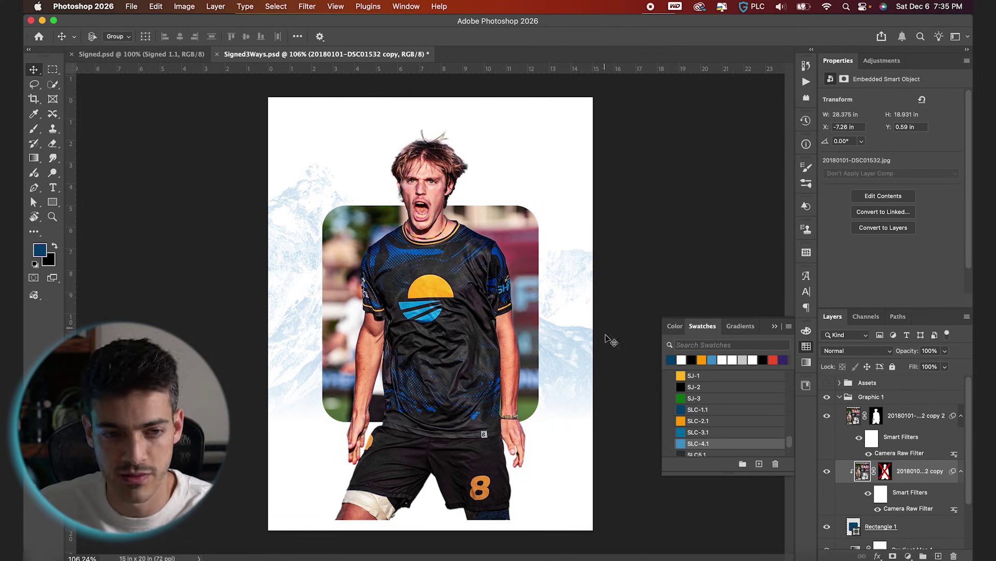
Convert the clipped photo to greyscale with a Black & White adjustment.
{"action": "left_click", "coordinate": [181, 5]}
{"action": "mouse_move", "coordinate": [193, 38]}
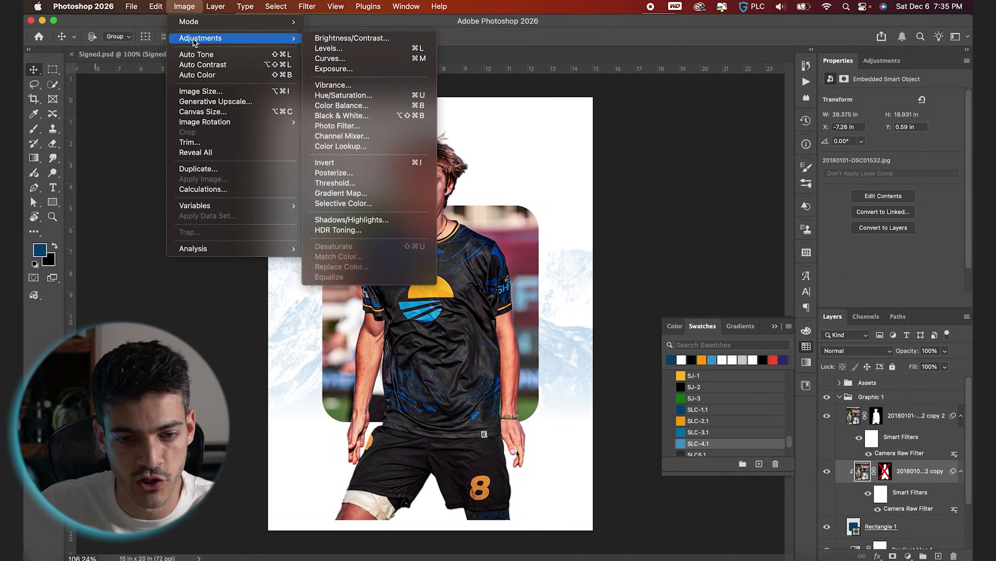
{"action": "left_click", "coordinate": [356, 118]}
{"action": "key", "text": "Return"}
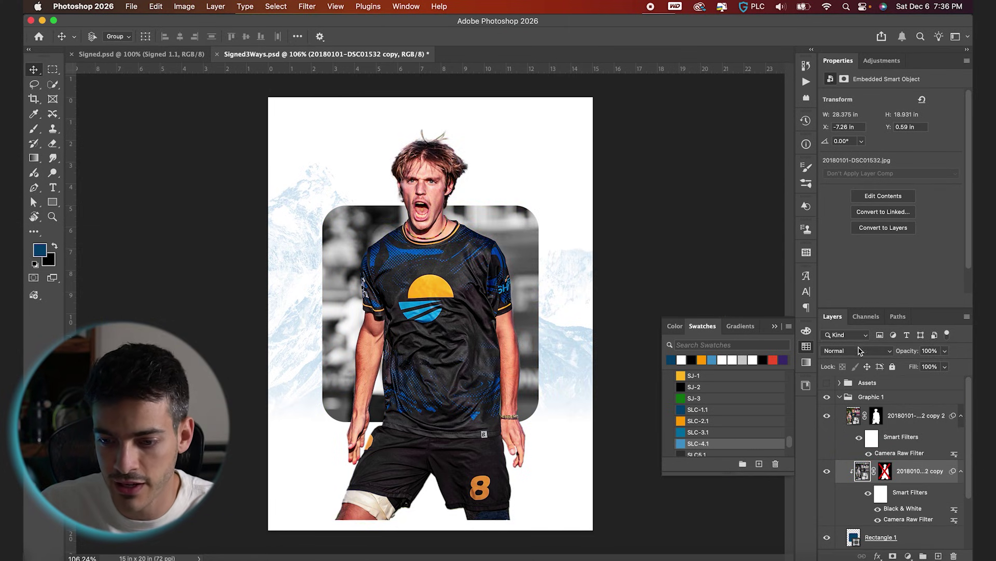
Set the greyscale photo's blend mode to Overlay so it takes on the blue tint.
{"action": "left_click", "coordinate": [858, 353]}
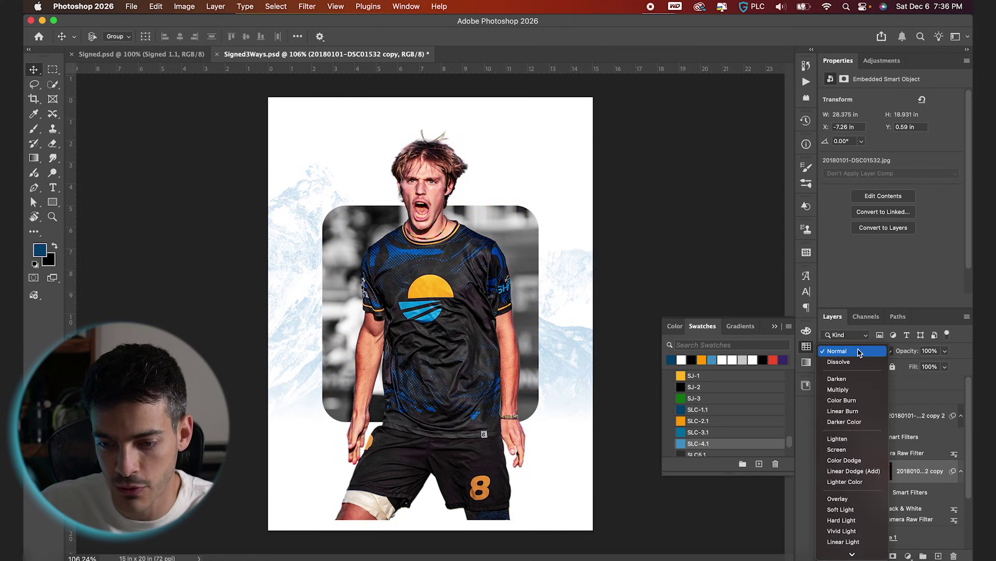
{"action": "left_click", "coordinate": [847, 500]}
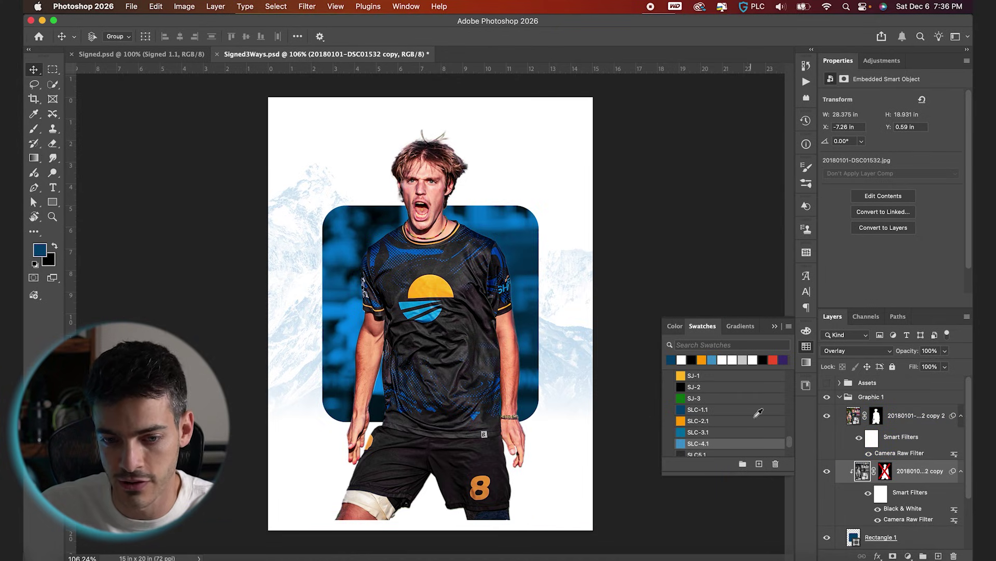
{"action": "left_click", "coordinate": [828, 416]}
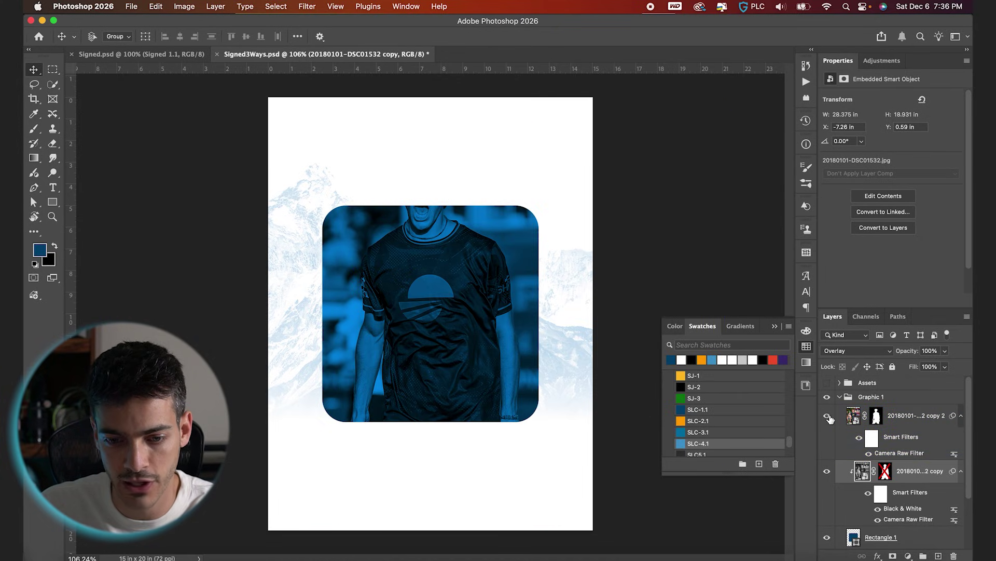
{"action": "left_click", "coordinate": [829, 416]}
{"action": "left_click", "coordinate": [353, 210]}
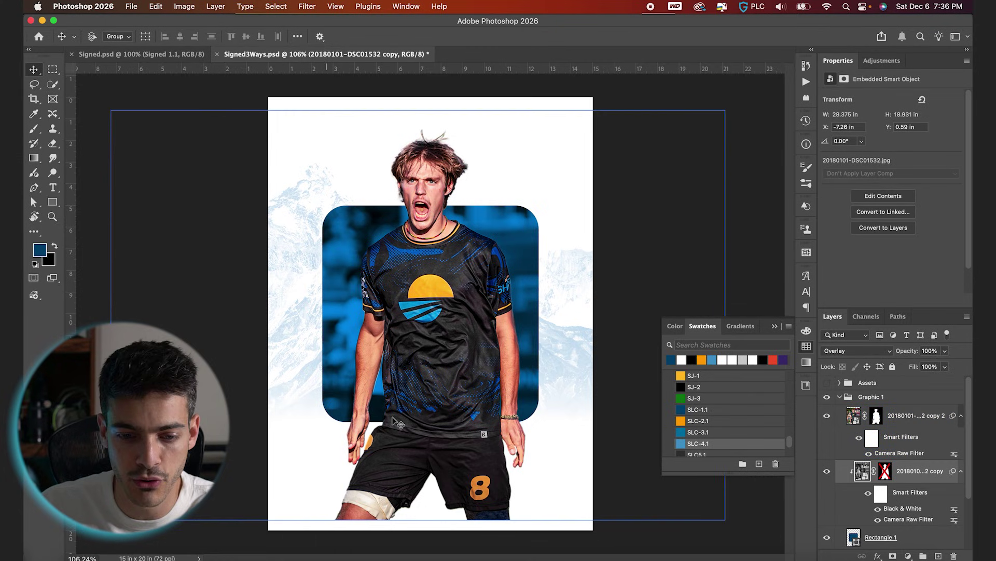
{"action": "left_click", "coordinate": [855, 420]}
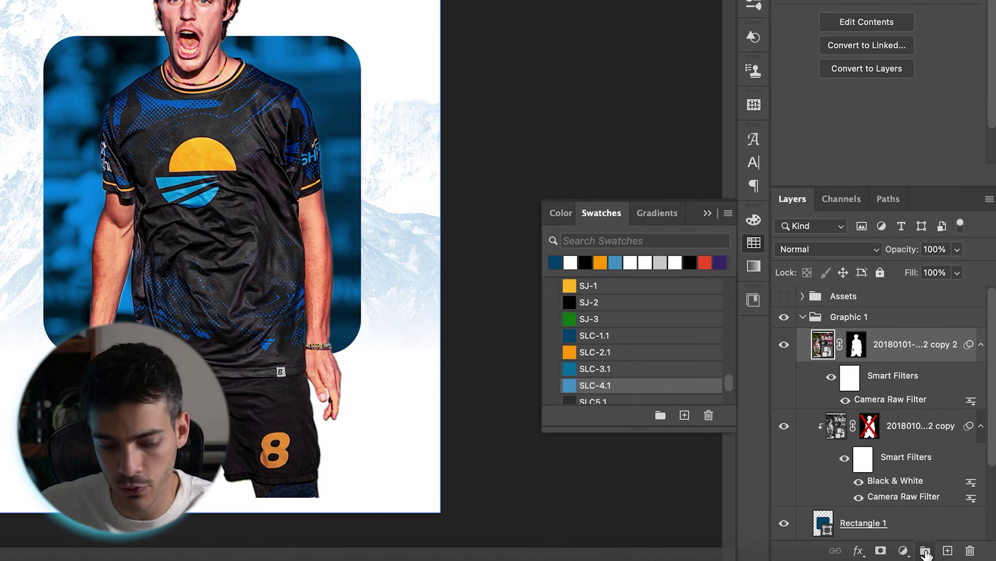
Group the two player layers and mask Group 1 with Rectangle 1's rounded shape.
{"action": "left_click", "coordinate": [925, 553]}
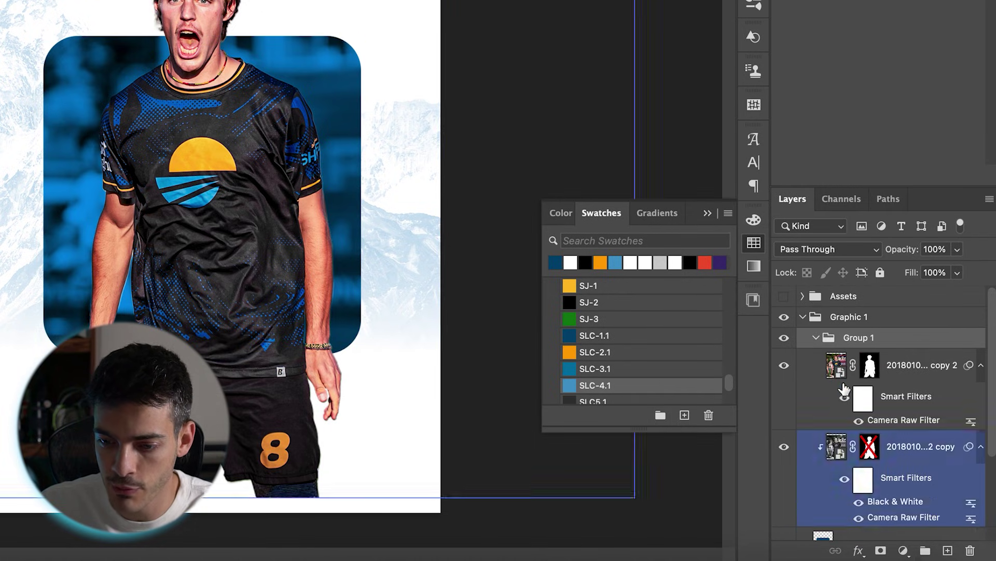
{"action": "left_click_drag", "start_coordinate": [823, 536], "coordinate": [825, 489]}
{"action": "left_click", "coordinate": [824, 489], "text": "super"}
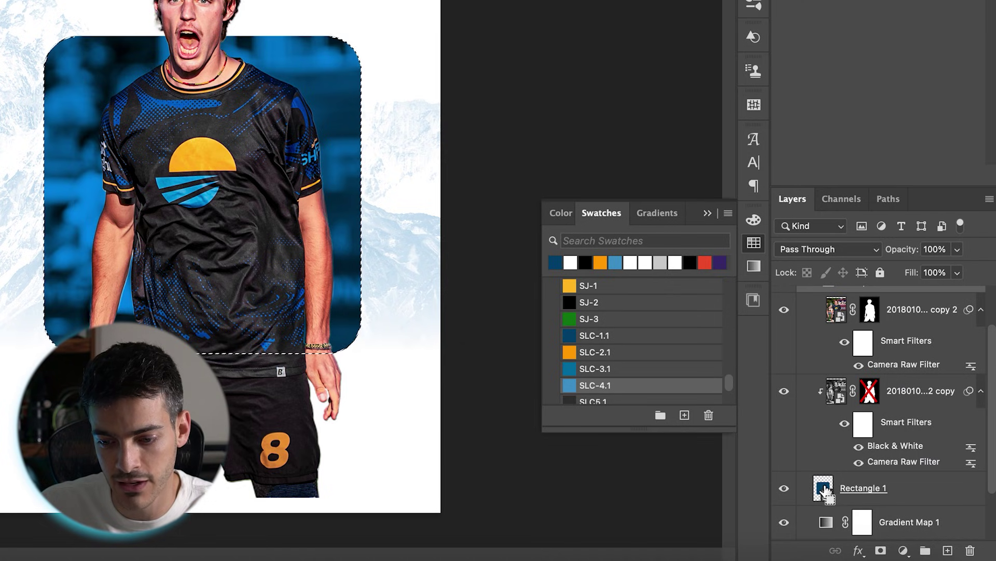
{"action": "left_click", "coordinate": [267, 275]}
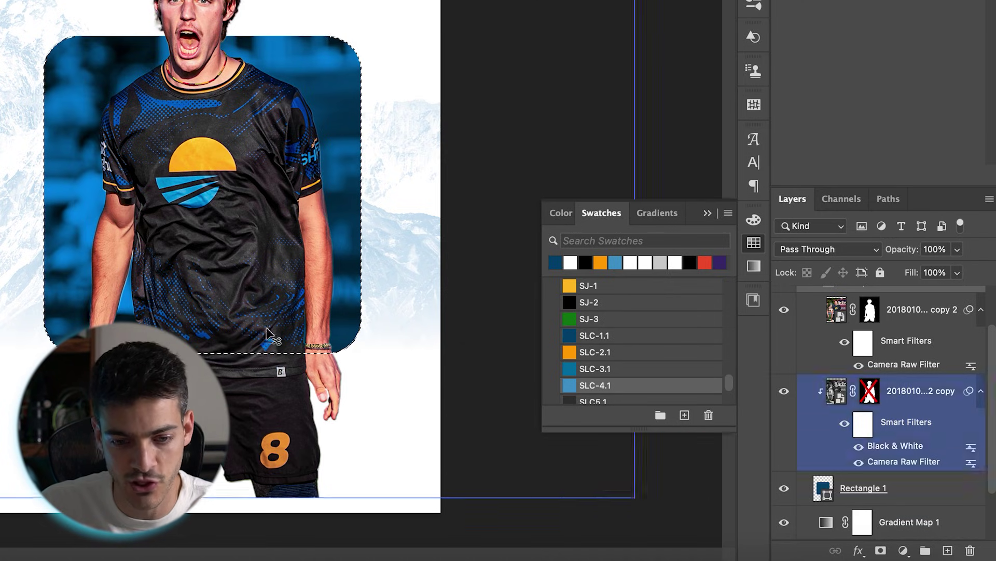
{"action": "key", "text": "alt+bracketleft"}
{"action": "key", "text": "alt+bracketleft"}
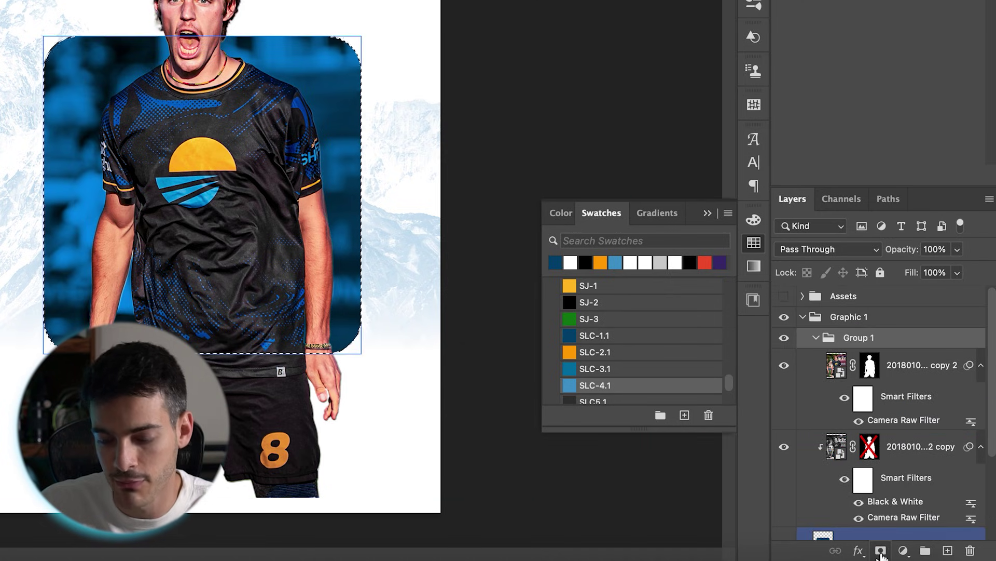
{"action": "left_click", "coordinate": [881, 551]}
{"action": "left_click", "coordinate": [875, 410]}
Inspect Group 1's new mask against the cut-out player layer inside it.
{"action": "left_click", "coordinate": [850, 351]}
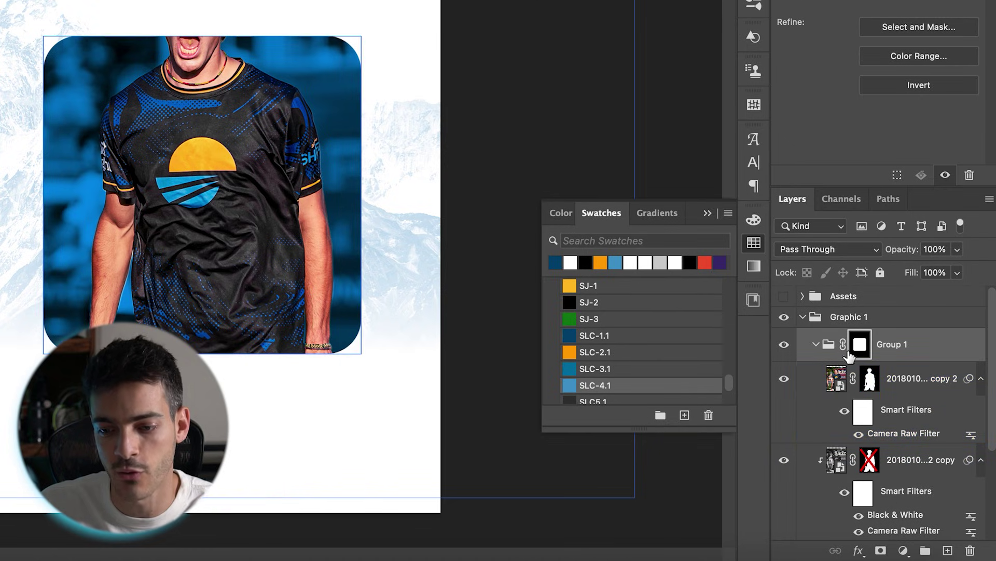
{"action": "left_click", "coordinate": [812, 345]}
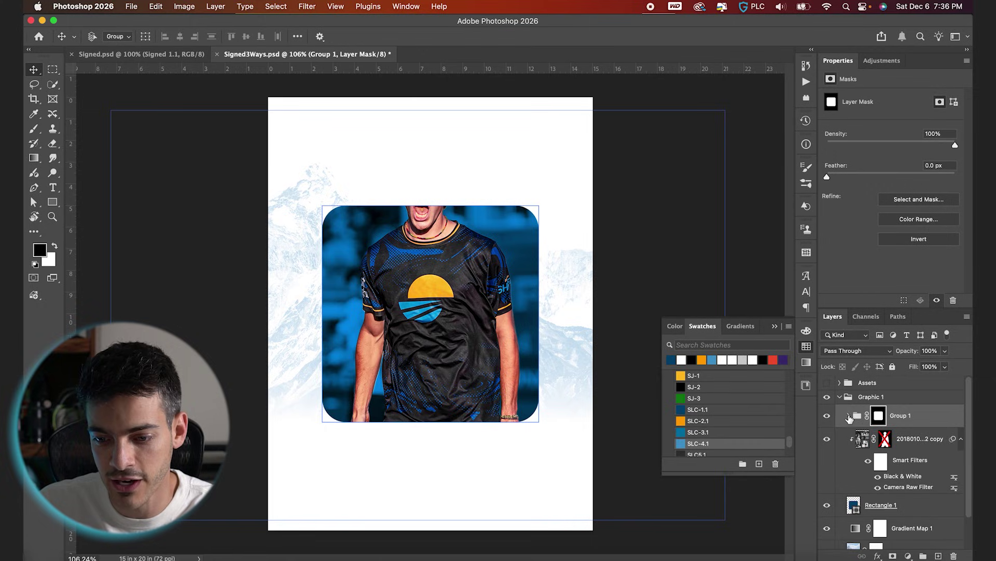
{"action": "left_click", "coordinate": [849, 416]}
{"action": "left_click", "coordinate": [885, 438]}
{"action": "left_click", "coordinate": [879, 415]}
{"action": "key", "text": "alt+bracketleft"}
{"action": "key", "text": "alt+bracketright"}
{"action": "key", "text": "alt+bracketleft"}
{"action": "key", "text": "alt+bracketright"}
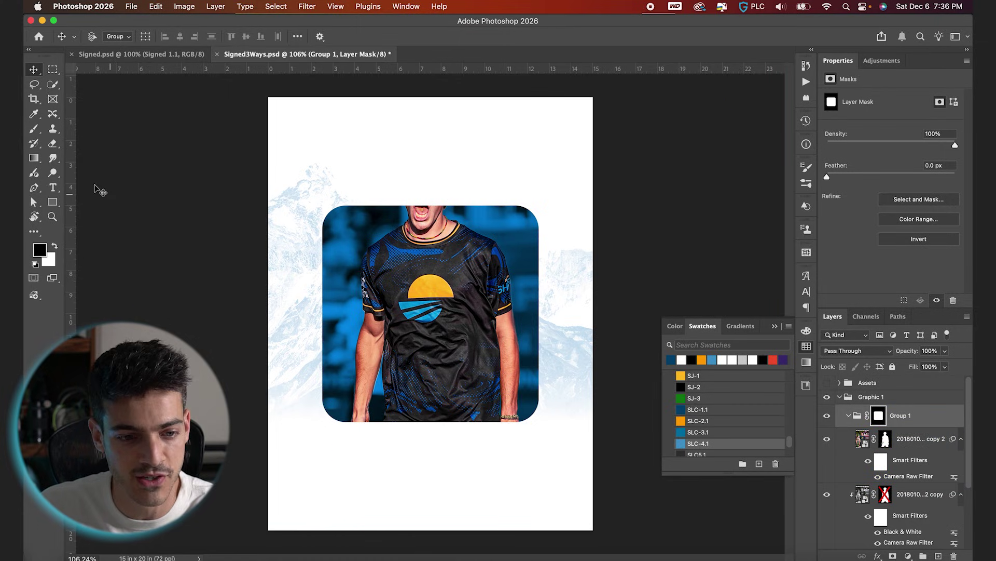
Set up a 400 px, 100% hardness round brush painting white.
{"action": "key", "text": "b"}
{"action": "key", "text": "bracketleft"}
{"action": "key", "text": "bracketleft"}
{"action": "key", "text": "bracketleft"}
{"action": "key", "text": "bracketleft"}
{"action": "key", "text": "bracketleft"}
{"action": "key", "text": "bracketleft"}
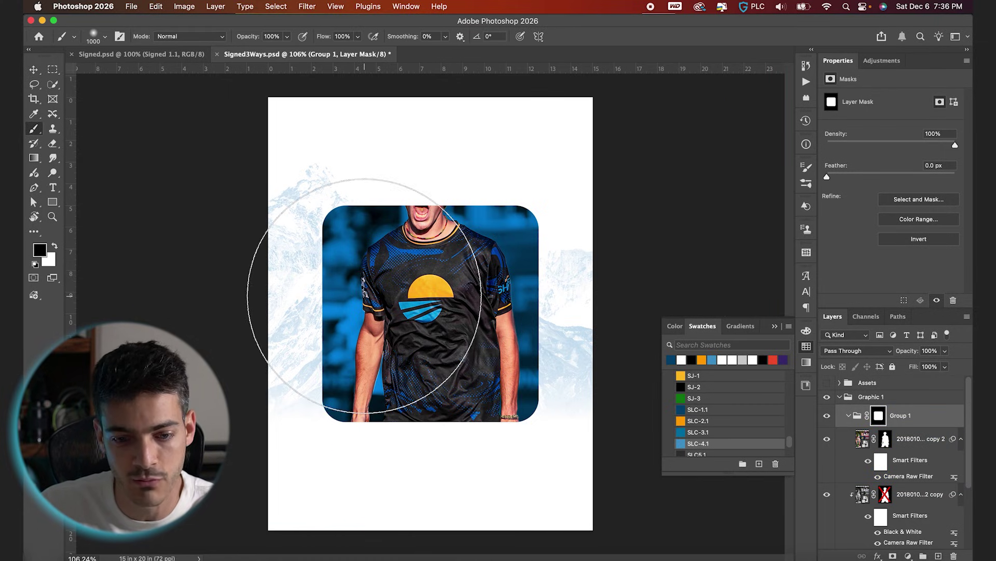
{"action": "left_click_drag", "start_coordinate": [442, 268], "coordinate": [435, 445]}
{"action": "key", "text": "x"}
{"action": "left_click", "coordinate": [105, 37]}
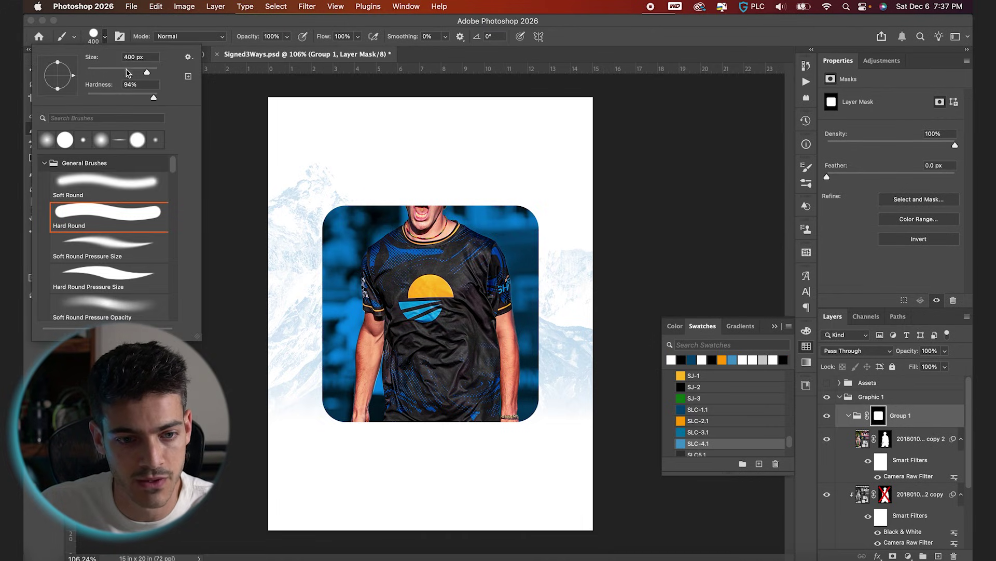
{"action": "key", "text": "Return"}
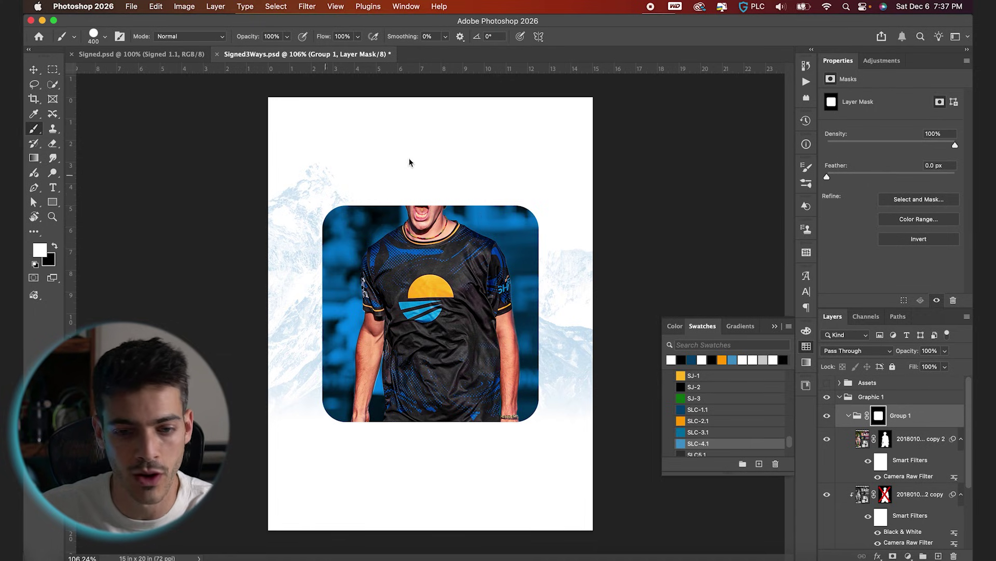
Paint white on Group 1's mask to bring the player's head above the frame.
{"action": "left_click_drag", "start_coordinate": [416, 178], "coordinate": [422, 166]}
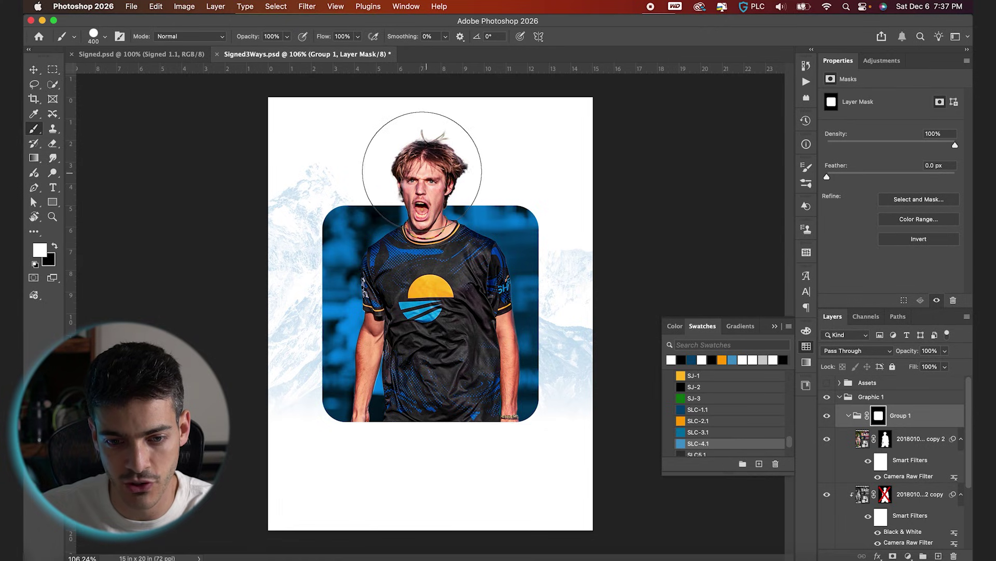
{"action": "key", "text": "v"}
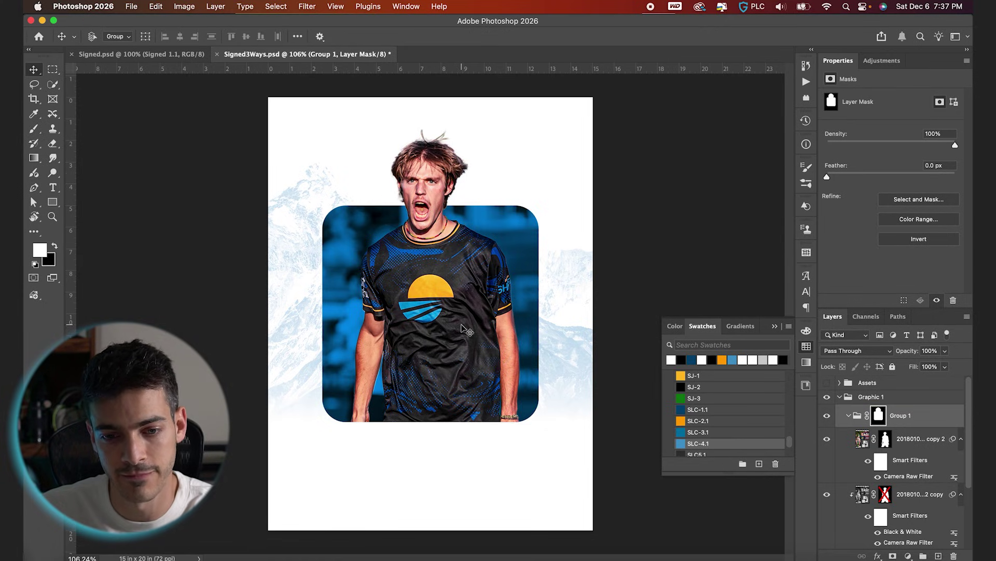
{"action": "key", "text": "t"}
{"action": "left_click", "coordinate": [849, 416]}
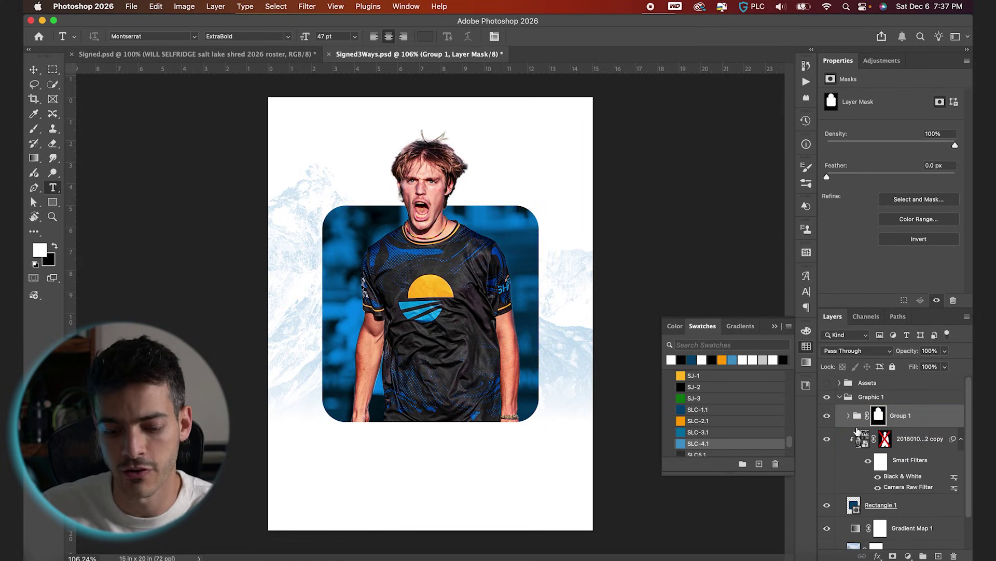
{"action": "key", "text": "super+alt+shift+n"}
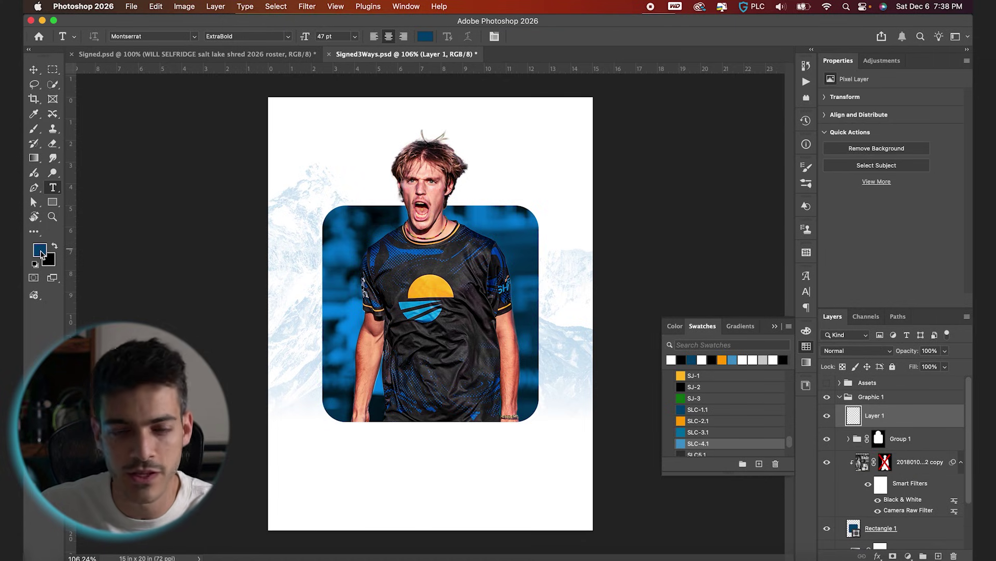
{"action": "left_click", "coordinate": [378, 468]}
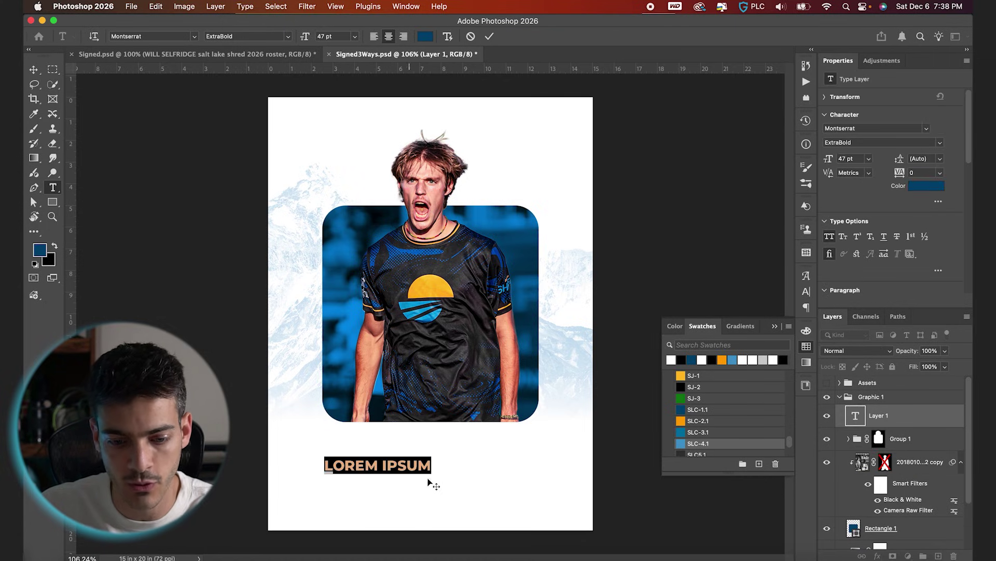
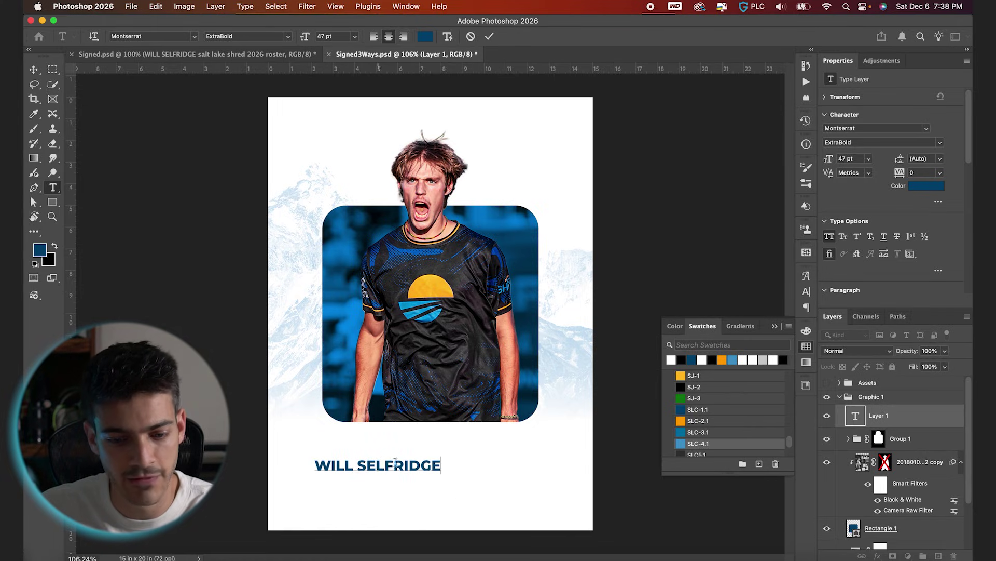
{"action": "key", "text": "super+a"}
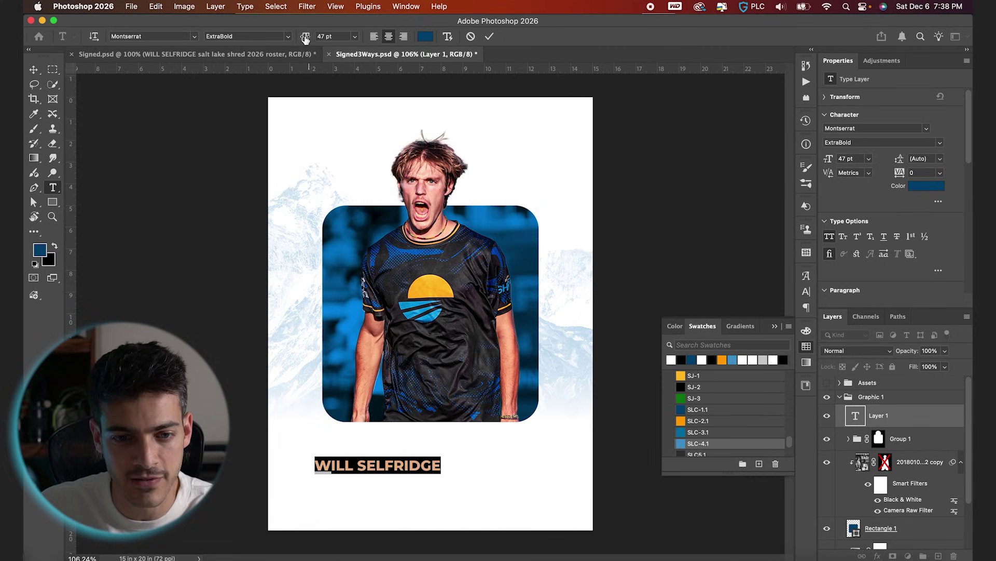
{"action": "left_click_drag", "start_coordinate": [306, 39], "coordinate": [318, 40]}
{"action": "left_click", "coordinate": [489, 37]}
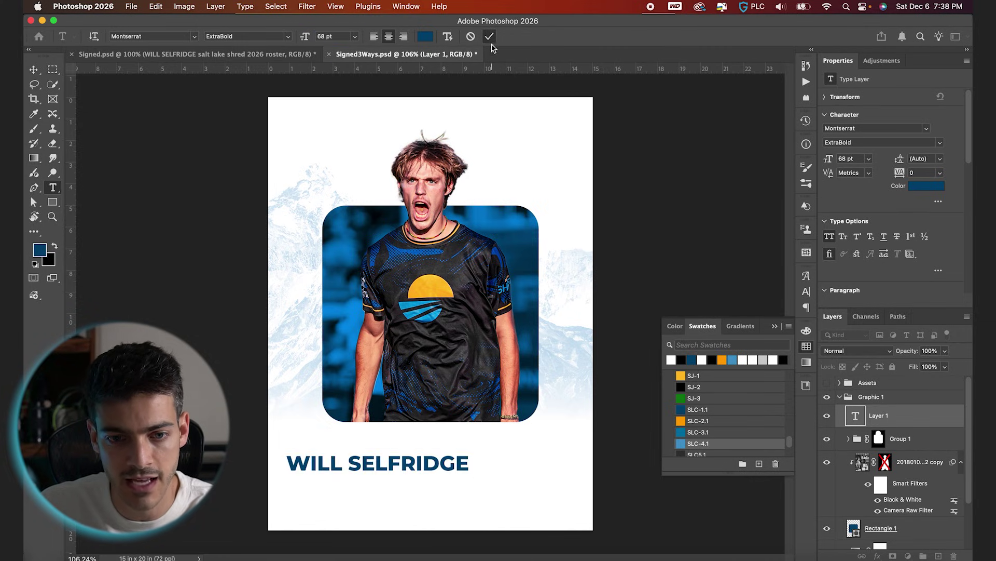
{"action": "key", "text": "v"}
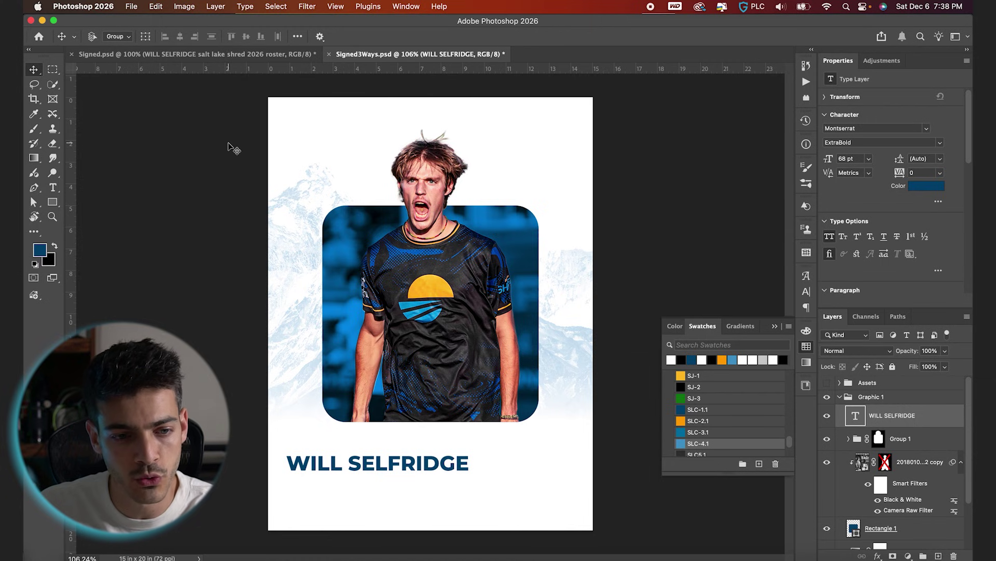
{"action": "key", "text": "ctrl+a"}
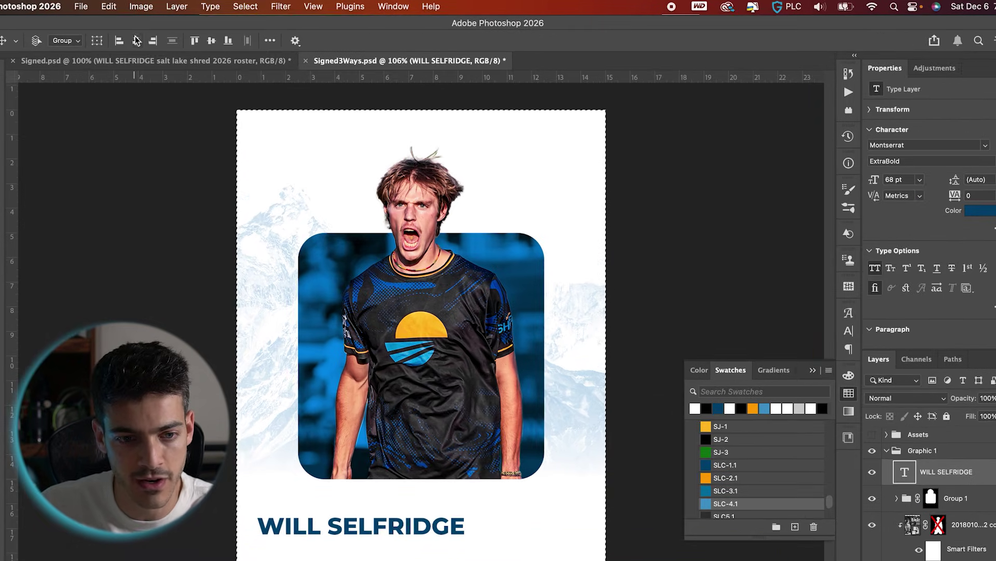
Centre the name horizontally and add a second line 'salt lake shred 2026 roster'.
{"action": "left_click", "coordinate": [136, 41]}
{"action": "key", "text": "ctrl+d"}
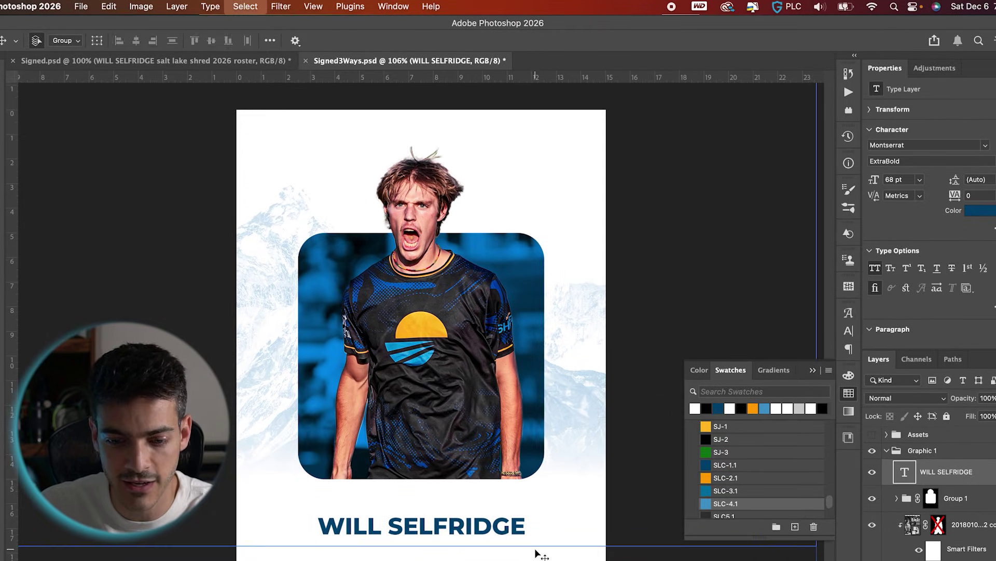
{"action": "double_click", "coordinate": [524, 525]}
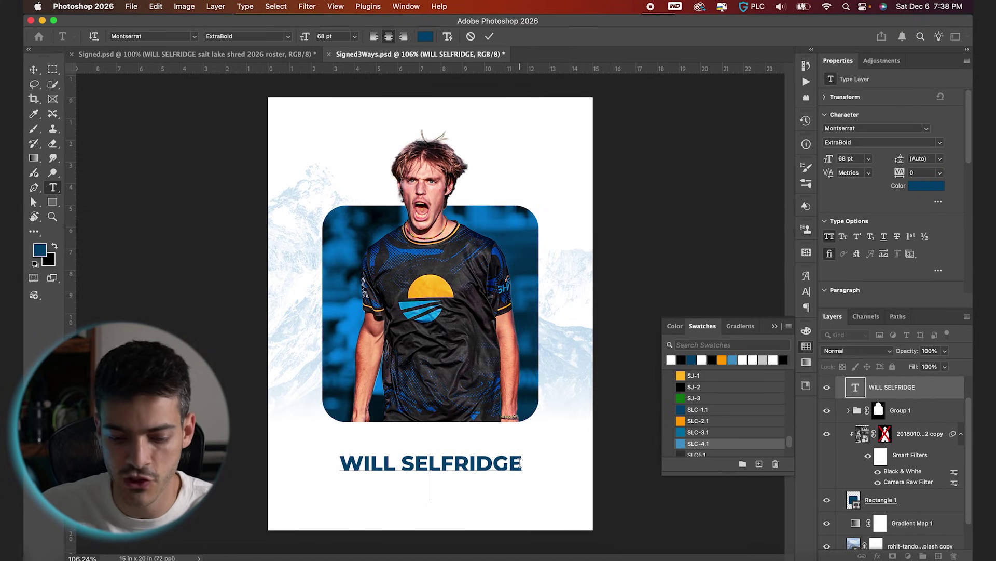
{"action": "key", "text": "Return"}
{"action": "type", "text": "salt lake shred 202"}
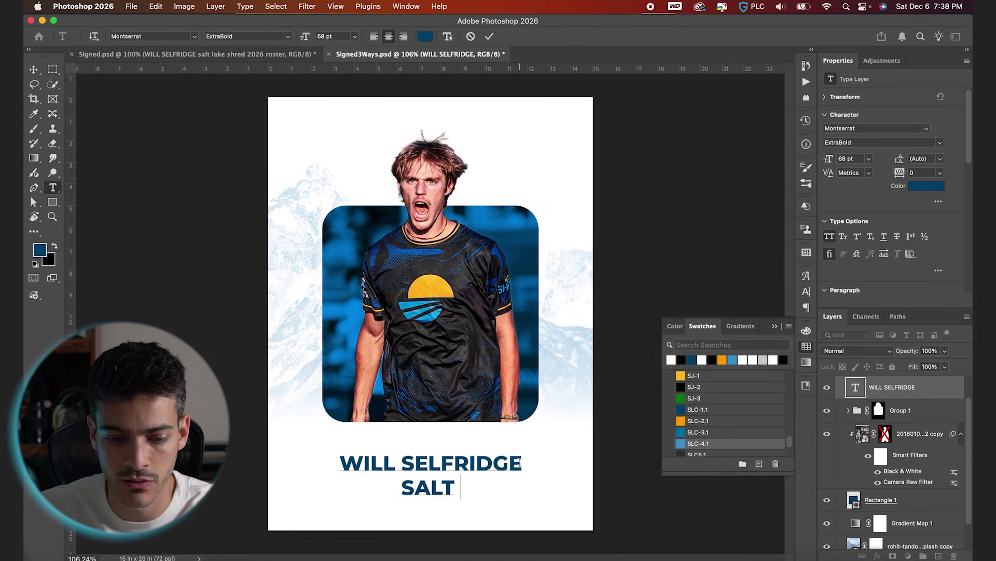
{"action": "type", "text": "6 roster"}
Set the subtitle line to 26.56 pt Montserrat SemiBold.
{"action": "key", "text": "super+shift+Left"}
{"action": "key", "text": "super+shift+Left"}
{"action": "key", "text": "super+shift+Left"}
{"action": "key", "text": "super+shift+Left"}
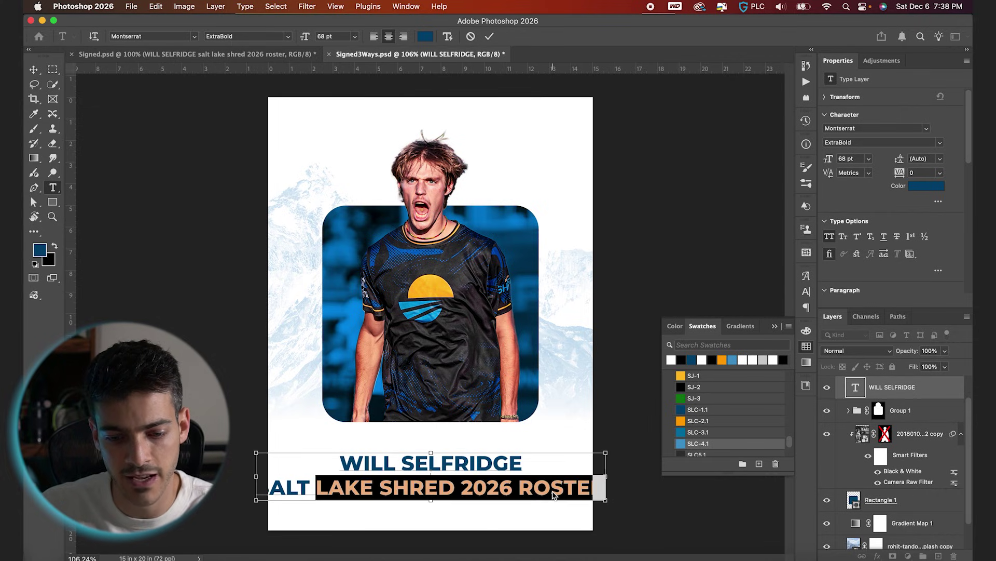
{"action": "key", "text": "super+shift+Left"}
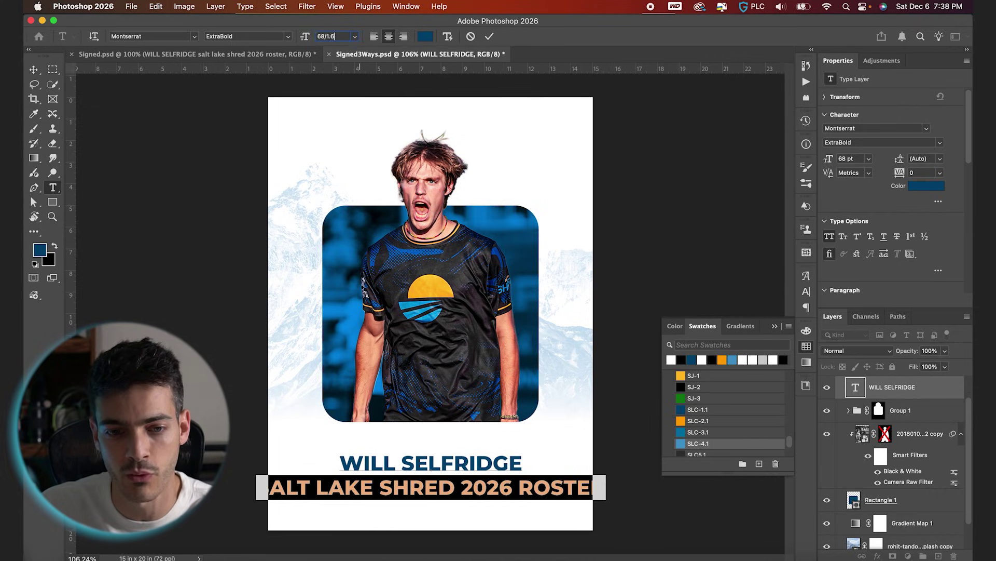
{"action": "type", "text": ".6"}
{"action": "key", "text": "Return"}
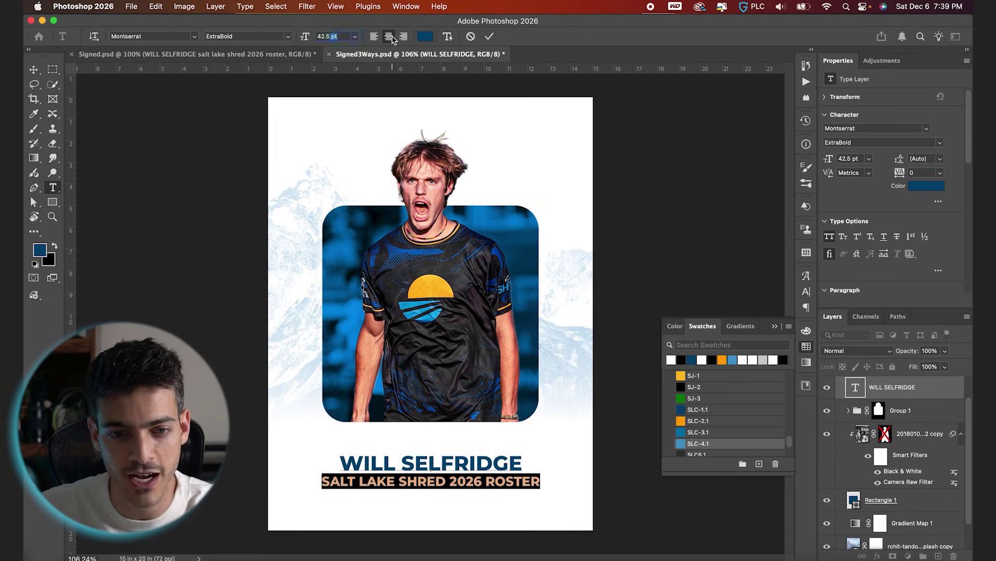
{"action": "key", "text": "Return"}
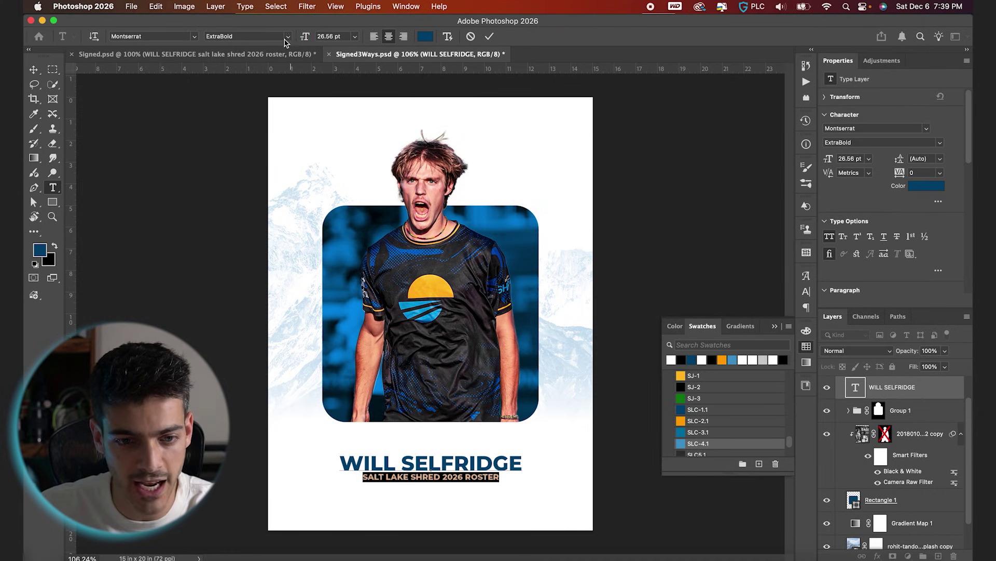
{"action": "left_click", "coordinate": [286, 37]}
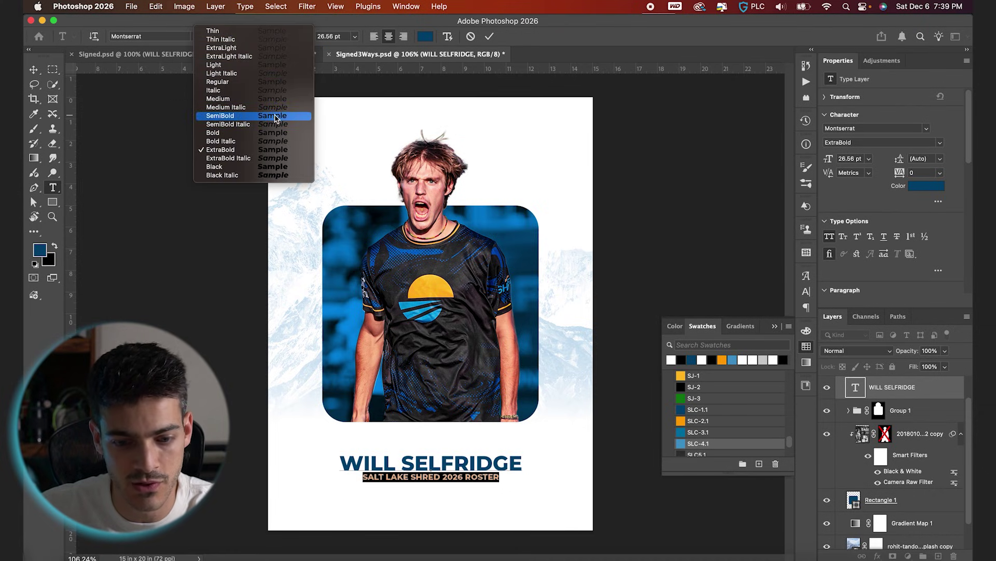
{"action": "left_click", "coordinate": [275, 118]}
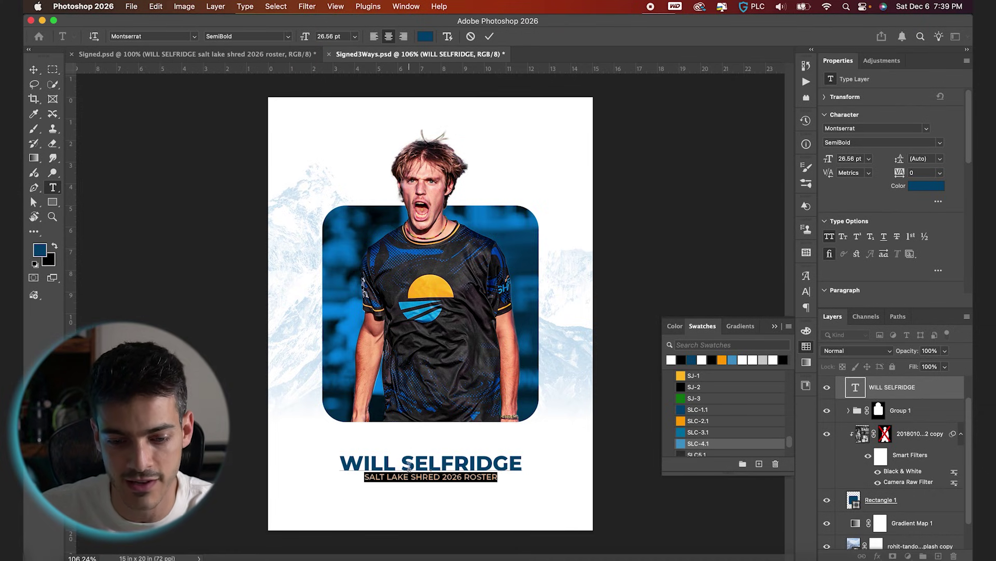
{"action": "left_click", "coordinate": [400, 465]}
{"action": "triple_click", "coordinate": [420, 477]}
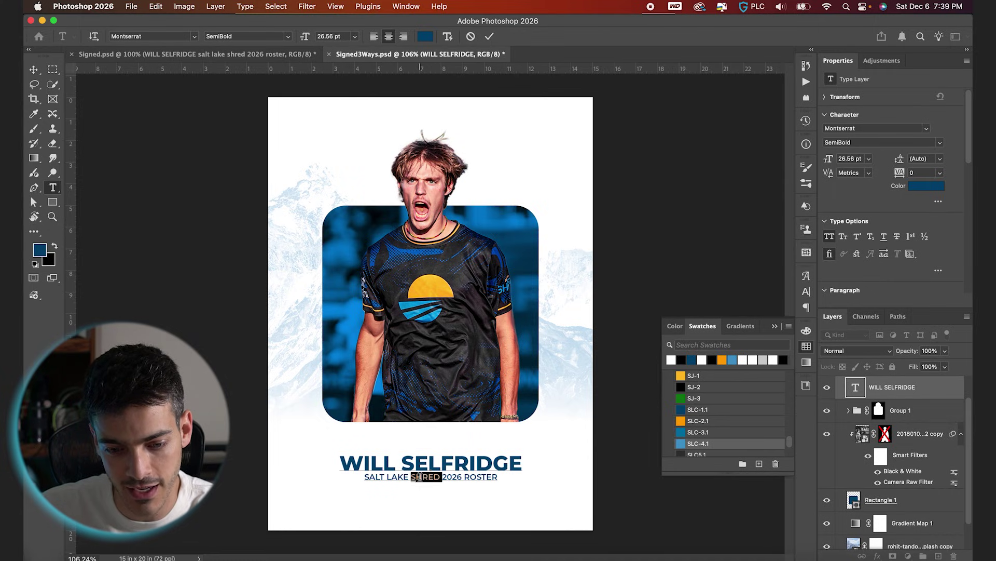
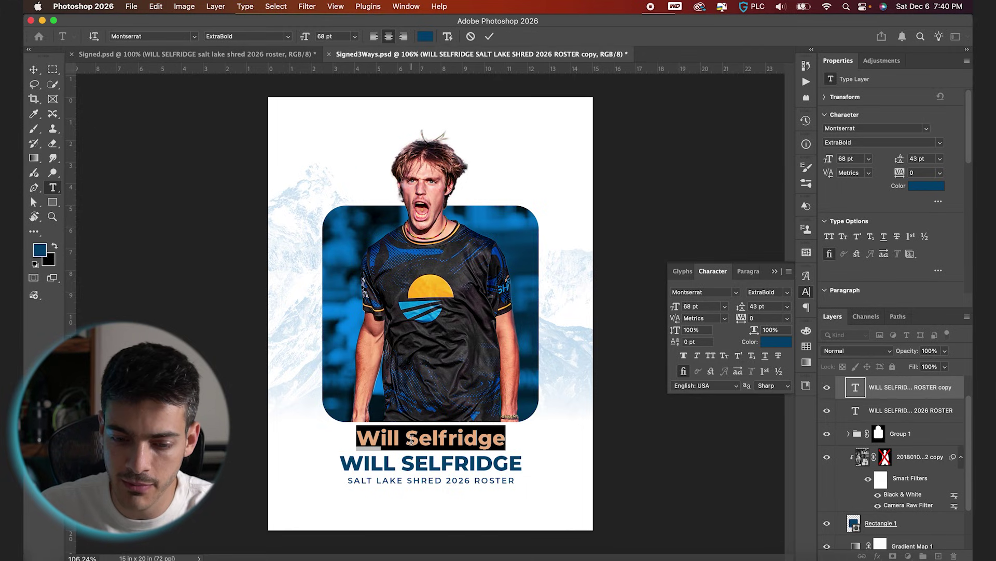
{"action": "left_click", "coordinate": [724, 291]}
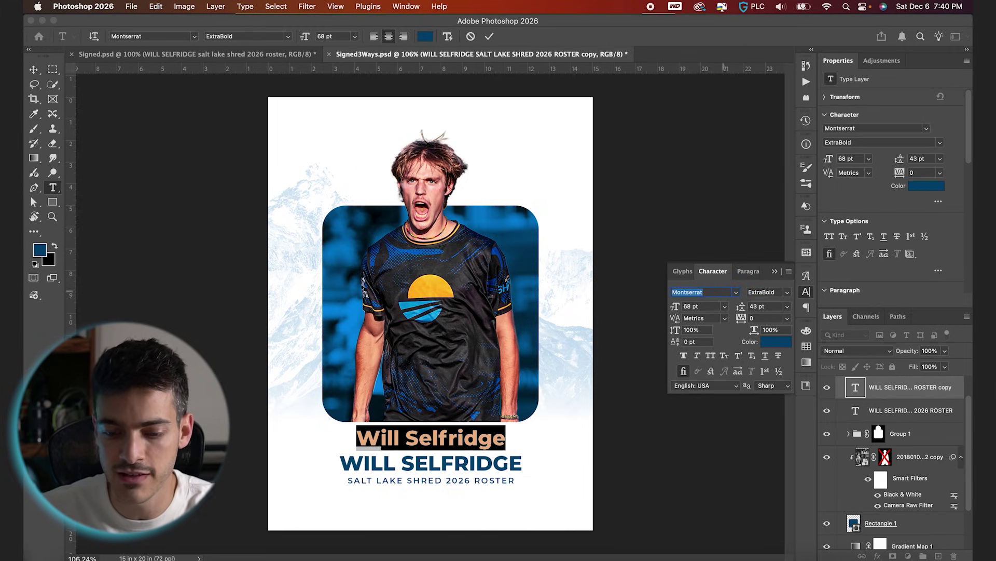
{"action": "type", "text": "arty"}
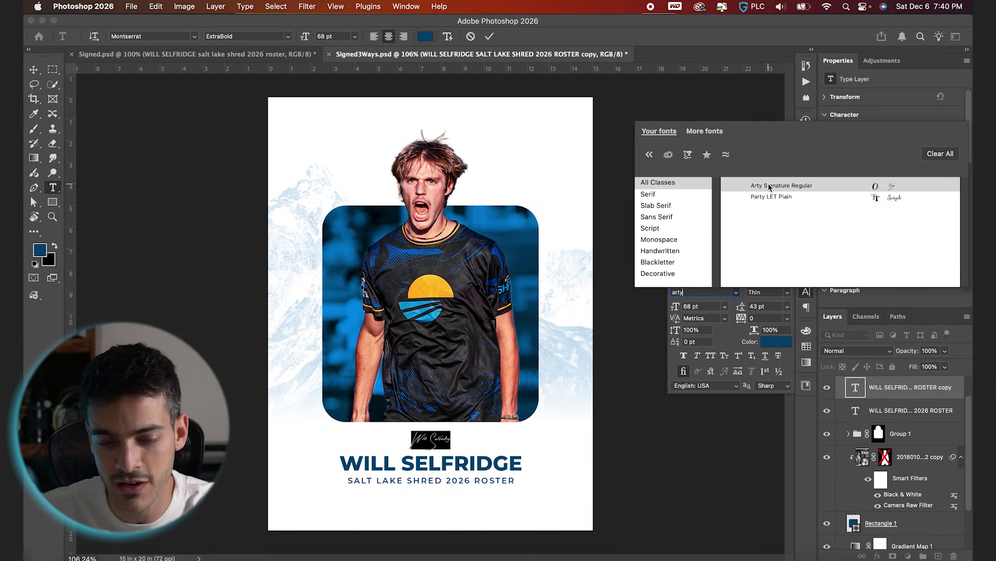
{"action": "left_click", "coordinate": [769, 186]}
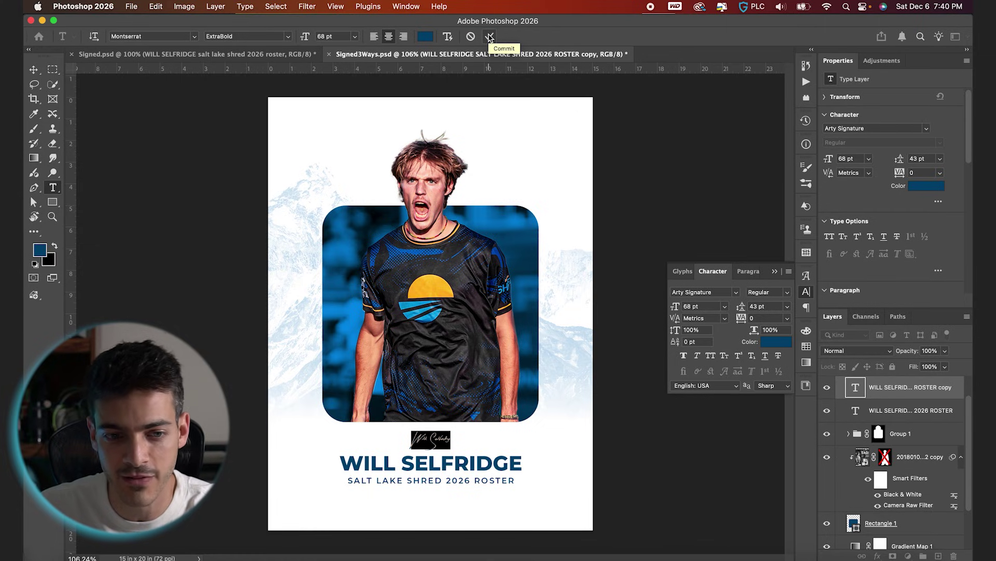
{"action": "left_click", "coordinate": [490, 37]}
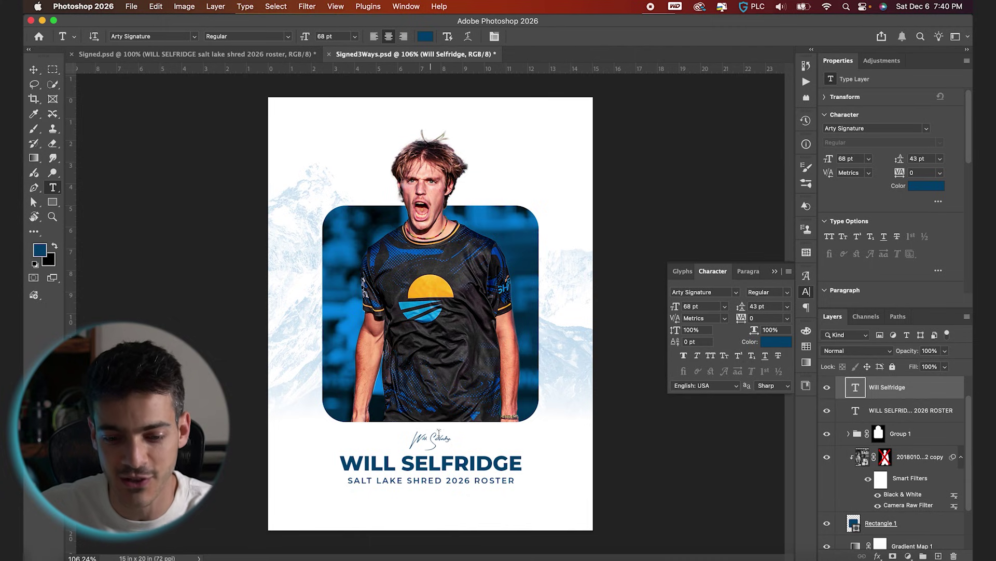
Enlarge the signature to about 247.76 pt and colour it with the orange SLC-2.1 swatch.
{"action": "key", "text": "super+t"}
{"action": "left_click_drag", "start_coordinate": [451, 427], "coordinate": [497, 401]}
{"action": "key", "text": "Return"}
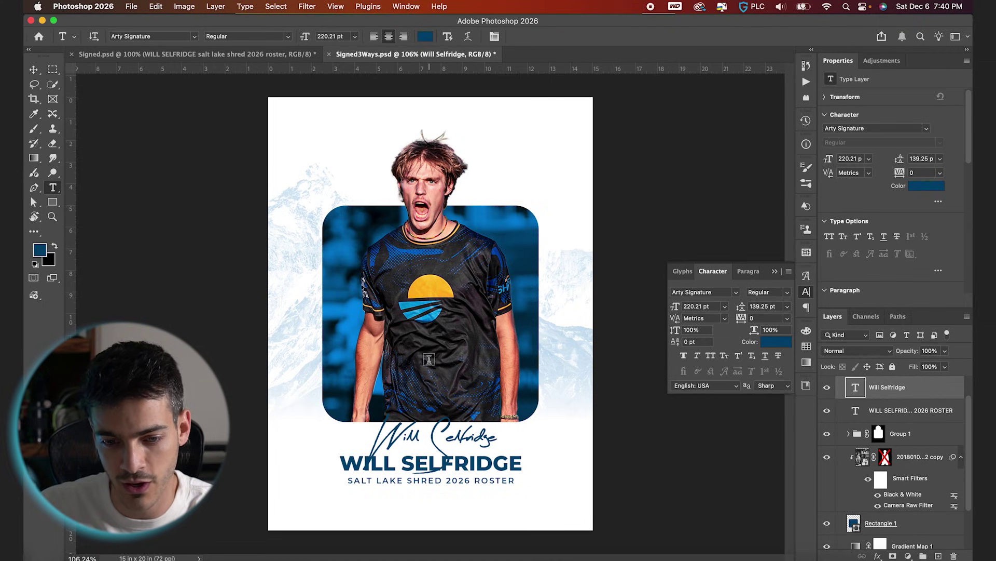
{"action": "left_click", "coordinate": [806, 348]}
{"action": "left_click", "coordinate": [683, 418]}
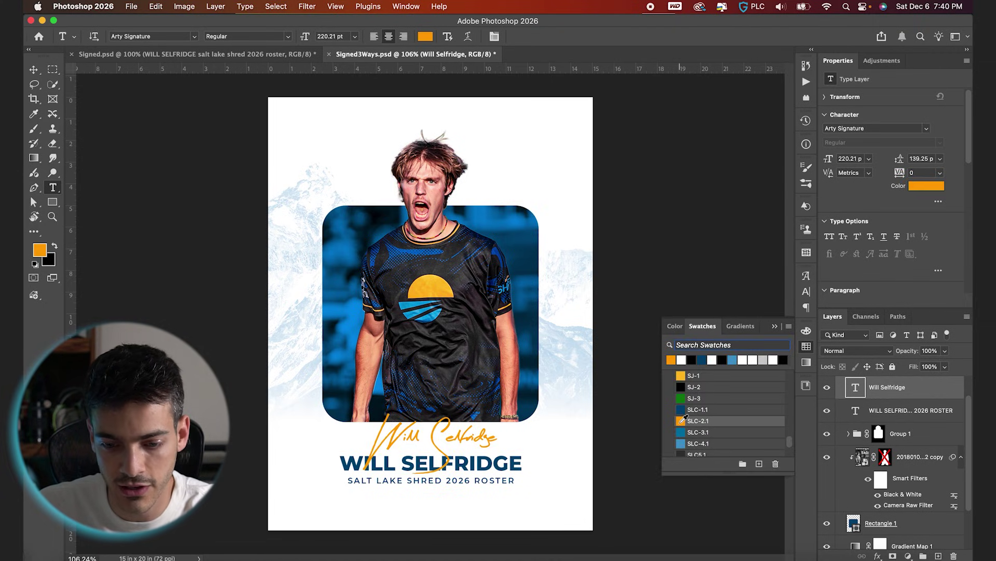
{"action": "key", "text": "super+t"}
{"action": "left_click_drag", "start_coordinate": [498, 402], "coordinate": [508, 401]}
{"action": "key", "text": "Return"}
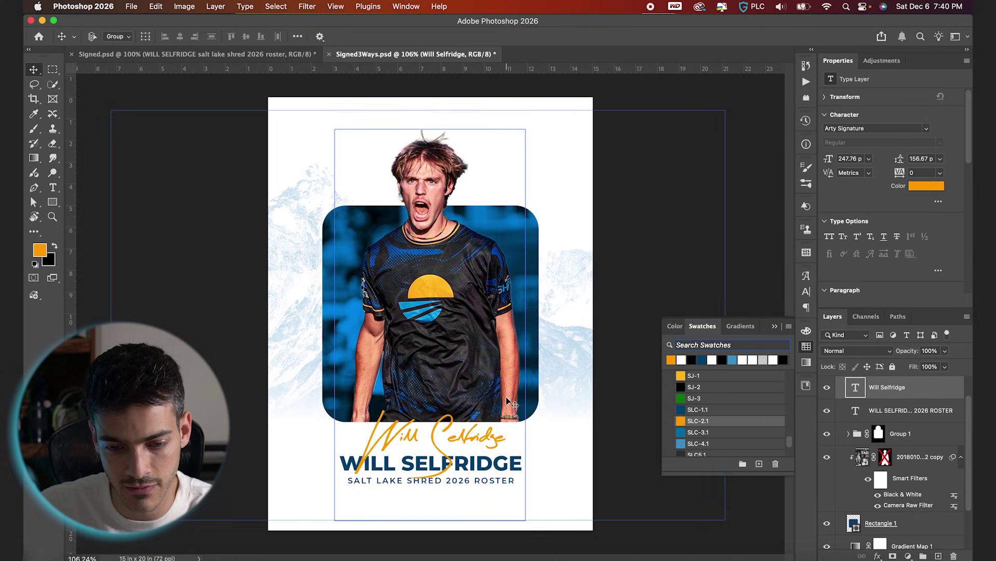
Nudge the name title layer up two steps.
{"action": "key", "text": "alt+bracketleft"}
{"action": "key", "text": "Up"}
{"action": "key", "text": "Up"}
{"action": "key", "text": "Up"}
{"action": "key", "text": "Up"}
{"action": "key", "text": "Up"}
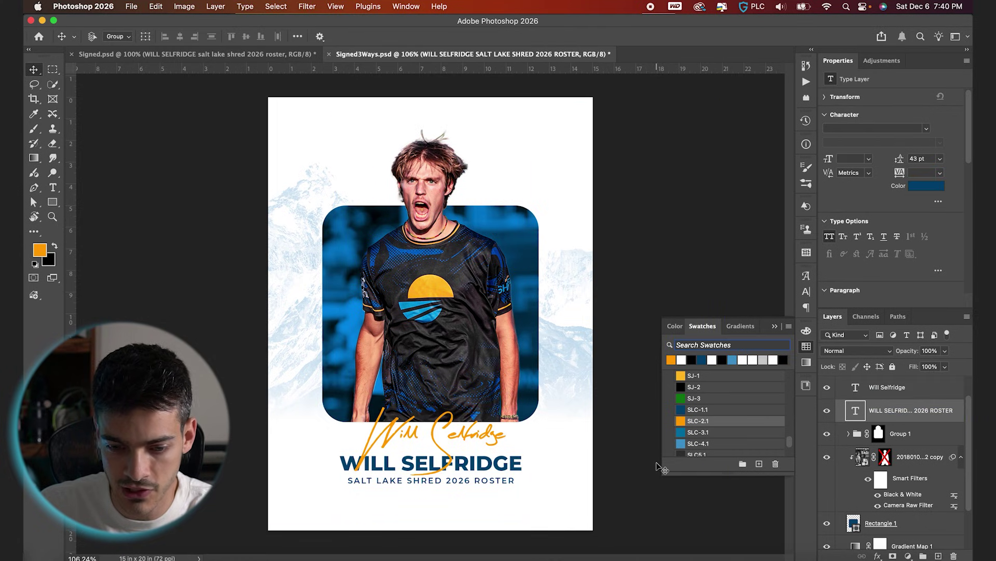
{"action": "key", "text": "Up"}
{"action": "key", "text": "Up"}
{"action": "key", "text": "Up"}
{"action": "key", "text": "Up"}
{"action": "key", "text": "Up"}
{"action": "key", "text": "Up"}
{"action": "key", "text": "Up"}
{"action": "key", "text": "Up"}
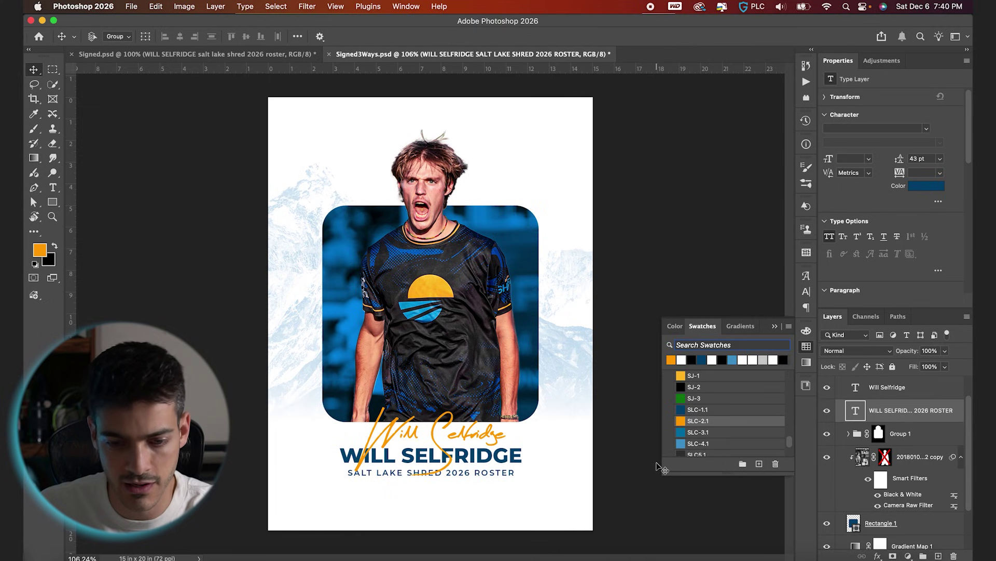
{"action": "key", "text": "super+0"}
{"action": "key", "text": "alt+bracketright"}
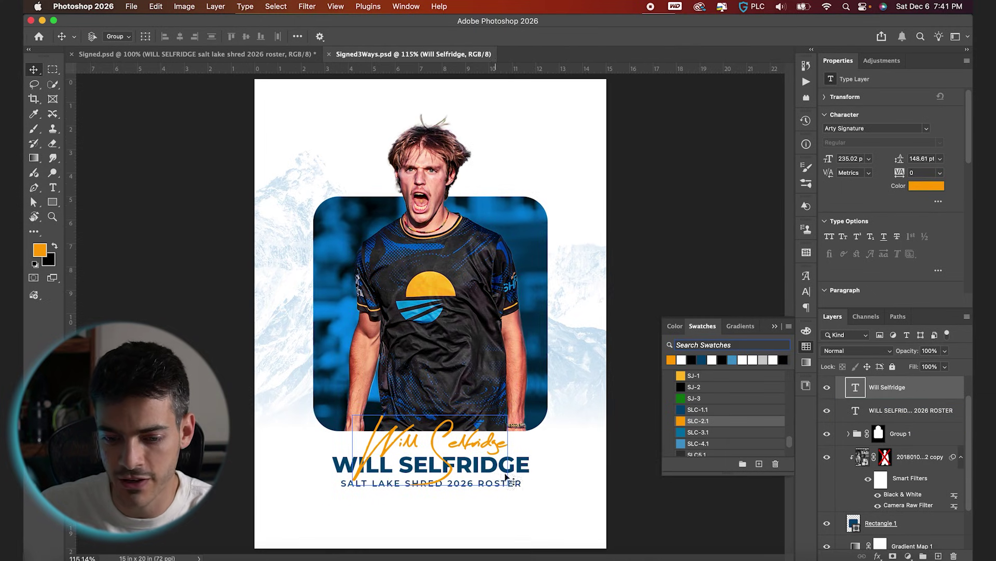
Duplicate the title to the poster's top and change its text to 'SIGNED / ONE-YEAR DEAL'.
{"action": "left_click_drag", "start_coordinate": [859, 410], "coordinate": [862, 379]}
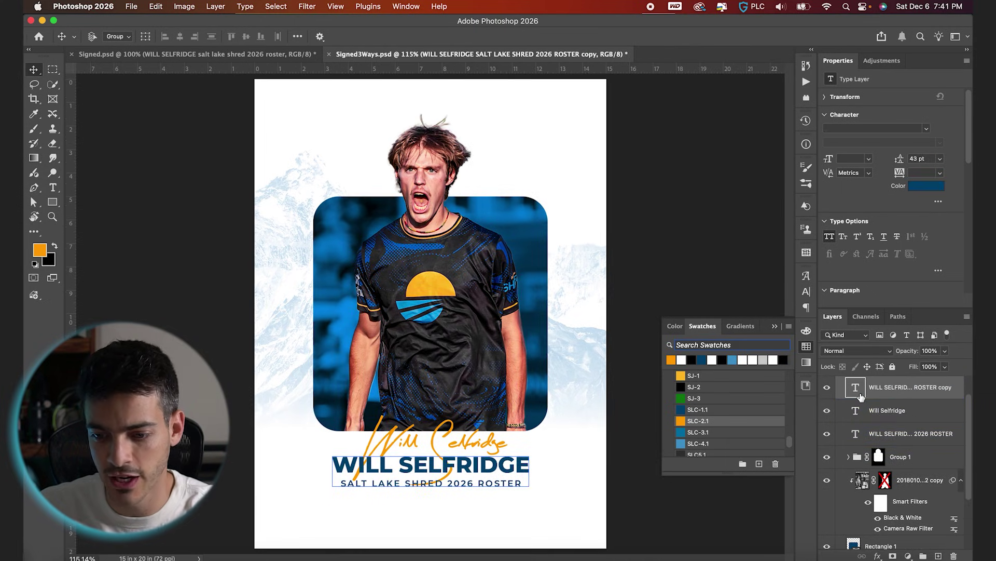
{"action": "left_click_drag", "start_coordinate": [514, 499], "coordinate": [527, 103]}
{"action": "double_click", "coordinate": [492, 102]}
{"action": "key", "text": "shift+alt+Left"}
{"action": "key", "text": "shift+alt+Left"}
{"action": "key", "text": "BackSpace"}
{"action": "key", "text": "Delete"}
{"action": "key", "text": "super+a"}
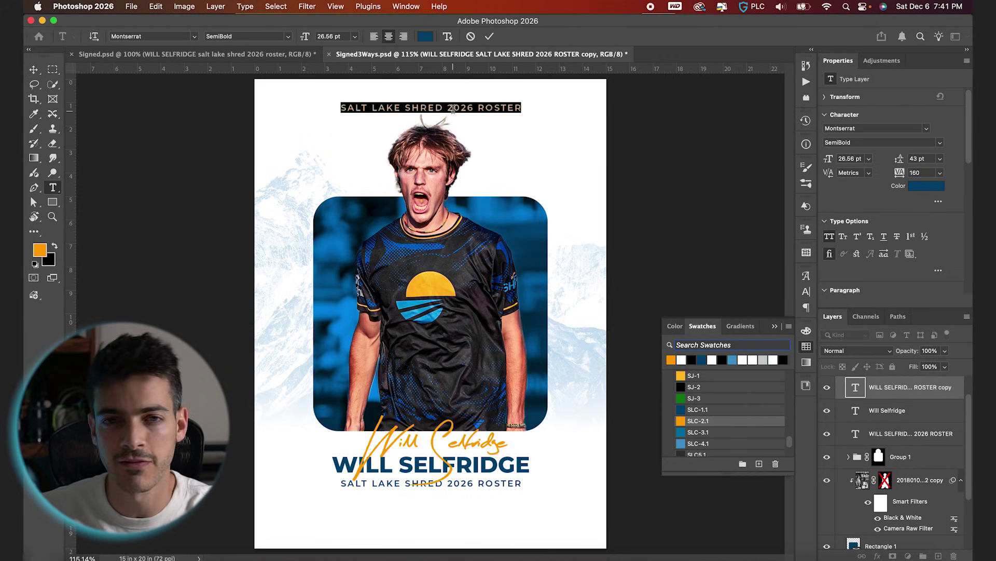
{"action": "type", "text": "SIGNED"}
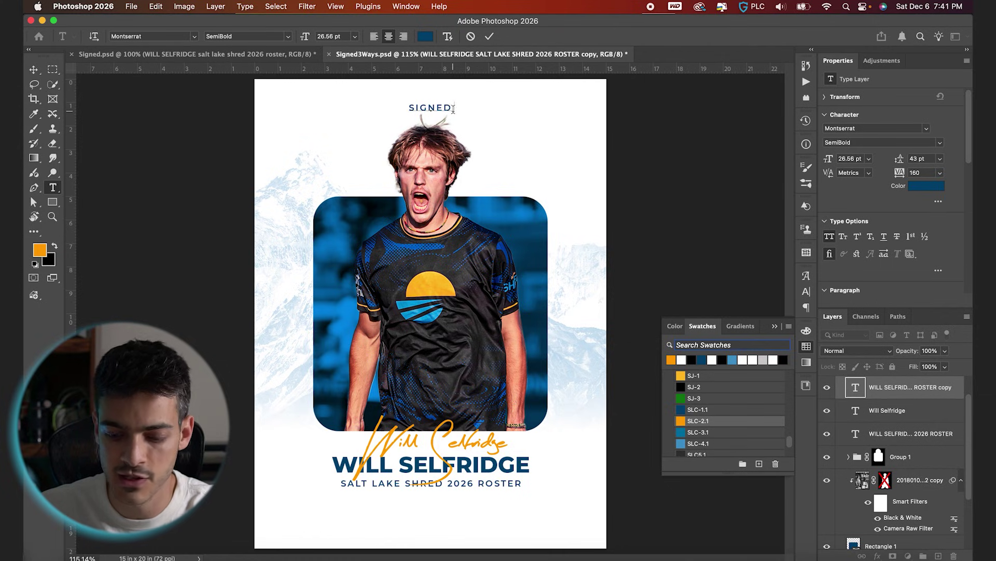
{"action": "type", "text": "  / ONE-YEAR DEAL"}
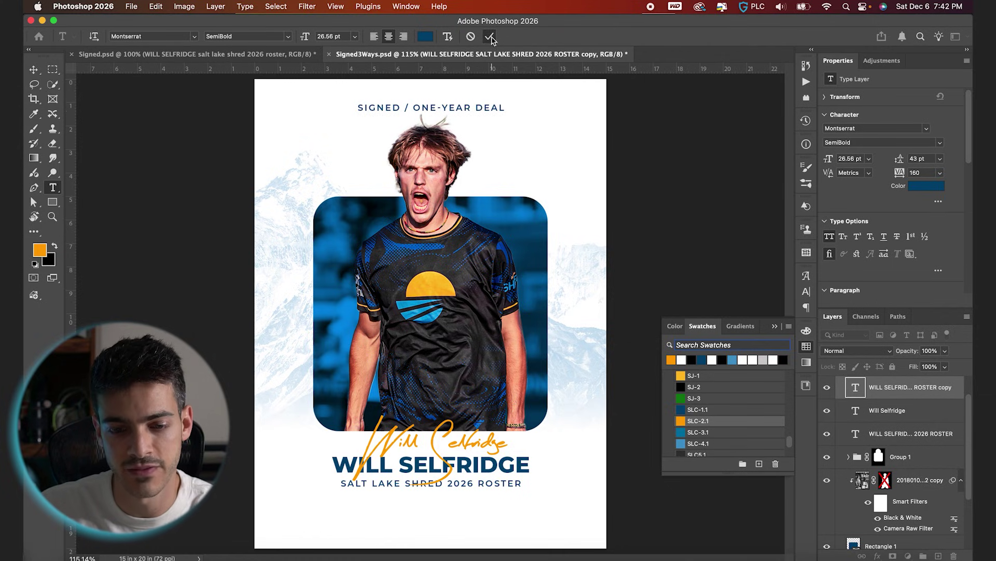
{"action": "left_click", "coordinate": [491, 36]}
Move the Shred logo from Assets into Graphic 1 and scale it to about 56%.
{"action": "key", "text": "super+apostrophe"}
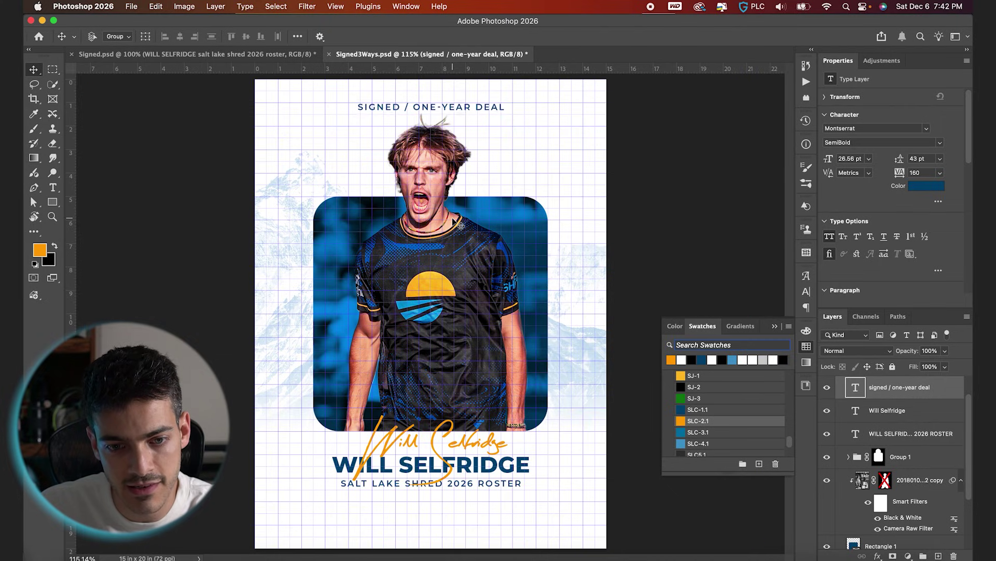
{"action": "key", "text": "super+apostrophe"}
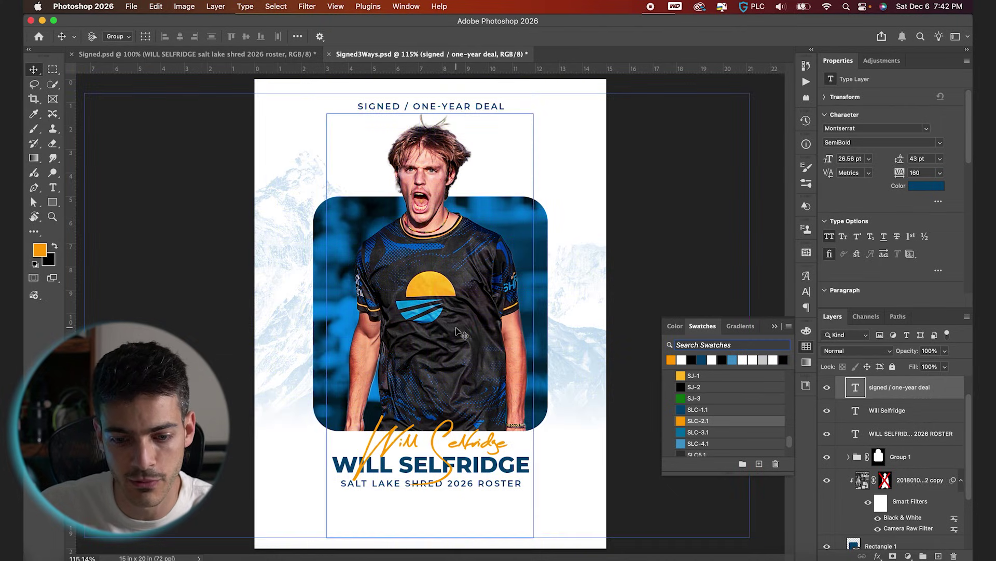
{"action": "key", "text": "super+0"}
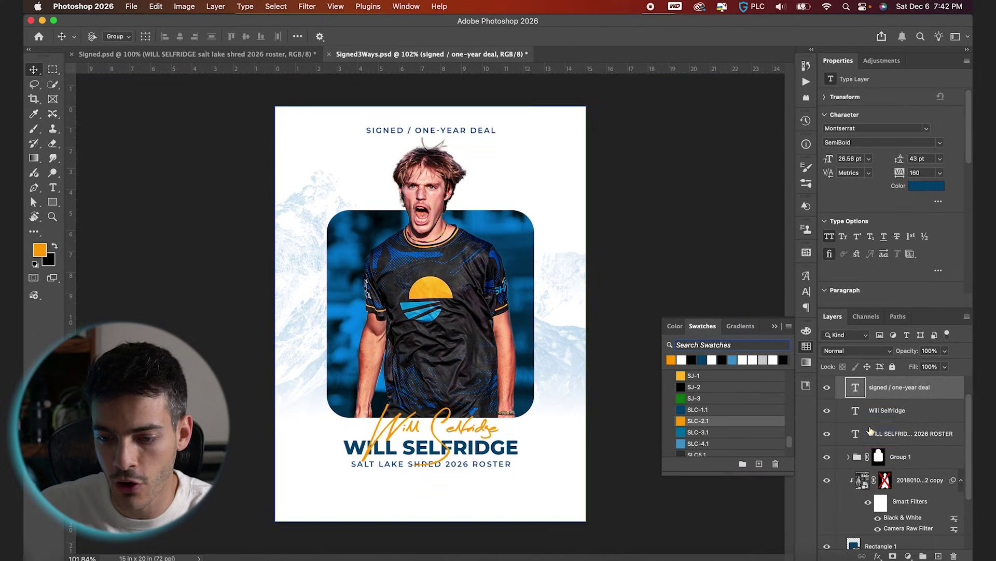
{"action": "scroll", "coordinate": [871, 430], "scroll_direction": "up", "scroll_amount": 5}
{"action": "left_click_drag", "start_coordinate": [846, 398], "coordinate": [877, 410]}
{"action": "left_click", "coordinate": [840, 405]}
{"action": "key", "text": "ctrl+t"}
{"action": "left_click_drag", "start_coordinate": [517, 460], "coordinate": [471, 473]}
{"action": "key", "text": "Return"}
Nudge the logo down to sit centred beneath the roster line, checking against the grid.
{"action": "key", "text": "ctrl+apostrophe"}
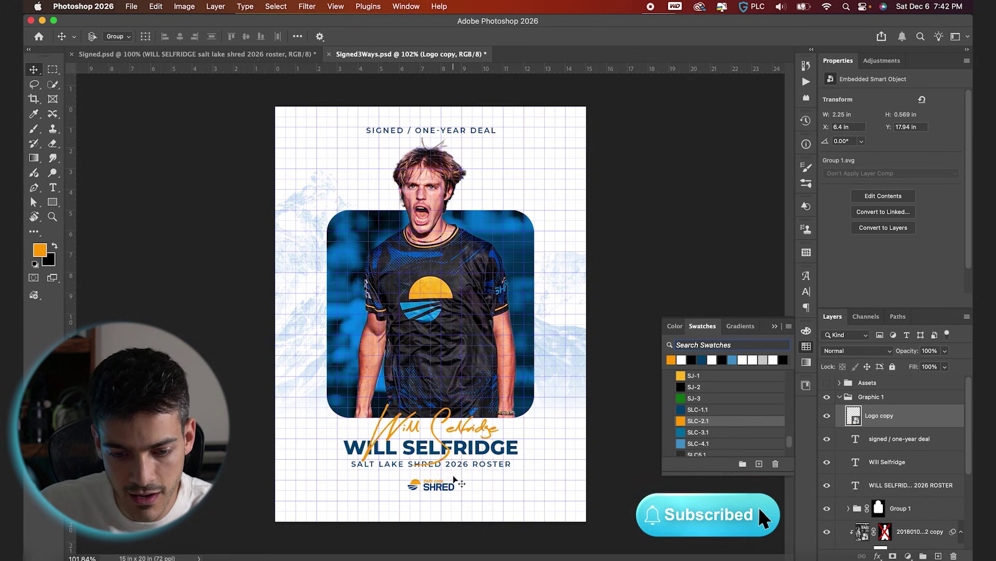
{"action": "key", "text": "ctrl+equal"}
{"action": "scroll", "coordinate": [455, 480], "scroll_direction": "down", "scroll_amount": 5}
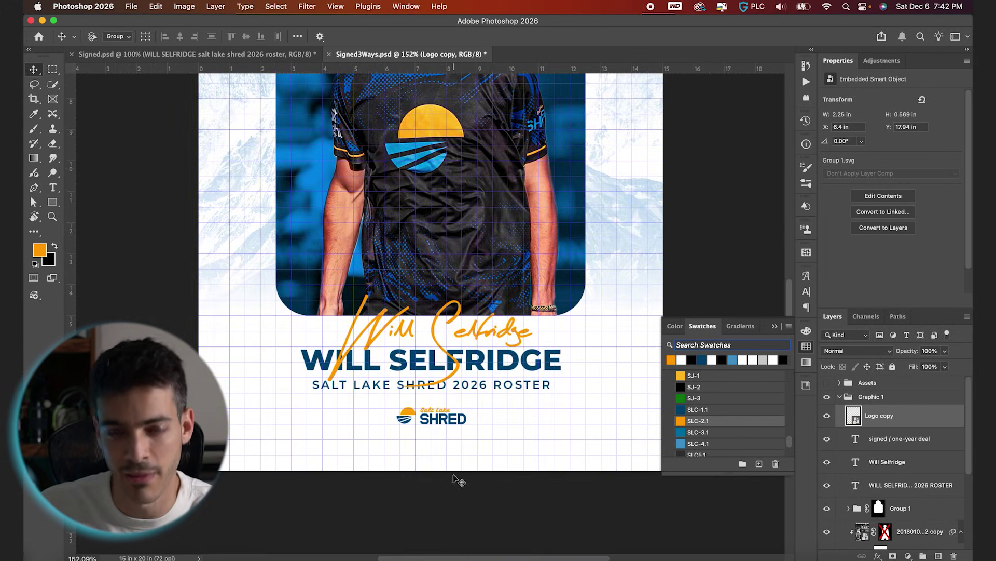
{"action": "key", "text": "shift+Down"}
{"action": "key", "text": "shift+Down"}
{"action": "key", "text": "shift+Down"}
{"action": "key", "text": "Down"}
{"action": "key", "text": "Down"}
{"action": "key", "text": "Down"}
{"action": "key", "text": "Down"}
{"action": "key", "text": "Down"}
{"action": "key", "text": "Down"}
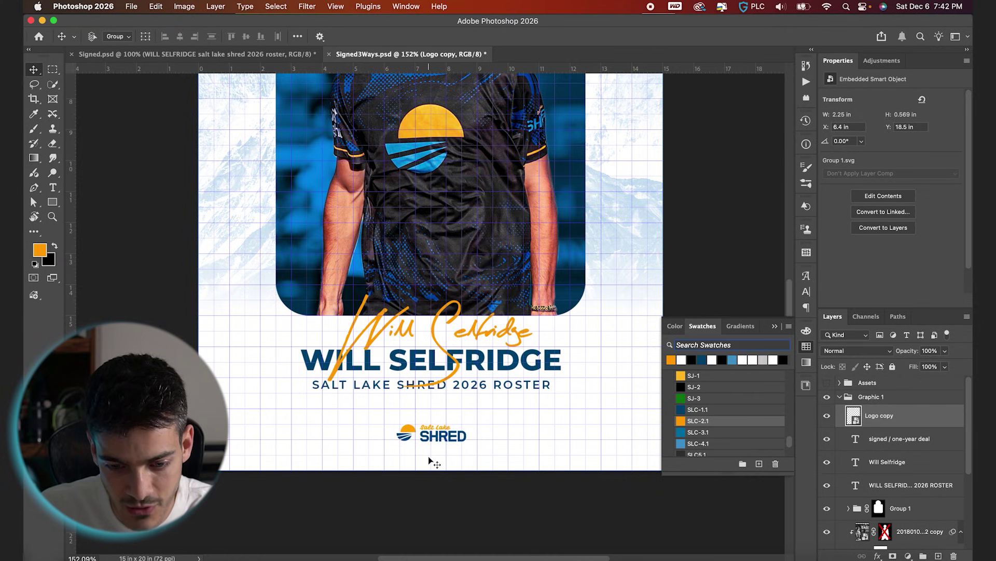
{"action": "key", "text": "Down"}
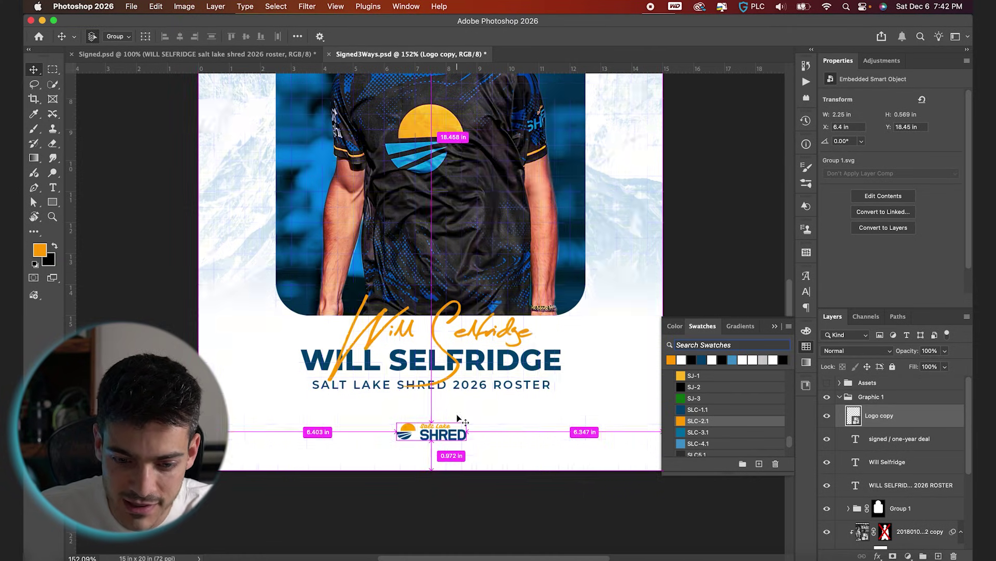
{"action": "key", "text": "super+0"}
{"action": "scroll", "coordinate": [596, 463], "scroll_direction": "down", "scroll_amount": 1}
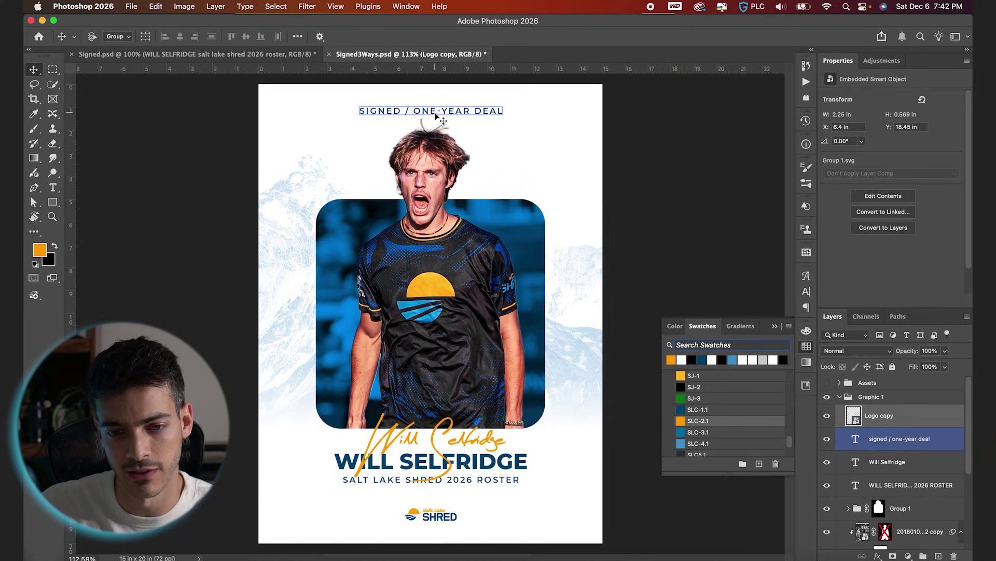
{"action": "key", "text": "super+apostrophe"}
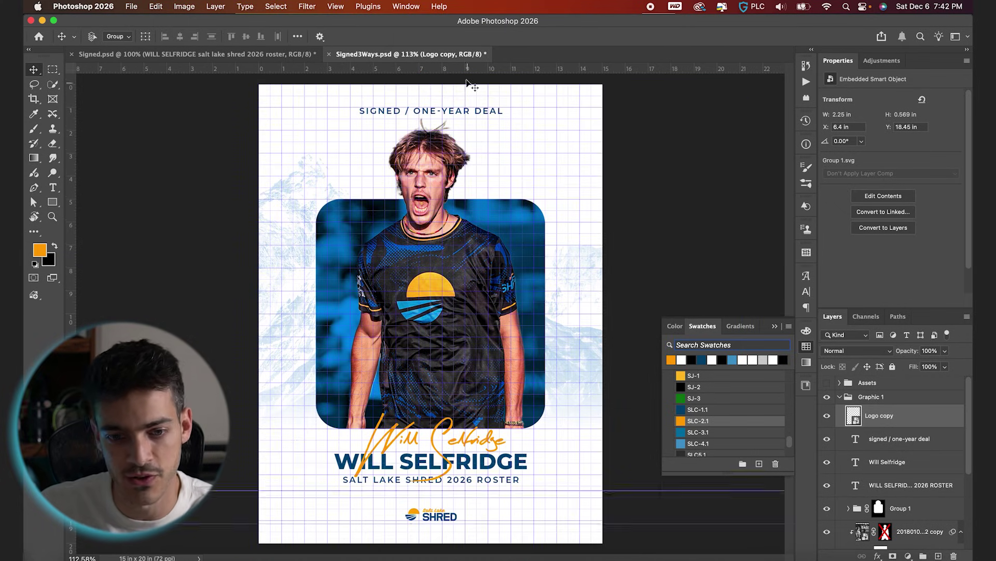
Select both player photo layers and nudge them down two steps within the rounded frame.
{"action": "key", "text": "super+apostrophe"}
{"action": "left_click", "coordinate": [431, 312], "text": "super"}
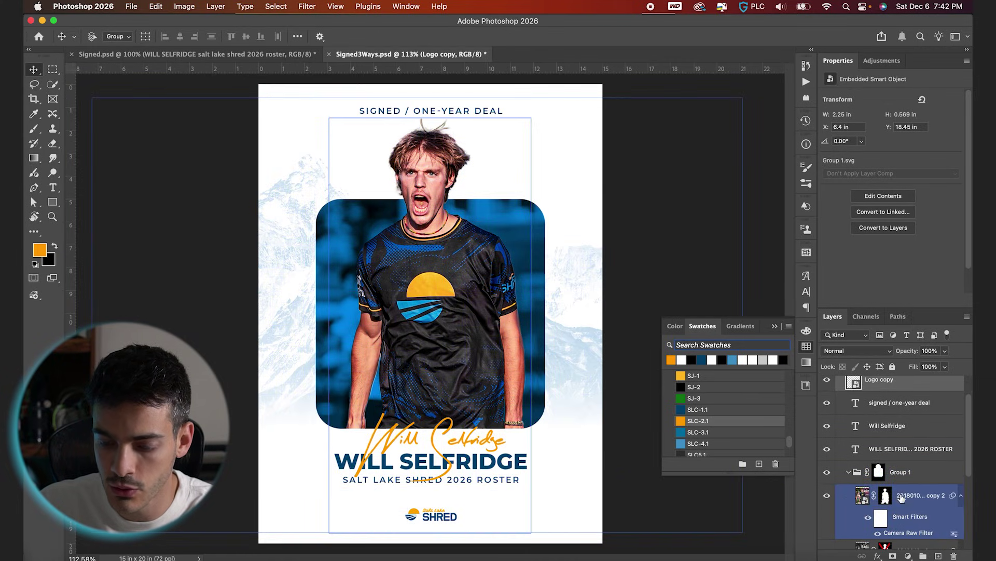
{"action": "left_click", "coordinate": [902, 496]}
{"action": "scroll", "coordinate": [903, 493], "scroll_direction": "down", "scroll_amount": 3}
{"action": "left_click", "coordinate": [910, 484], "text": "super"}
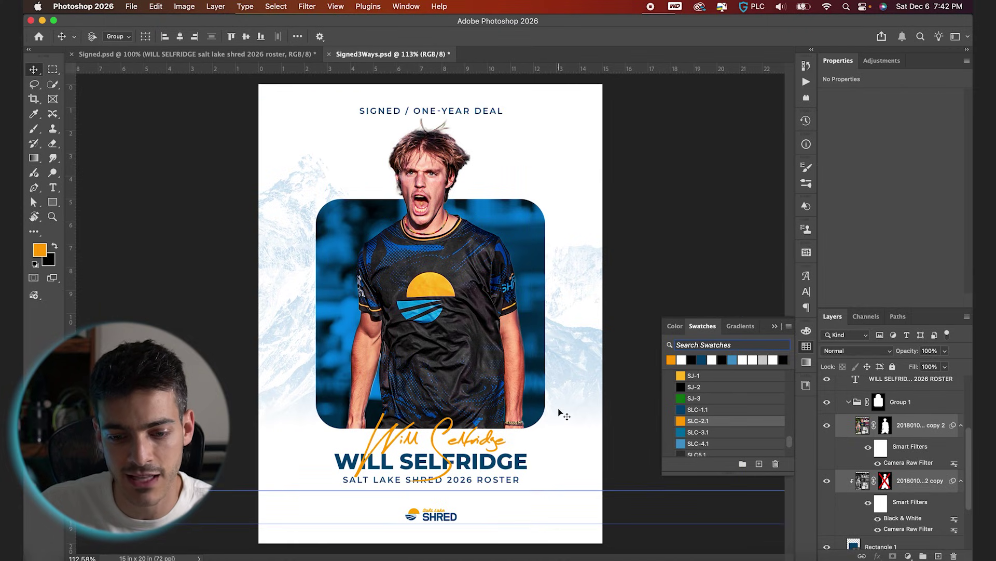
{"action": "key", "text": "Down"}
{"action": "key", "text": "Down"}
{"action": "key", "text": "Down"}
{"action": "key", "text": "Down"}
{"action": "key", "text": "Down"}
{"action": "key", "text": "Down"}
{"action": "key", "text": "Down"}
{"action": "key", "text": "Down"}
{"action": "key", "text": "Down"}
{"action": "key", "text": "Down"}
{"action": "key", "text": "Down"}
{"action": "key", "text": "Down"}
{"action": "key", "text": "Down"}
{"action": "key", "text": "Down"}
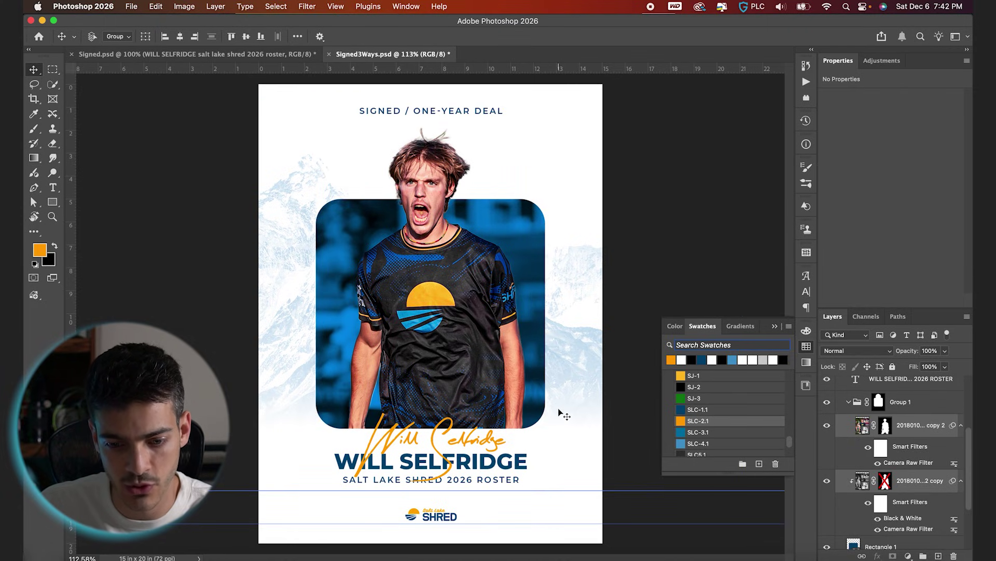
{"action": "key", "text": "Down"}
{"action": "key", "text": "Down"}
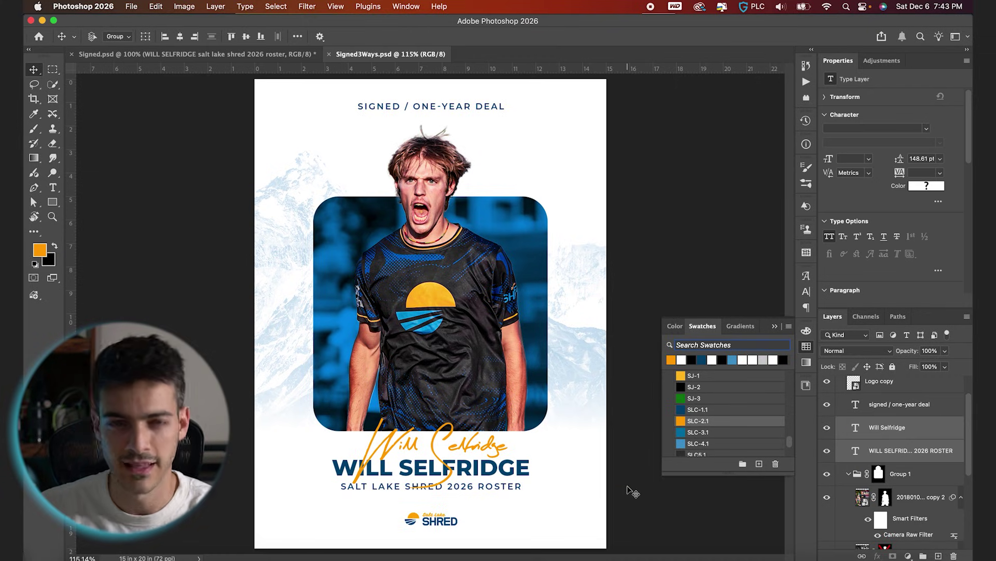
Create a new layer group named Finishing above the Shred logo.
{"action": "scroll", "coordinate": [903, 456], "scroll_direction": "up", "scroll_amount": 2}
{"action": "left_click", "coordinate": [882, 416]}
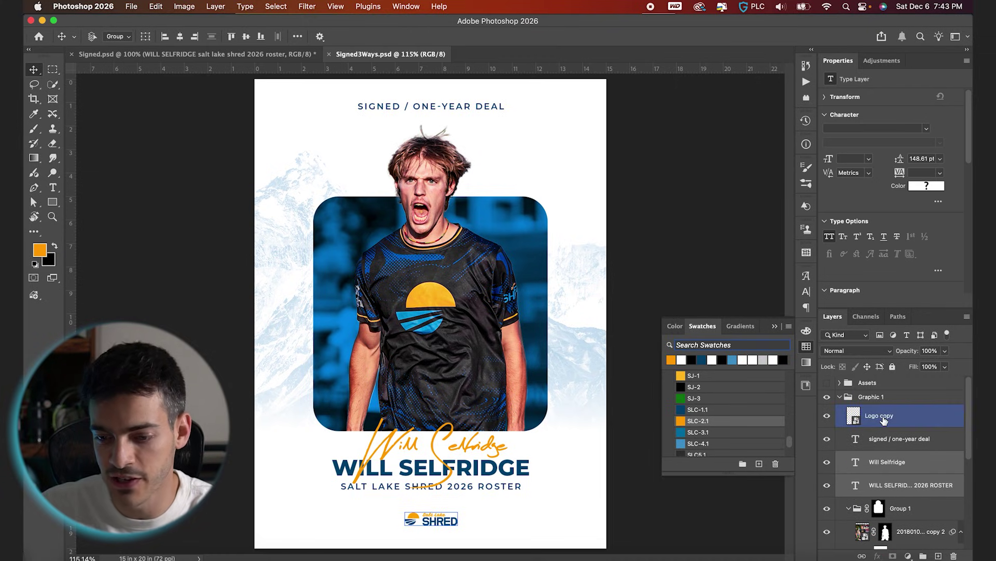
{"action": "left_click", "coordinate": [924, 556]}
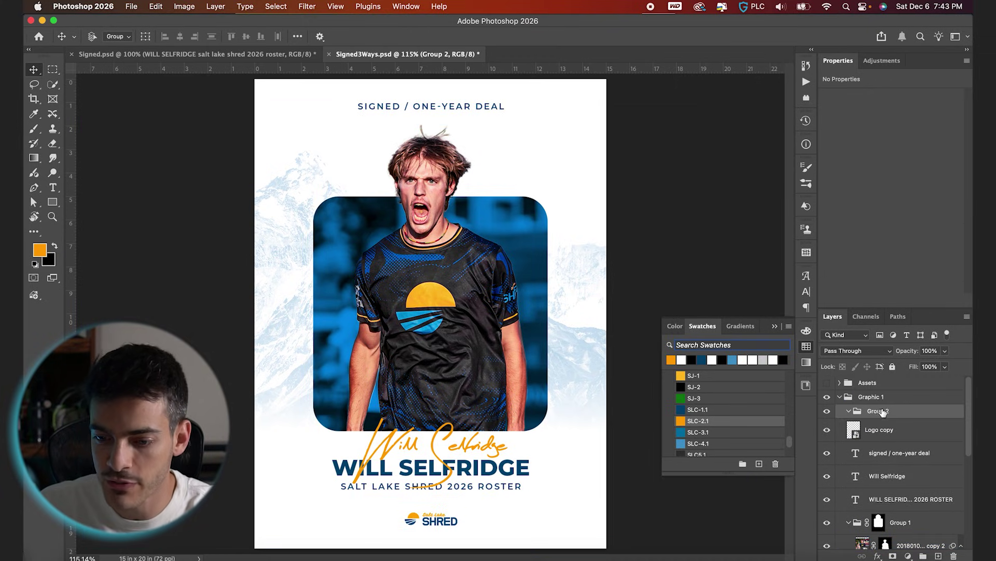
{"action": "double_click", "coordinate": [878, 411]}
{"action": "type", "text": "Finishing"}
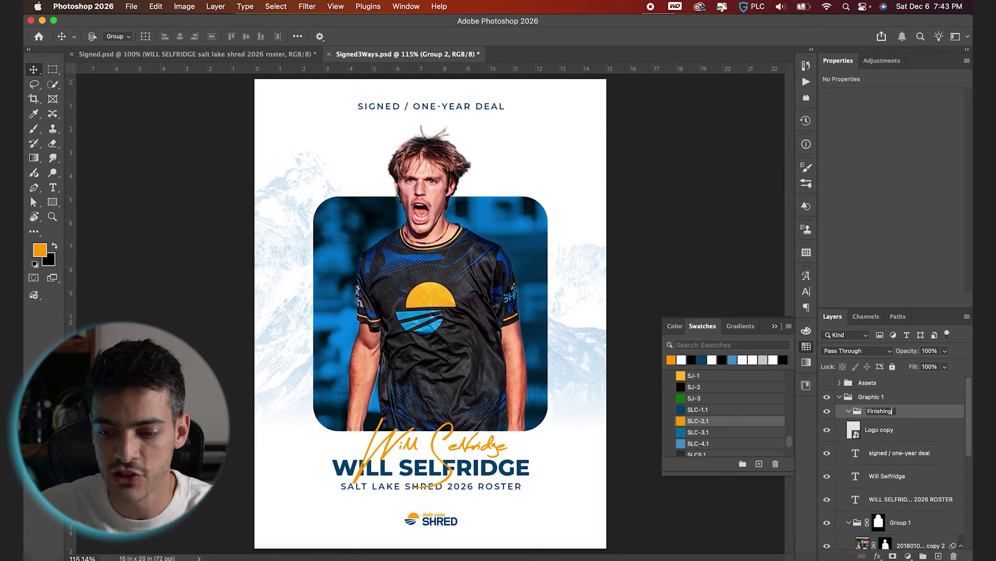
{"action": "key", "text": "Return"}
Add a 50% gray-filled layer, convert it for Smart Filters, and apply Add Noise.
{"action": "key", "text": "super+shift+alt+n"}
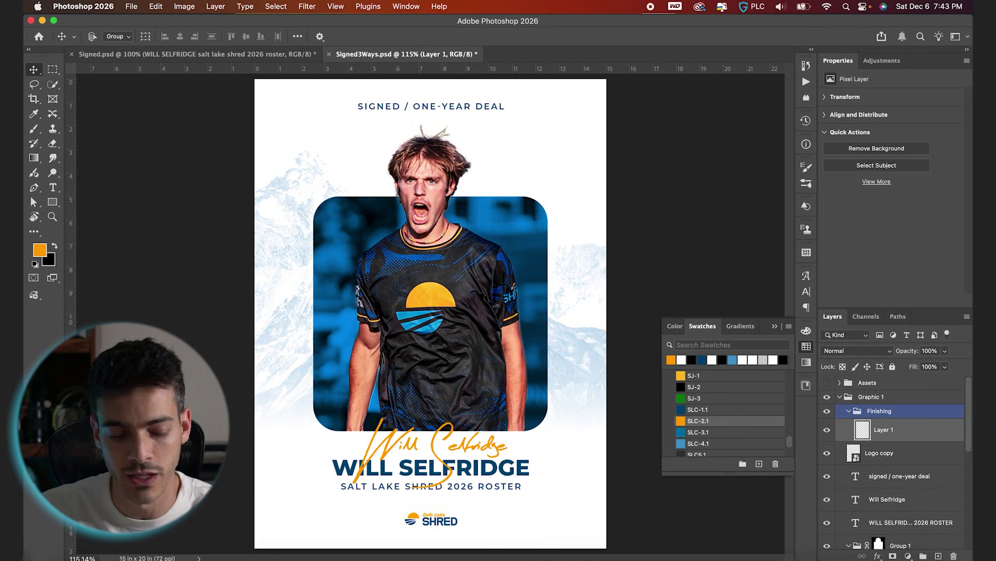
{"action": "key", "text": "shift+BackSpace"}
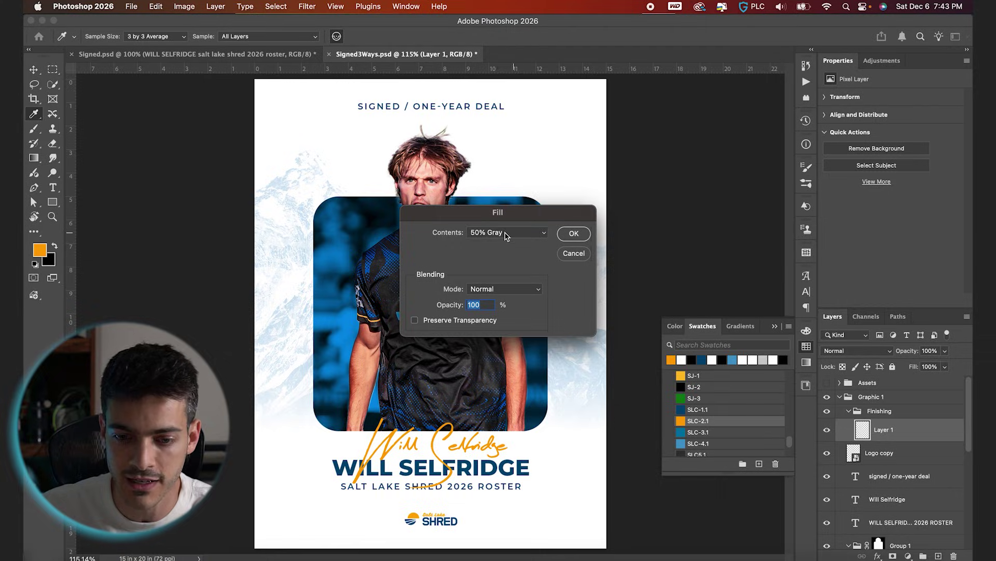
{"action": "left_click", "coordinate": [574, 233]}
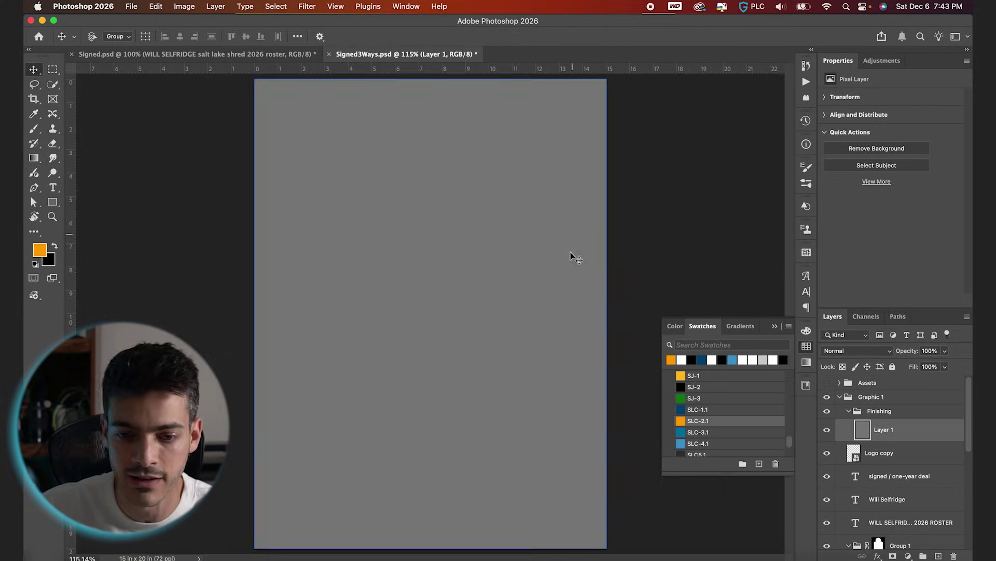
{"action": "left_click", "coordinate": [307, 7]}
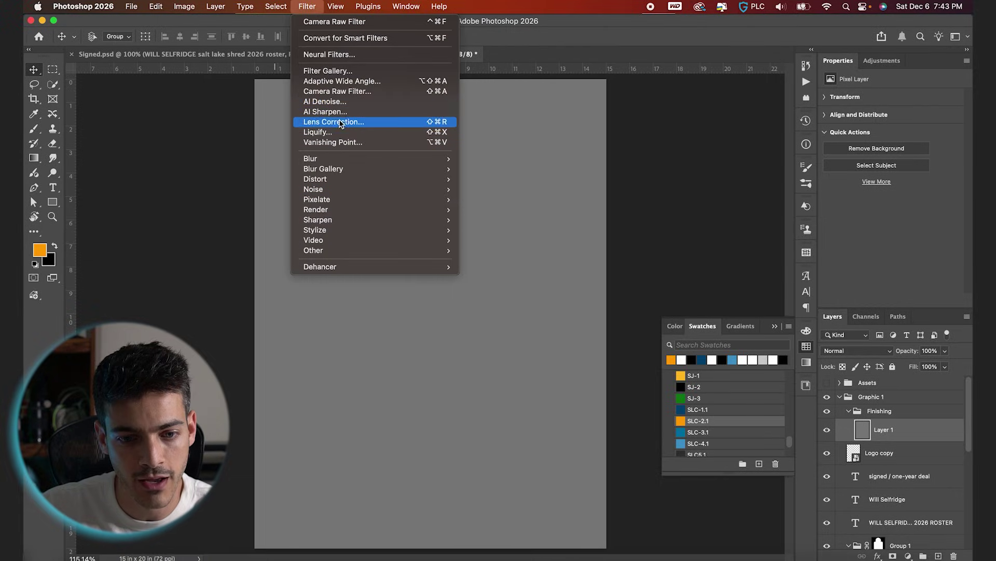
{"action": "left_click", "coordinate": [353, 38]}
{"action": "left_click", "coordinate": [307, 6]}
{"action": "mouse_move", "coordinate": [356, 208]}
{"action": "mouse_move", "coordinate": [356, 189]}
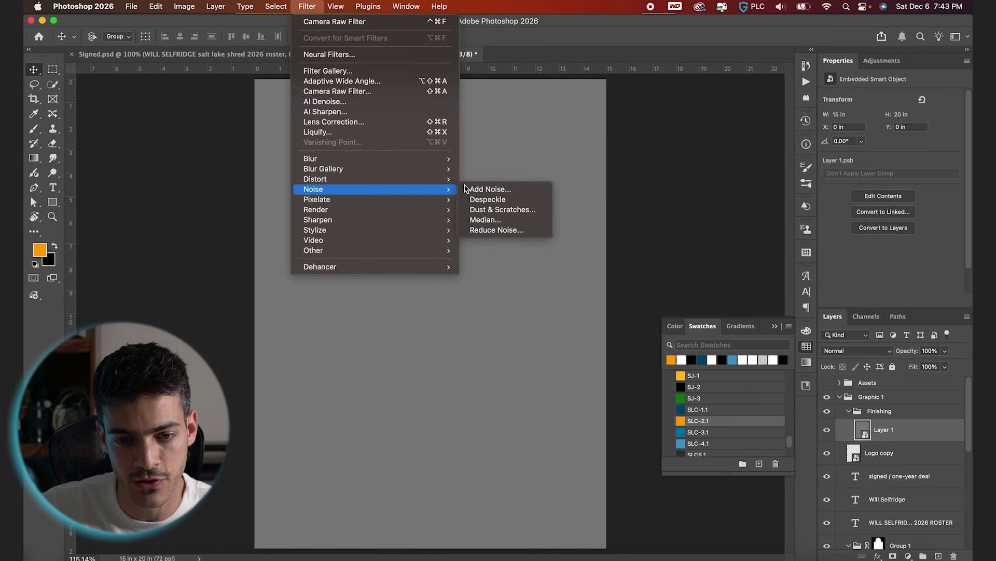
{"action": "left_click", "coordinate": [491, 189]}
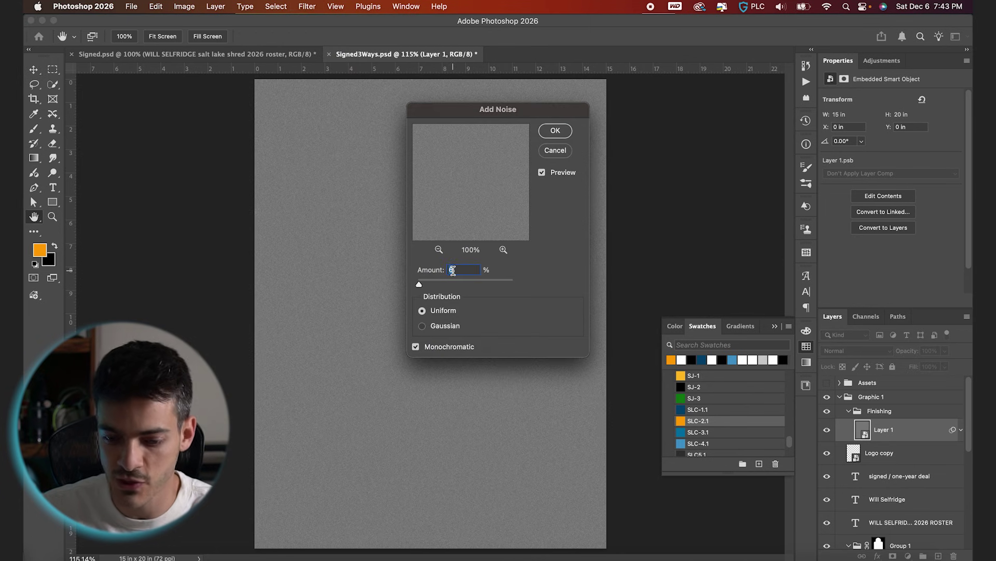
{"action": "key", "text": "Return"}
Set the noise layer to Hard Light blend mode with 50% fill.
{"action": "left_click", "coordinate": [881, 351]}
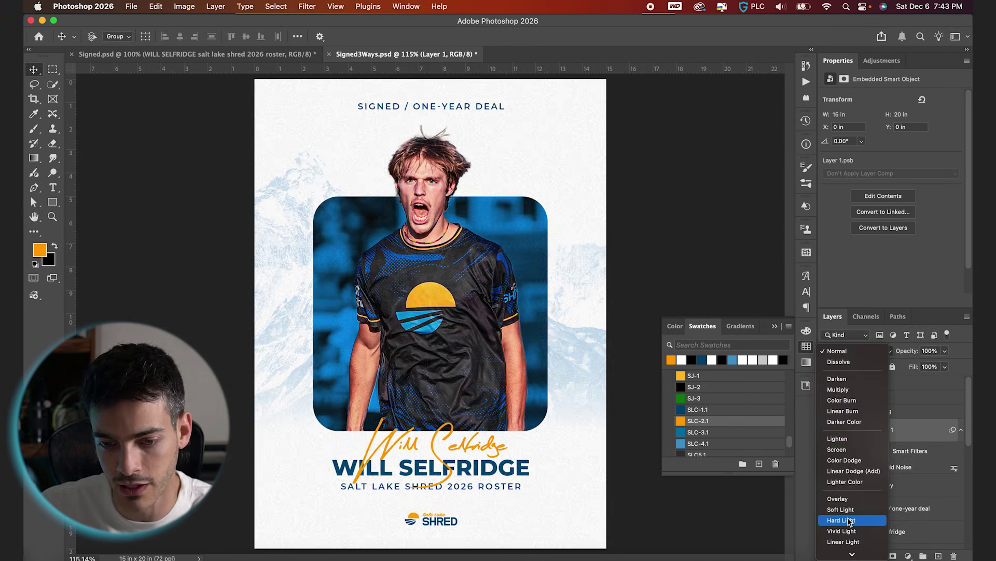
{"action": "left_click", "coordinate": [849, 520]}
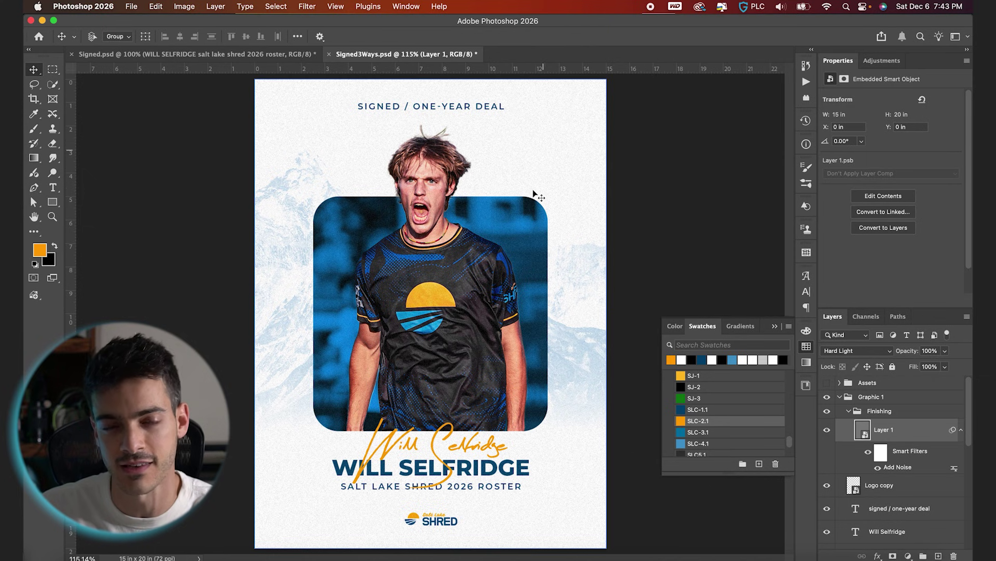
{"action": "scroll", "coordinate": [555, 179], "scroll_direction": "up", "scroll_amount": 4}
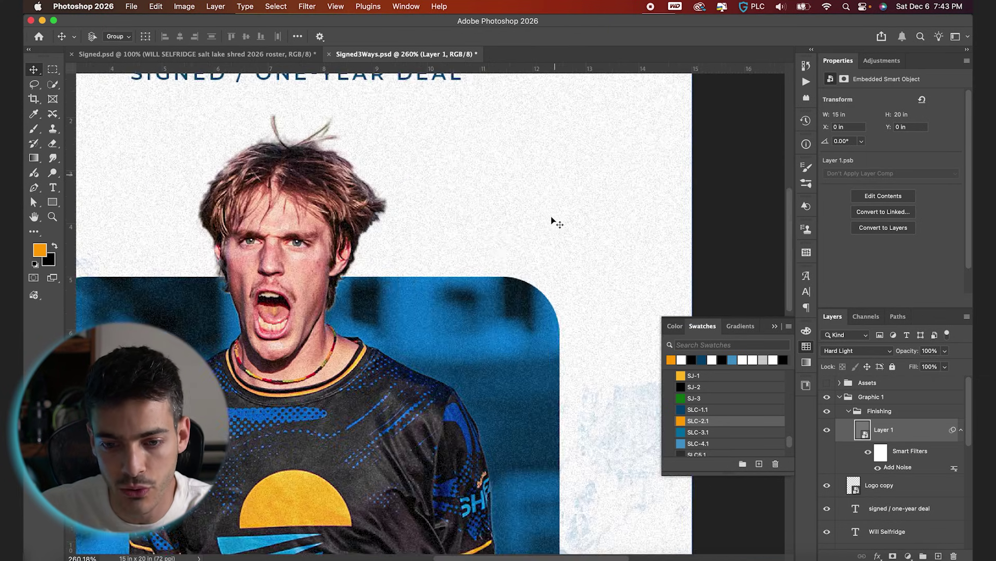
{"action": "scroll", "coordinate": [534, 197], "scroll_direction": "up", "scroll_amount": 3}
{"action": "scroll", "coordinate": [488, 233], "scroll_direction": "up", "scroll_amount": 3}
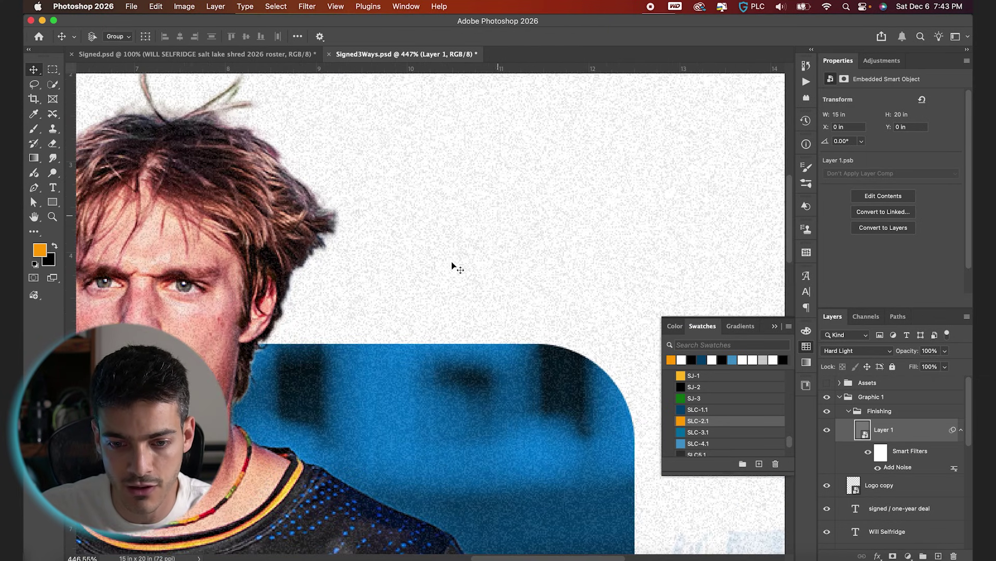
{"action": "type", "text": "5"}
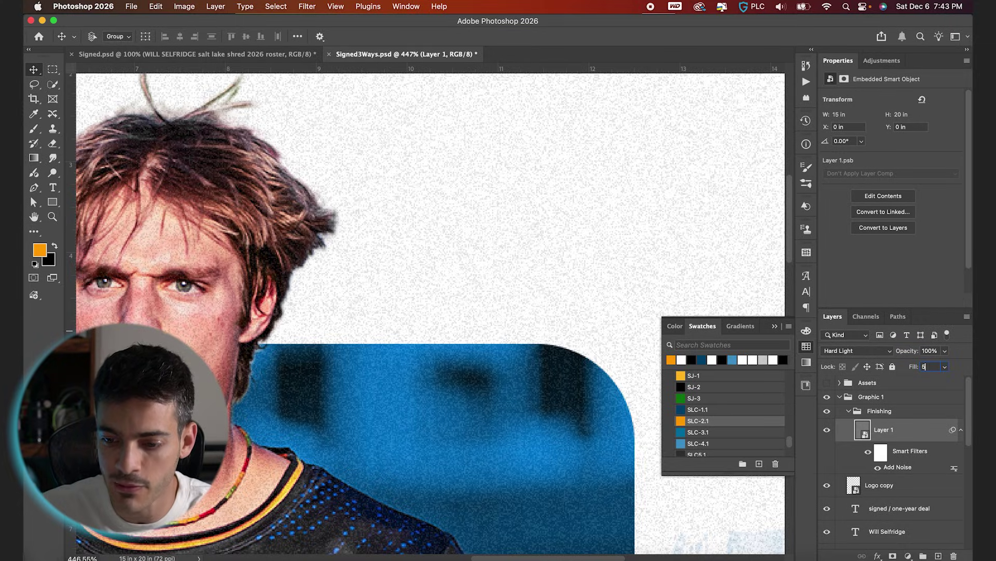
{"action": "type", "text": "0"}
{"action": "scroll", "coordinate": [455, 271], "scroll_direction": "down", "scroll_amount": 7}
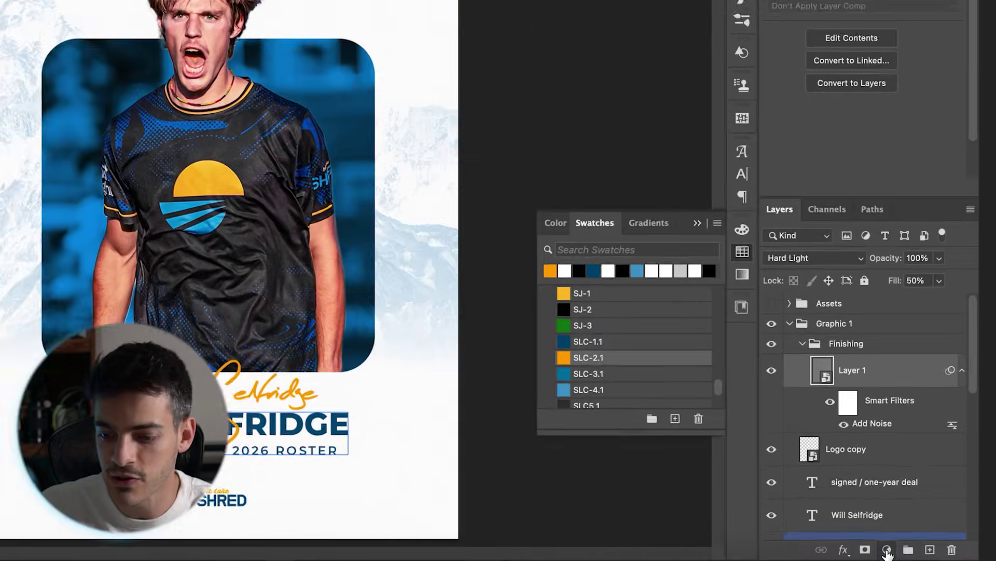
Add a Curves adjustment, lifting the black point and adding a highlight point.
{"action": "left_click", "coordinate": [907, 556]}
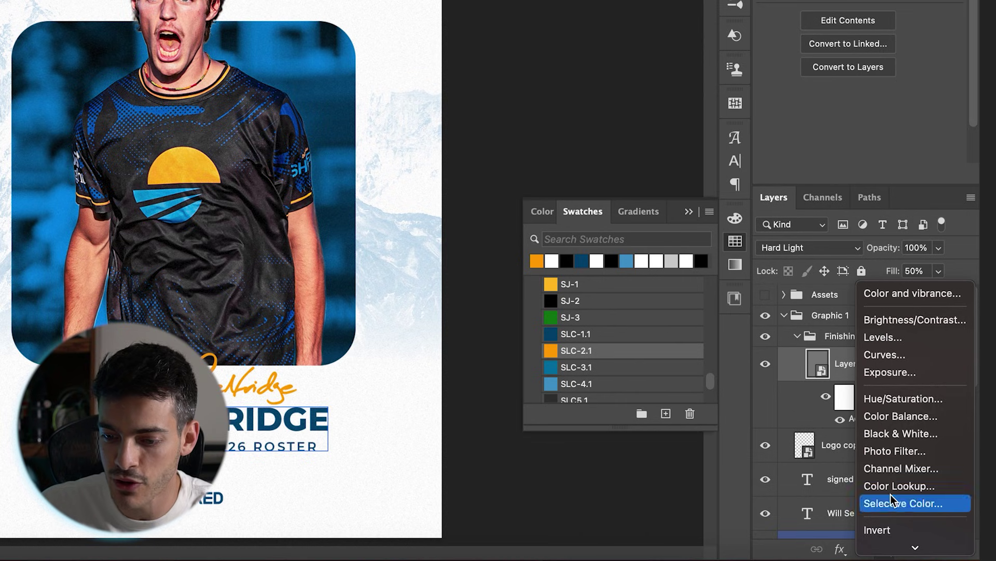
{"action": "left_click", "coordinate": [907, 355]}
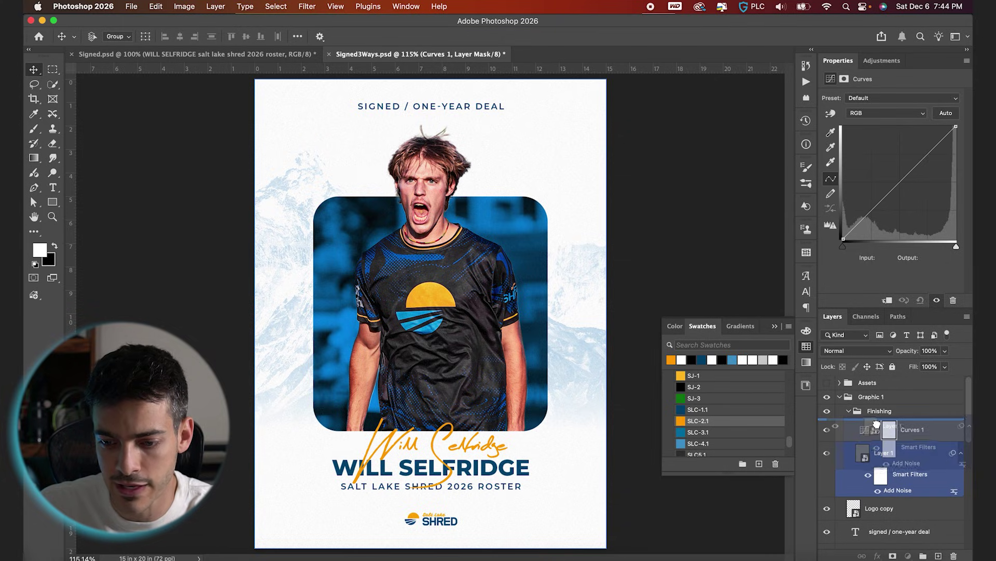
{"action": "left_click", "coordinate": [864, 487]}
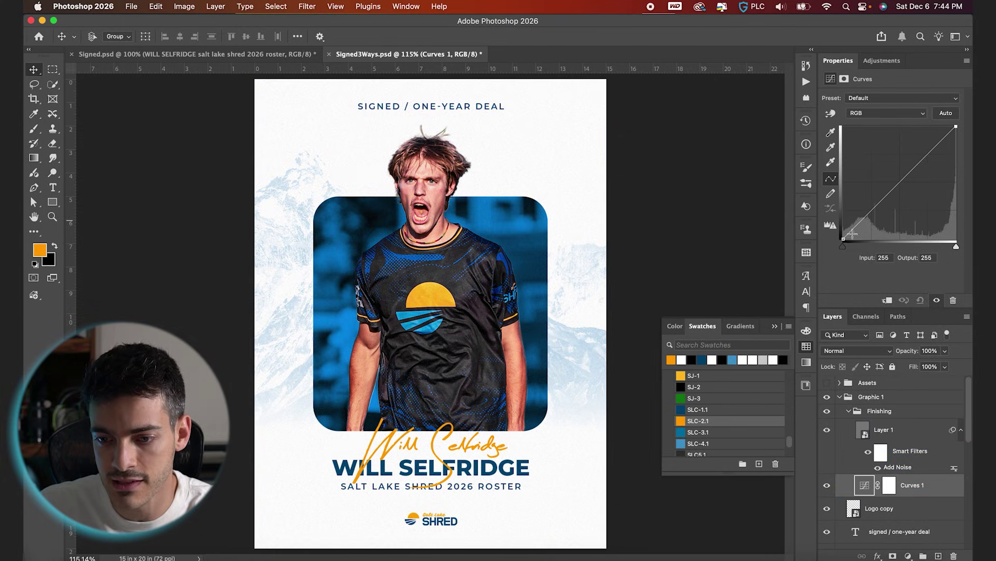
{"action": "left_click", "coordinate": [871, 210]}
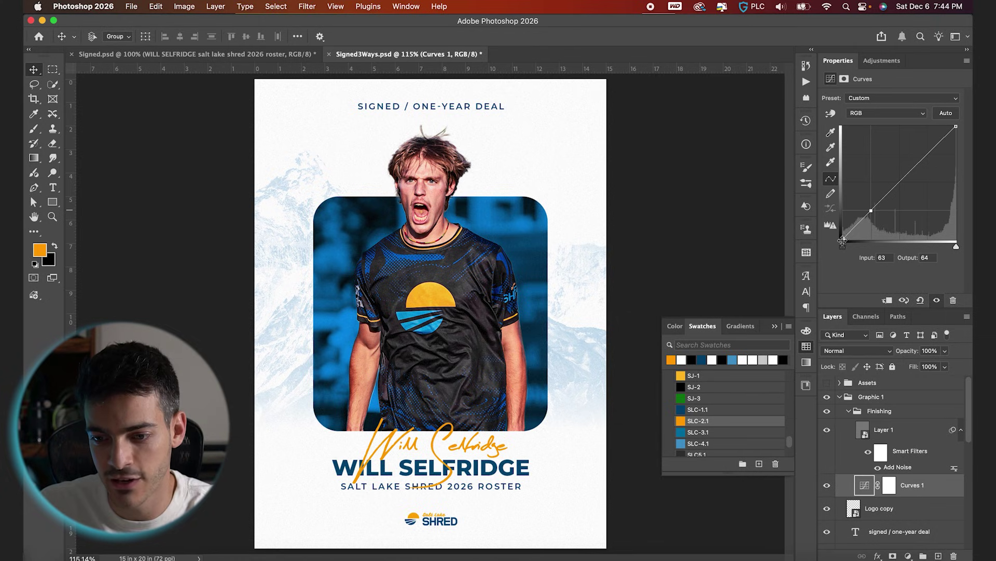
{"action": "left_click_drag", "start_coordinate": [844, 239], "coordinate": [834, 226]}
{"action": "left_click_drag", "start_coordinate": [926, 158], "coordinate": [916, 162]}
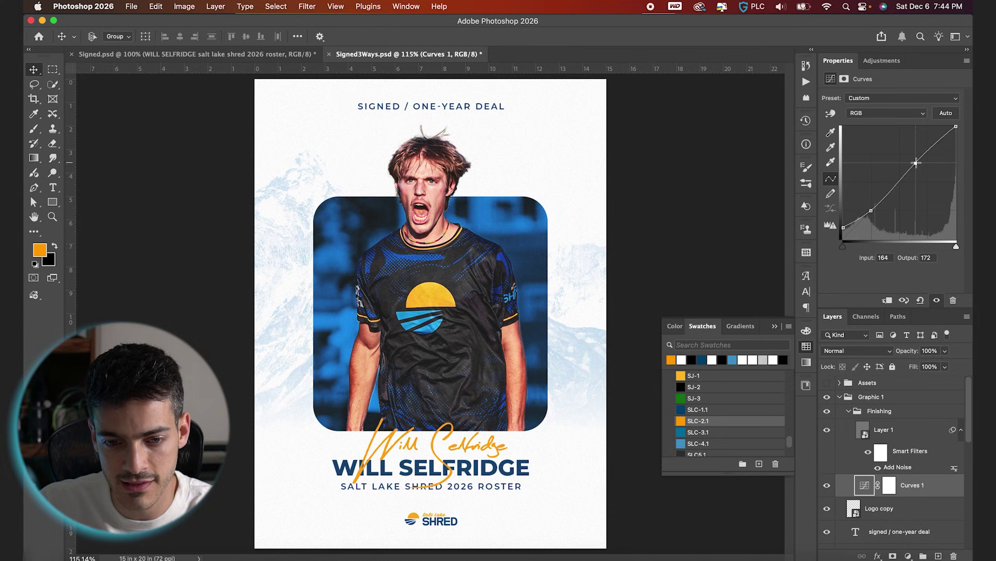
Refine the curve by lowering the shadow point slightly and adding another point.
{"action": "left_click", "coordinate": [877, 431]}
{"action": "left_click", "coordinate": [841, 413]}
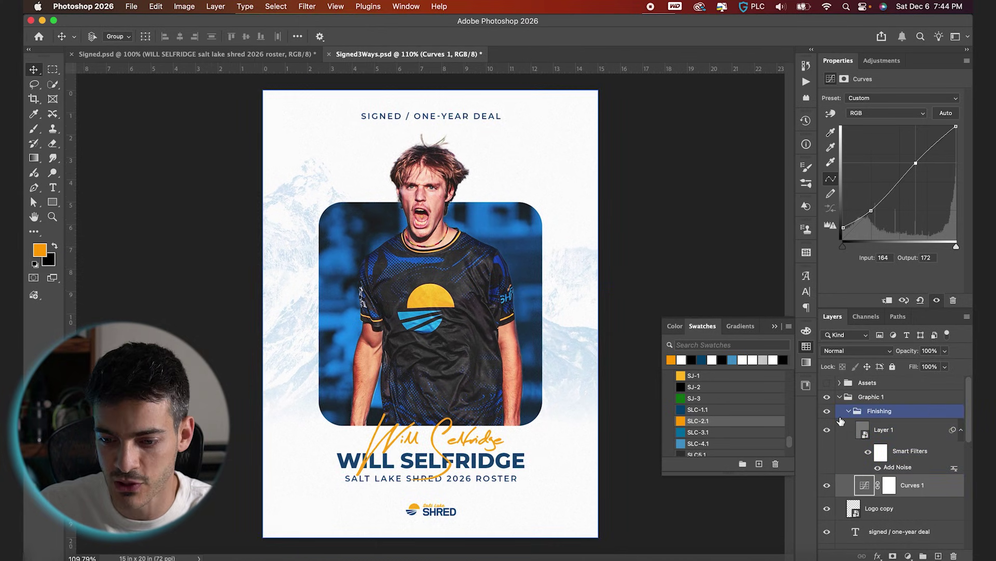
{"action": "left_click", "coordinate": [871, 210]}
{"action": "left_click_drag", "start_coordinate": [871, 211], "coordinate": [871, 213]}
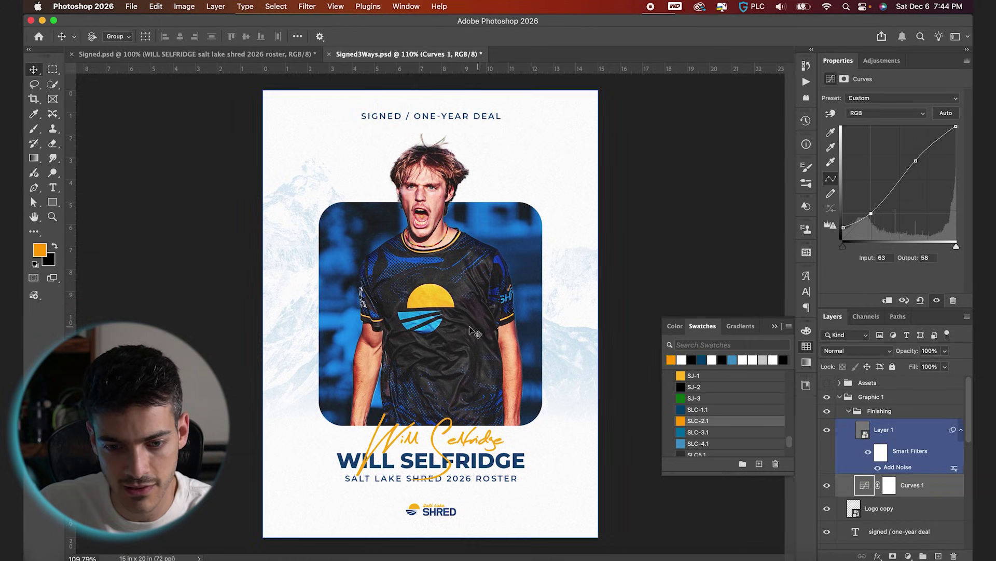
{"action": "left_click", "coordinate": [843, 225]}
{"action": "left_click", "coordinate": [917, 160]}
Collapse Finishing, toggle its visibility to compare, and save the document.
{"action": "left_click", "coordinate": [849, 410]}
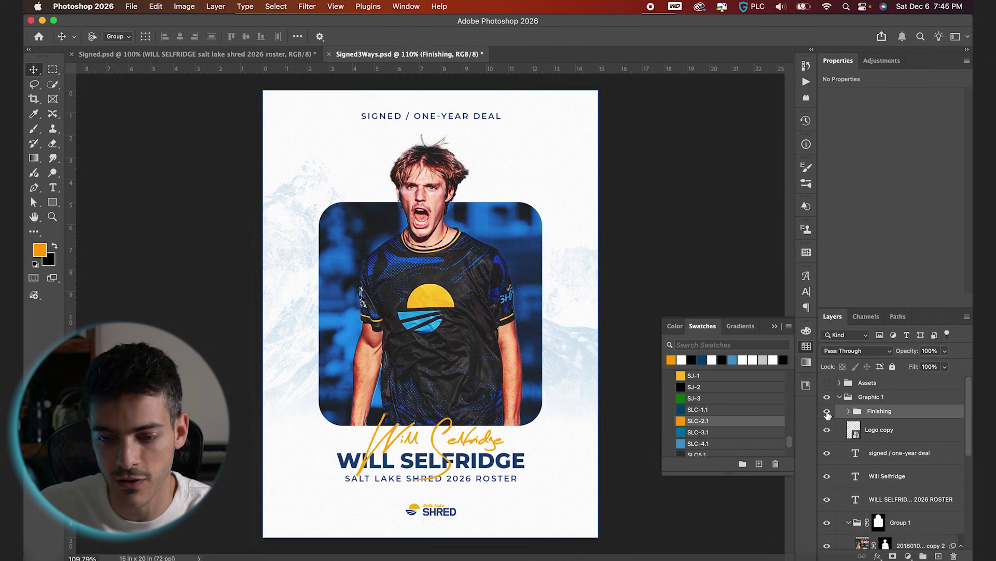
{"action": "left_click", "coordinate": [827, 411]}
{"action": "left_click", "coordinate": [827, 411]}
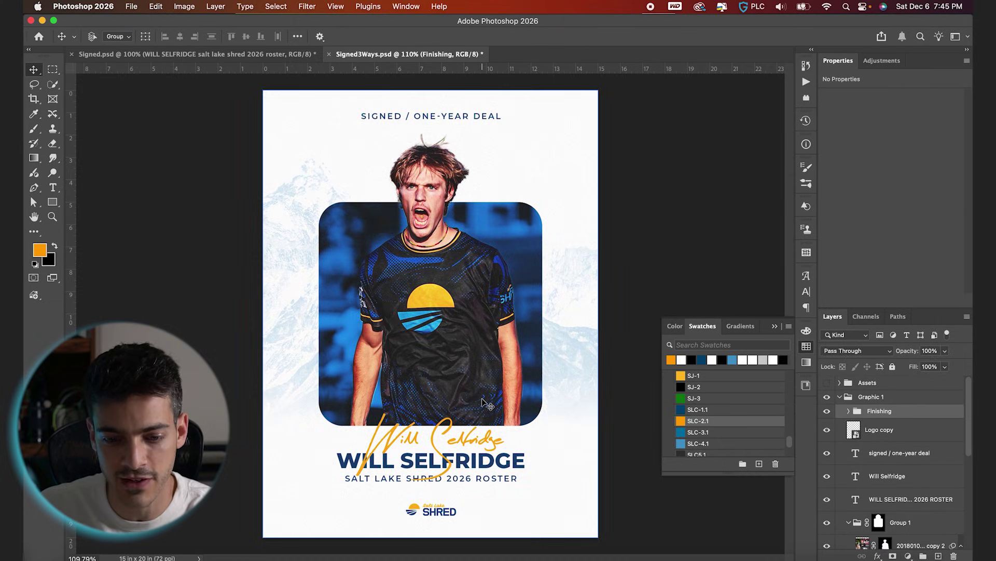
{"action": "key", "text": "super+s"}
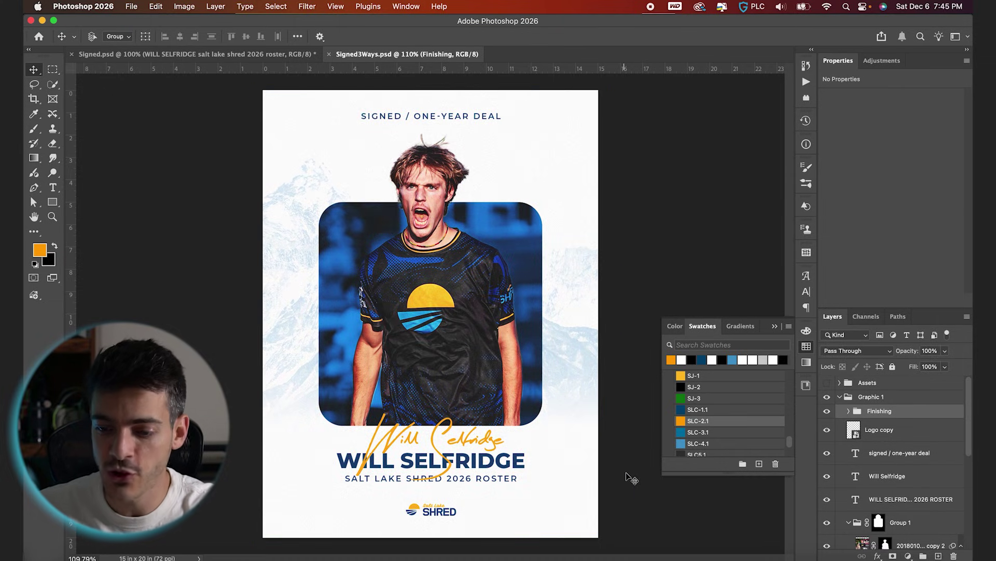
Duplicate the Graphic 1 group and rename the copy Graphic 2.
{"action": "left_click", "coordinate": [857, 403]}
{"action": "left_click", "coordinate": [840, 398]}
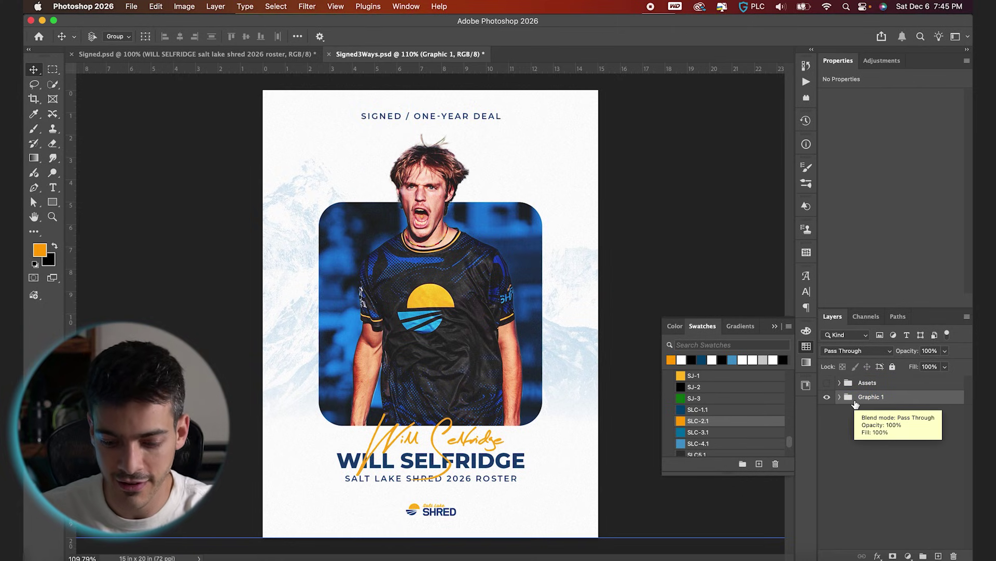
{"action": "key", "text": "super+j"}
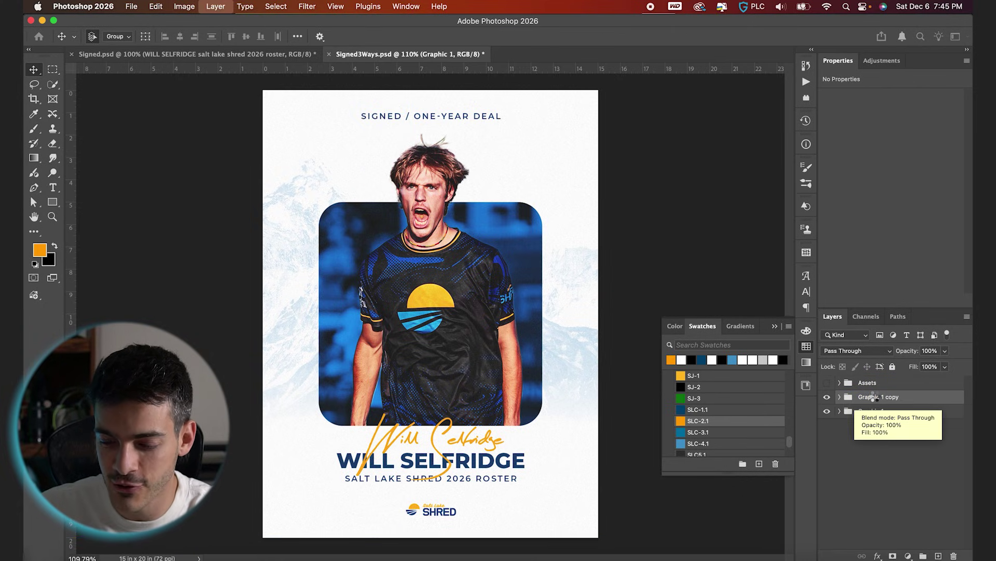
{"action": "double_click", "coordinate": [881, 397]}
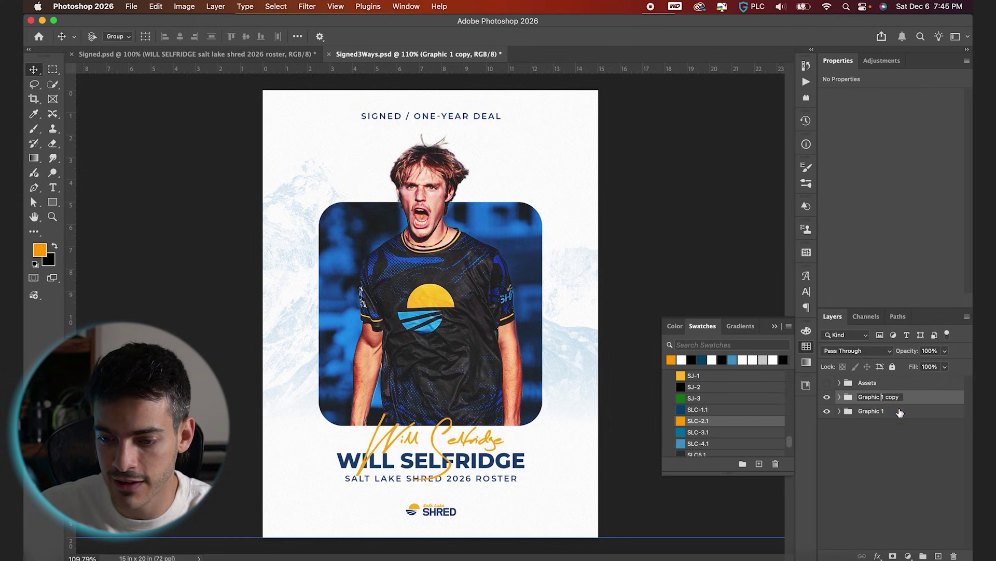
{"action": "left_click_drag", "start_coordinate": [880, 397], "coordinate": [901, 410]}
{"action": "type", "text": "2"}
{"action": "key", "text": "Return"}
Expand Graphic 2 and select its rounded photo panel Rectangle 1.
{"action": "left_click", "coordinate": [839, 396]}
{"action": "left_click", "coordinate": [877, 430]}
{"action": "scroll", "coordinate": [876, 445], "scroll_direction": "down", "scroll_amount": 2}
{"action": "left_click", "coordinate": [850, 481]}
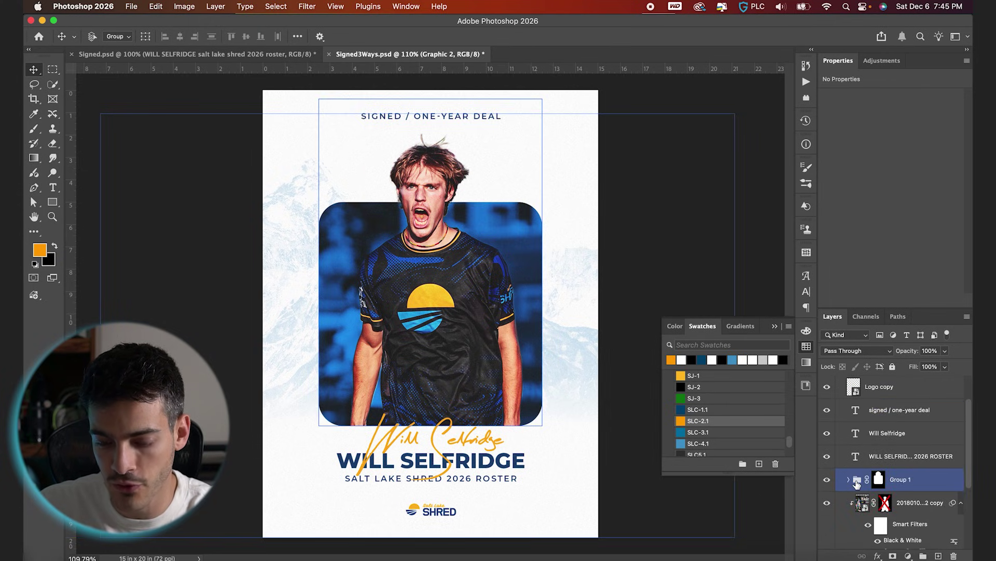
{"action": "scroll", "coordinate": [877, 468], "scroll_direction": "down", "scroll_amount": 3}
{"action": "left_click", "coordinate": [881, 498]}
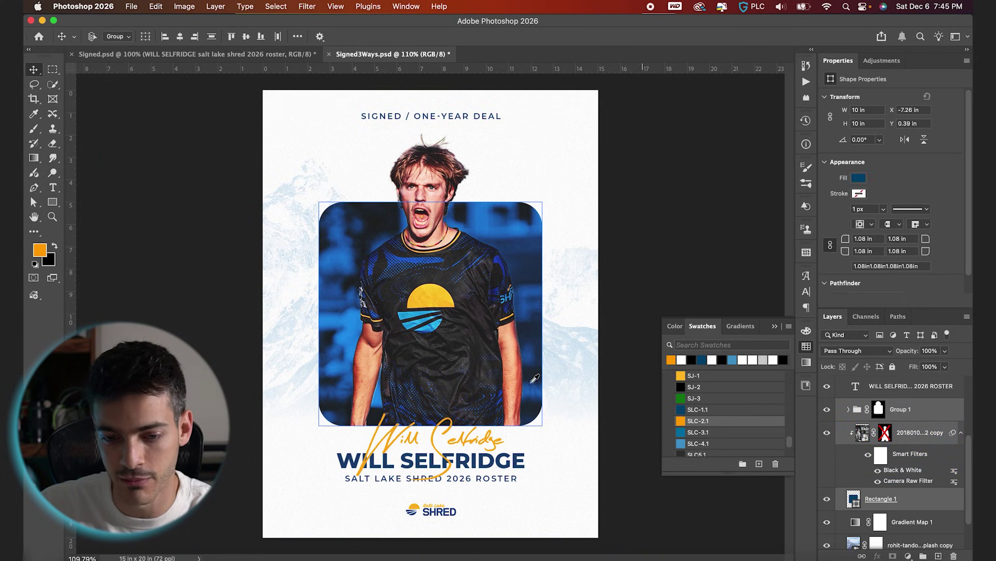
Move the rounded photo panel toward the poster's right edge using the alignment grid.
{"action": "left_click_drag", "start_coordinate": [535, 378], "coordinate": [606, 385]}
{"action": "key", "text": "super+apostrophe"}
{"action": "key", "text": "shift+Right"}
{"action": "key", "text": "shift+Right"}
{"action": "key", "text": "shift+Right"}
{"action": "key", "text": "shift+Right"}
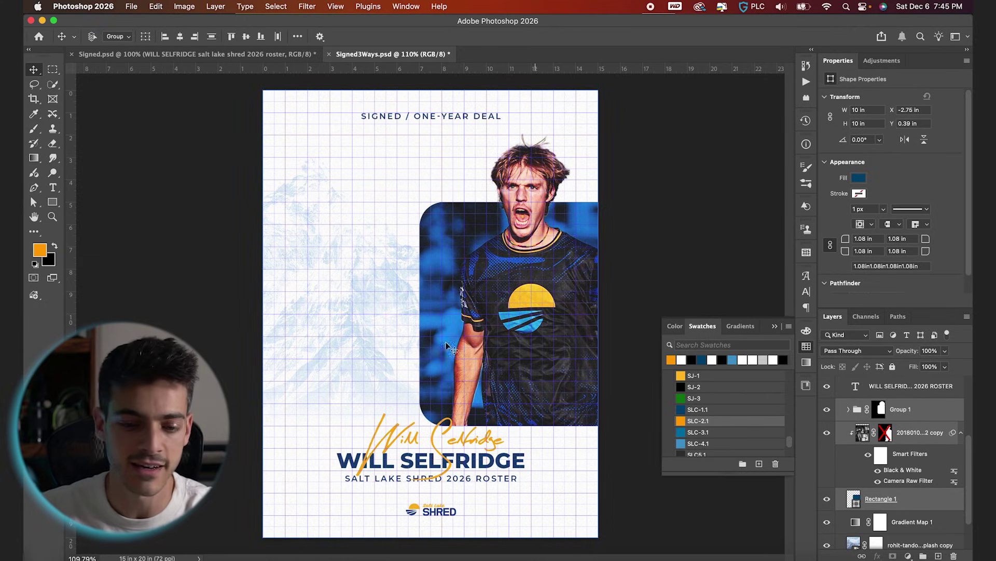
{"action": "key", "text": "super+apostrophe"}
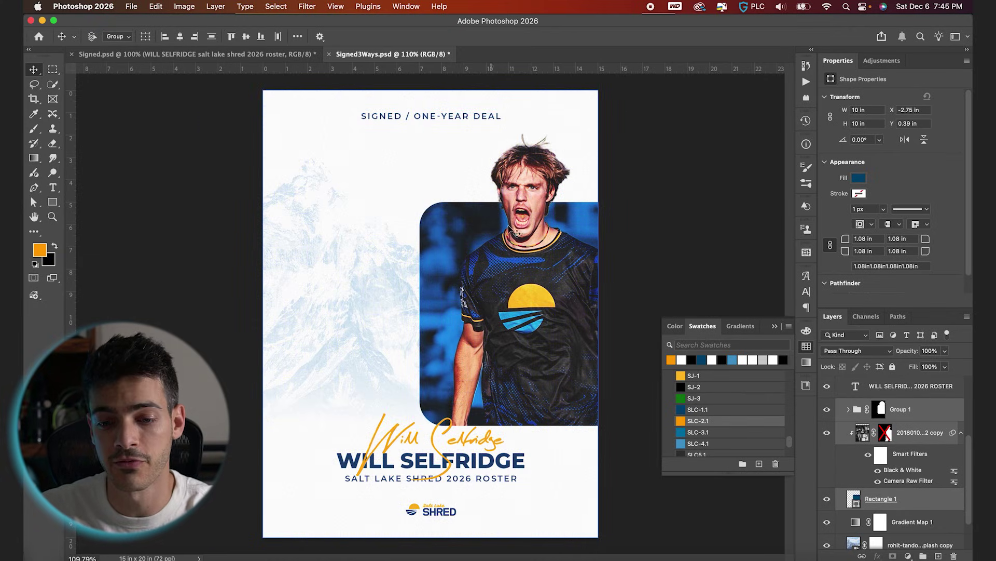
Delete Group 1's mask so the whole player shows down to his shorts.
{"action": "left_click", "coordinate": [929, 522]}
{"action": "scroll", "coordinate": [914, 498], "scroll_direction": "up", "scroll_amount": 3}
{"action": "left_click", "coordinate": [836, 450]}
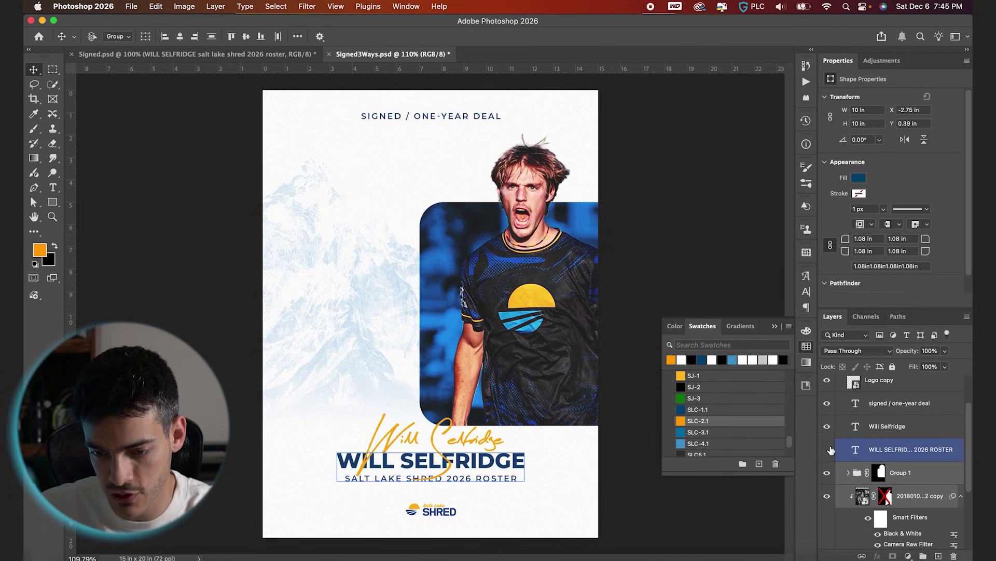
{"action": "scroll", "coordinate": [898, 467], "scroll_direction": "down", "scroll_amount": 5}
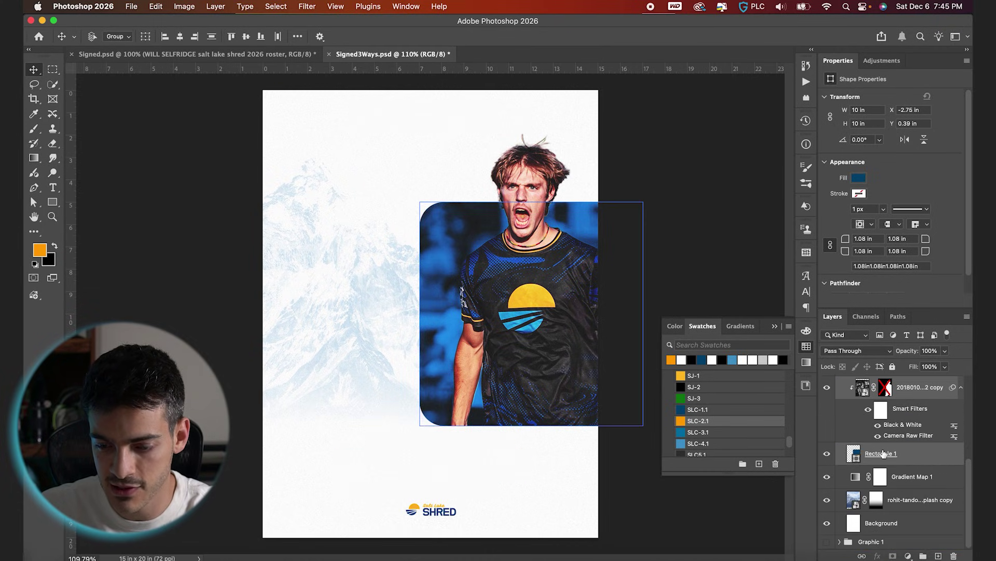
{"action": "left_click", "coordinate": [882, 503]}
{"action": "left_click", "coordinate": [886, 437], "text": "shift"}
{"action": "left_click", "coordinate": [880, 414]}
{"action": "left_click", "coordinate": [886, 437], "text": "shift"}
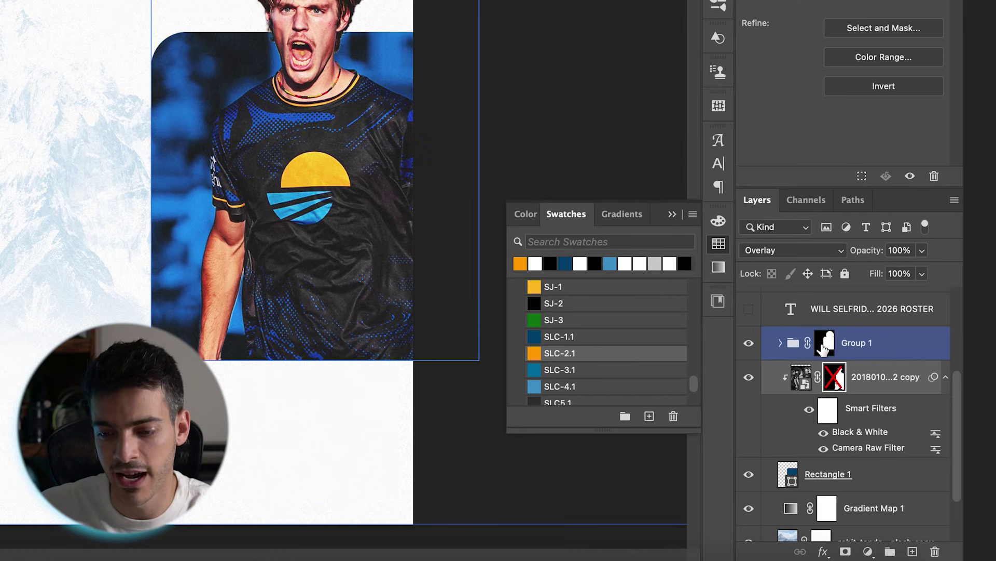
{"action": "left_click", "coordinate": [824, 349]}
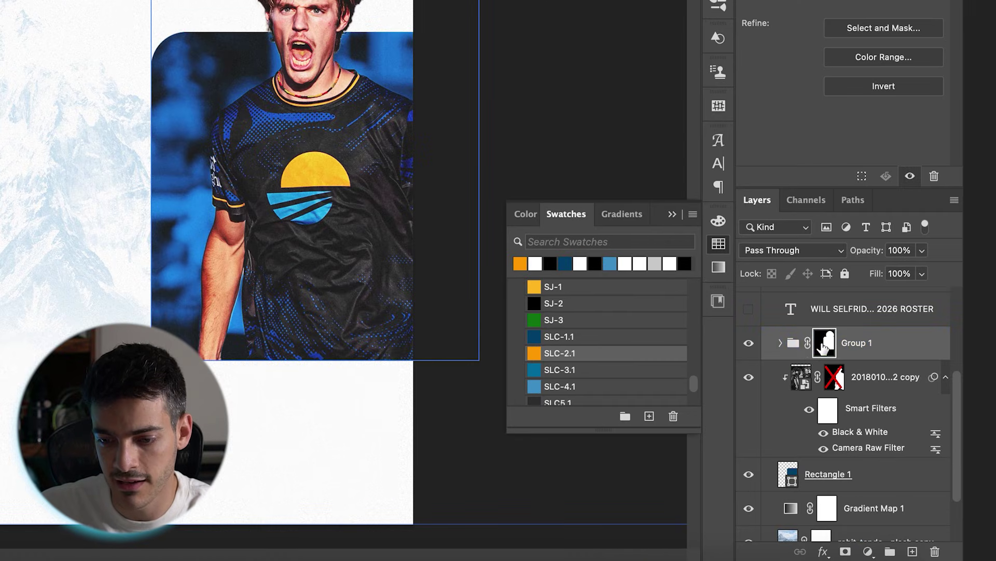
{"action": "right_click", "coordinate": [827, 349]}
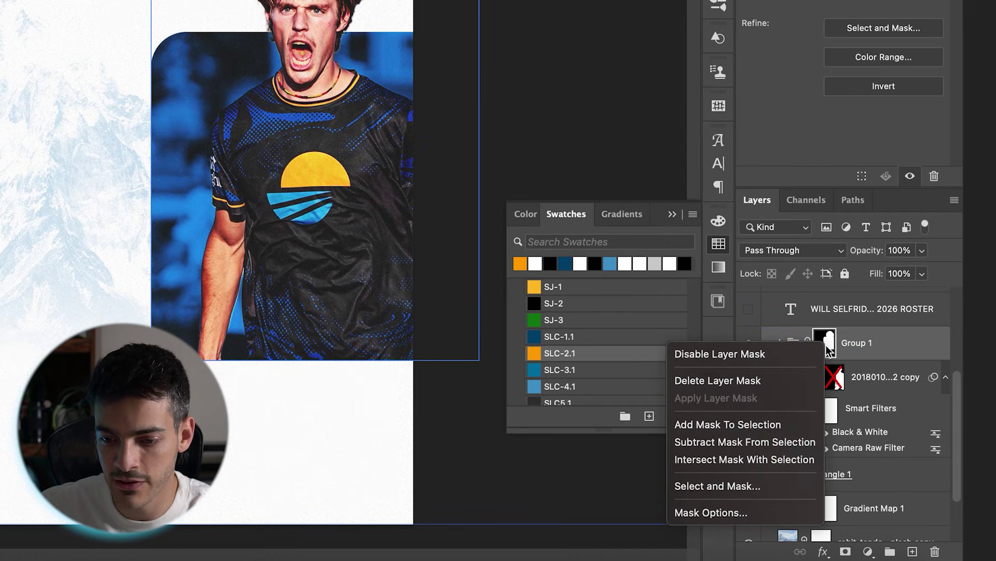
{"action": "left_click", "coordinate": [782, 383]}
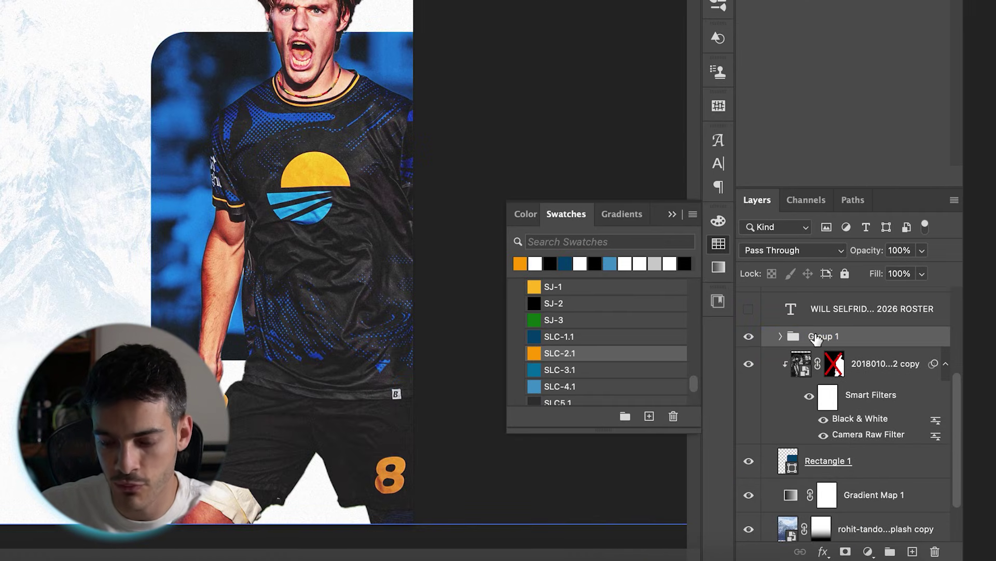
Ungroup Group 1 and select the player photo layer.
{"action": "right_click", "coordinate": [816, 338]}
{"action": "left_click", "coordinate": [737, 216]}
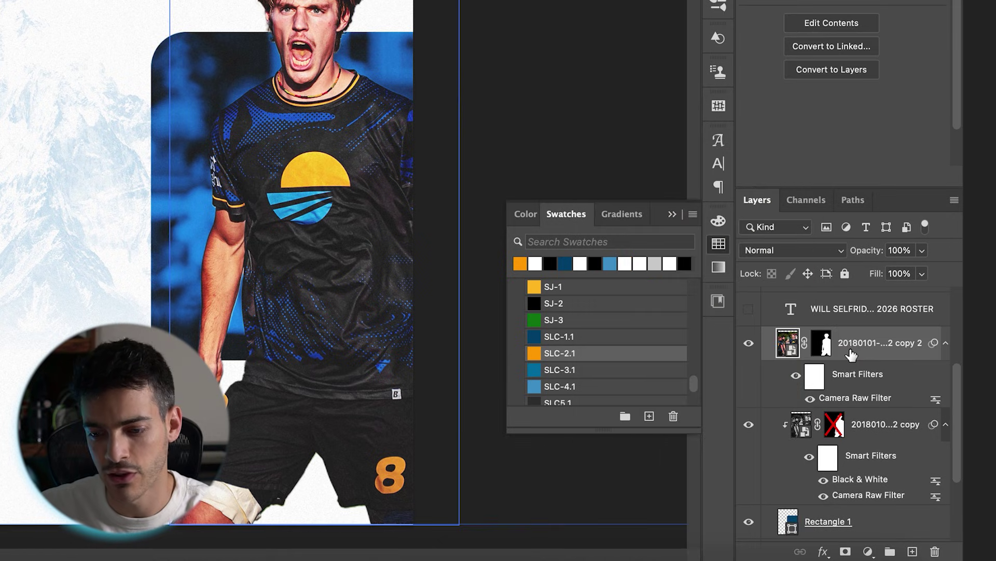
{"action": "left_click", "coordinate": [827, 435]}
Scale the player photo and blue panel up slightly and shift them right.
{"action": "left_click", "coordinate": [832, 525]}
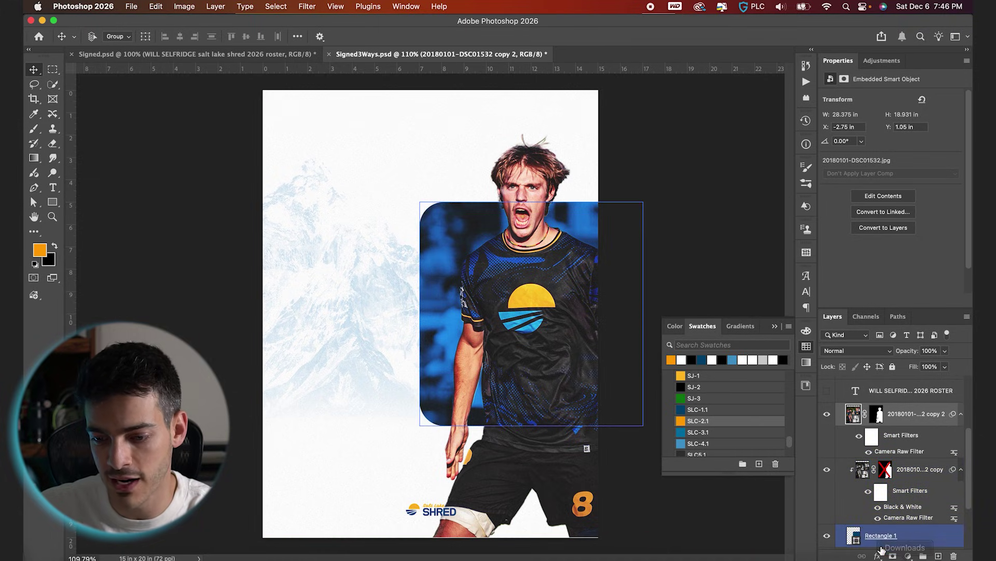
{"action": "key", "text": "super+t"}
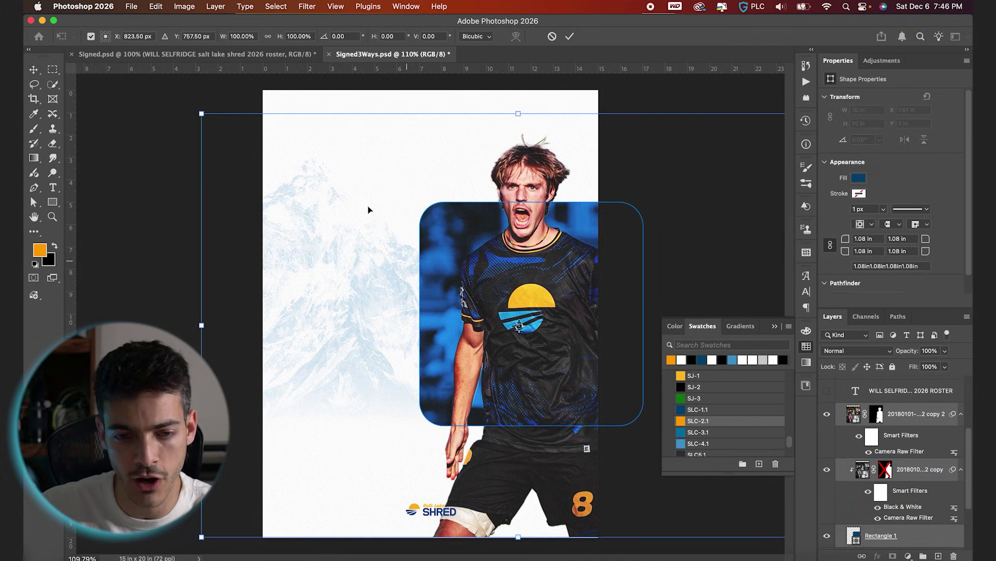
{"action": "left_click_drag", "start_coordinate": [202, 112], "coordinate": [162, 90]}
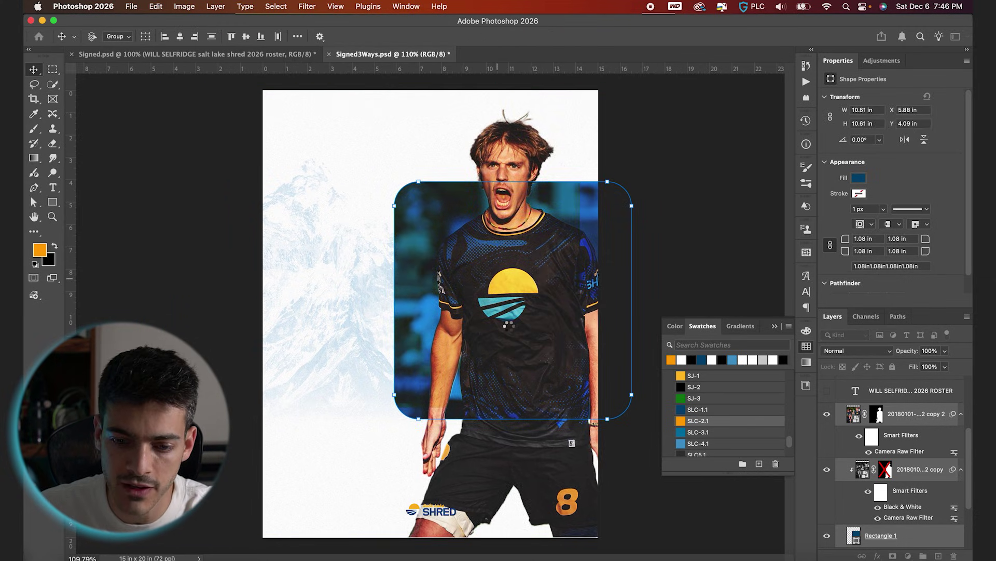
{"action": "left_click_drag", "start_coordinate": [478, 353], "coordinate": [493, 354]}
Make the blue rounded rectangle taller and narrower.
{"action": "left_click", "coordinate": [554, 213]}
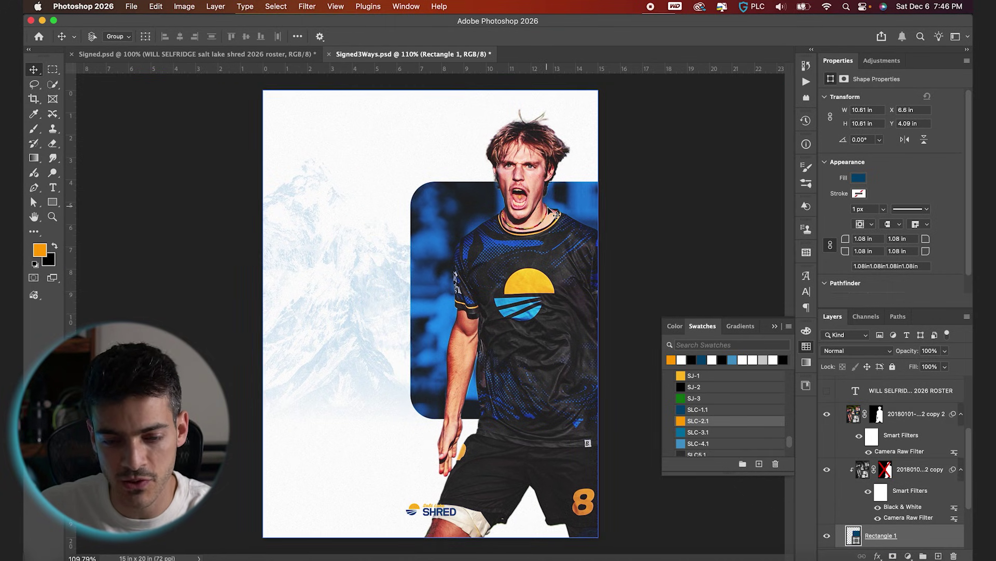
{"action": "key", "text": "super+t"}
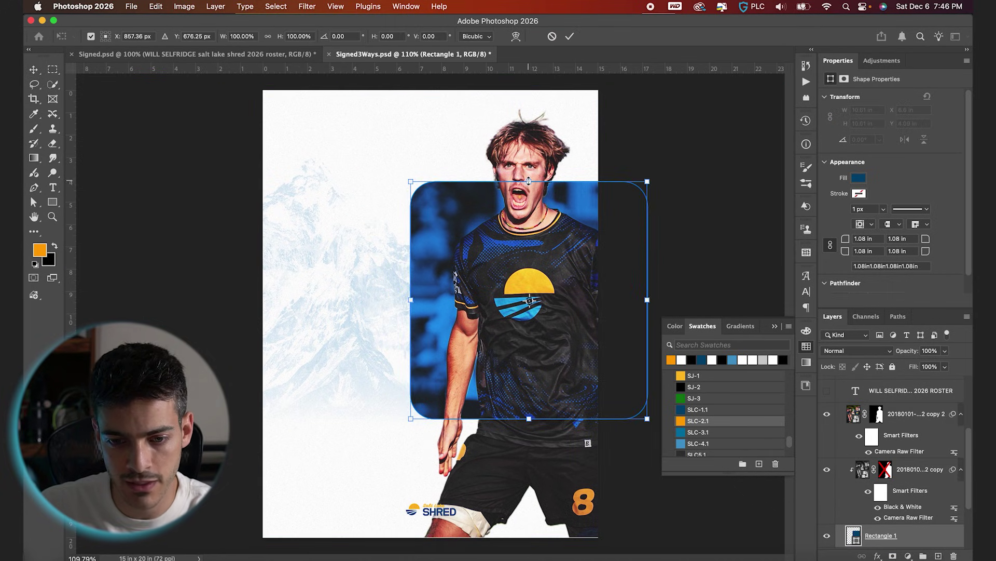
{"action": "left_click_drag", "start_coordinate": [529, 181], "coordinate": [529, 146]}
{"action": "left_click_drag", "start_coordinate": [414, 302], "coordinate": [430, 300]}
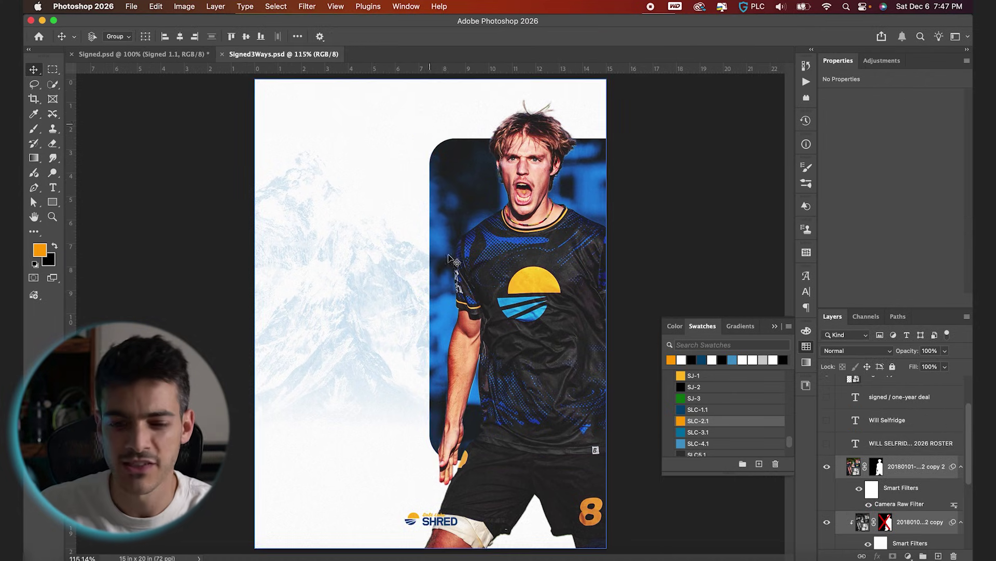
Centre Rectangle 1 vertically on the canvas and set its height to 14 inches.
{"action": "scroll", "coordinate": [882, 493], "scroll_direction": "down", "scroll_amount": 3}
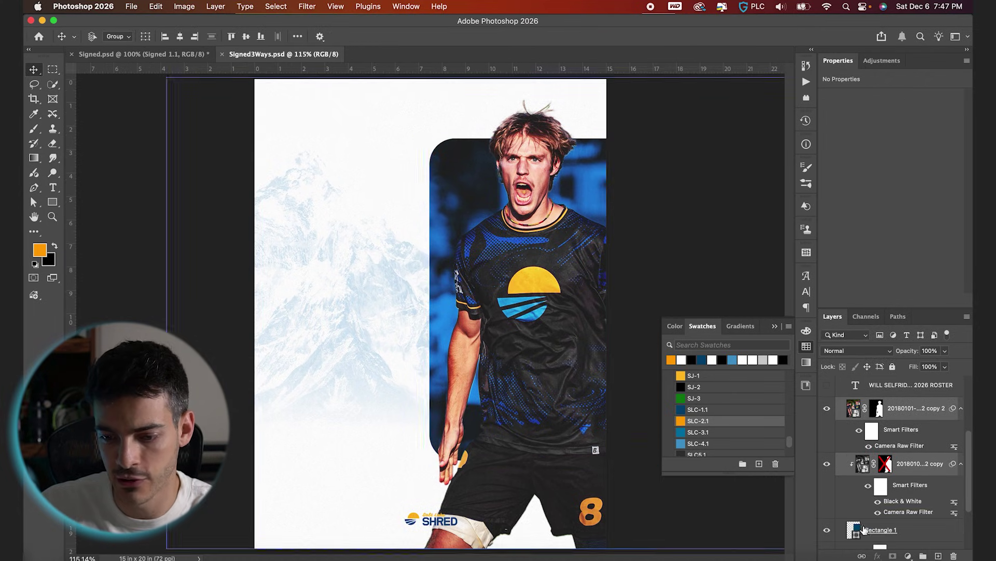
{"action": "left_click", "coordinate": [858, 531]}
{"action": "left_click", "coordinate": [829, 531]}
{"action": "left_click", "coordinate": [829, 531]}
{"action": "key", "text": "super+a"}
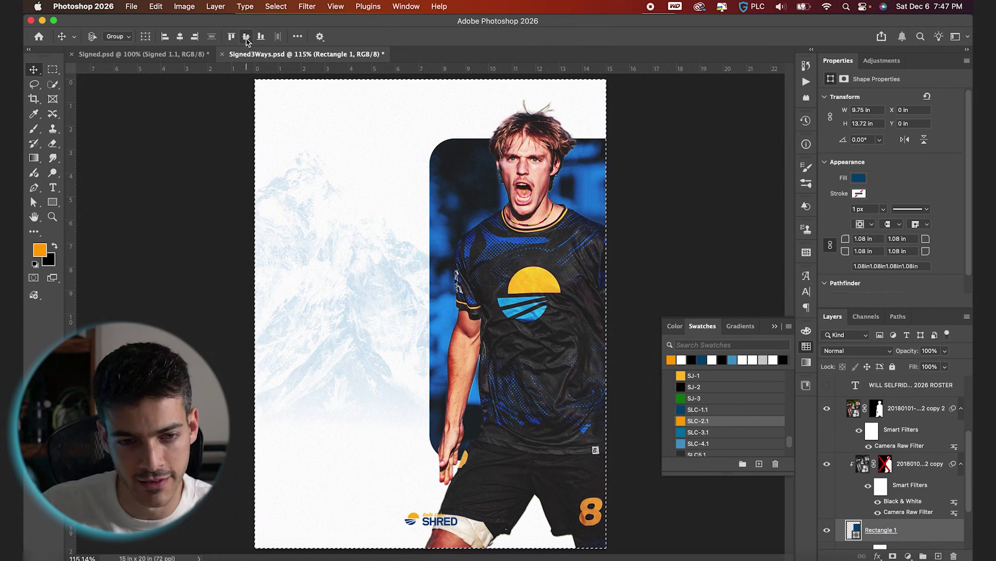
{"action": "left_click", "coordinate": [247, 37]}
{"action": "key", "text": "super+d"}
{"action": "key", "text": "super+t"}
{"action": "left_click_drag", "start_coordinate": [543, 153], "coordinate": [544, 147]}
{"action": "key", "text": "Return"}
{"action": "left_click", "coordinate": [919, 463]}
{"action": "scroll", "coordinate": [829, 447], "scroll_direction": "up", "scroll_amount": 3}
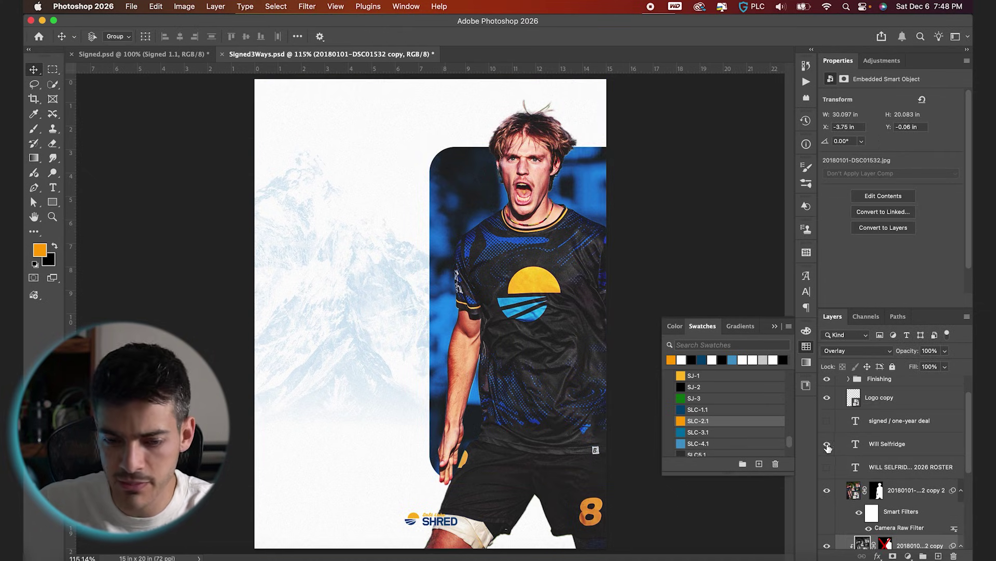
Show the roster title and move it to the poster's left middle.
{"action": "left_click", "coordinate": [828, 444]}
{"action": "left_click", "coordinate": [868, 445]}
{"action": "left_click", "coordinate": [827, 445]}
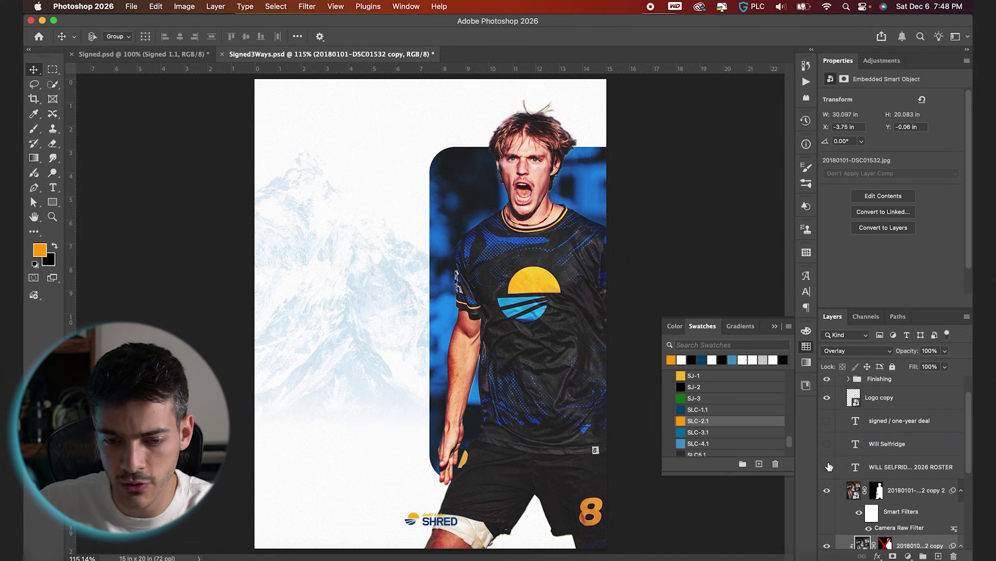
{"action": "left_click", "coordinate": [827, 467]}
{"action": "left_click", "coordinate": [909, 467]}
{"action": "left_click_drag", "start_coordinate": [533, 499], "coordinate": [470, 347]}
Split the title into first name over surname and delete the SALT LAKE SHRED 2026 ROSTER line.
{"action": "key", "text": "t"}
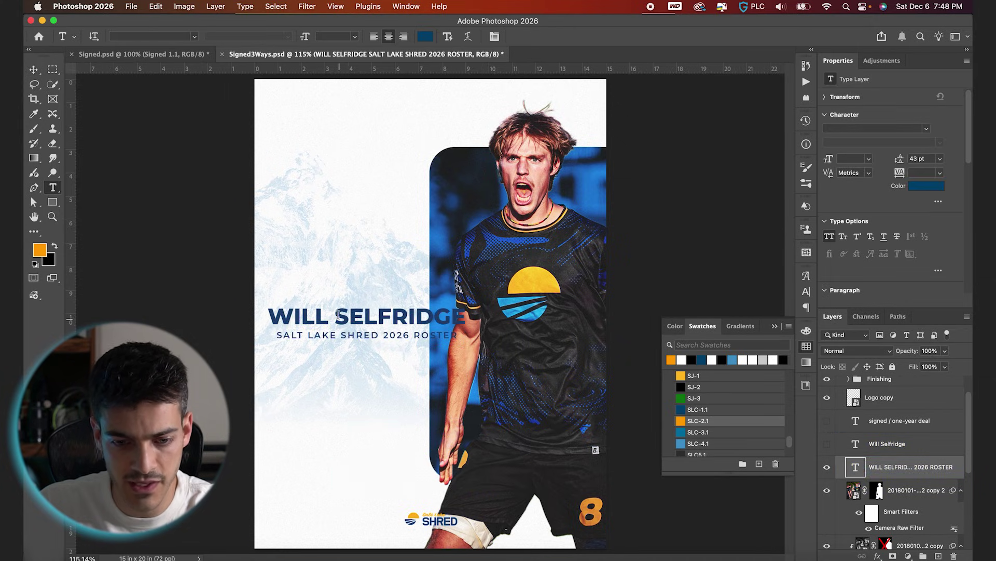
{"action": "left_click", "coordinate": [362, 323]}
{"action": "key", "text": "BackSpace"}
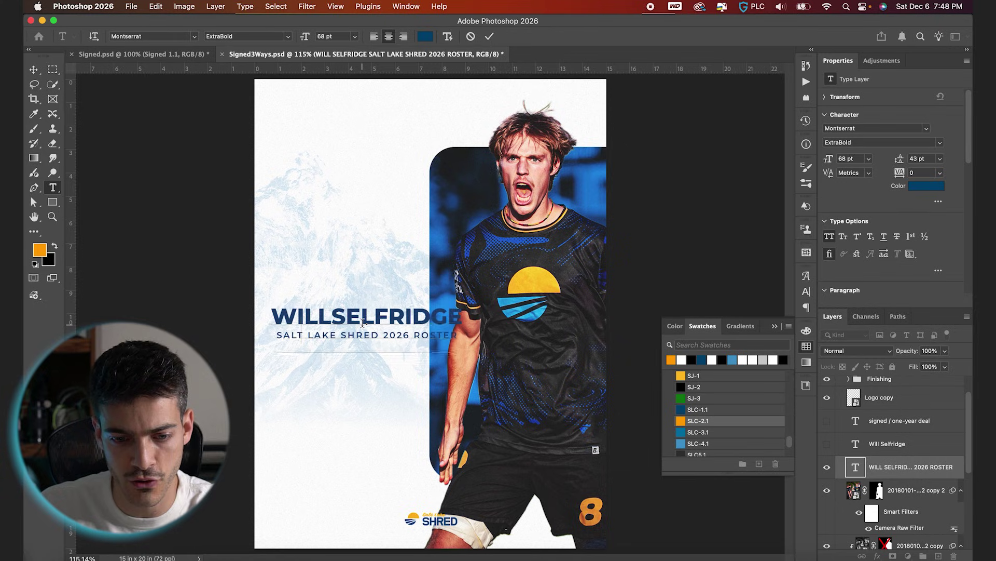
{"action": "key", "text": "Return"}
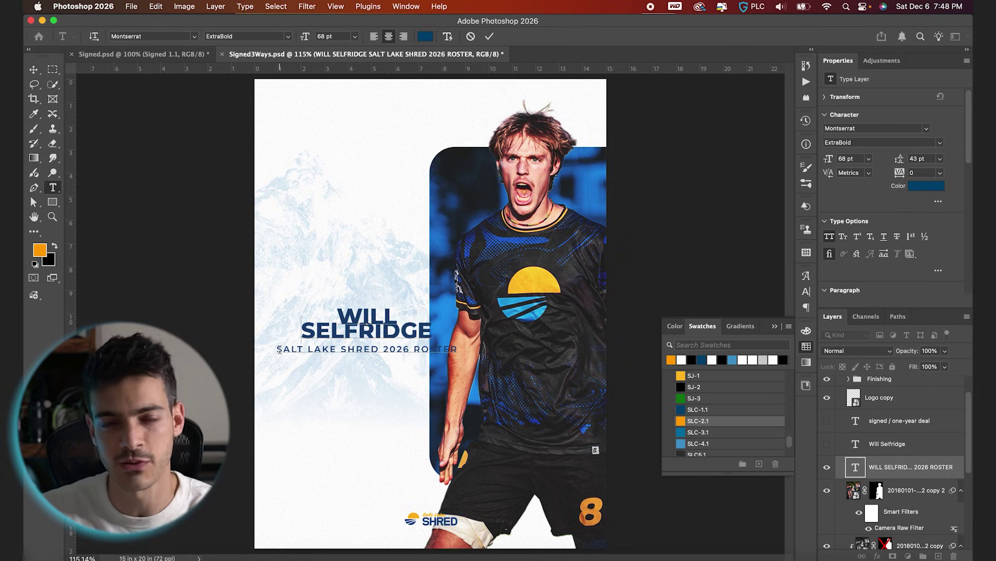
{"action": "triple_click", "coordinate": [430, 348]}
{"action": "key", "text": "BackSpace"}
{"action": "key", "text": "BackSpace"}
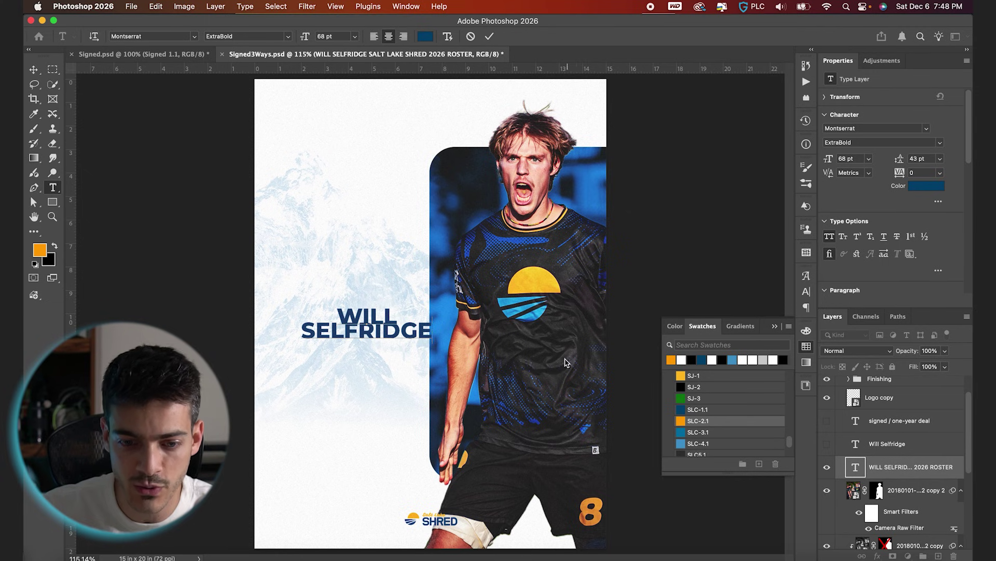
{"action": "left_click", "coordinate": [489, 36]}
Nudge the name text left and trim Rectangle 1's left edge slightly inward.
{"action": "key", "text": "v"}
{"action": "key", "text": "super+apostrophe"}
{"action": "scroll", "coordinate": [423, 301], "scroll_direction": "up", "scroll_amount": 2}
{"action": "key", "text": "Left"}
{"action": "key", "text": "Left"}
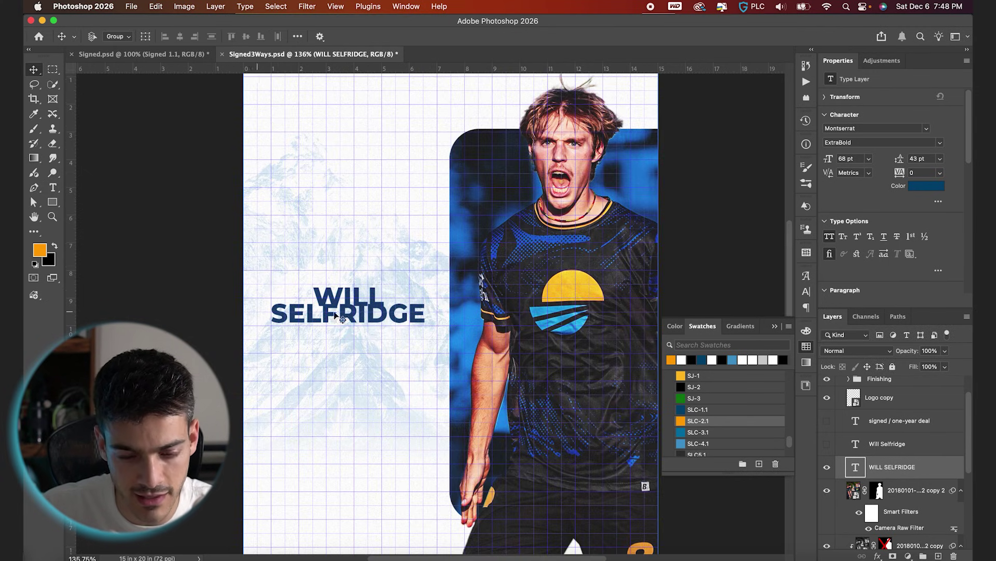
{"action": "scroll", "coordinate": [431, 319], "scroll_direction": "up", "scroll_amount": 3}
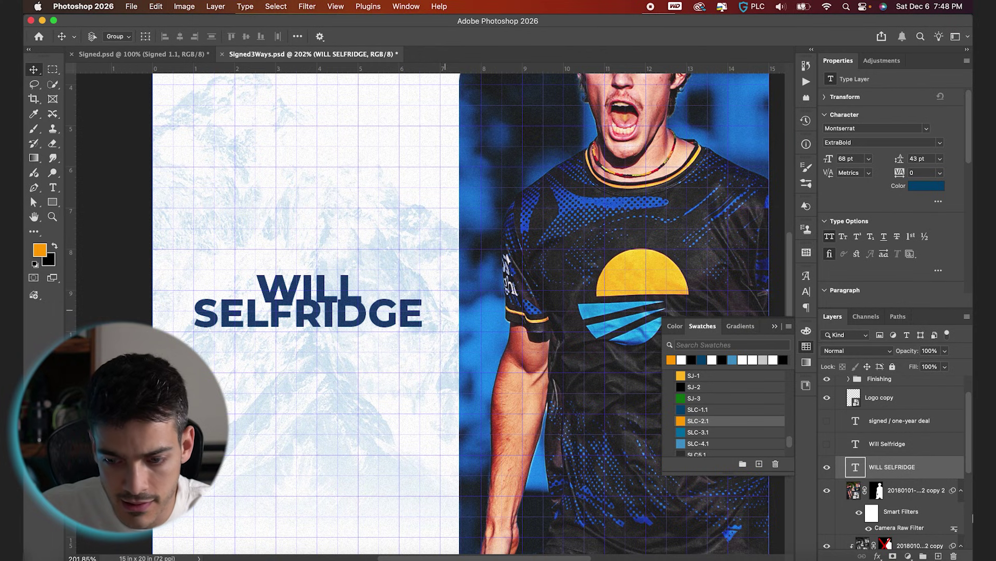
{"action": "scroll", "coordinate": [892, 467], "scroll_direction": "down", "scroll_amount": 3}
{"action": "left_click", "coordinate": [877, 506]}
{"action": "key", "text": "super+t"}
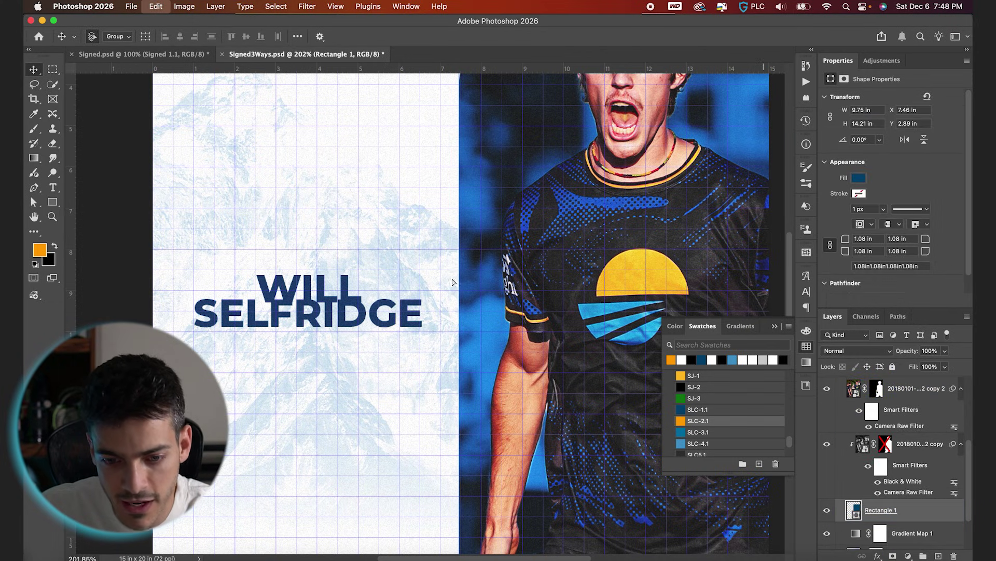
{"action": "left_click_drag", "start_coordinate": [457, 328], "coordinate": [456, 330]}
Make the first name WILL SemiBold, 42.09 pt, with 320 tracking.
{"action": "double_click", "coordinate": [351, 291]}
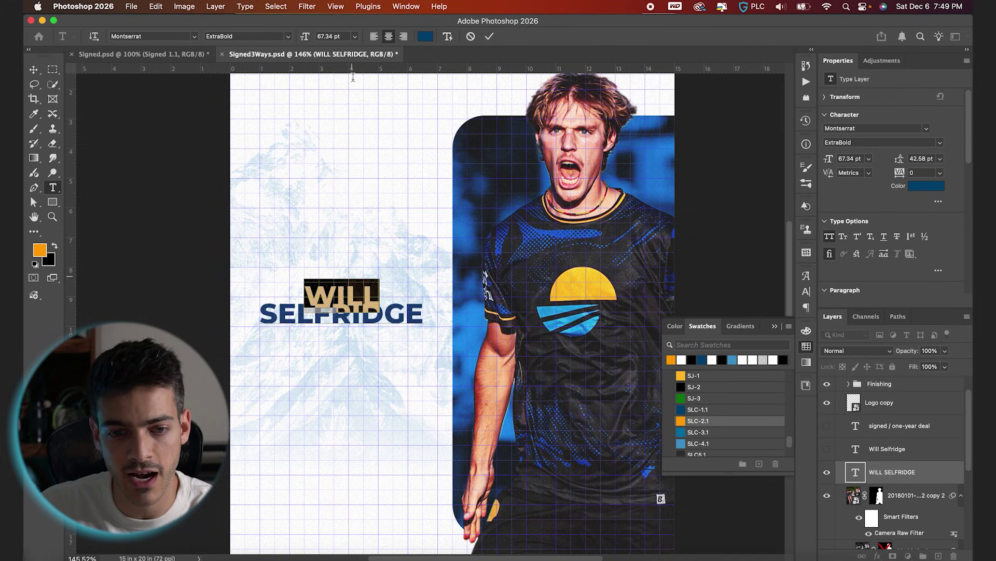
{"action": "left_click", "coordinate": [288, 37]}
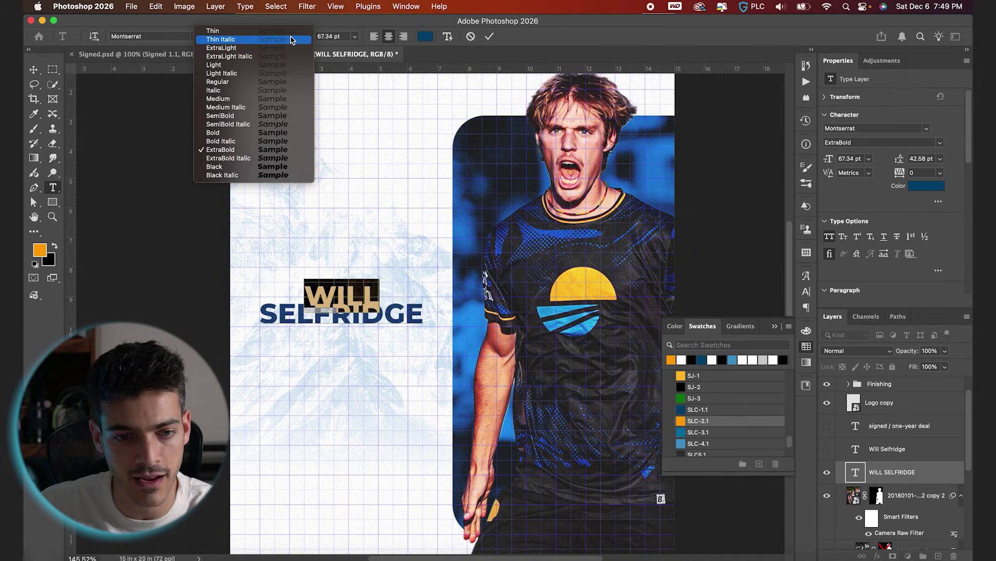
{"action": "left_click", "coordinate": [255, 116]}
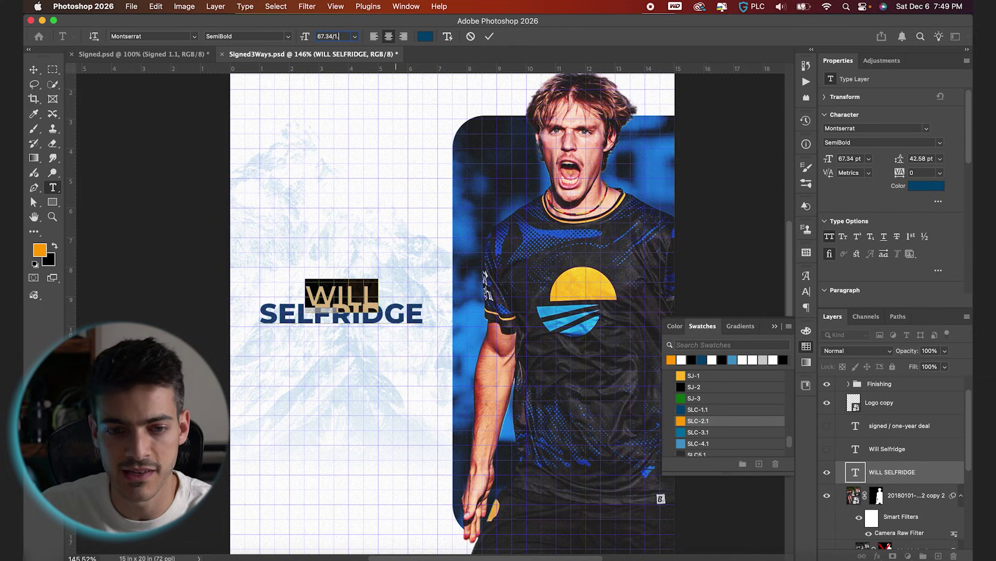
{"action": "type", "text": ".6"}
{"action": "key", "text": "Return"}
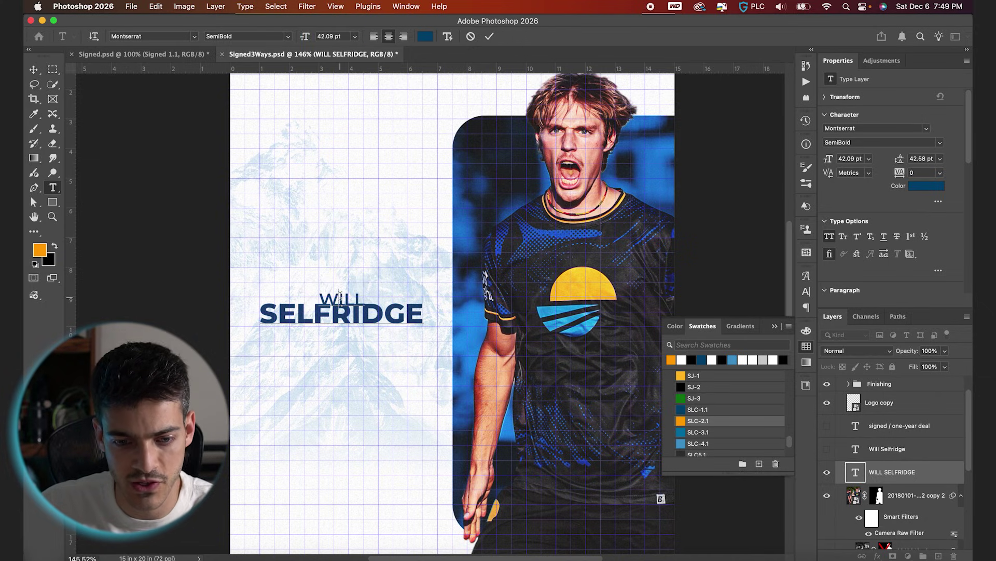
{"action": "left_click", "coordinate": [455, 36]}
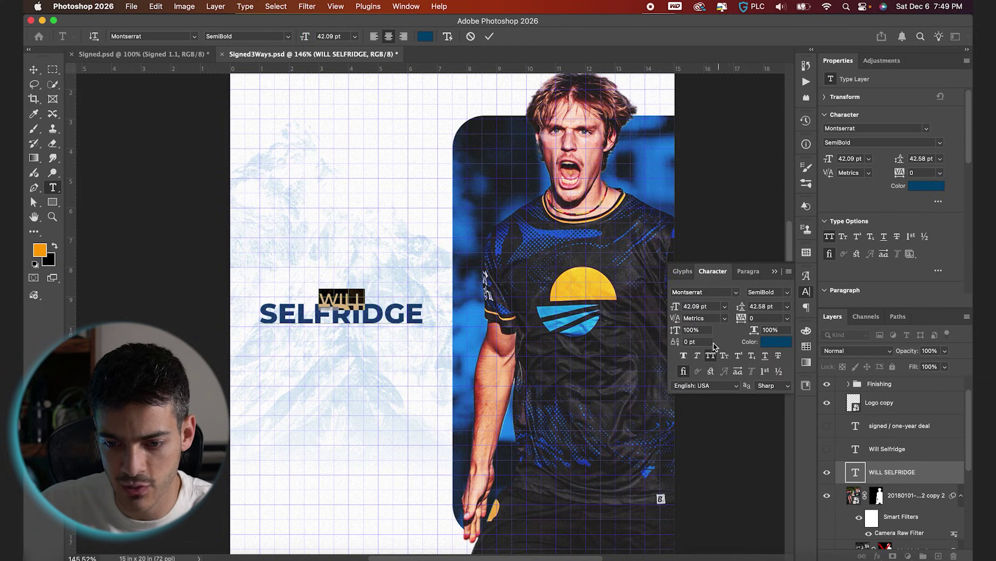
{"action": "left_click_drag", "start_coordinate": [738, 321], "coordinate": [755, 307]}
{"action": "key", "text": "ctrl+a"}
{"action": "left_click", "coordinate": [489, 36]}
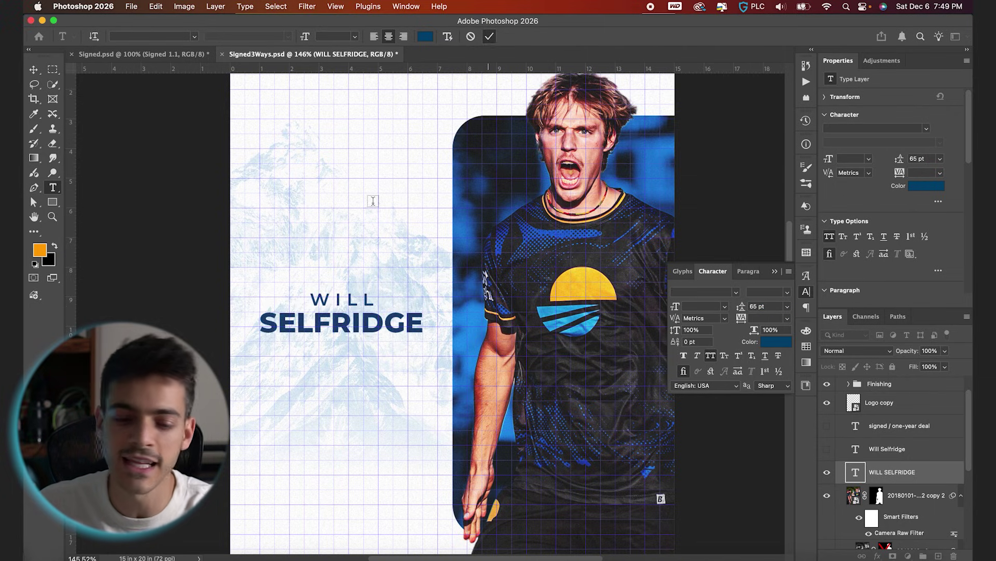
{"action": "key", "text": "v"}
{"action": "key", "text": "super+0"}
{"action": "key", "text": "super+apostrophe"}
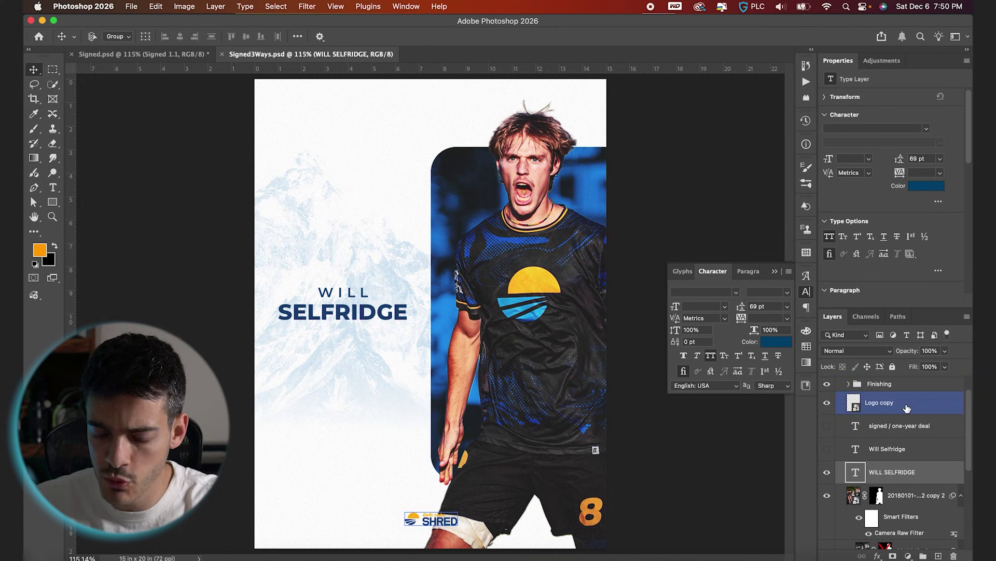
{"action": "left_click", "coordinate": [432, 519], "text": "super"}
{"action": "left_click_drag", "start_coordinate": [498, 524], "coordinate": [379, 524]}
{"action": "key", "text": "super+apostrophe"}
{"action": "key", "text": "shift+Left"}
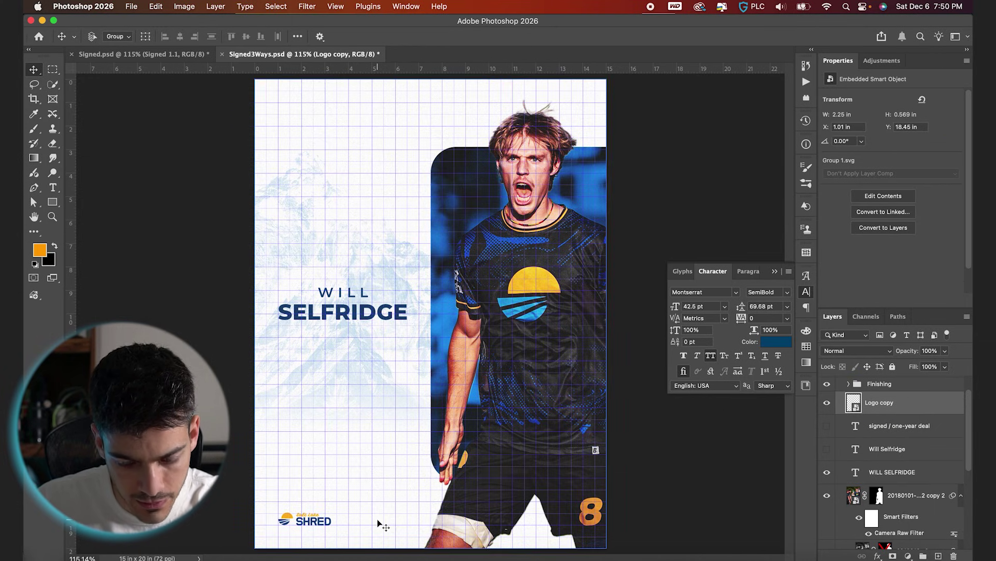
{"action": "key", "text": "Right"}
{"action": "key", "text": "super+apostrophe"}
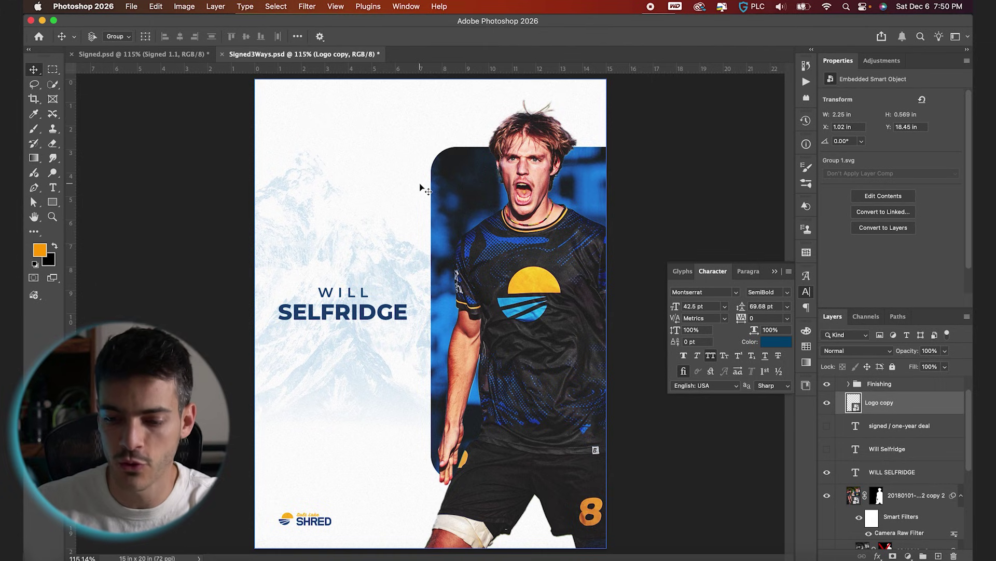
{"action": "left_click_drag", "start_coordinate": [856, 473], "coordinate": [857, 457]}
{"action": "left_click_drag", "start_coordinate": [385, 311], "coordinate": [387, 197]}
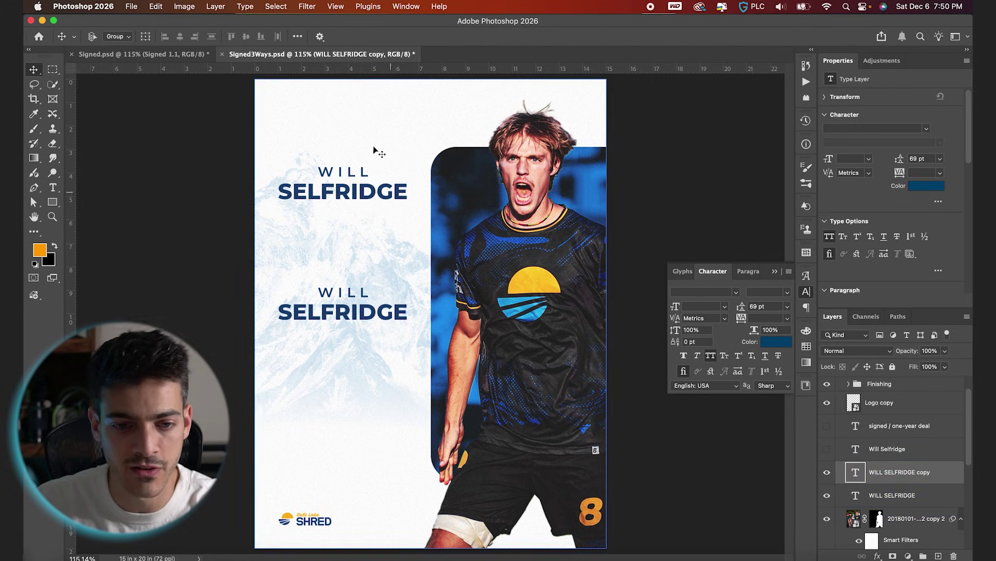
Left-align the upper title copy and retype it as the 2026 / SALT LAKE list.
{"action": "key", "text": "t"}
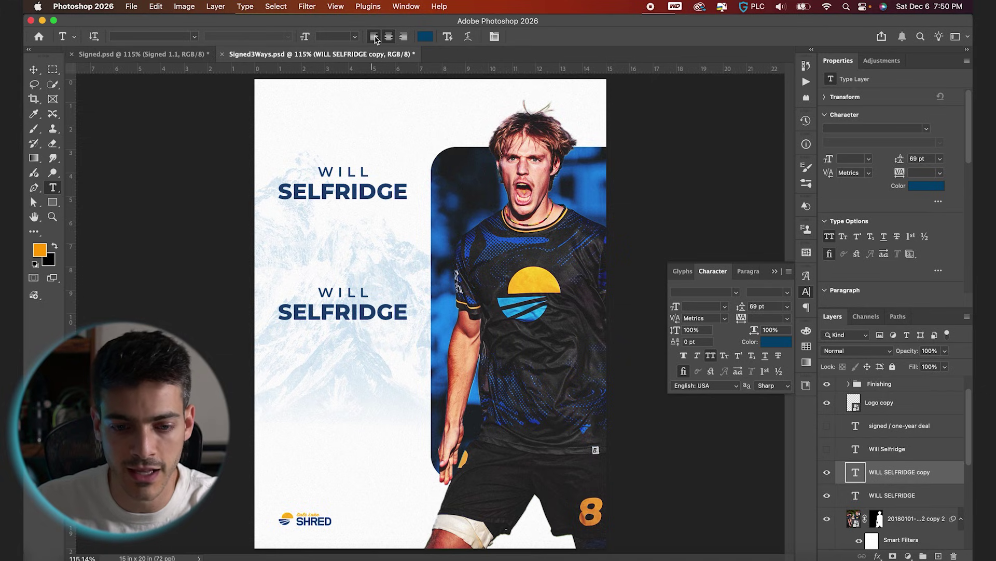
{"action": "left_click", "coordinate": [375, 36]}
{"action": "left_click_drag", "start_coordinate": [369, 191], "coordinate": [345, 191]}
{"action": "left_click", "coordinate": [340, 171]}
{"action": "key", "text": "ctrl+a"}
{"action": "type", "text": "202SAAL"}
{"action": "key", "text": "BackSpace"}
{"action": "key", "text": "BackSpace"}
{"action": "type", "text": "LTLAKE"}
{"action": "key", "text": "Return"}
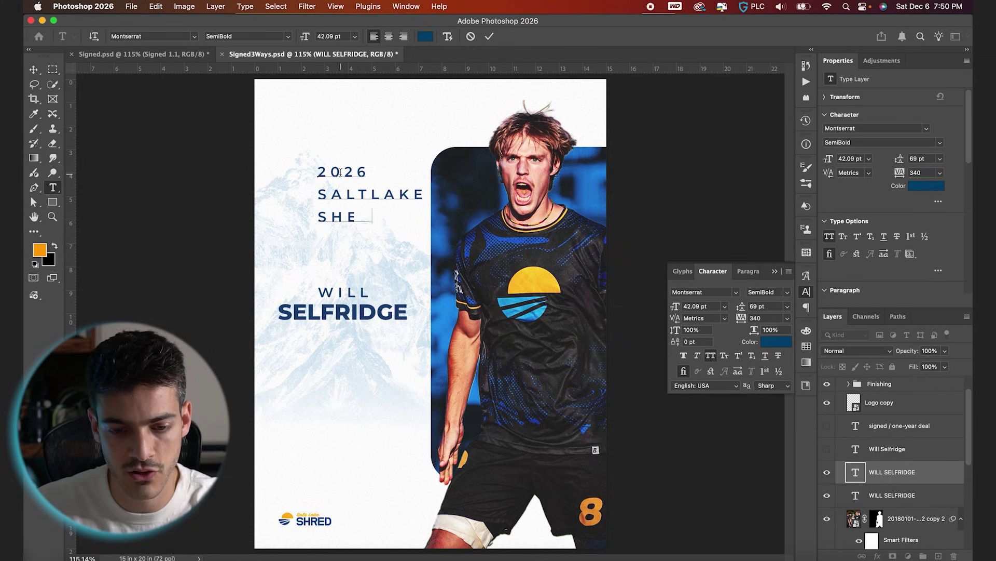
Set the list to Montserrat ExtraBold 26.31 pt, 31 pt leading, in the top-left corner.
{"action": "key", "text": "ctrl+a"}
{"action": "left_click_drag", "start_coordinate": [741, 317], "coordinate": [728, 310]}
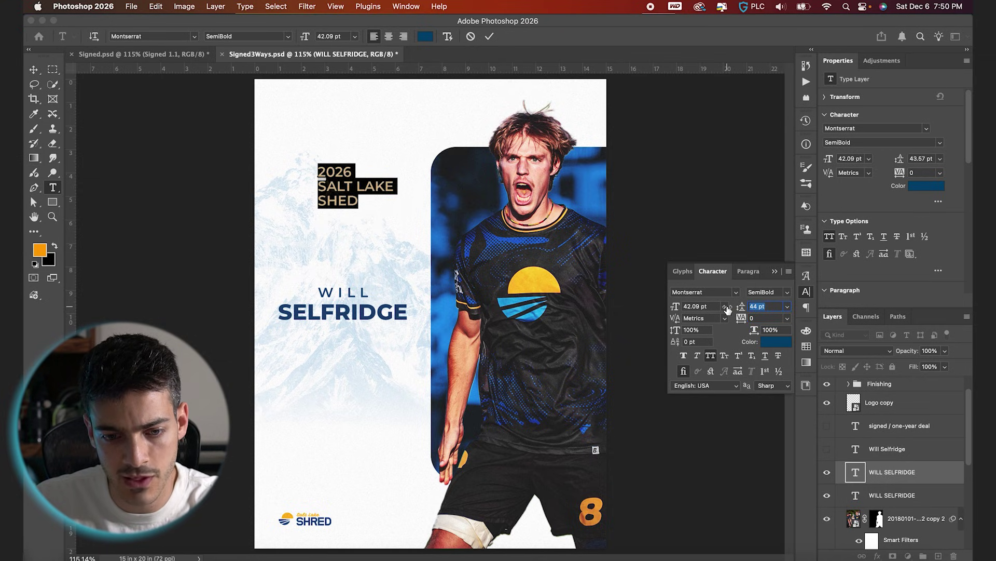
{"action": "key", "text": "shift+Tab"}
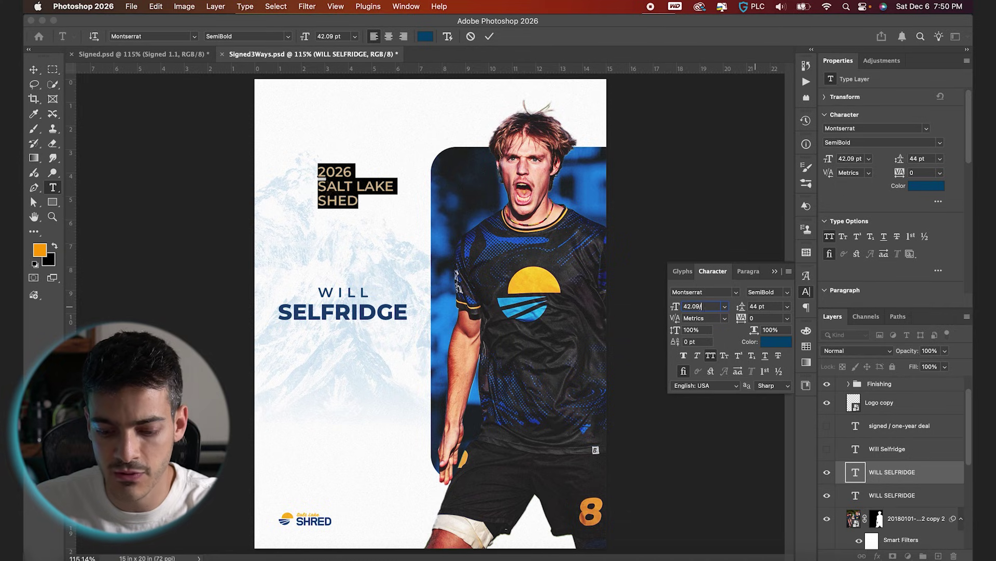
{"action": "key", "text": "Return"}
{"action": "left_click_drag", "start_coordinate": [750, 310], "coordinate": [743, 311]}
{"action": "key", "text": "Escape"}
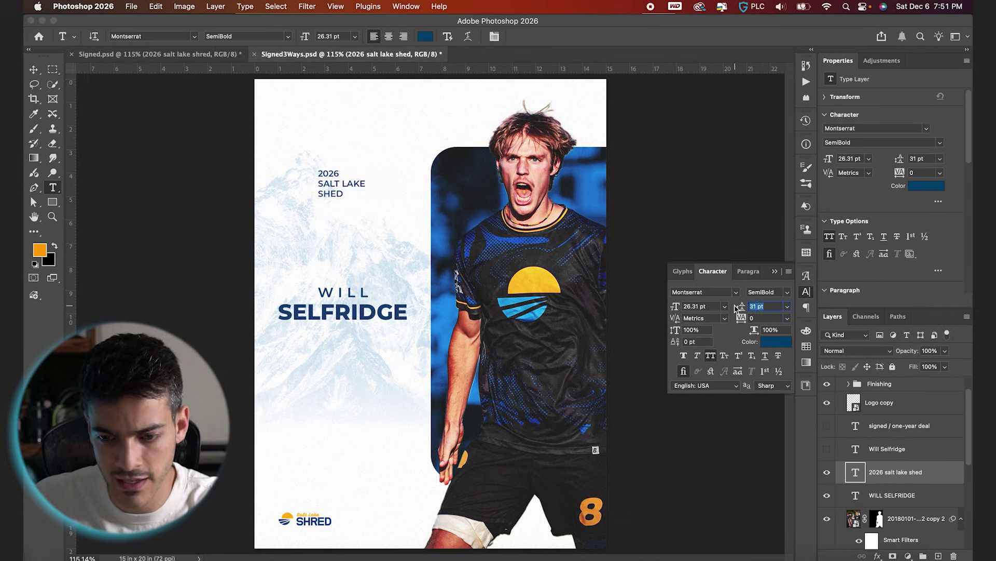
{"action": "left_click", "coordinate": [787, 292]}
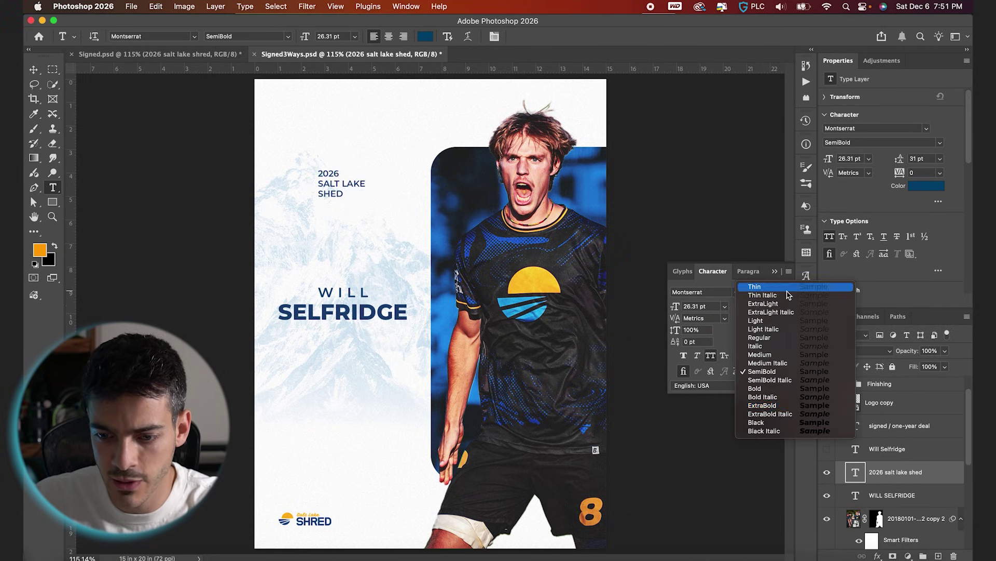
{"action": "left_click", "coordinate": [788, 405]}
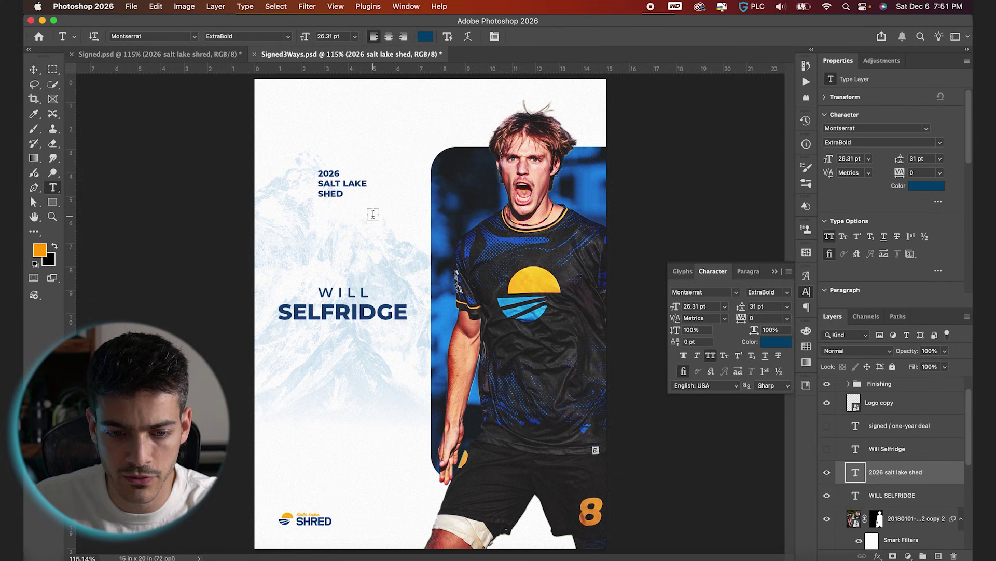
{"action": "key", "text": "v"}
{"action": "left_click_drag", "start_coordinate": [367, 231], "coordinate": [338, 170]}
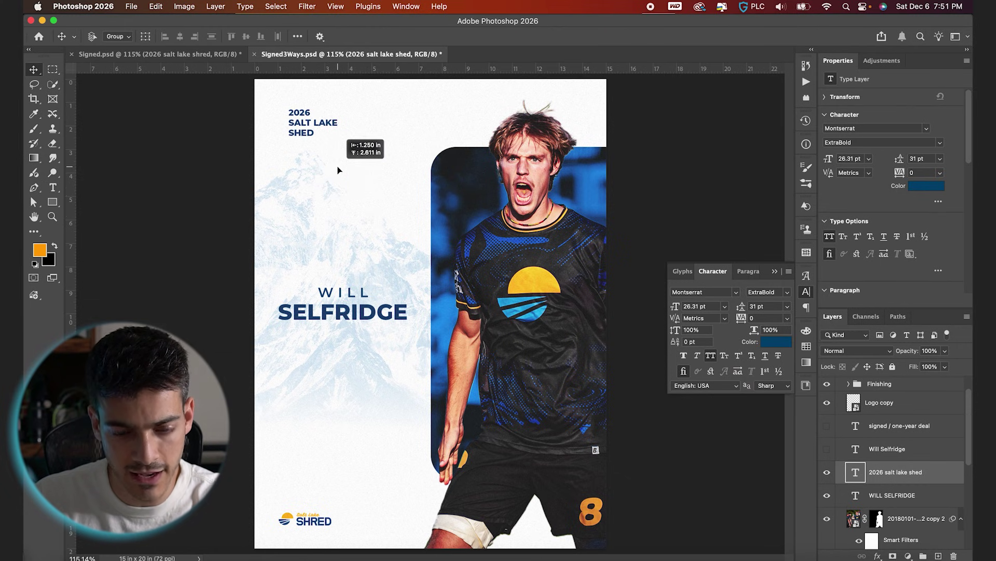
Duplicate the corner text and replace it with enlarged bullet characters.
{"action": "scroll", "coordinate": [338, 171], "scroll_direction": "up", "scroll_amount": 5}
{"action": "scroll", "coordinate": [338, 170], "scroll_direction": "up", "scroll_amount": 3}
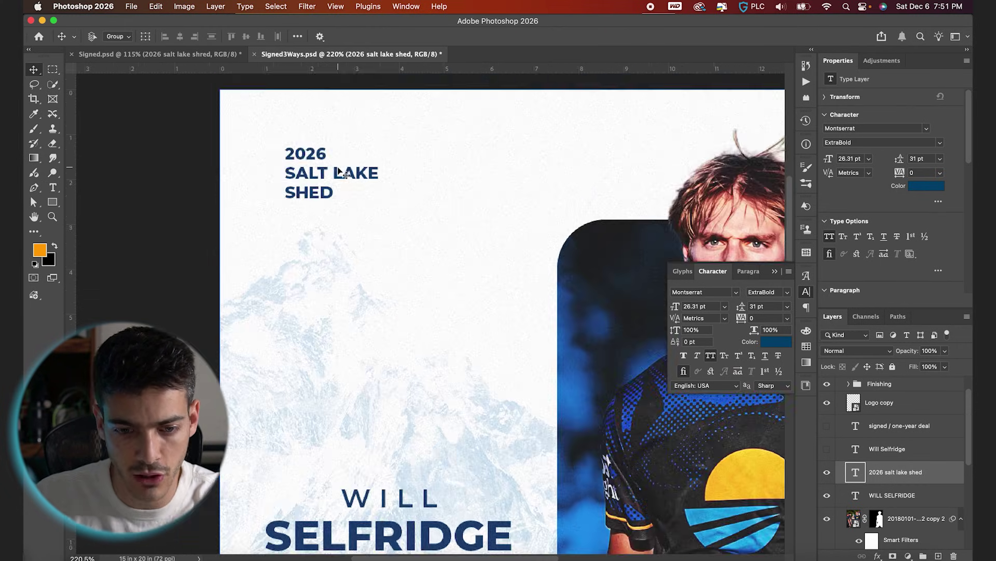
{"action": "scroll", "coordinate": [338, 170], "scroll_direction": "up", "scroll_amount": 1}
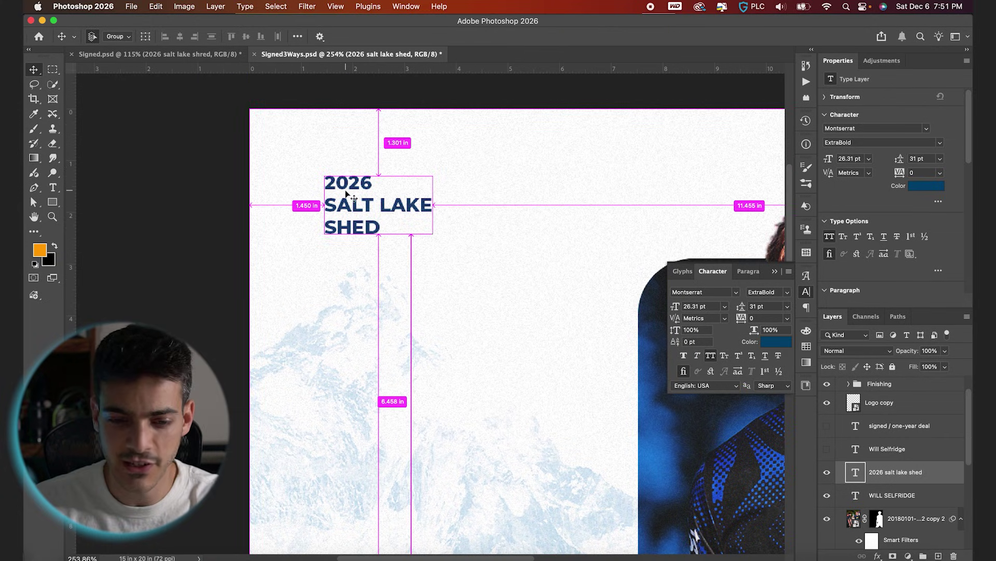
{"action": "key", "text": "super+j"}
{"action": "left_click_drag", "start_coordinate": [387, 232], "coordinate": [314, 210]}
{"action": "double_click", "coordinate": [314, 211]}
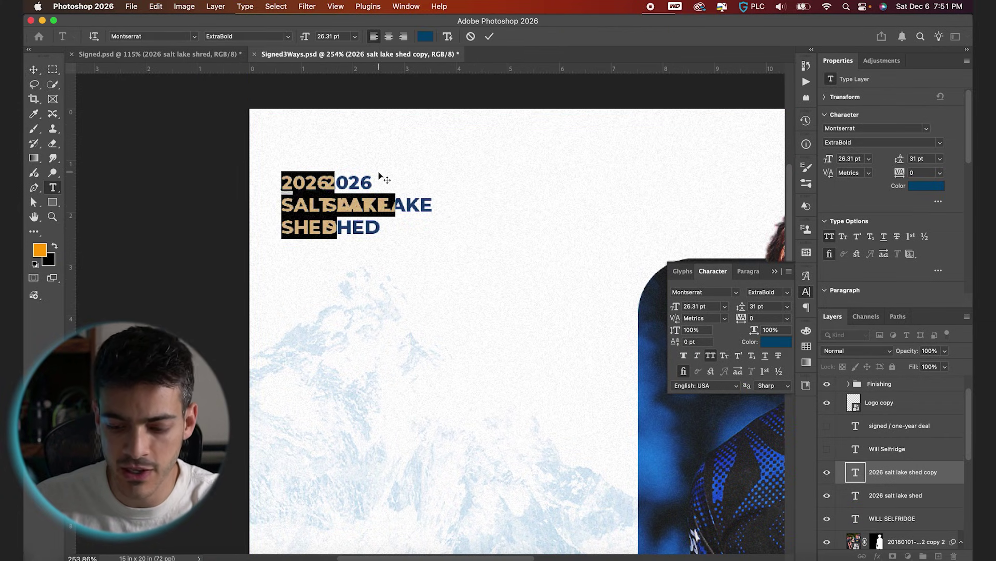
{"action": "key", "text": "BackSpace"}
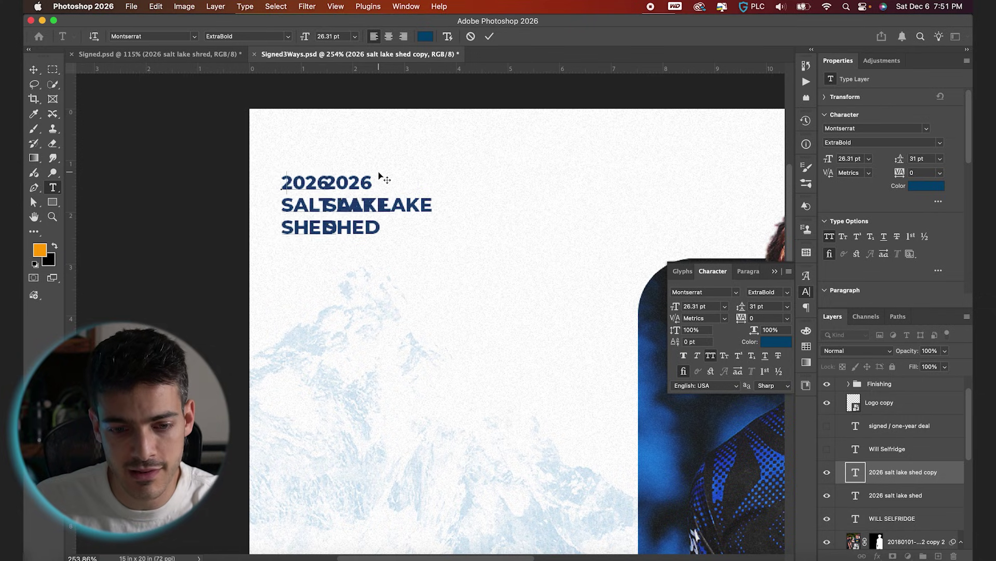
{"action": "key", "text": "ctrl+a"}
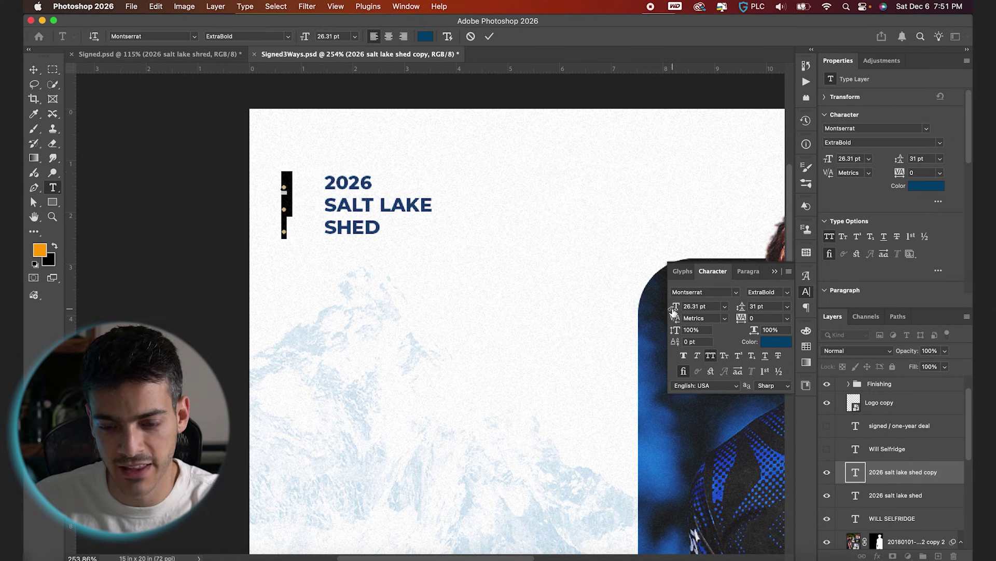
{"action": "left_click_drag", "start_coordinate": [675, 308], "coordinate": [706, 312]}
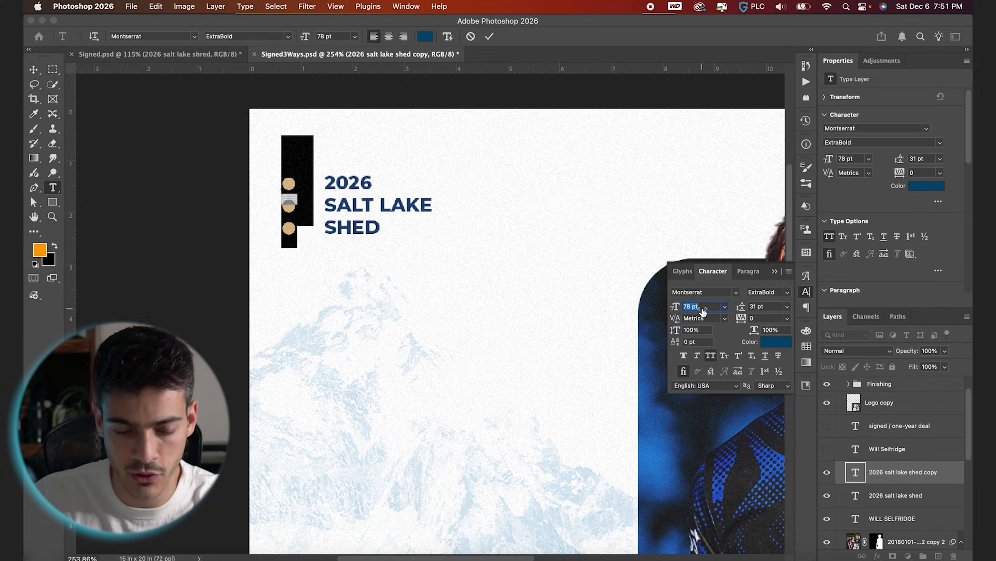
{"action": "left_click", "coordinate": [489, 36]}
Line the bullets up beside the three corner text lines.
{"action": "key", "text": "v"}
{"action": "left_click_drag", "start_coordinate": [338, 269], "coordinate": [357, 262]}
{"action": "key", "text": "shift+Left"}
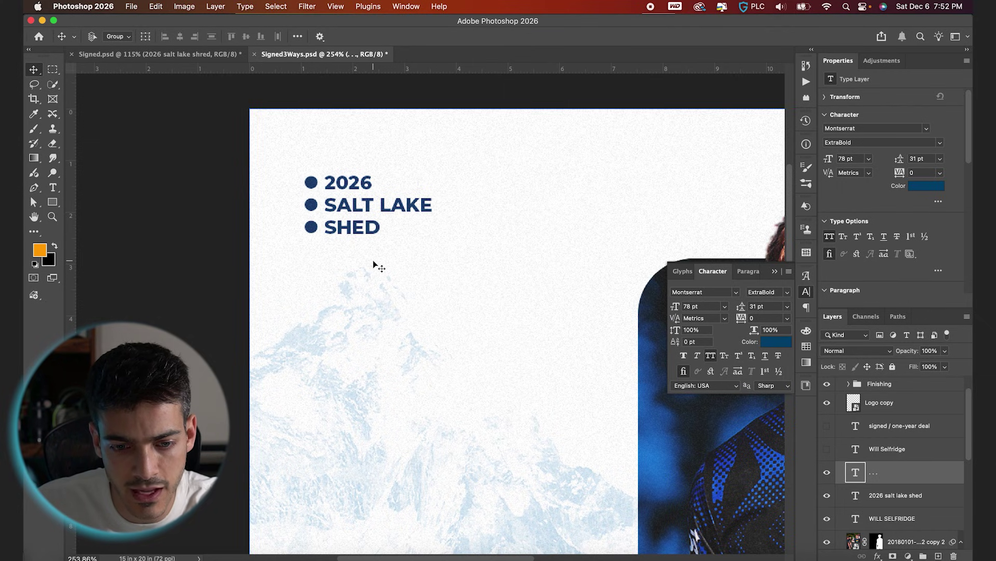
{"action": "key", "text": "super+apostrophe"}
{"action": "key", "text": "Left"}
{"action": "key", "text": "Left"}
{"action": "key", "text": "Left"}
{"action": "key", "text": "Left"}
{"action": "key", "text": "Left"}
{"action": "key", "text": "Right"}
{"action": "key", "text": "Right"}
{"action": "key", "text": "Right"}
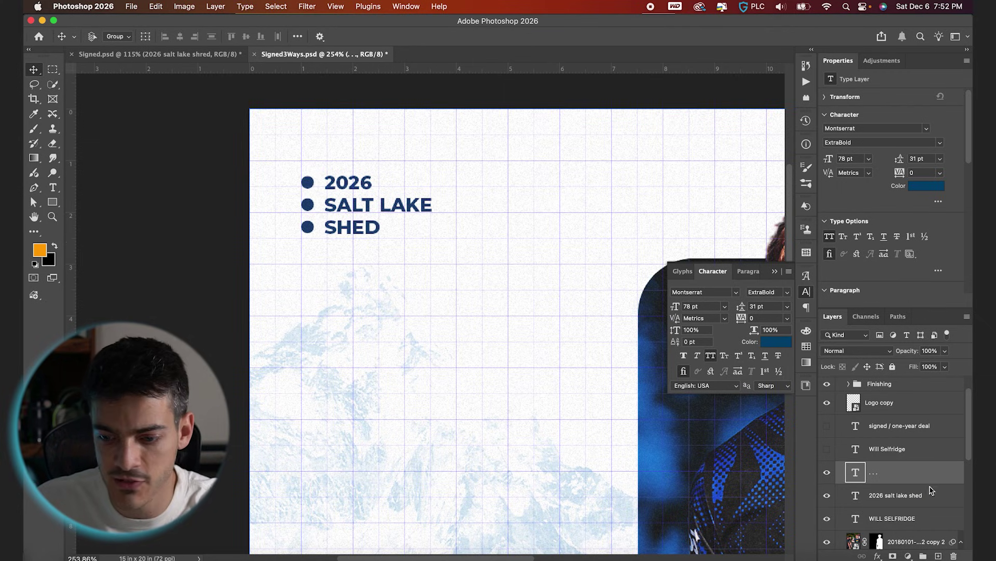
{"action": "left_click", "coordinate": [930, 489], "text": "shift"}
{"action": "key", "text": "Up"}
{"action": "key", "text": "Up"}
{"action": "key", "text": "Up"}
{"action": "key", "text": "Up"}
{"action": "key", "text": "Up"}
{"action": "key", "text": "Up"}
{"action": "key", "text": "Up"}
{"action": "key", "text": "Up"}
{"action": "key", "text": "Up"}
{"action": "key", "text": "Up"}
{"action": "key", "text": "Up"}
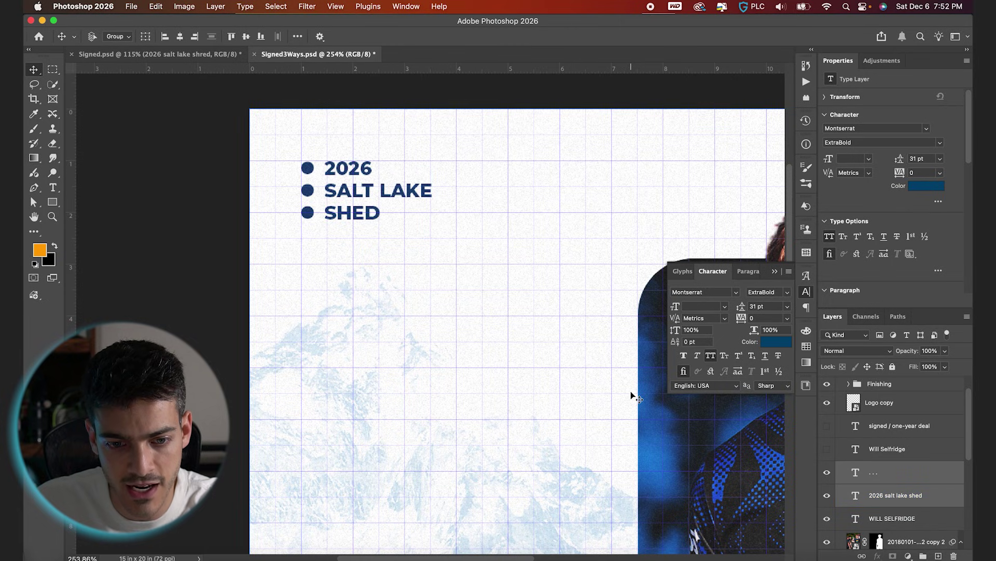
Colour the bullets navy, orange and light blue from the swatches.
{"action": "double_click", "coordinate": [856, 472]}
{"action": "key", "text": "Left"}
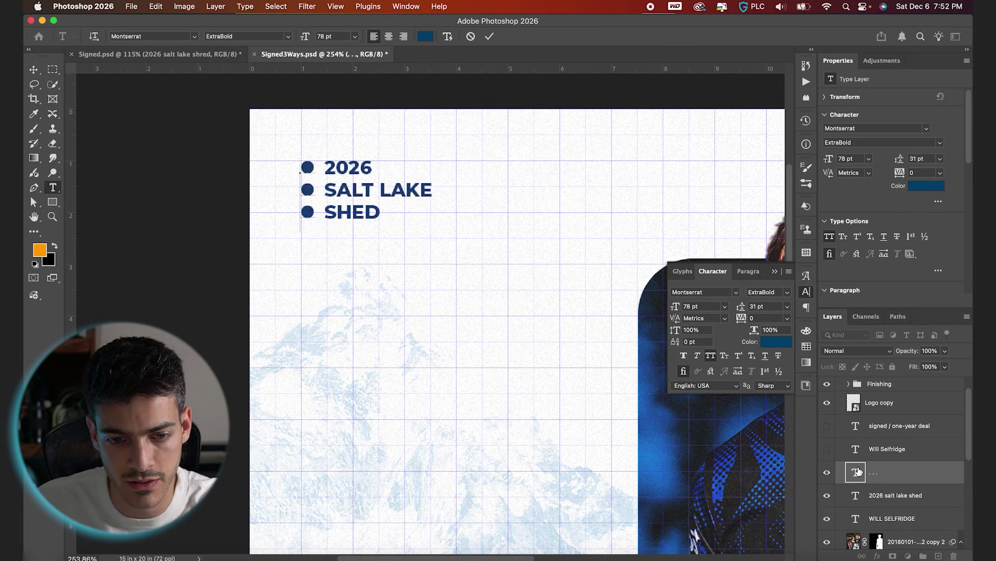
{"action": "key", "text": "shift+Down"}
{"action": "key", "text": "shift+Down"}
{"action": "left_click", "coordinate": [811, 351]}
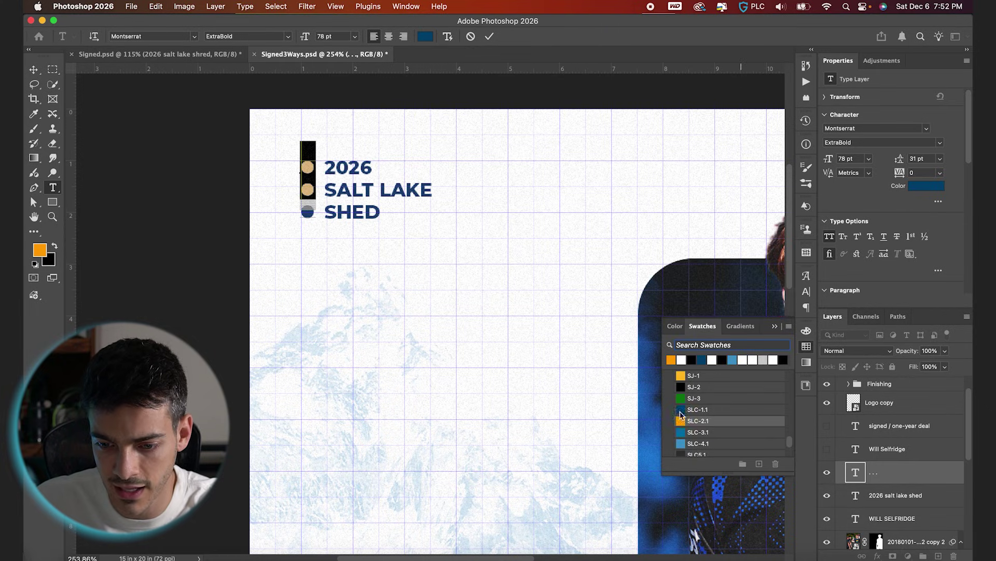
{"action": "left_click", "coordinate": [683, 418]}
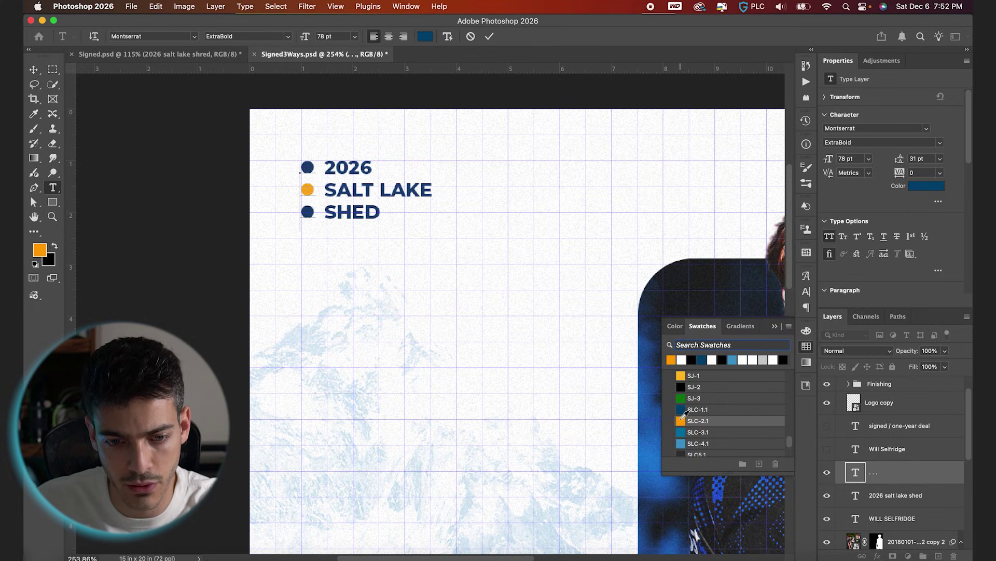
{"action": "left_click", "coordinate": [682, 444]}
{"action": "key", "text": "Escape"}
{"action": "key", "text": "v"}
{"action": "key", "text": "super+apostrophe"}
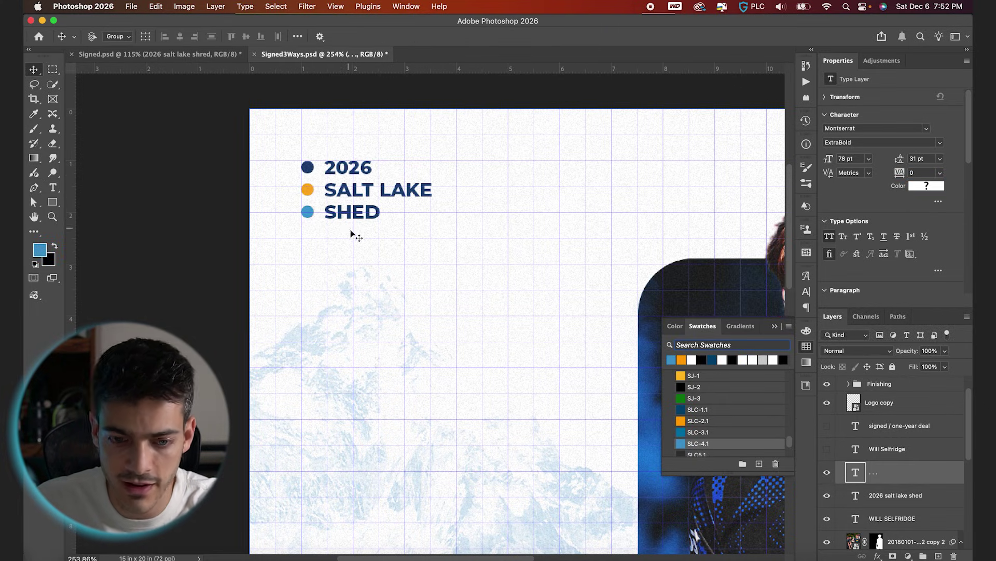
{"action": "key", "text": "super+0"}
Group the bullets and corner text as 'Top Left Corner'.
{"action": "left_click", "coordinate": [895, 495], "text": "shift"}
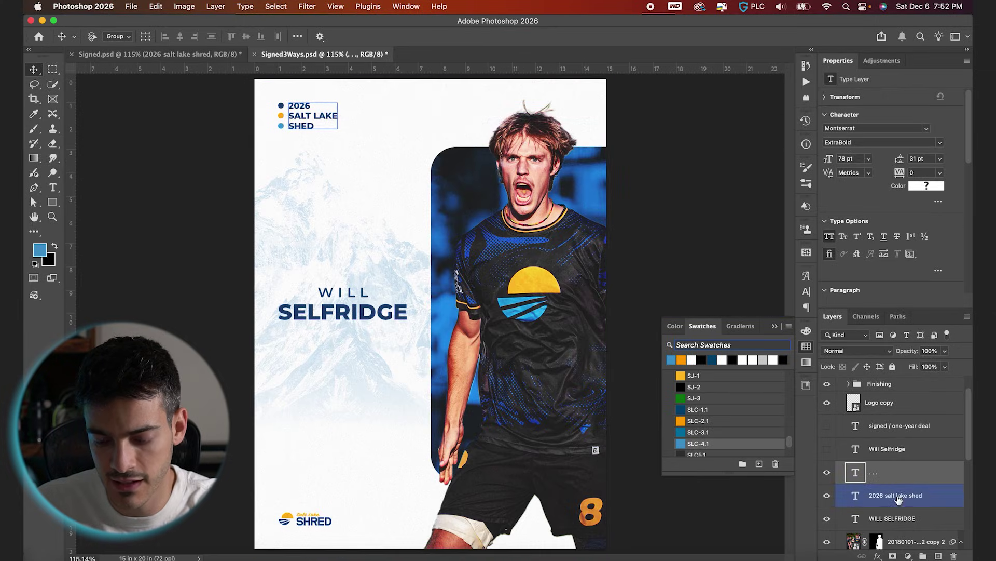
{"action": "left_click", "coordinate": [882, 541], "text": "shift"}
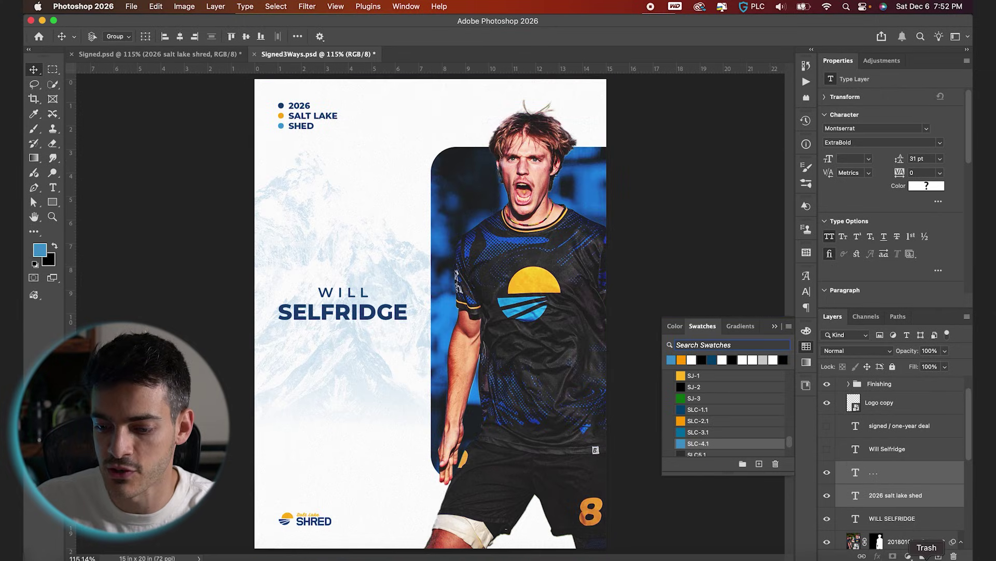
{"action": "left_click", "coordinate": [923, 557]}
{"action": "double_click", "coordinate": [877, 467]}
{"action": "type", "text": "Top Le"}
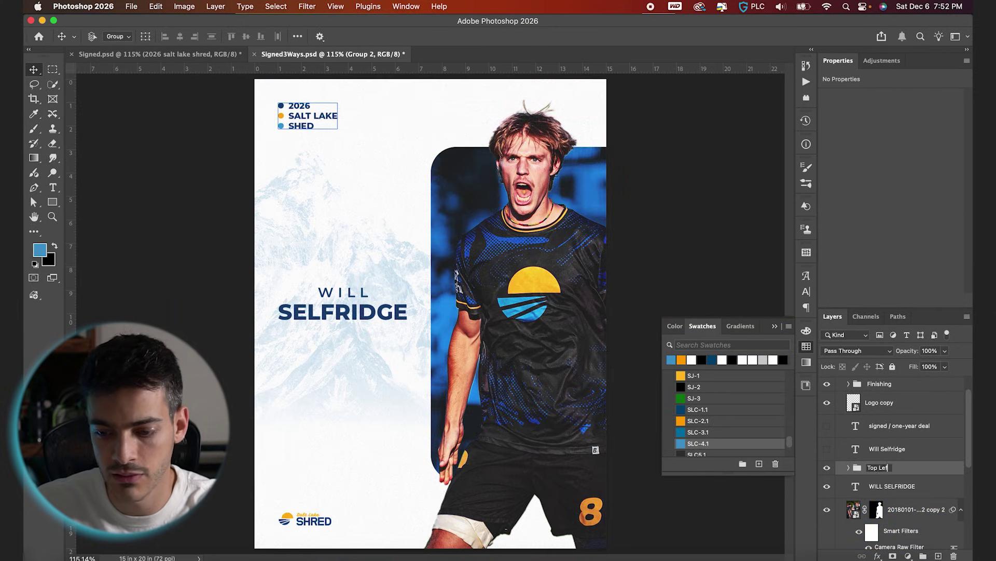
{"action": "type", "text": "ft Corner"}
{"action": "key", "text": "Return"}
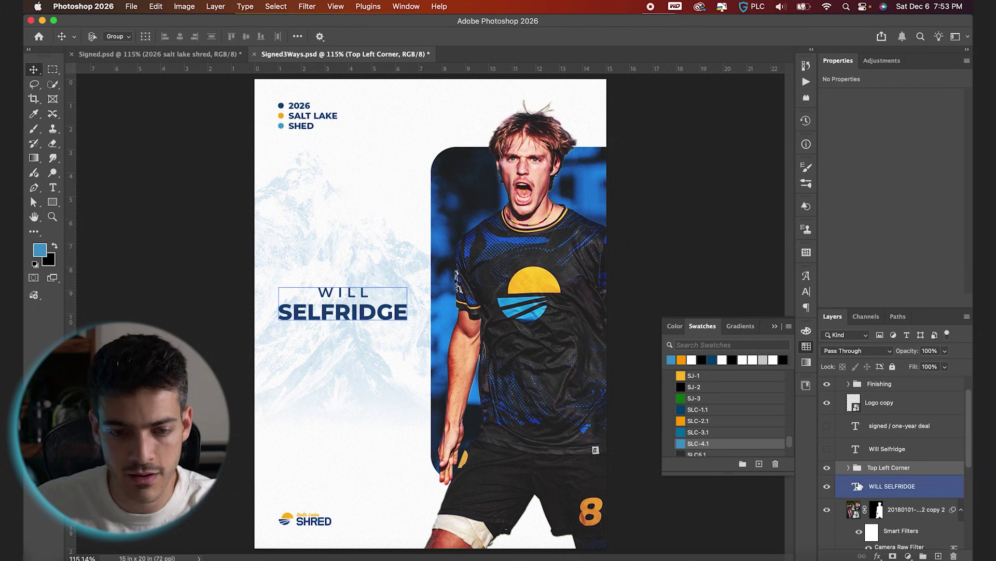
Nudge the 2026 / SALT LAKE / SHED text slightly right within the group.
{"action": "left_click", "coordinate": [848, 467]}
{"action": "left_click", "coordinate": [905, 509]}
{"action": "key", "text": "Right"}
{"action": "key", "text": "Right"}
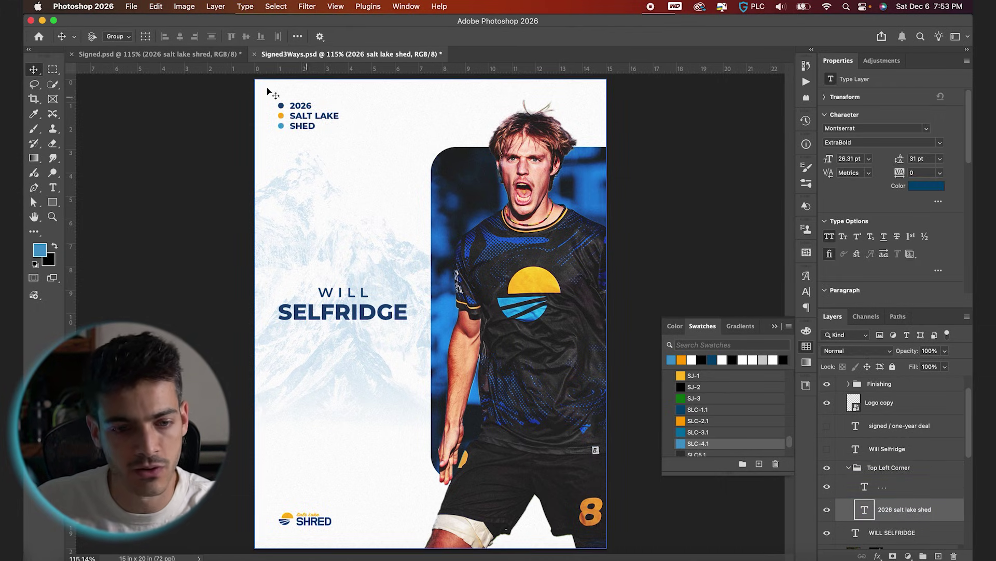
{"action": "double_click", "coordinate": [307, 128]}
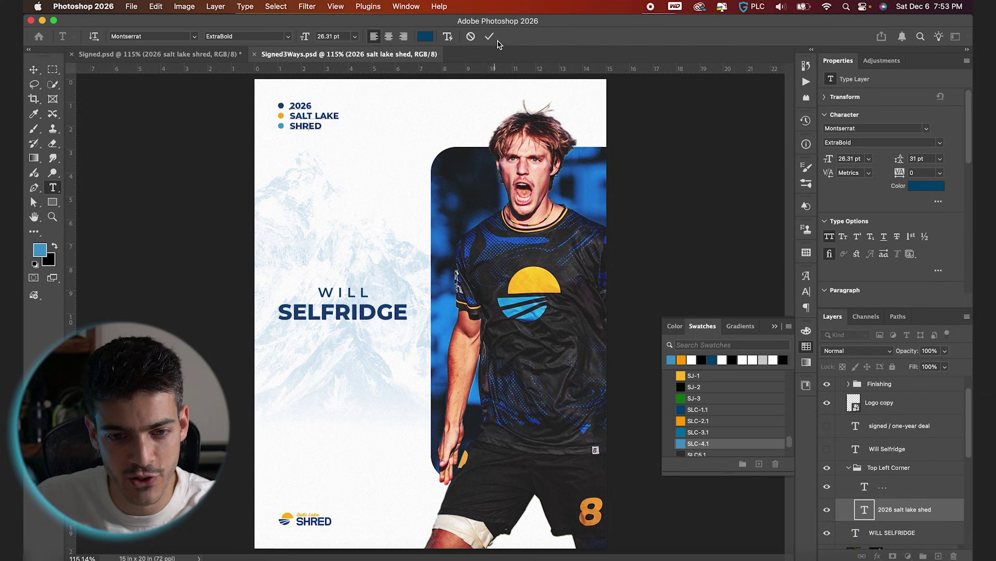
Show the orange signature, shrunk and placed under the surname.
{"action": "left_click", "coordinate": [490, 38]}
{"action": "left_click", "coordinate": [848, 467]}
{"action": "left_click", "coordinate": [833, 449]}
{"action": "left_click", "coordinate": [827, 451]}
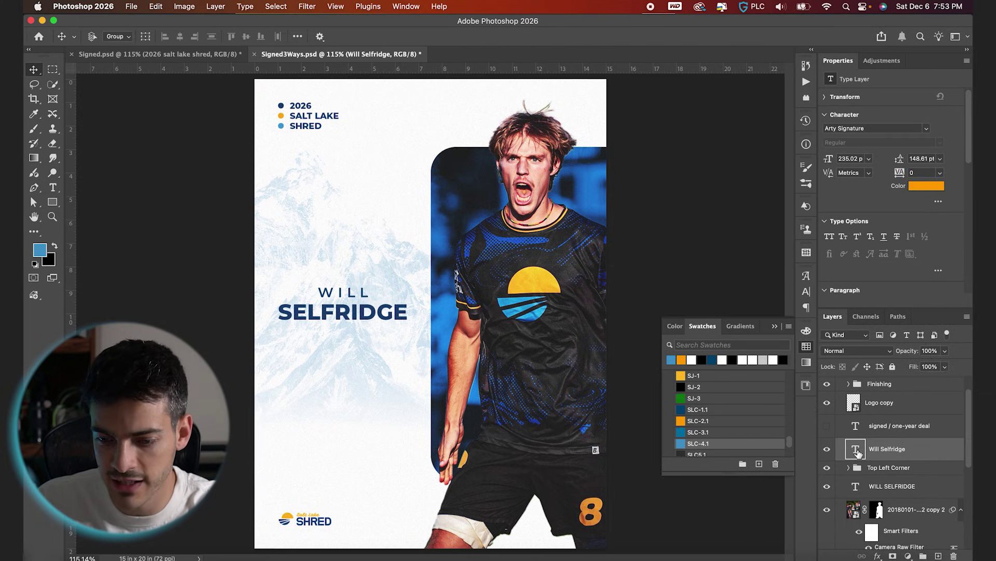
{"action": "mouse_move", "coordinate": [480, 413]}
{"action": "left_mouse_down"}
{"action": "mouse_move", "coordinate": [433, 334]}
{"action": "mouse_move", "coordinate": [425, 371]}
{"action": "mouse_move", "coordinate": [411, 381]}
{"action": "mouse_move", "coordinate": [404, 368]}
{"action": "left_mouse_up"}
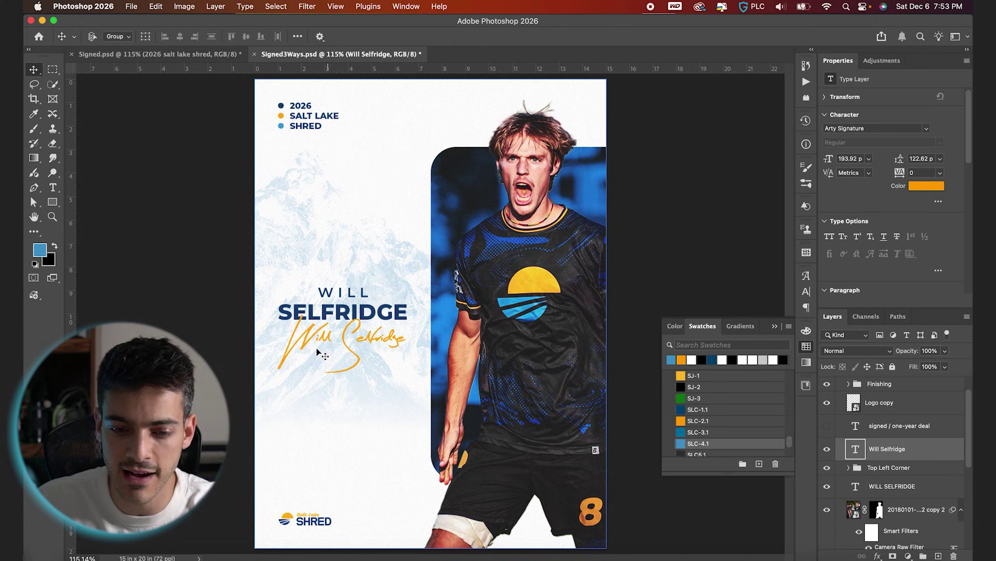
Duplicate the name title below the signature and clear it down for the SIGNED text.
{"action": "left_click", "coordinate": [855, 487]}
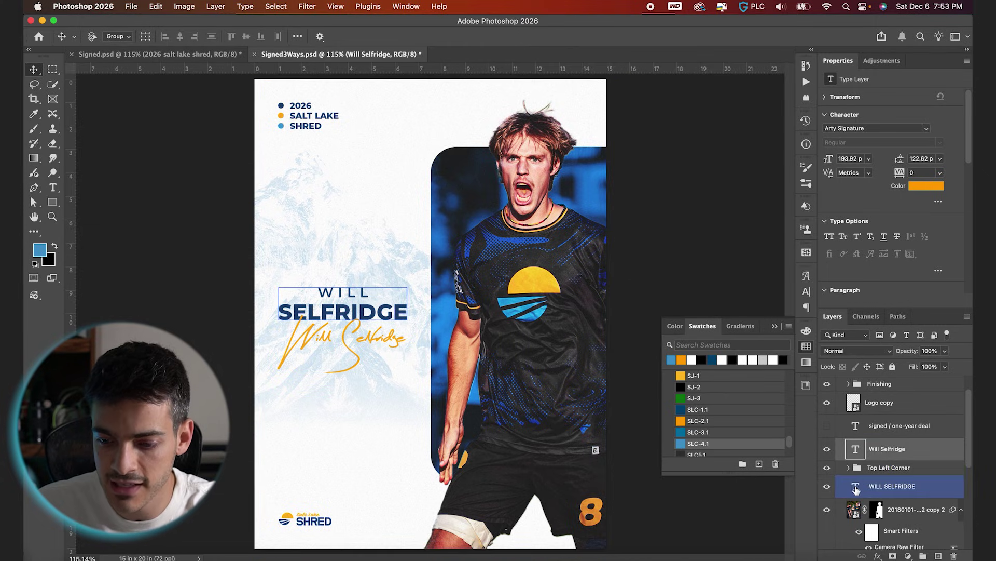
{"action": "left_click_drag", "start_coordinate": [856, 489], "coordinate": [856, 481]}
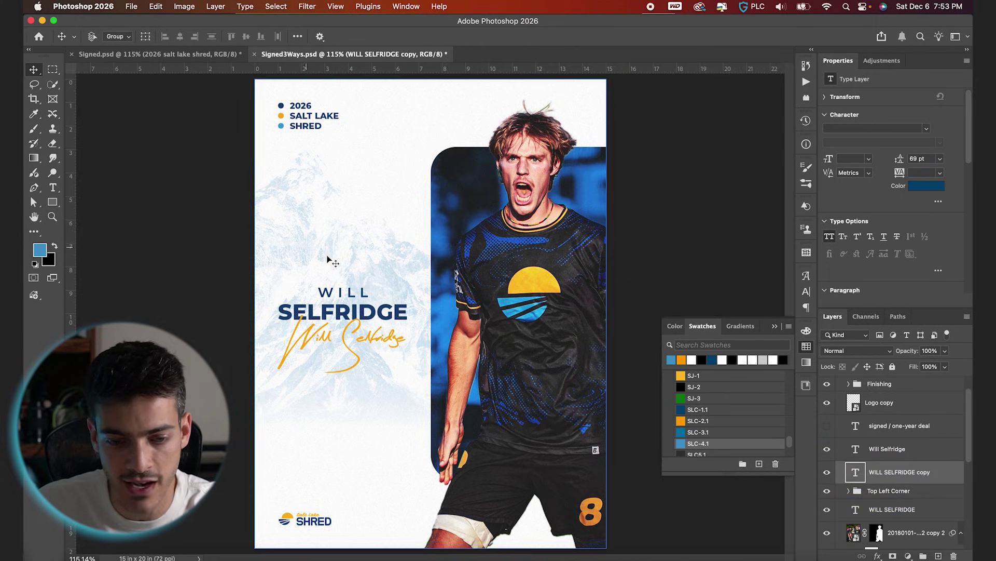
{"action": "left_click_drag", "start_coordinate": [353, 366], "coordinate": [353, 447]}
{"action": "double_click", "coordinate": [353, 374]}
{"action": "key", "text": "BackSpace"}
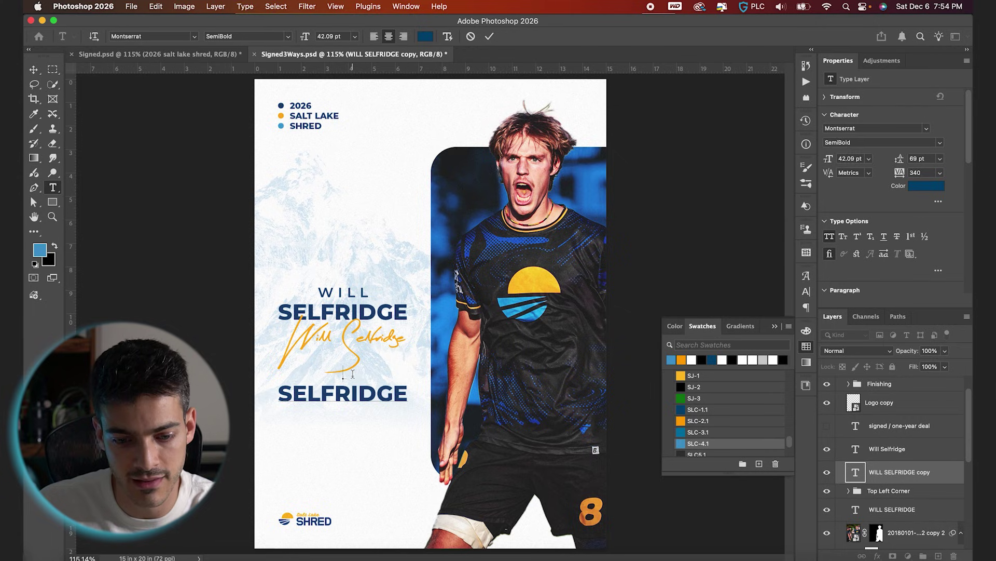
{"action": "key", "text": "Delete"}
{"action": "double_click", "coordinate": [382, 366]}
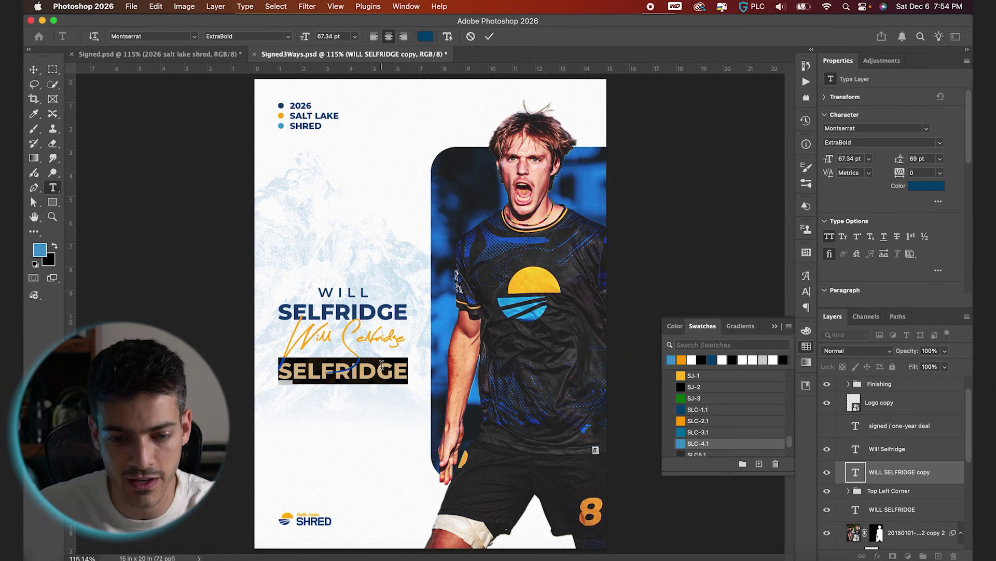
Shrink the SIGNED label by dividing its font size by 1.6.
{"action": "type", "text": "SIGNED"}
{"action": "double_click", "coordinate": [381, 366]}
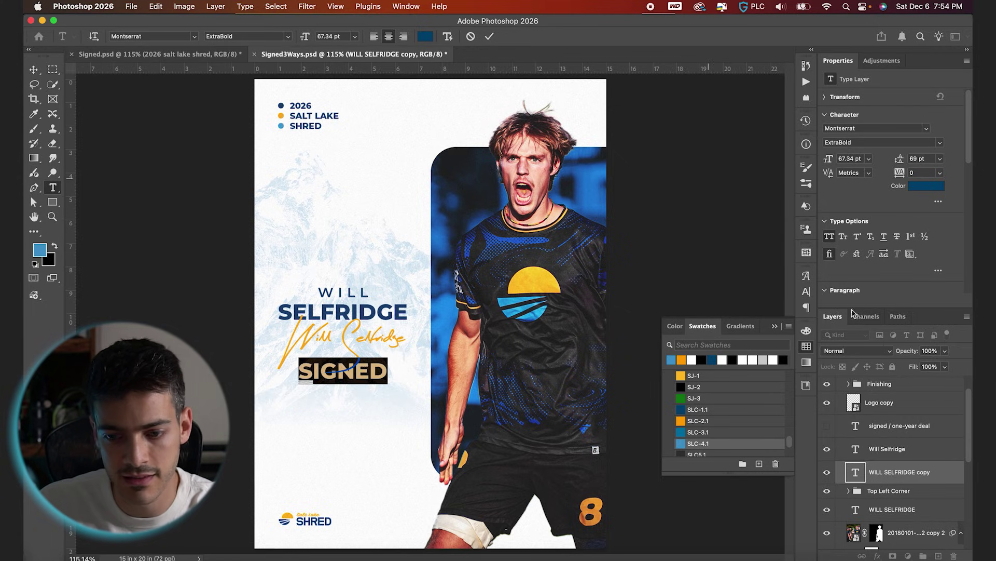
{"action": "key", "text": "super+t"}
{"action": "left_click", "coordinate": [699, 306]}
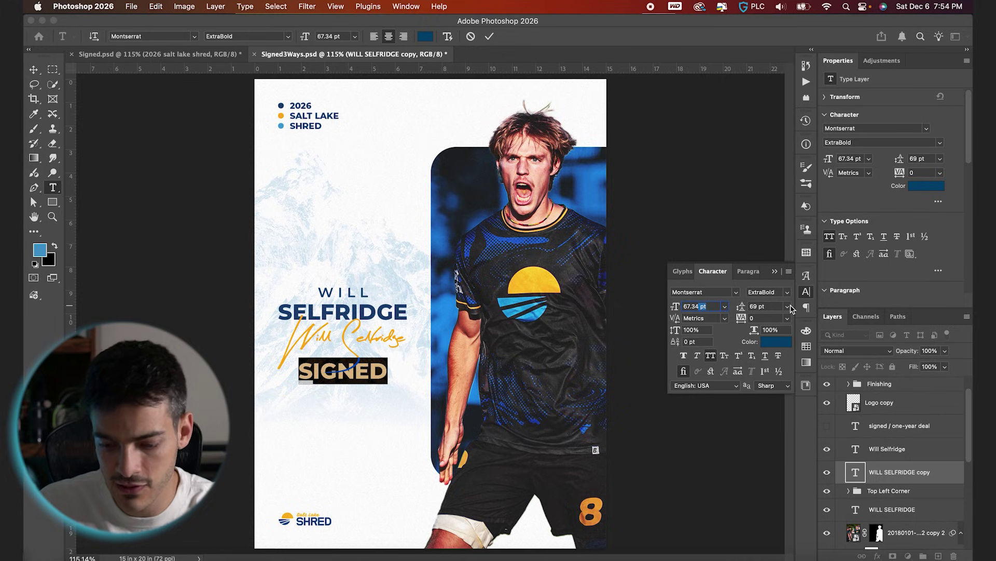
{"action": "type", "text": "/1.6"}
{"action": "key", "text": "Return"}
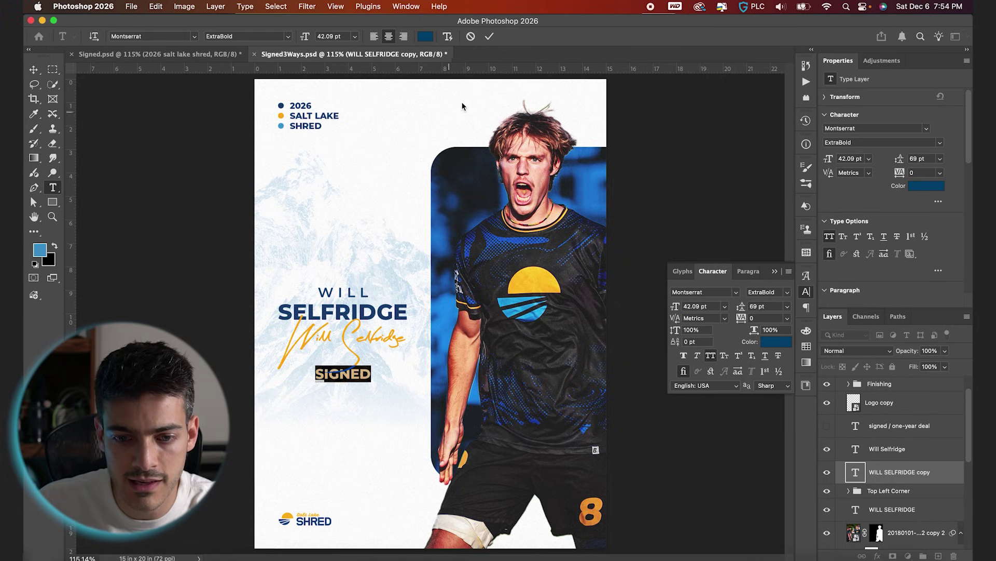
{"action": "left_click", "coordinate": [488, 36]}
Draw a dark blue SLC-1.1 rectangle on a new layer behind the SIGNED text.
{"action": "left_click", "coordinate": [879, 491]}
{"action": "key", "text": "super+alt+shift+n"}
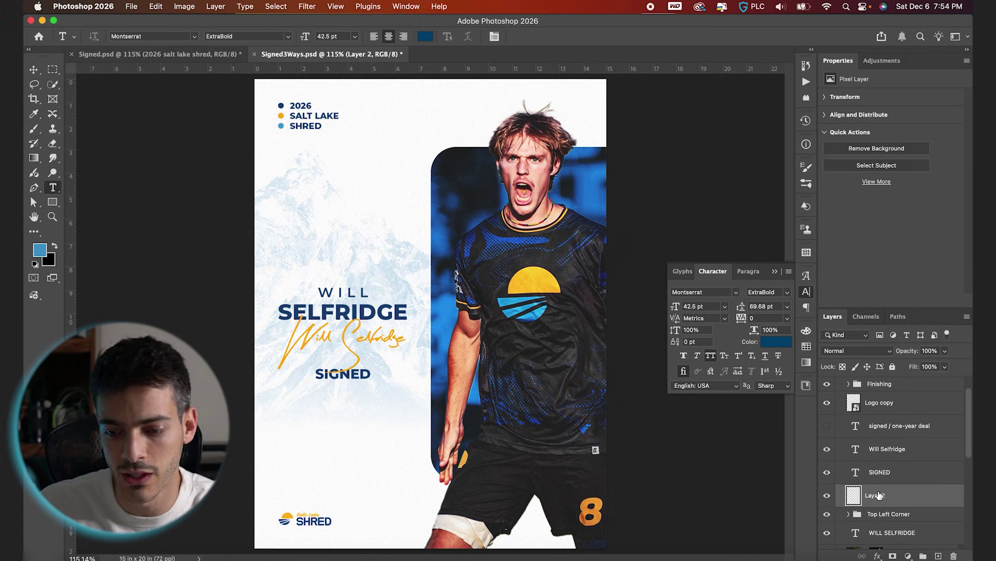
{"action": "left_click", "coordinate": [52, 202]}
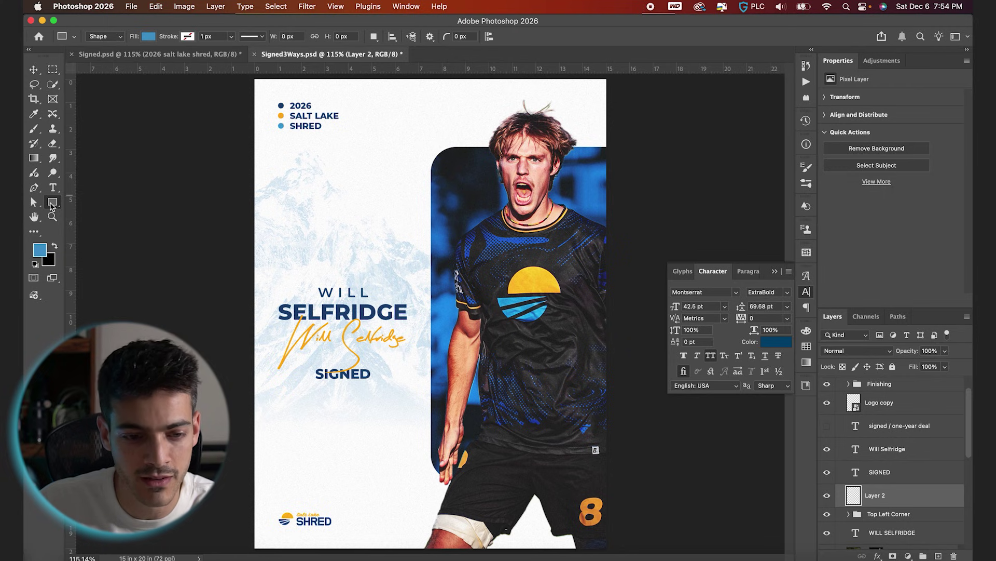
{"action": "left_click", "coordinate": [806, 347]}
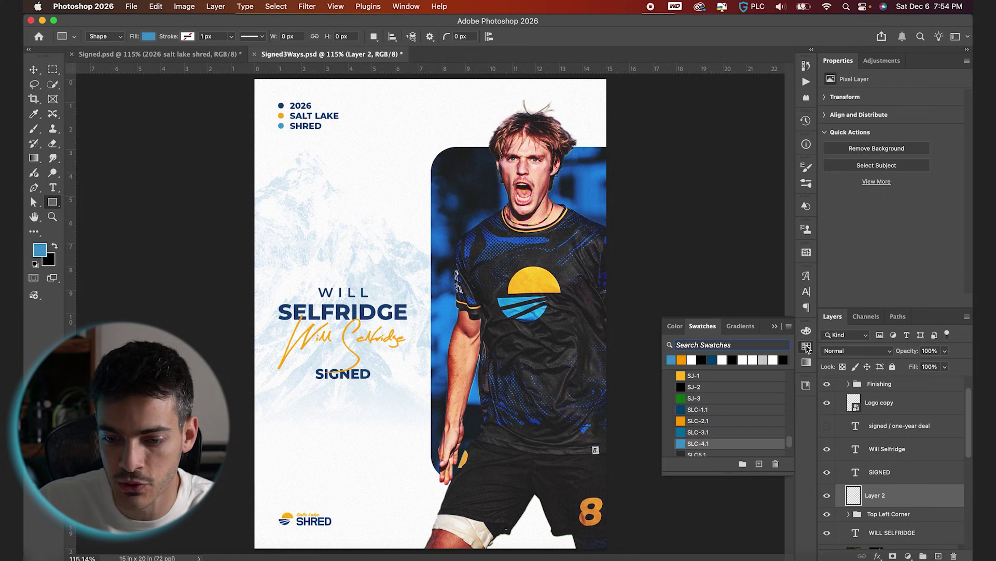
{"action": "left_click", "coordinate": [681, 409]}
{"action": "key", "text": "super+equal"}
{"action": "scroll", "coordinate": [363, 367], "scroll_direction": "up", "scroll_amount": 5}
{"action": "left_click_drag", "start_coordinate": [332, 381], "coordinate": [501, 427]}
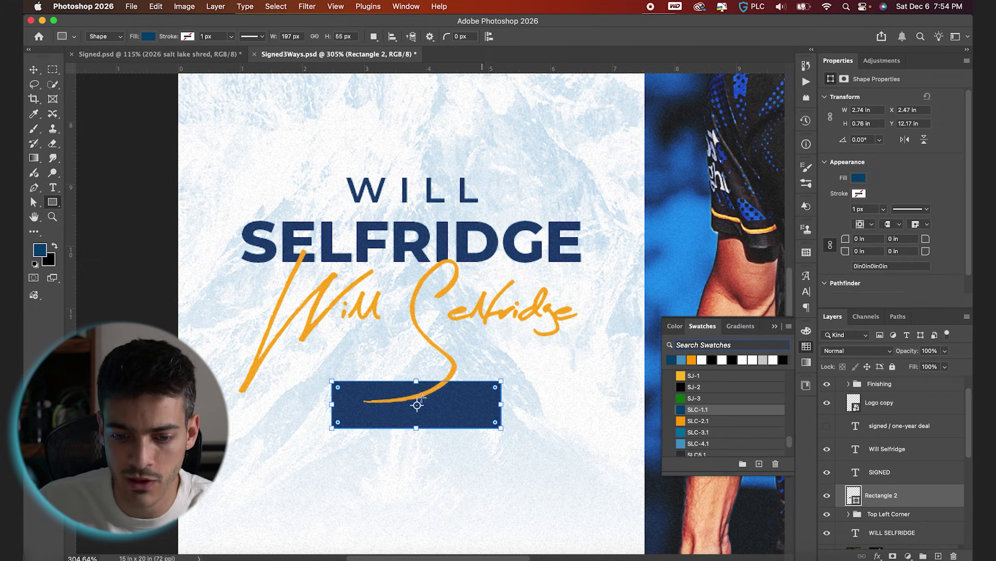
Make the SIGNED text white and round the rectangle's corners.
{"action": "left_click", "coordinate": [858, 477]}
{"action": "left_click", "coordinate": [702, 360]}
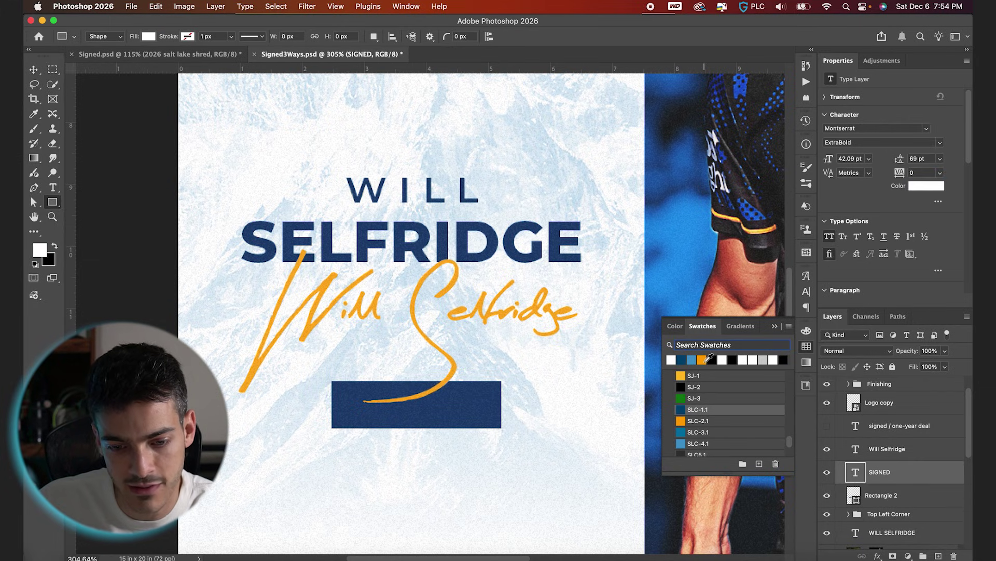
{"action": "left_click", "coordinate": [417, 405]}
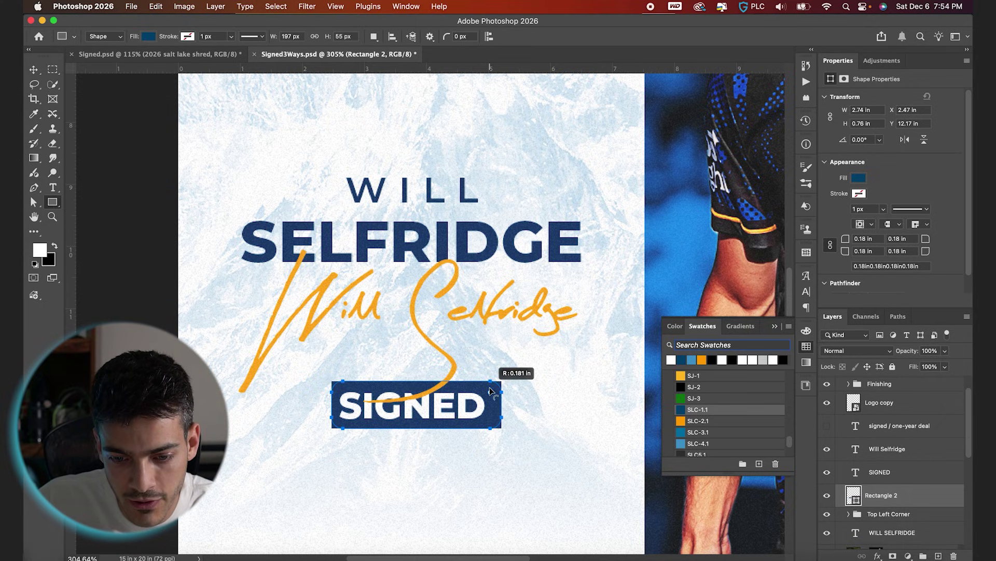
{"action": "left_click_drag", "start_coordinate": [493, 391], "coordinate": [496, 388]}
Align the navy bar and the SIGNED text on their horizontal centres.
{"action": "key", "text": "v"}
{"action": "left_click", "coordinate": [913, 479]}
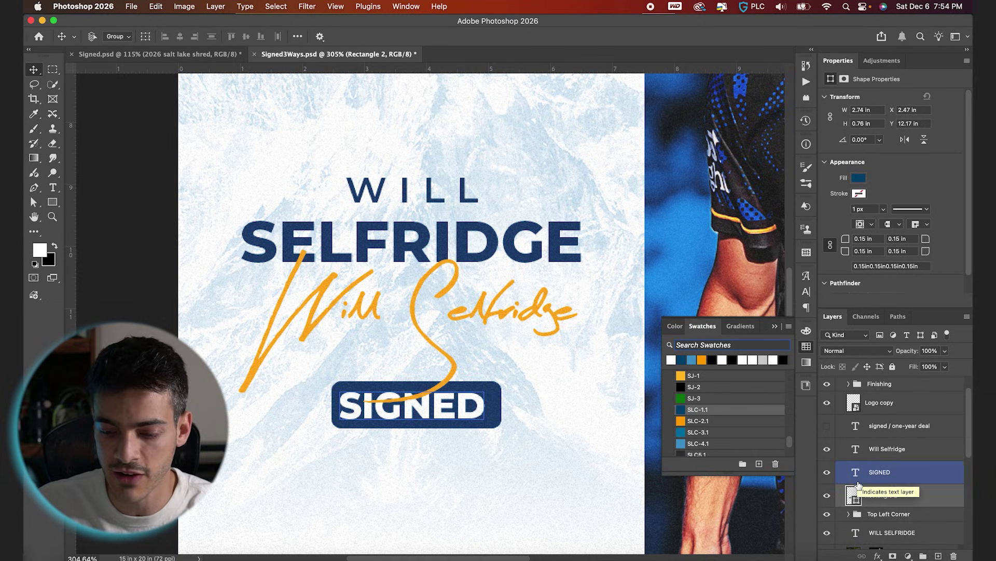
{"action": "left_click", "coordinate": [857, 497]}
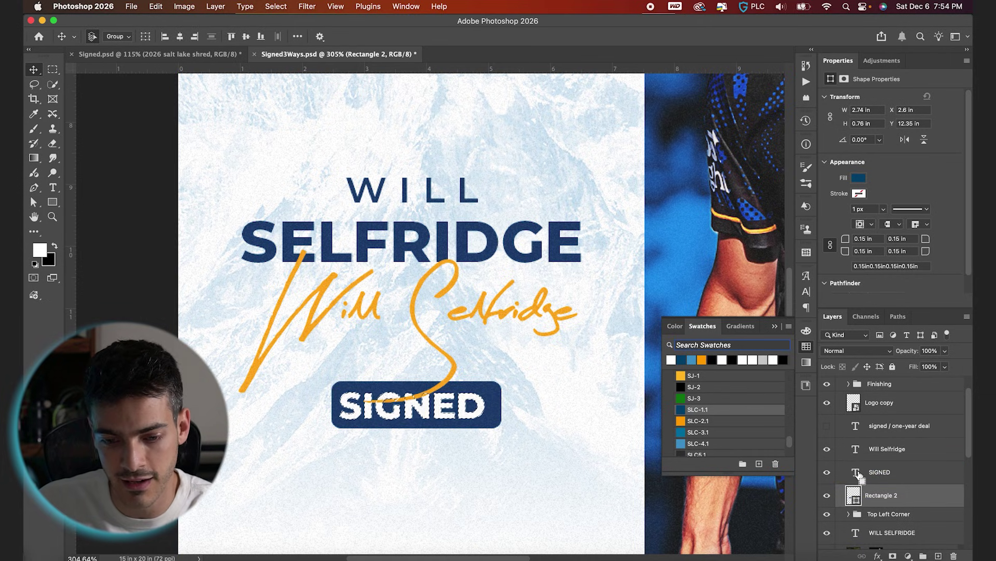
{"action": "left_click", "coordinate": [856, 475], "text": "shift"}
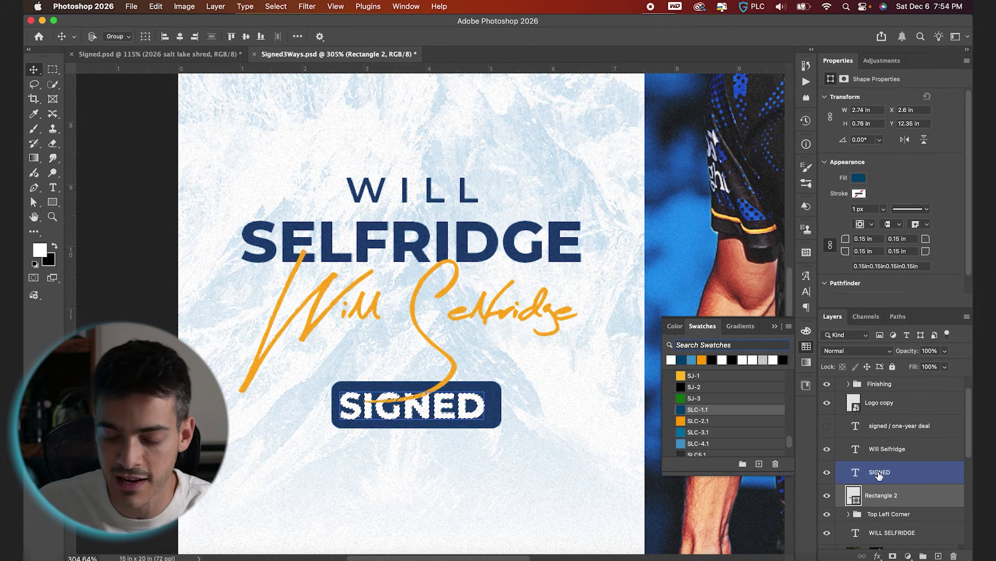
{"action": "left_click", "coordinate": [859, 493]}
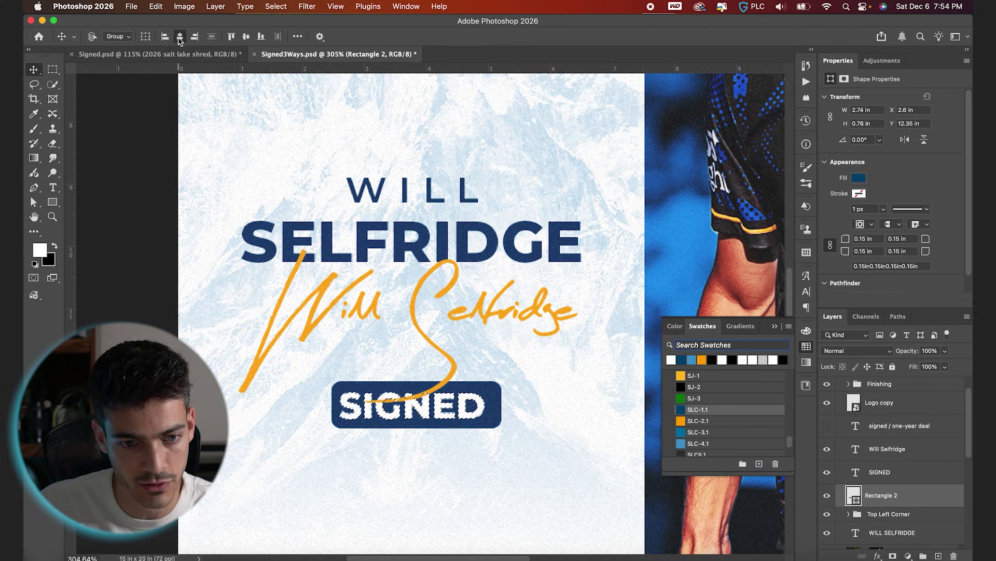
{"action": "left_click", "coordinate": [179, 38]}
{"action": "key", "text": "super+a"}
{"action": "key", "text": "super+d"}
Group the SIGNED text and bar as 'SIGNED' and nudge the group upward.
{"action": "left_click", "coordinate": [887, 472], "text": "shift"}
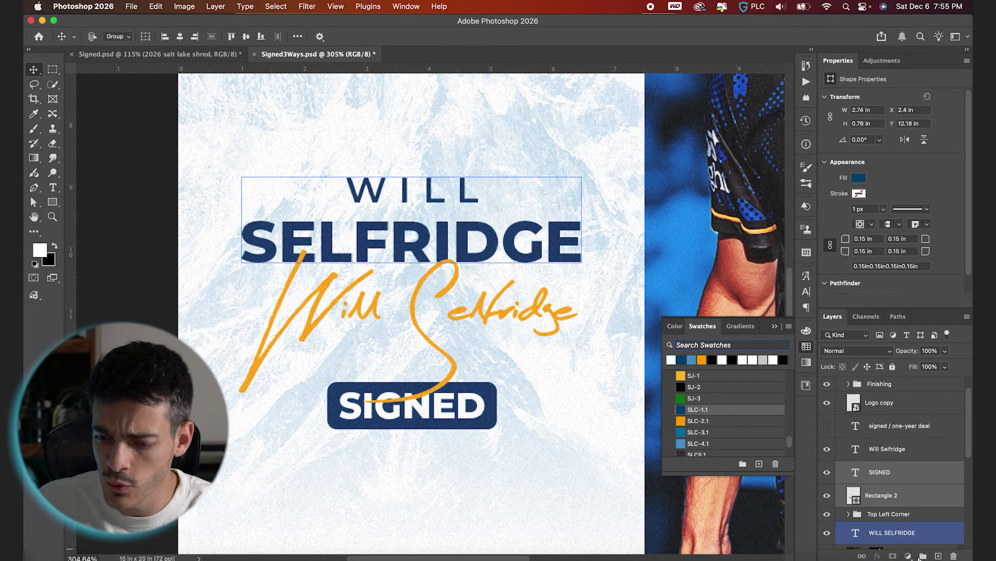
{"action": "key", "text": "super+g"}
{"action": "double_click", "coordinate": [879, 467]}
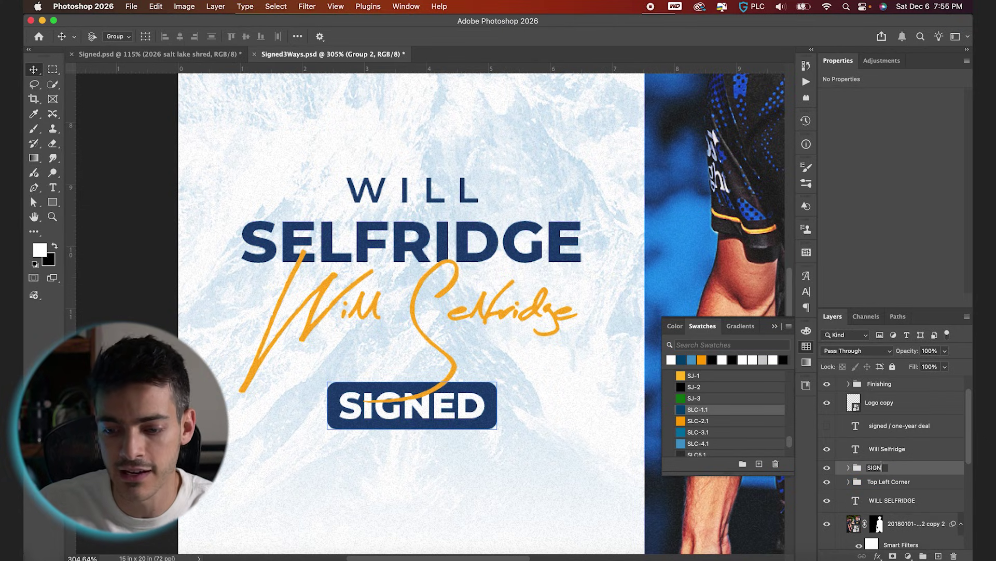
{"action": "key", "text": "shift+Up"}
{"action": "key", "text": "shift+Up"}
{"action": "key", "text": "shift+Up"}
{"action": "key", "text": "shift+Up"}
{"action": "key", "text": "shift+Up"}
{"action": "key", "text": "shift+Down"}
{"action": "key", "text": "shift+Down"}
{"action": "key", "text": "Up"}
{"action": "key", "text": "Up"}
{"action": "key", "text": "Up"}
{"action": "key", "text": "Up"}
{"action": "key", "text": "super+0"}
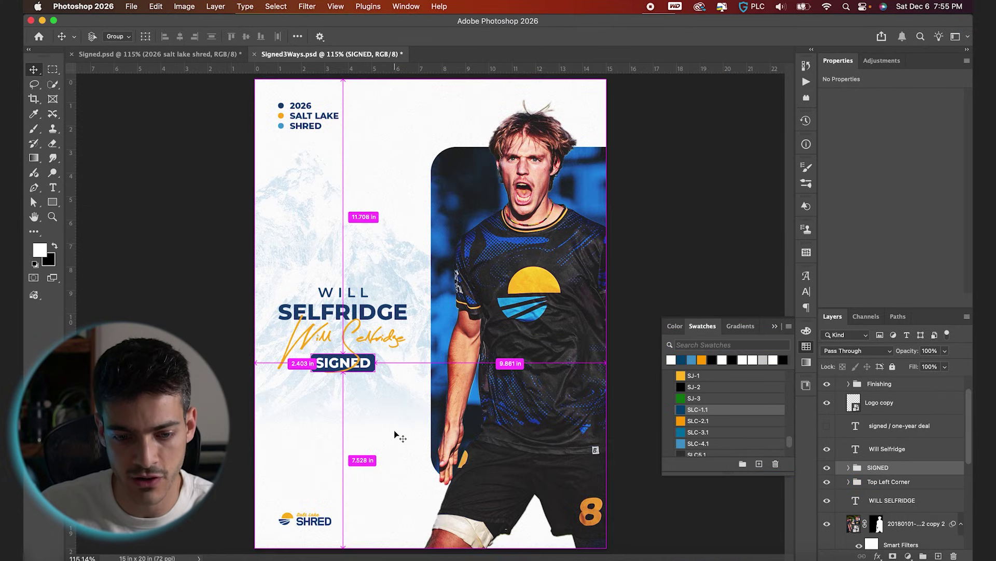
Group the name, signature and SIGNED layers into a group named MAIN TEXT.
{"action": "key", "text": "shift+Up"}
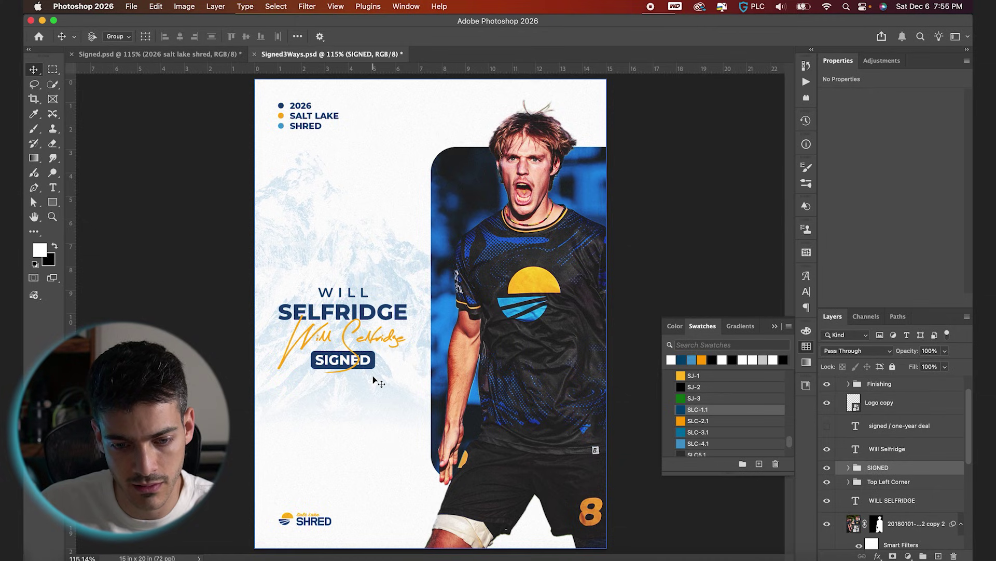
{"action": "left_click", "coordinate": [853, 452]}
{"action": "left_click", "coordinate": [827, 449]}
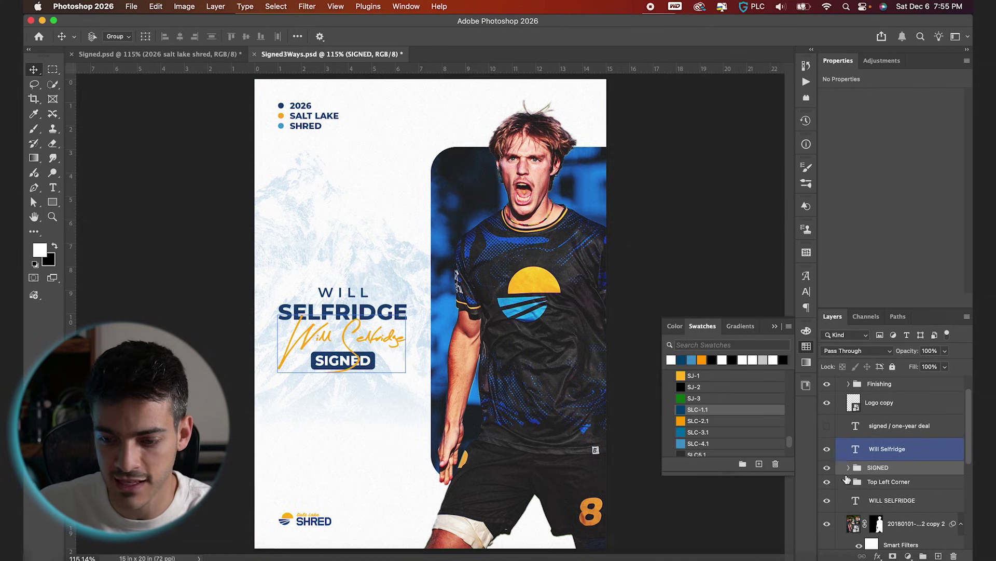
{"action": "left_click", "coordinate": [883, 500]}
{"action": "left_click", "coordinate": [883, 500], "text": "ctrl"}
{"action": "left_click", "coordinate": [918, 542]}
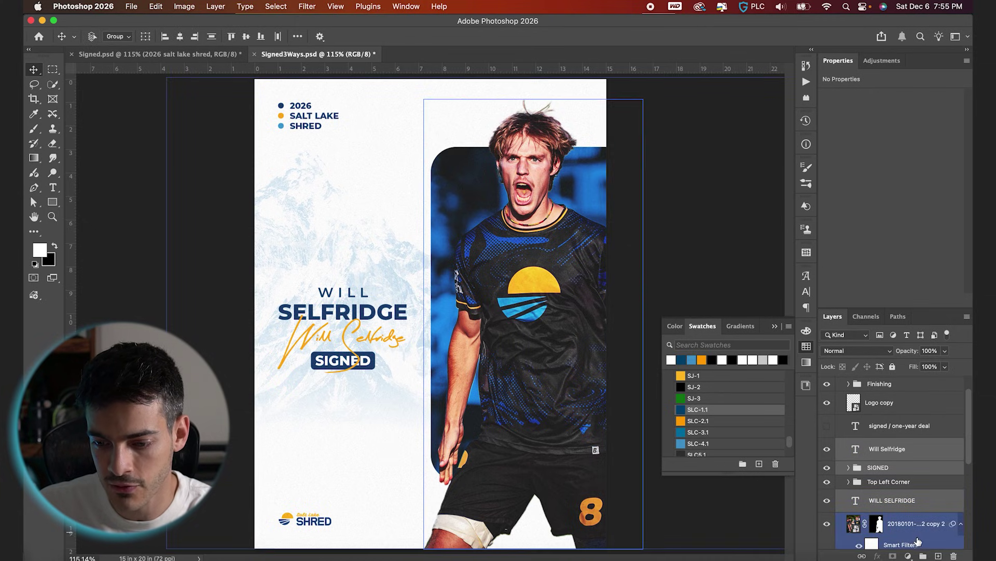
{"action": "left_click", "coordinate": [923, 556]}
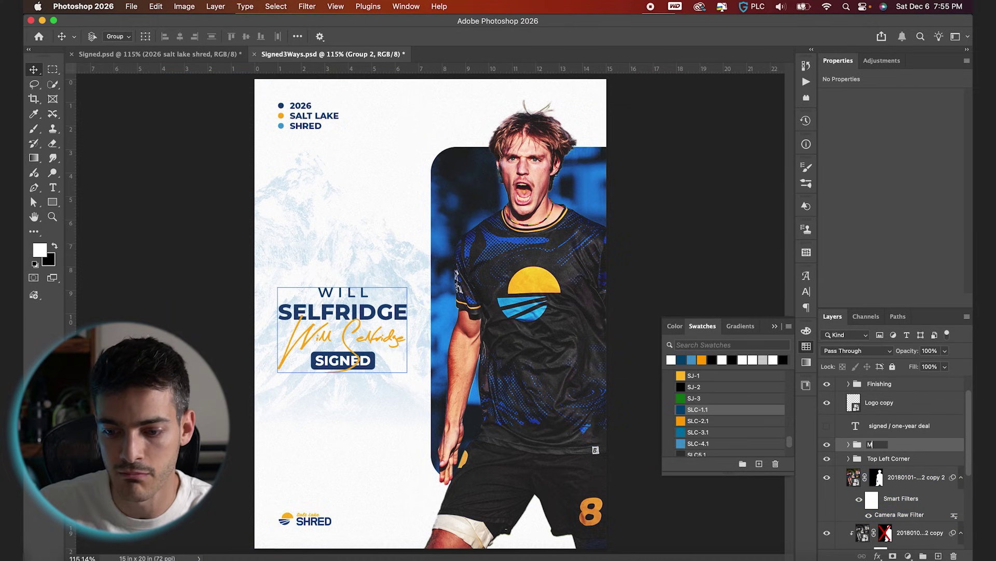
{"action": "type", "text": "T"}
{"action": "key", "text": "Return"}
Centre the MAIN TEXT group vertically on the poster.
{"action": "key", "text": "super+a"}
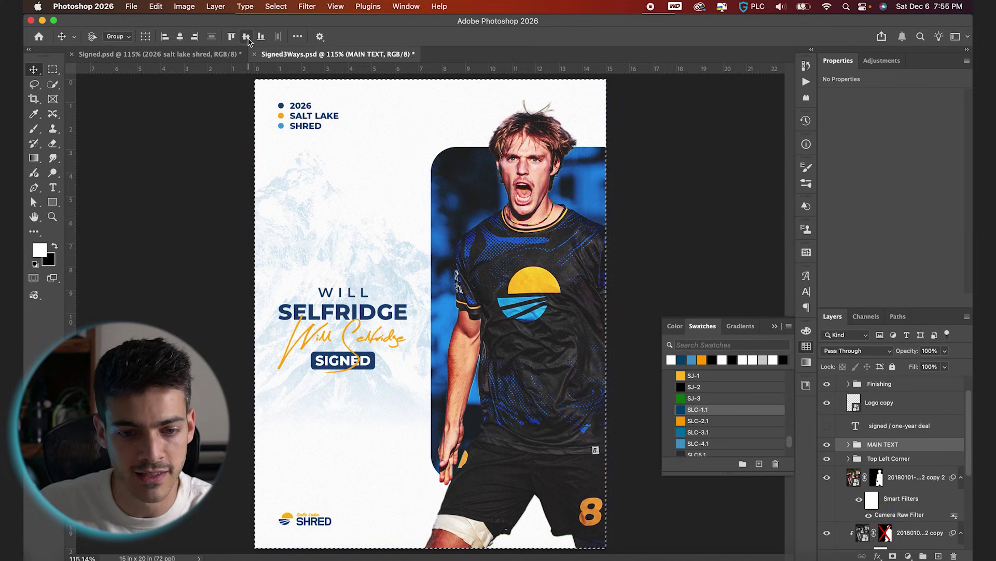
{"action": "left_click", "coordinate": [246, 36]}
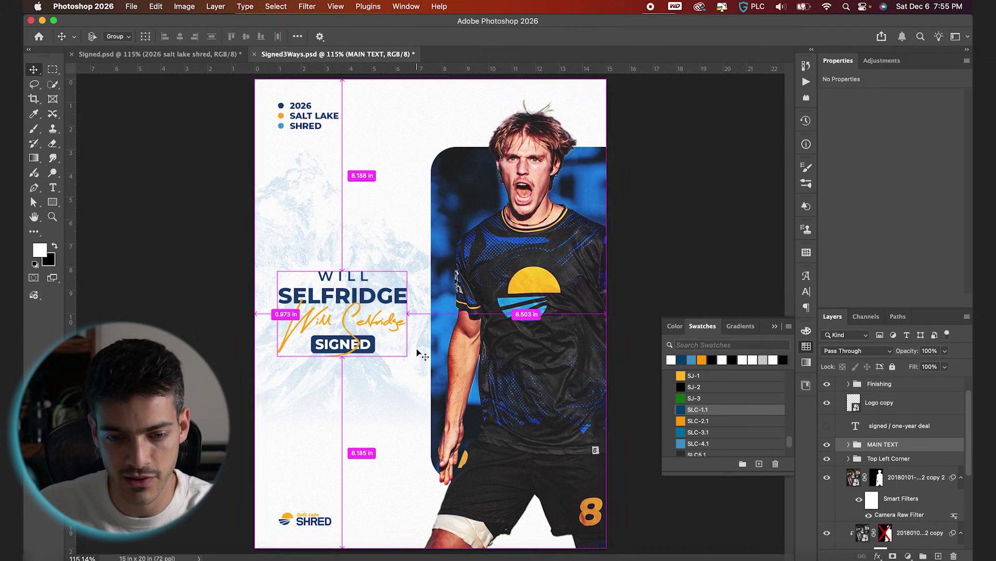
{"action": "scroll", "coordinate": [418, 349], "scroll_direction": "up", "scroll_amount": 4}
{"action": "scroll", "coordinate": [342, 328], "scroll_direction": "down", "scroll_amount": 1}
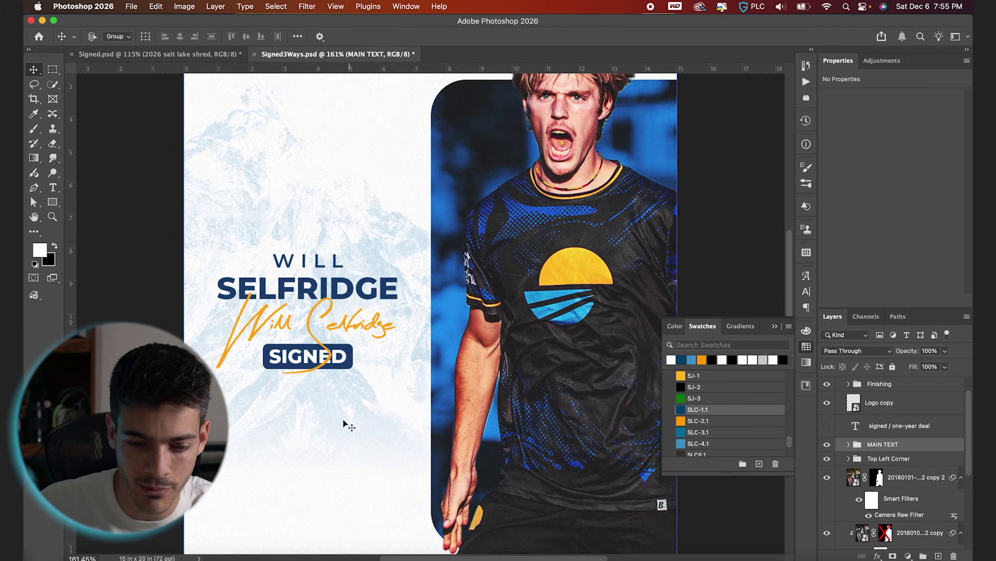
Colour the signature light blue with swatch SLC-4.1 and collapse MAIN TEXT.
{"action": "left_click", "coordinate": [849, 444]}
{"action": "scroll", "coordinate": [856, 450], "scroll_direction": "down", "scroll_amount": 1}
{"action": "left_click", "coordinate": [868, 439]}
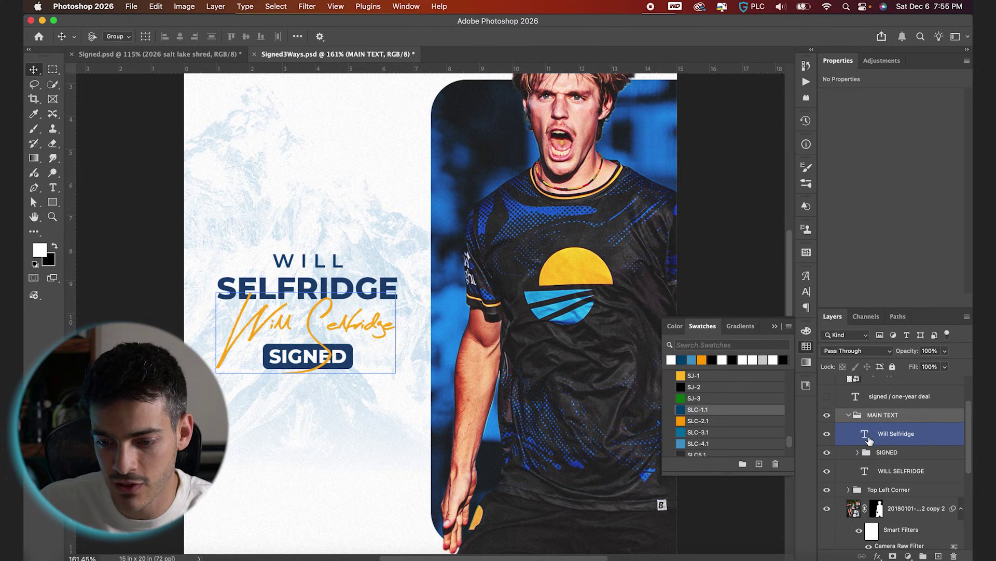
{"action": "left_click", "coordinate": [679, 444]}
{"action": "scroll", "coordinate": [410, 332], "scroll_direction": "down", "scroll_amount": 5}
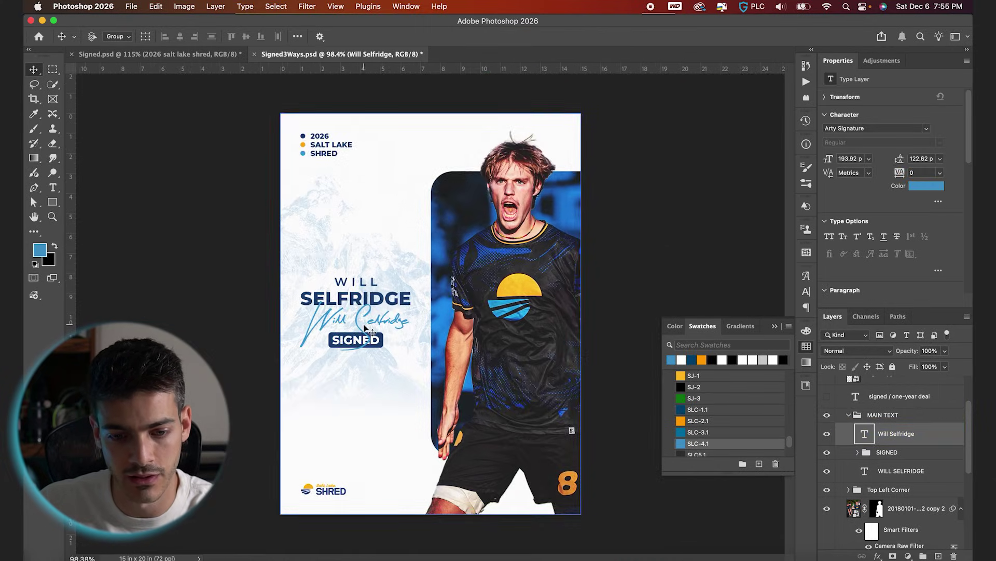
{"action": "left_click", "coordinate": [863, 415]}
{"action": "left_click", "coordinate": [849, 418]}
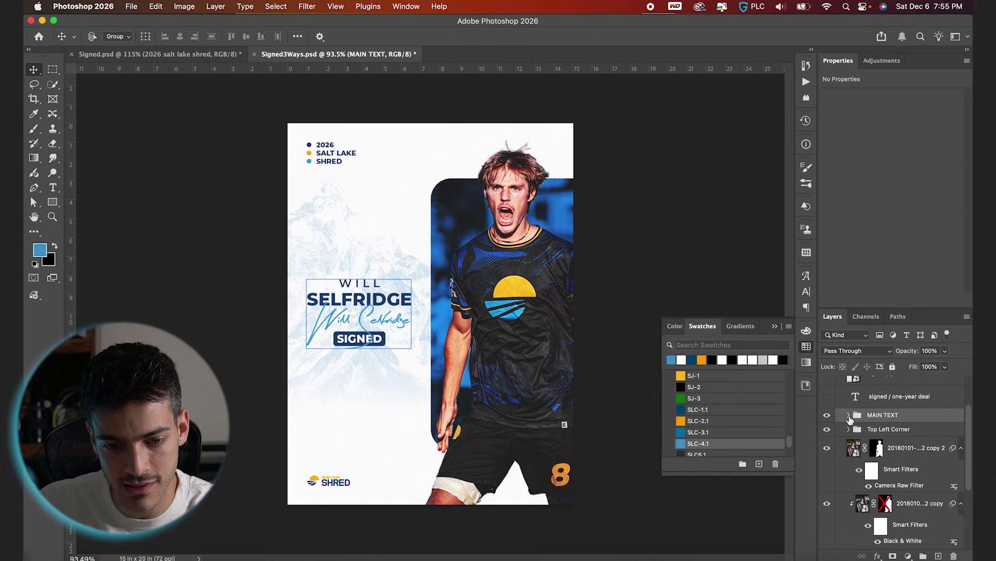
{"action": "scroll", "coordinate": [893, 467], "scroll_direction": "down", "scroll_amount": 5}
{"action": "left_click", "coordinate": [862, 487]}
Move the mountain background image left and scale it up to about 132%.
{"action": "left_click", "coordinate": [858, 514]}
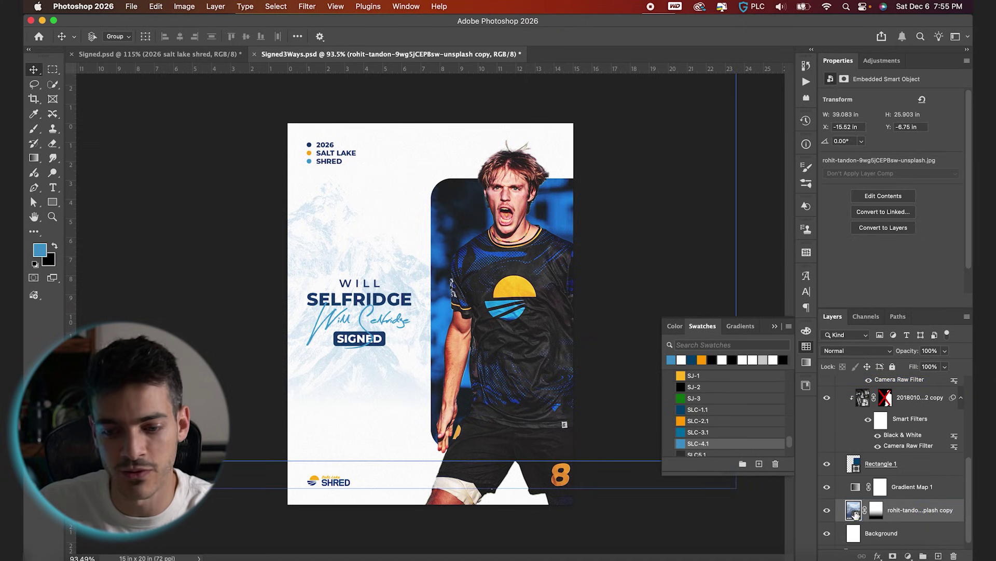
{"action": "left_click_drag", "start_coordinate": [501, 413], "coordinate": [487, 403]}
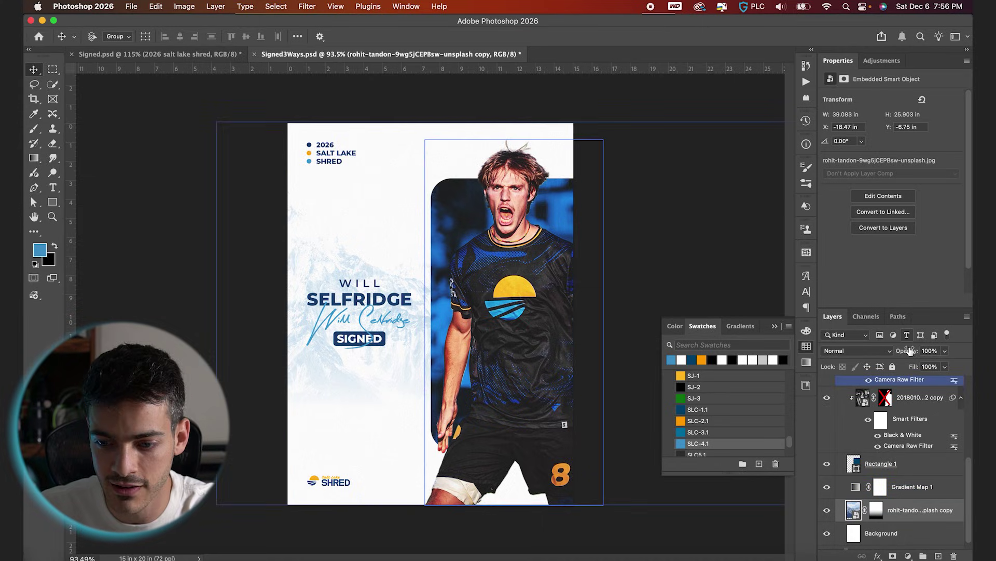
{"action": "key", "text": "super+t"}
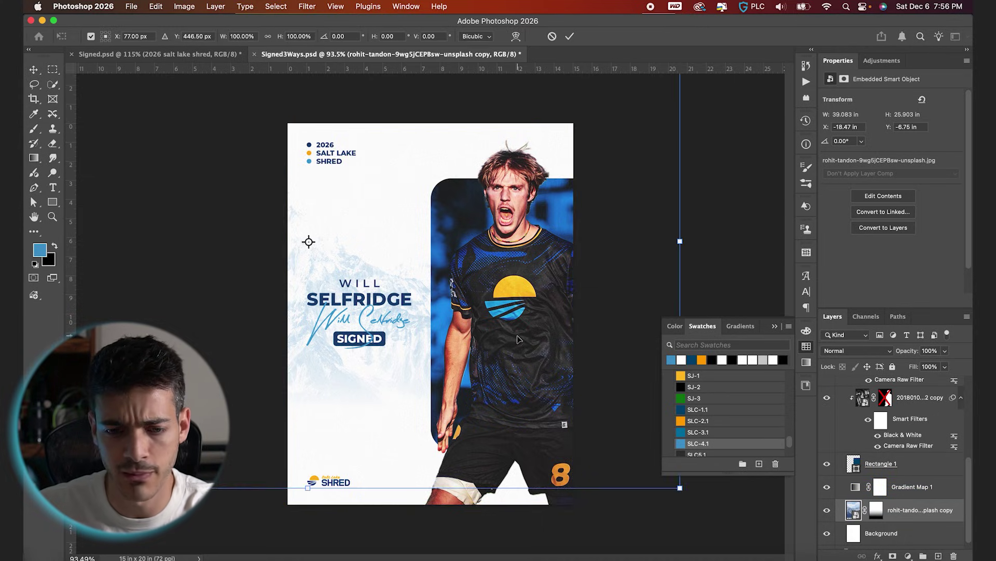
{"action": "key", "text": "super+0"}
{"action": "left_click_drag", "start_coordinate": [594, 422], "coordinate": [711, 462]}
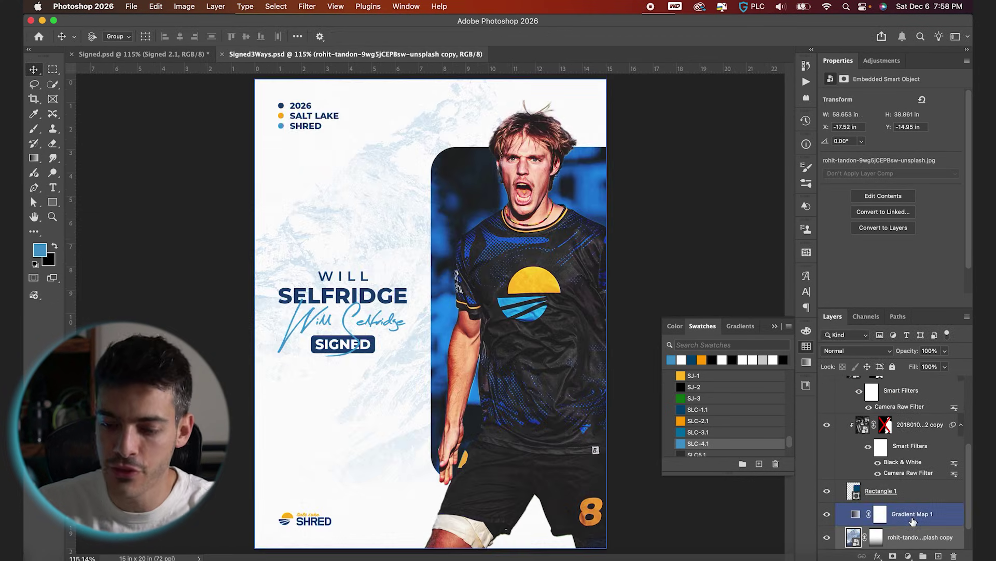
{"action": "scroll", "coordinate": [912, 467], "scroll_direction": "up", "scroll_amount": 3}
{"action": "left_click", "coordinate": [839, 397]}
{"action": "left_click", "coordinate": [875, 402]}
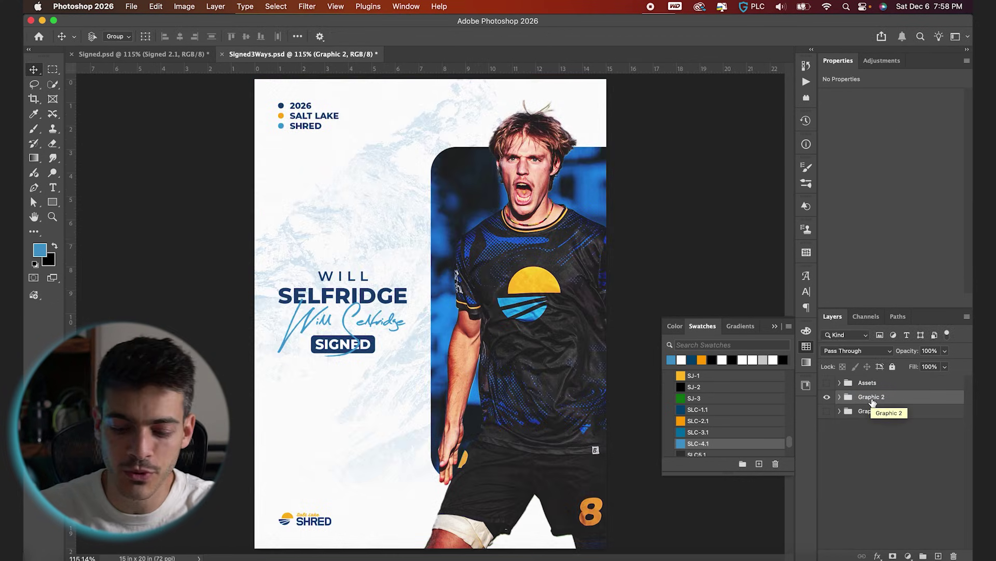
Duplicate the Graphic 2 group as a new group named Graphic 3.
{"action": "key", "text": "super+j"}
{"action": "double_click", "coordinate": [880, 396]}
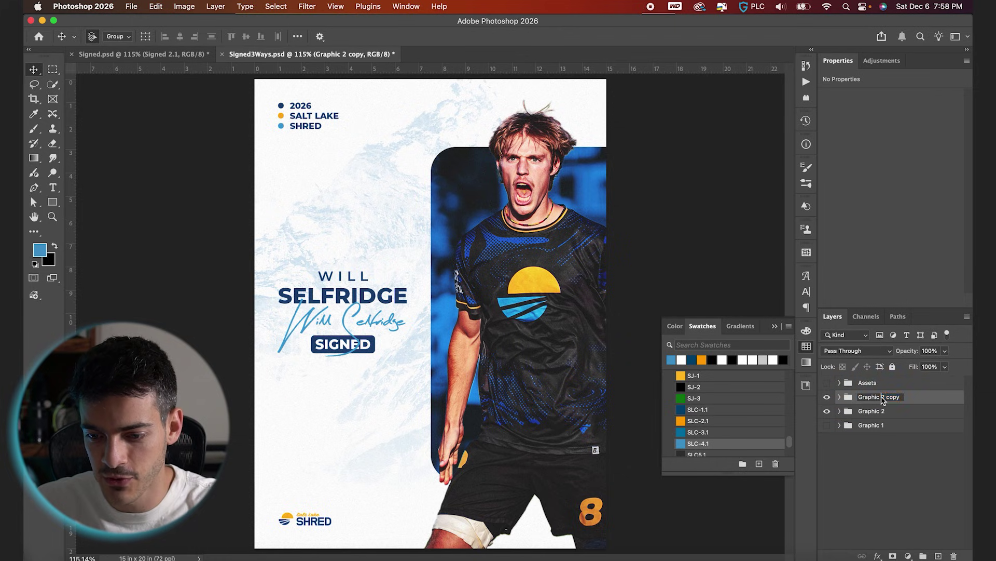
{"action": "key", "text": "Return"}
{"action": "left_click", "coordinate": [840, 397]}
Hide the Logo copy, MAIN TEXT and Top Left Corner layers in Graphic 3.
{"action": "left_click", "coordinate": [878, 438]}
{"action": "scroll", "coordinate": [877, 440], "scroll_direction": "down", "scroll_amount": 3}
{"action": "left_click", "coordinate": [878, 438]}
{"action": "left_click", "coordinate": [916, 445]}
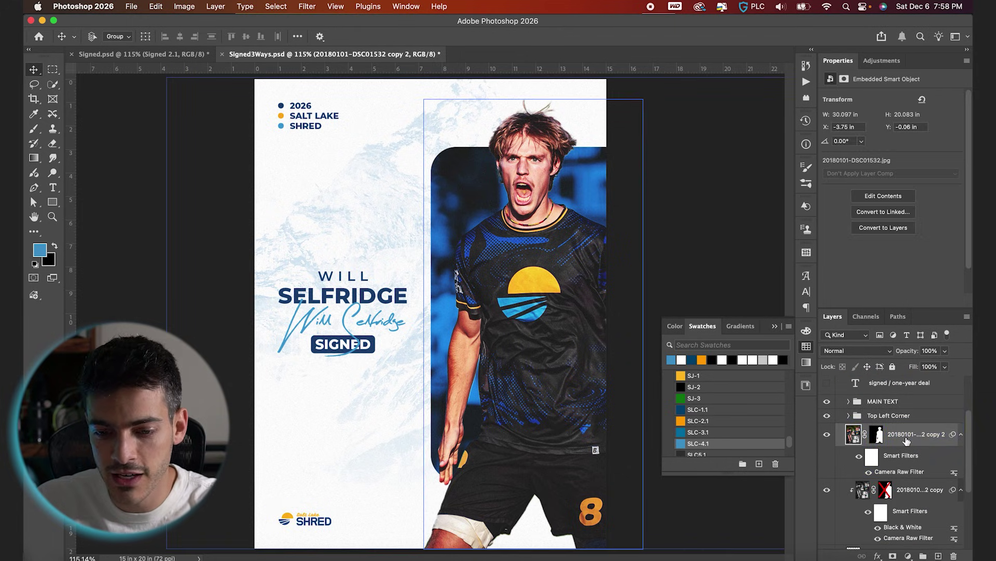
{"action": "left_click", "coordinate": [285, 348]}
{"action": "scroll", "coordinate": [857, 438], "scroll_direction": "up", "scroll_amount": 3}
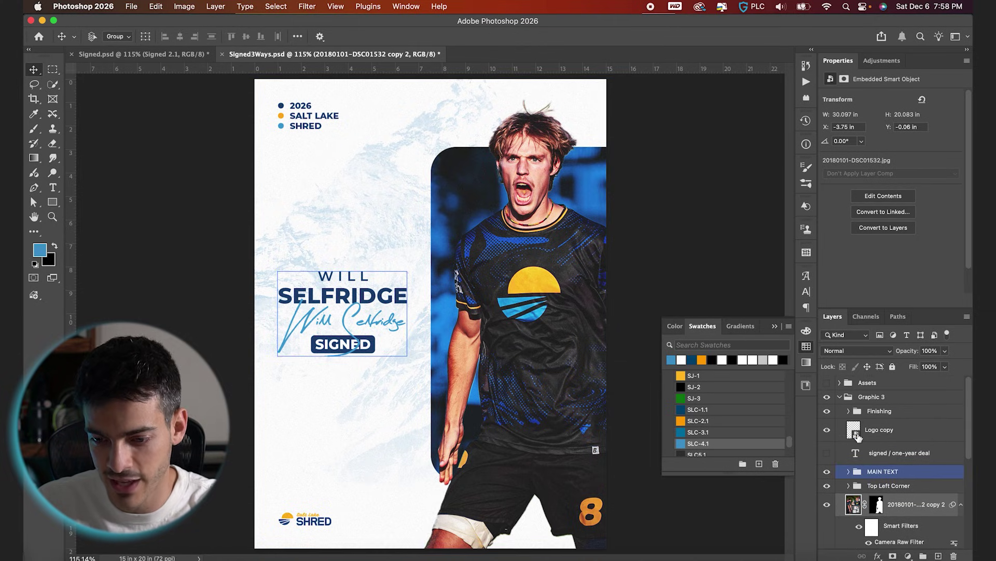
{"action": "left_click", "coordinate": [857, 438]}
{"action": "left_click", "coordinate": [828, 430]}
{"action": "left_click", "coordinate": [828, 473]}
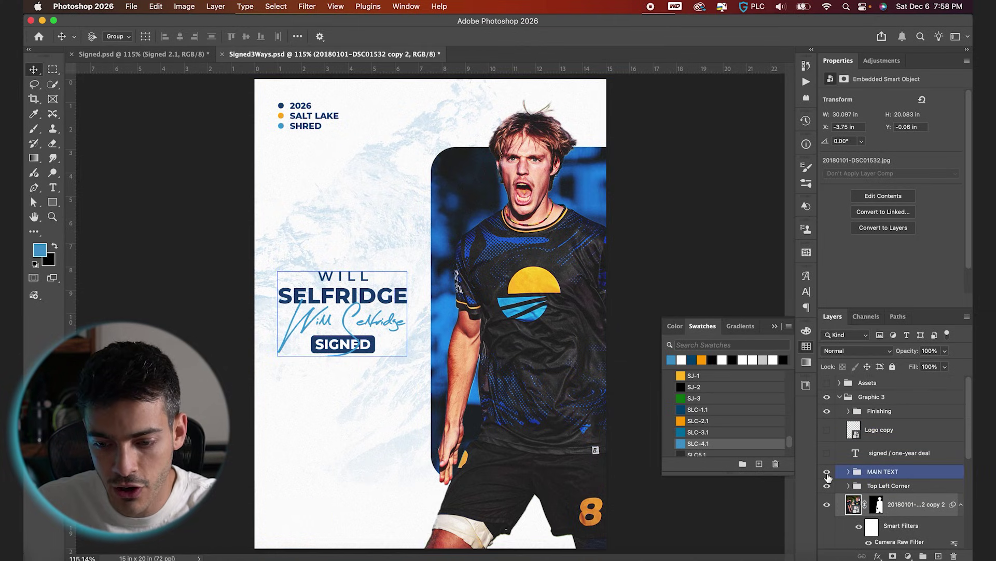
{"action": "left_click", "coordinate": [828, 476]}
{"action": "left_click", "coordinate": [828, 486]}
Drag the photo's rounded frame (Rectangle 1) left toward the centre.
{"action": "scroll", "coordinate": [883, 467], "scroll_direction": "down", "scroll_amount": 3}
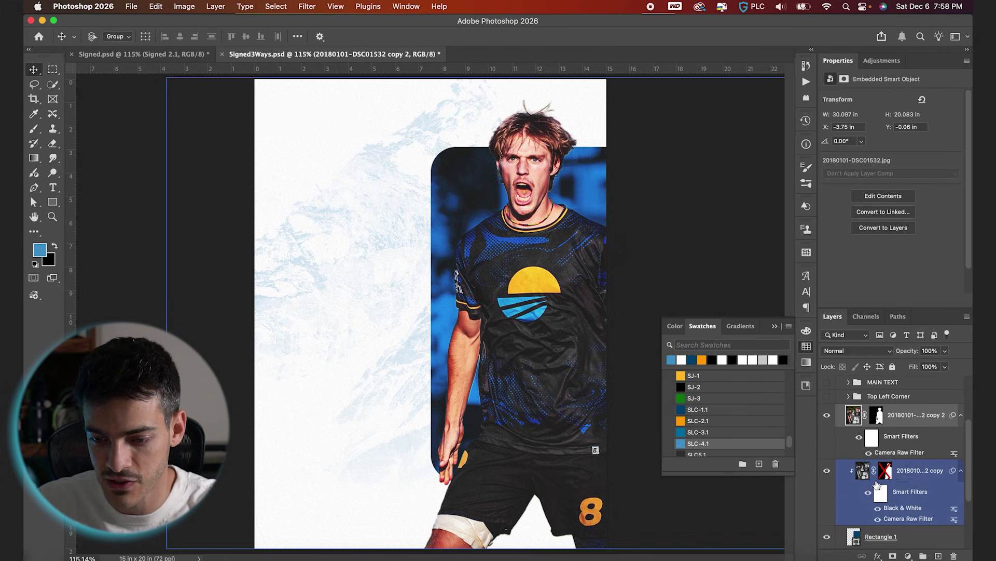
{"action": "left_click", "coordinate": [891, 537]}
{"action": "left_click_drag", "start_coordinate": [591, 349], "coordinate": [432, 350]}
Nudge the photo frame slightly to the right.
{"action": "key", "text": "super+apostrophe"}
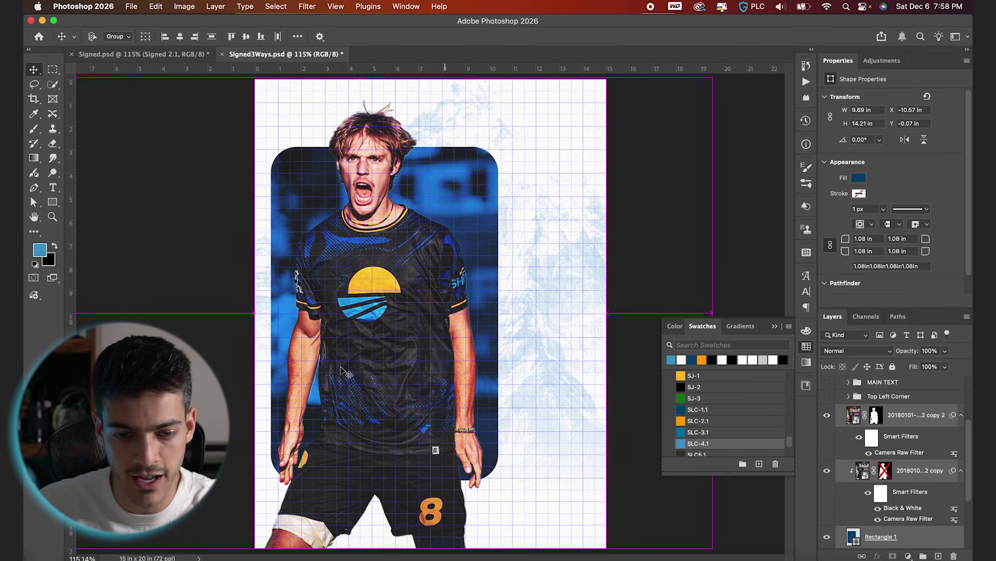
{"action": "scroll", "coordinate": [447, 342], "scroll_direction": "up", "scroll_amount": 3}
{"action": "key", "text": "shift+Right"}
{"action": "key", "text": "shift+Right"}
{"action": "key", "text": "Right"}
{"action": "key", "text": "Right"}
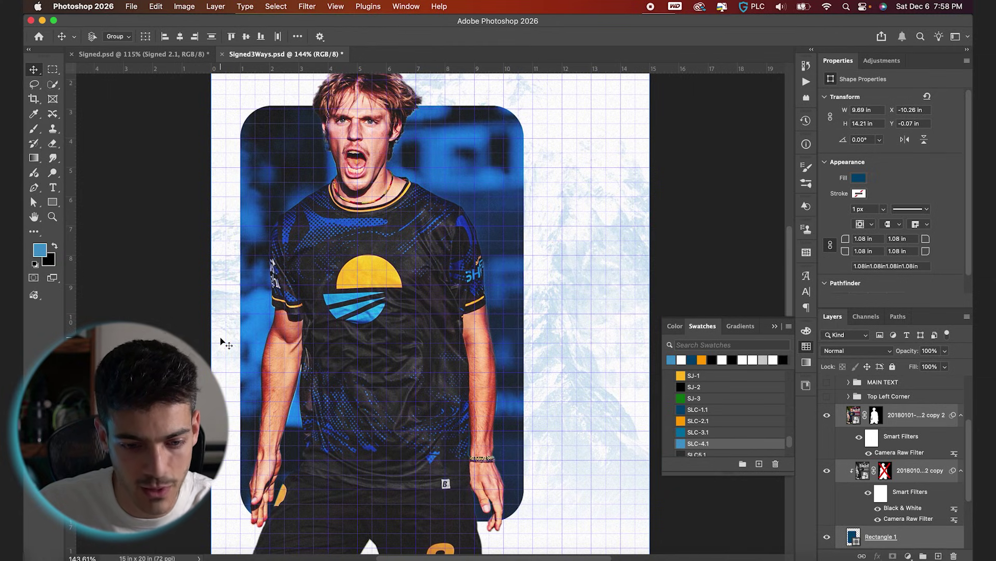
{"action": "key", "text": "super+0"}
{"action": "key", "text": "super+apostrophe"}
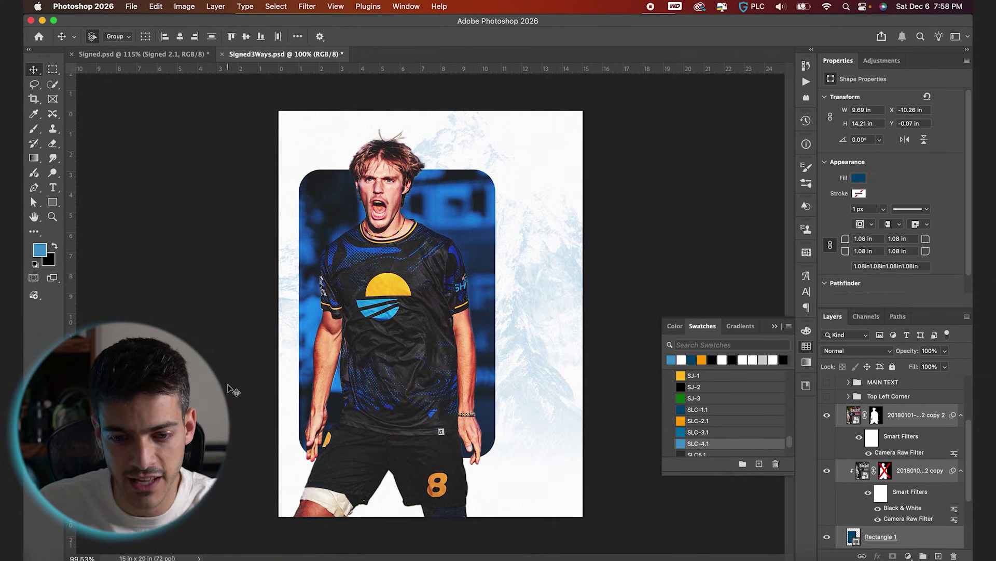
{"action": "scroll", "coordinate": [888, 516], "scroll_direction": "down", "scroll_amount": 2}
Draw a tall SLC-2.1 orange bar down the poster's left edge on Layer 2.
{"action": "left_click", "coordinate": [857, 521]}
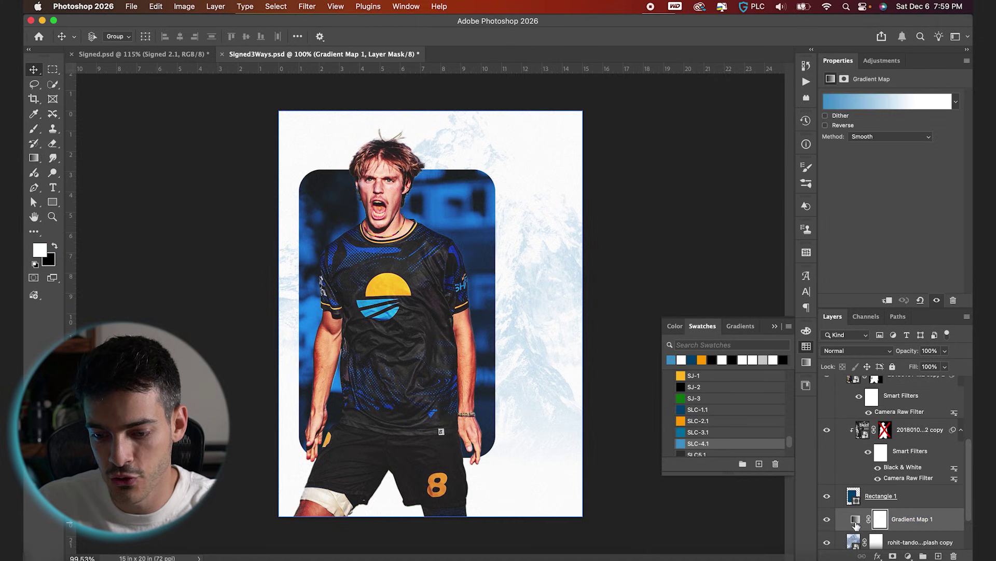
{"action": "left_click", "coordinate": [52, 203]}
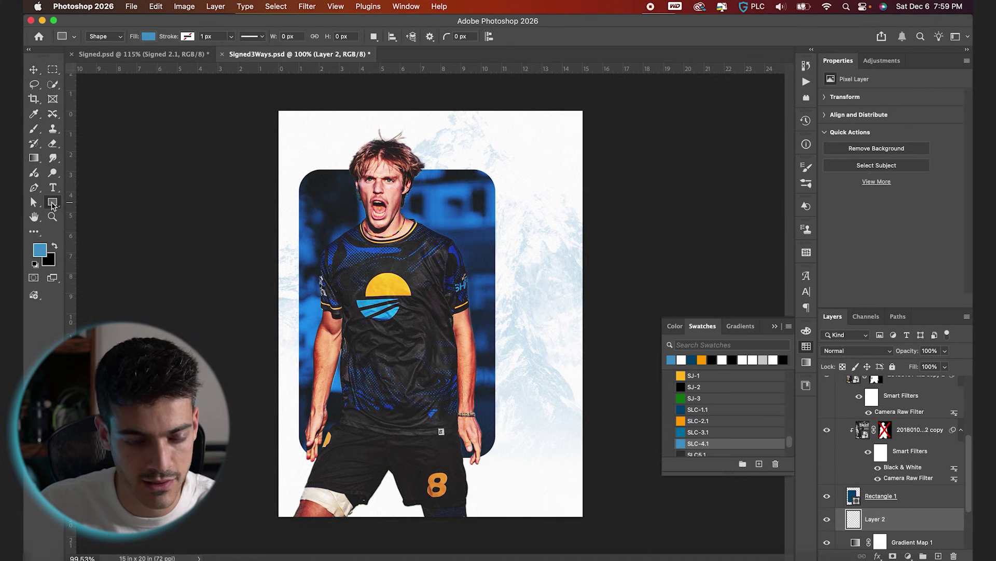
{"action": "left_click", "coordinate": [688, 421]}
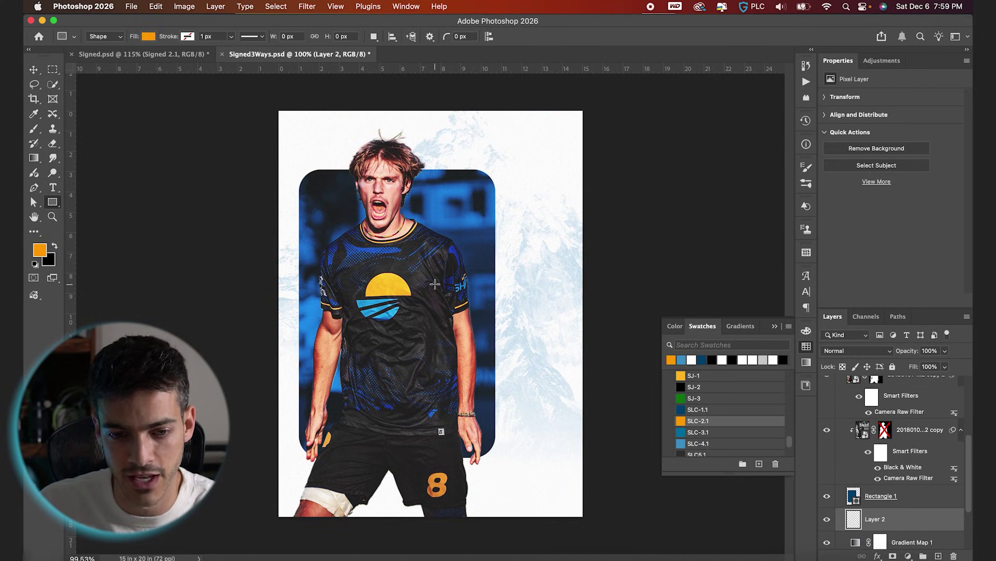
{"action": "key", "text": "super+apostrophe"}
{"action": "left_click_drag", "start_coordinate": [273, 104], "coordinate": [311, 535]}
{"action": "scroll", "coordinate": [312, 363], "scroll_direction": "up", "scroll_amount": 5}
{"action": "scroll", "coordinate": [368, 276], "scroll_direction": "left", "scroll_amount": 1}
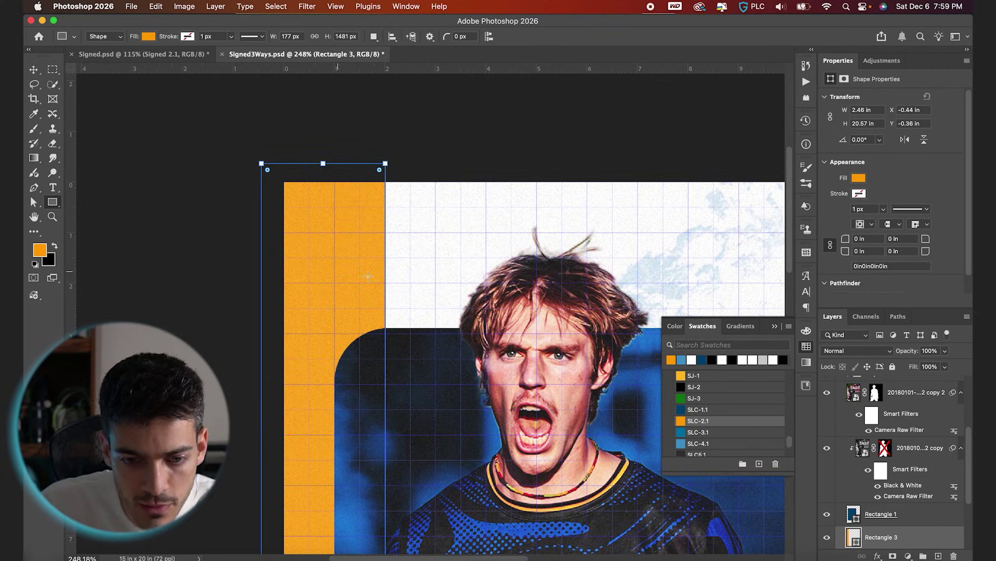
{"action": "key", "text": "v"}
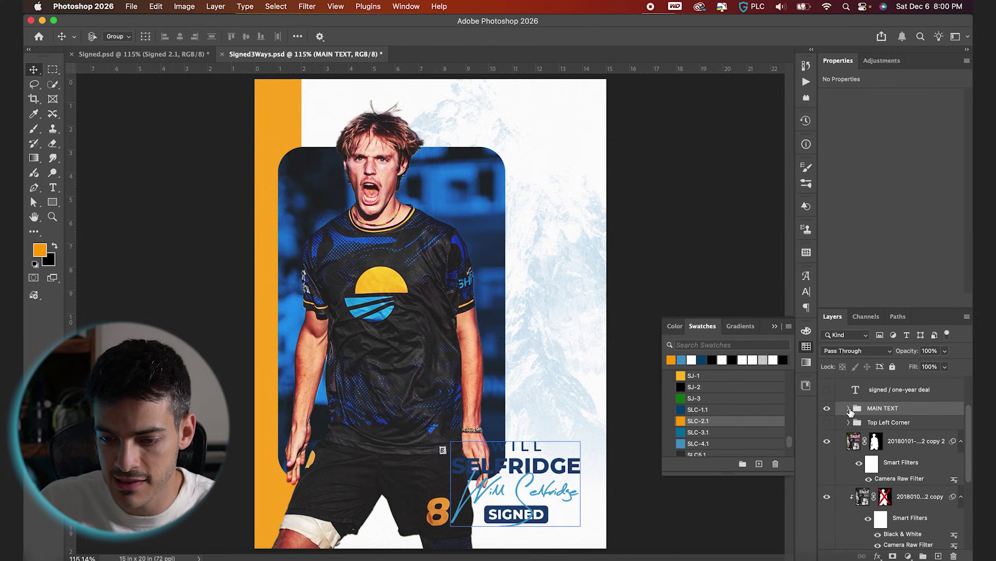
Copy the name text out of MAIN TEXT, hide MAIN TEXT, and move the copy mid-right.
{"action": "left_click", "coordinate": [882, 464]}
{"action": "left_click_drag", "start_coordinate": [883, 464], "coordinate": [867, 399]}
{"action": "left_click", "coordinate": [849, 431]}
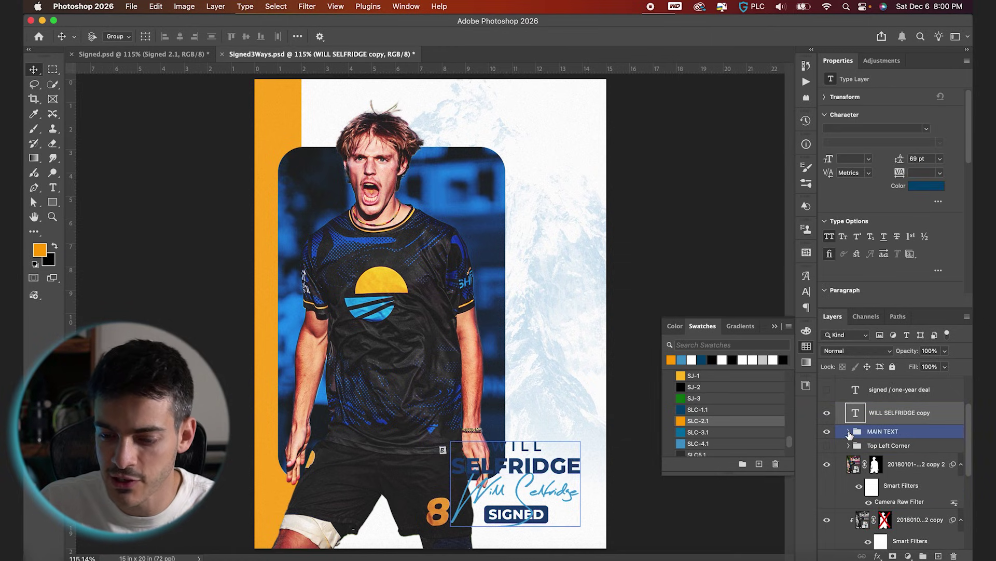
{"action": "left_click", "coordinate": [828, 431]}
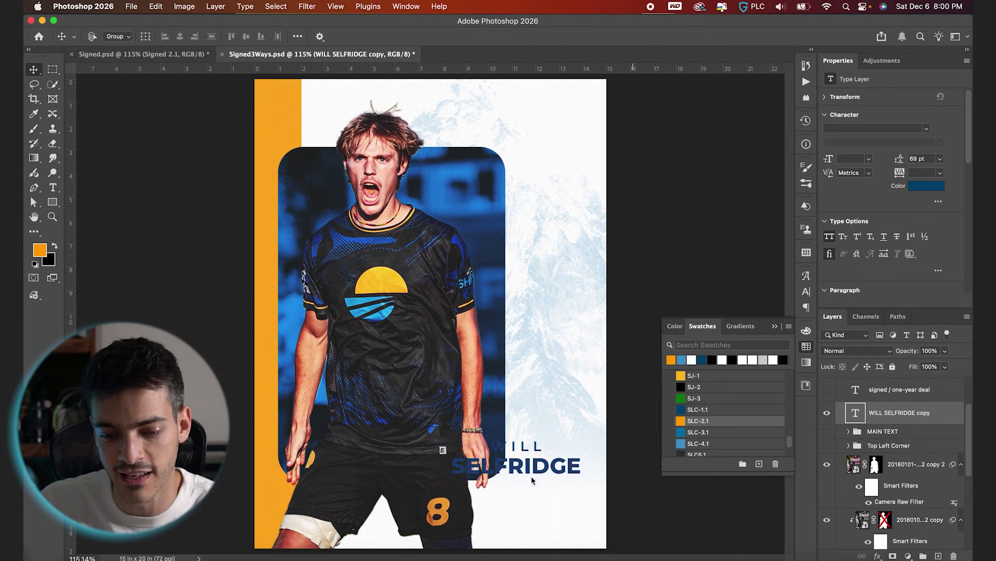
{"action": "left_click_drag", "start_coordinate": [553, 511], "coordinate": [573, 379]}
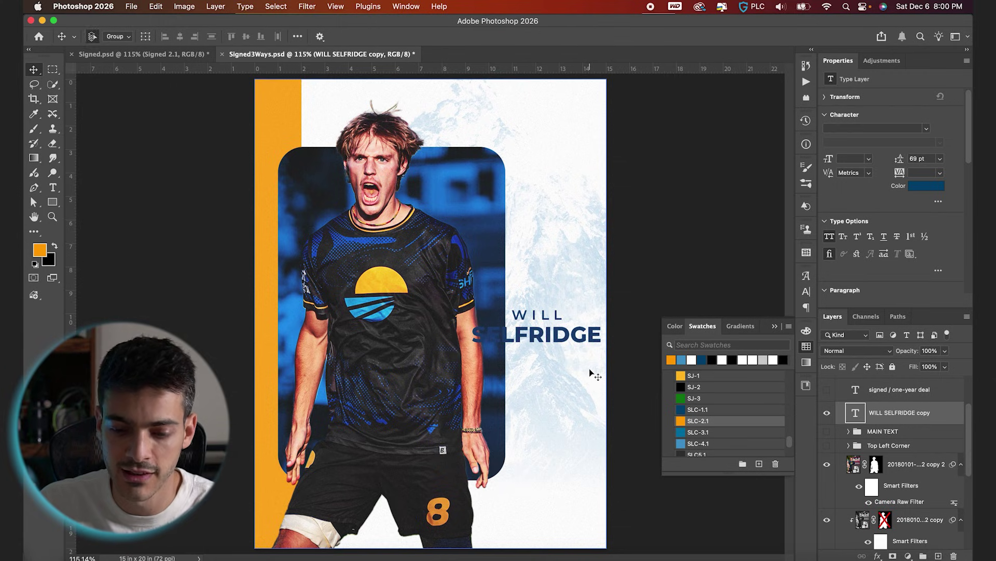
Rotate the name copy 90° to run vertically and centre-align it.
{"action": "key", "text": "super+t"}
{"action": "left_click_drag", "start_coordinate": [611, 361], "coordinate": [601, 216]}
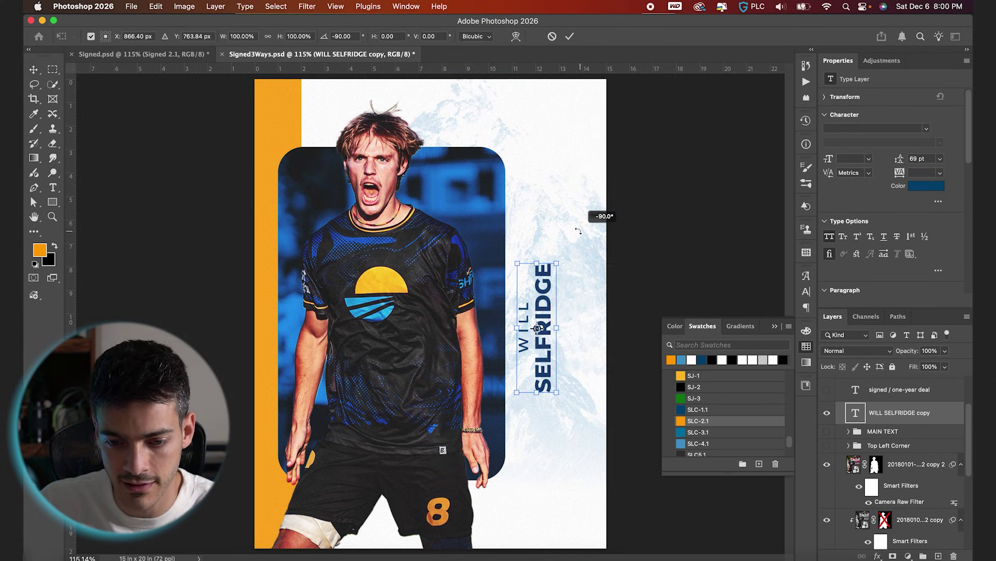
{"action": "key", "text": "Return"}
{"action": "key", "text": "t"}
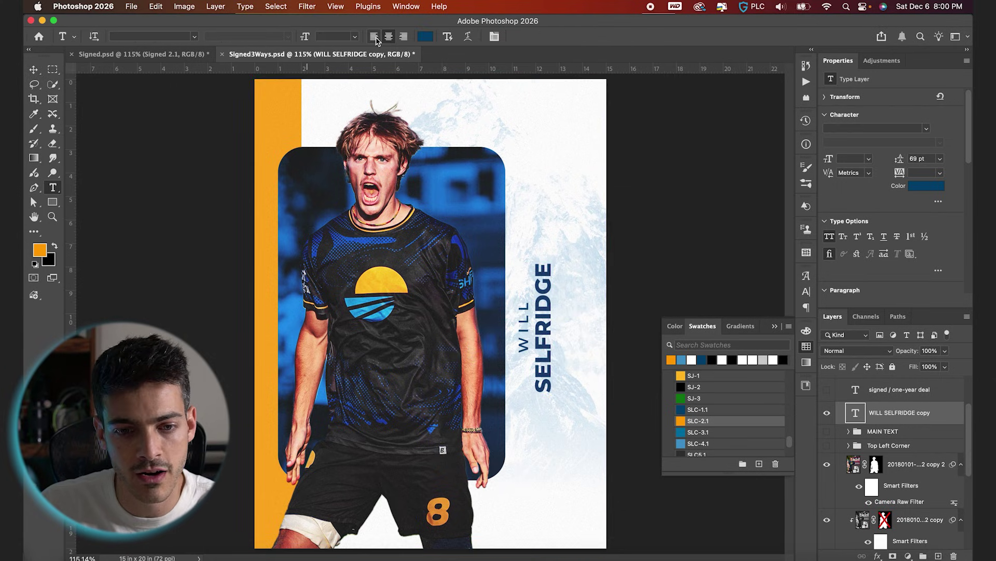
{"action": "left_click", "coordinate": [386, 38]}
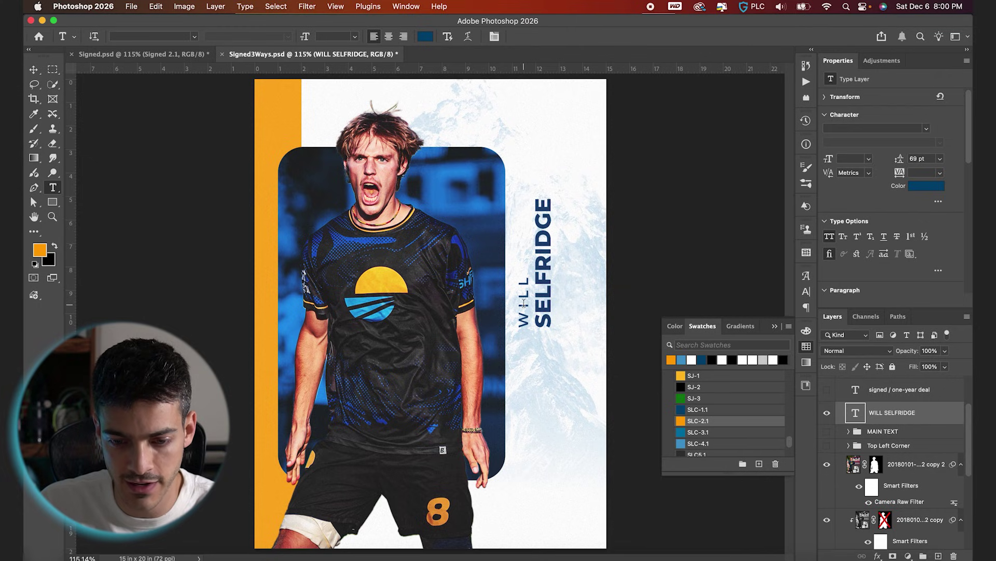
Set the first name to SemiBold and move the vertical name down and right.
{"action": "left_click", "coordinate": [527, 326]}
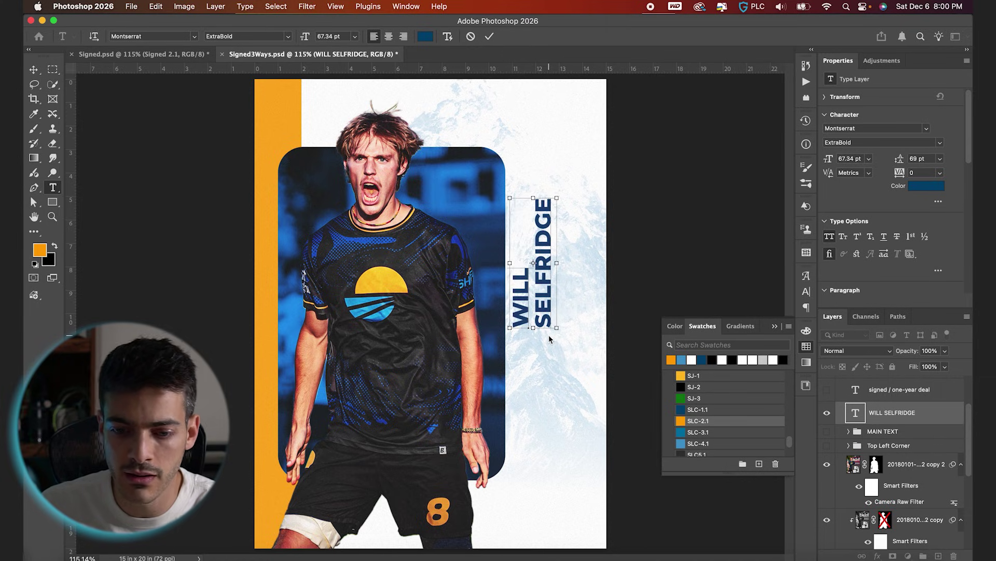
{"action": "key", "text": "shift+End"}
{"action": "left_click", "coordinate": [287, 37]}
{"action": "left_click", "coordinate": [275, 115]}
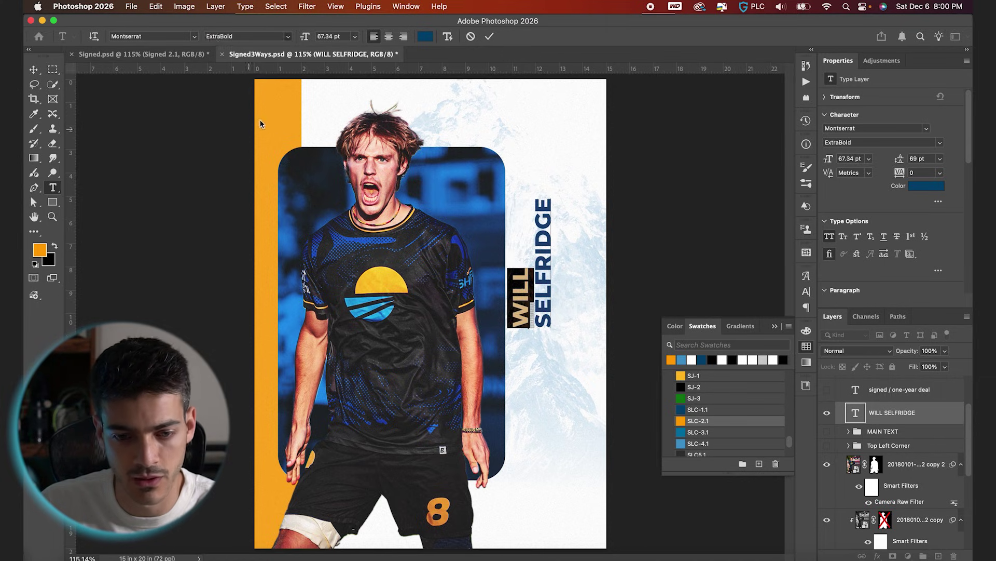
{"action": "left_click", "coordinate": [491, 39]}
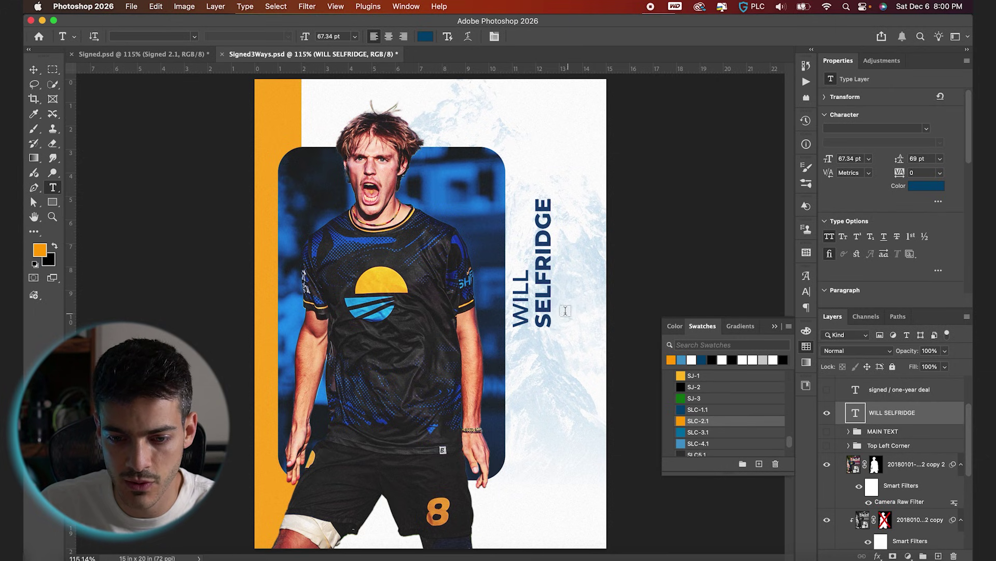
{"action": "key", "text": "v"}
{"action": "left_click_drag", "start_coordinate": [569, 318], "coordinate": [562, 438]}
{"action": "scroll", "coordinate": [562, 439], "scroll_direction": "up", "scroll_amount": 2}
Nudge the vertical name right and down.
{"action": "key", "text": "super+apostrophe"}
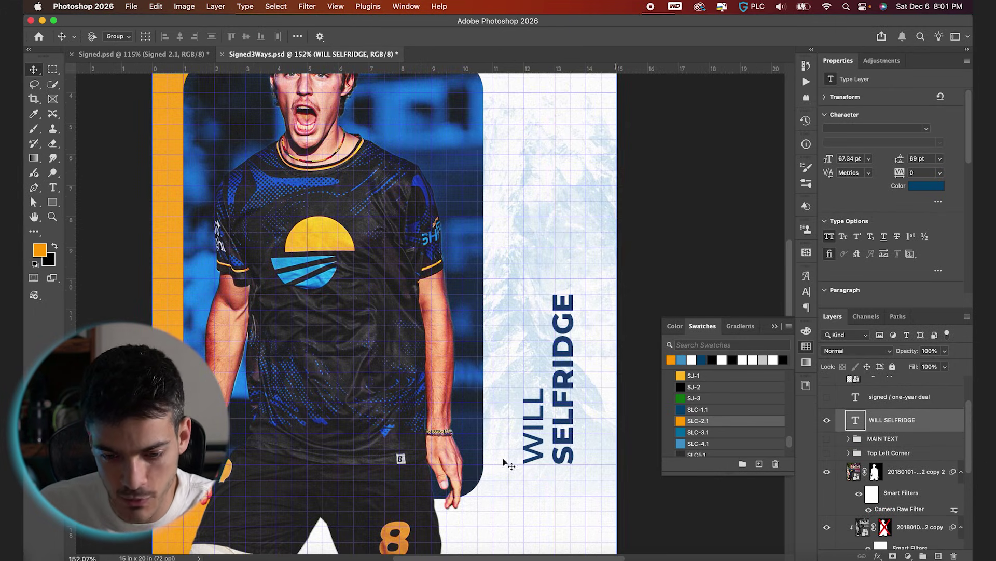
{"action": "key", "text": "shift+Right"}
{"action": "key", "text": "shift+Right"}
{"action": "key", "text": "shift+Right"}
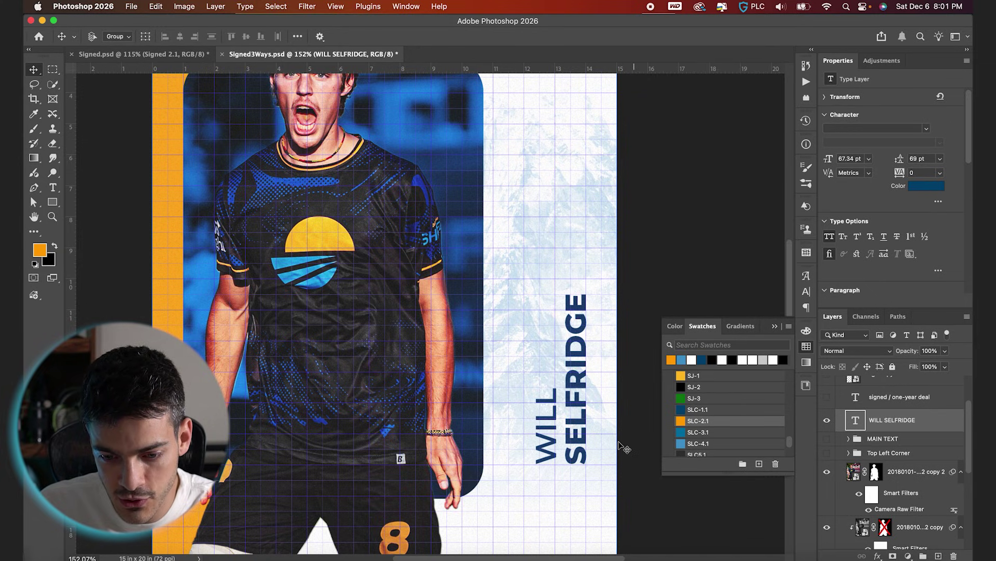
{"action": "key", "text": "shift+Down"}
{"action": "key", "text": "shift+Down"}
{"action": "key", "text": "shift+Down"}
{"action": "key", "text": "shift+Down"}
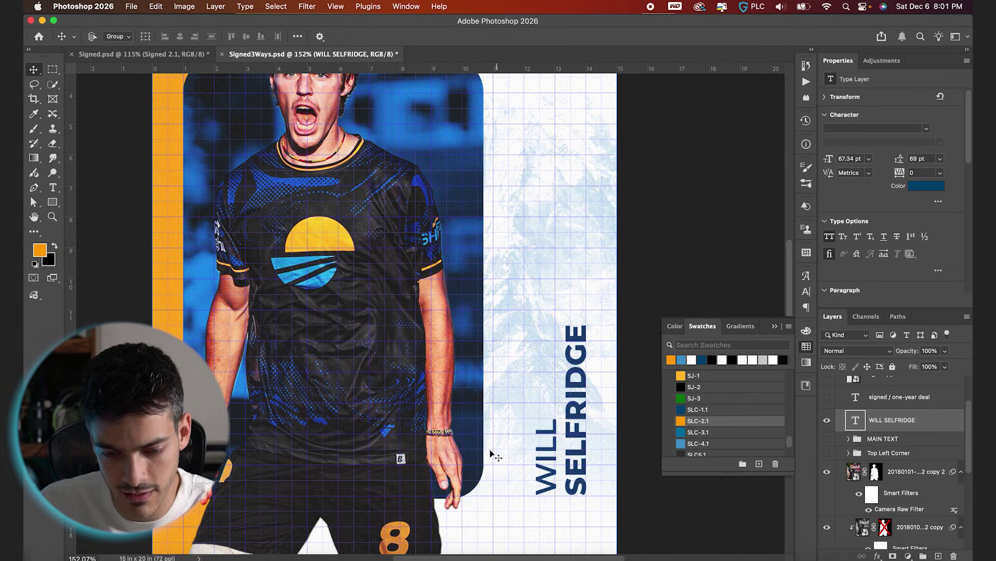
Widen the photo's rounded blue frame to the right, to 10.39 in.
{"action": "scroll", "coordinate": [906, 476], "scroll_direction": "down", "scroll_amount": 5}
{"action": "left_click", "coordinate": [881, 502]}
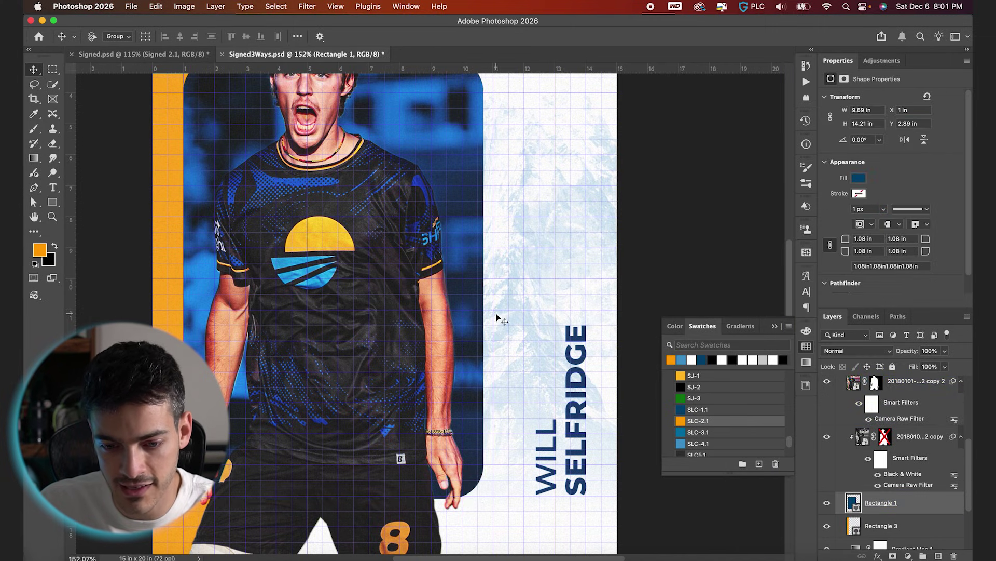
{"action": "key", "text": "super+t"}
{"action": "left_click_drag", "start_coordinate": [483, 279], "coordinate": [507, 278]}
{"action": "key", "text": "Return"}
{"action": "key", "text": "super+0"}
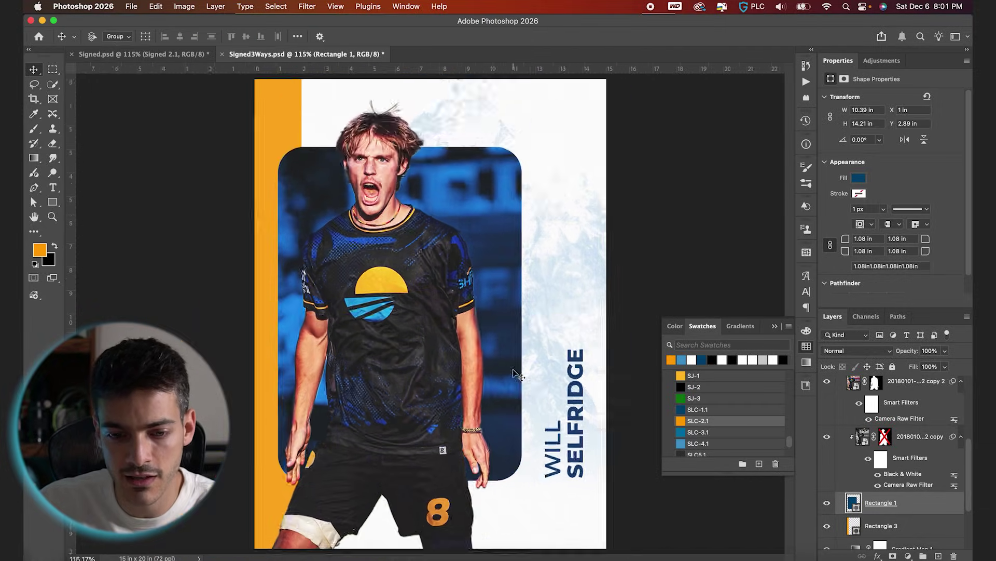
Enlarge the top player photo to about 107% and reposition it.
{"action": "scroll", "coordinate": [517, 374], "scroll_direction": "down", "scroll_amount": 3}
{"action": "left_click", "coordinate": [864, 438]}
{"action": "left_click", "coordinate": [874, 408]}
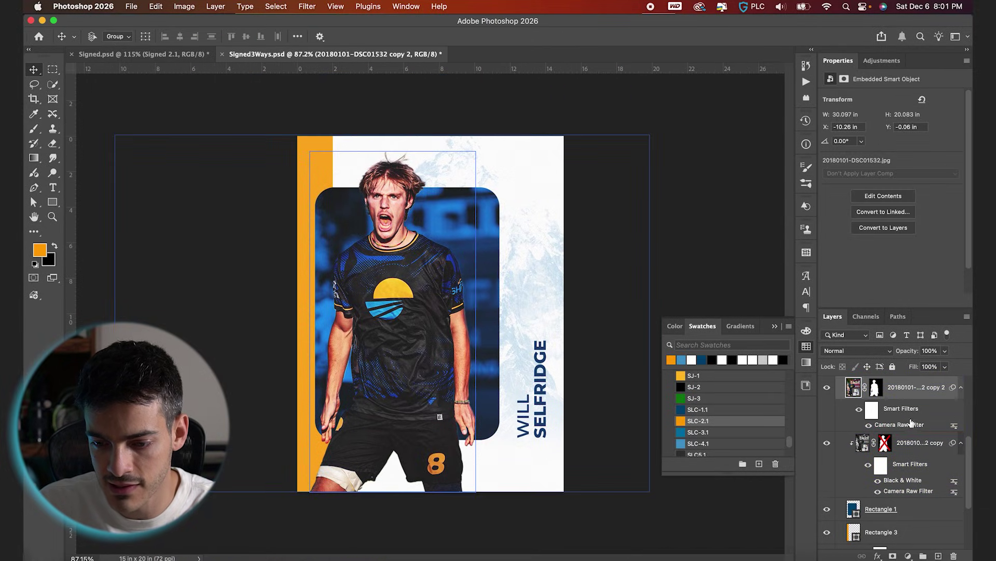
{"action": "key", "text": "super+t"}
{"action": "left_click_drag", "start_coordinate": [649, 133], "coordinate": [685, 112]}
{"action": "left_click_drag", "start_coordinate": [543, 300], "coordinate": [545, 301]}
{"action": "key", "text": "Return"}
{"action": "left_click", "coordinate": [544, 300], "text": "super"}
{"action": "scroll", "coordinate": [470, 353], "scroll_direction": "up", "scroll_amount": 4}
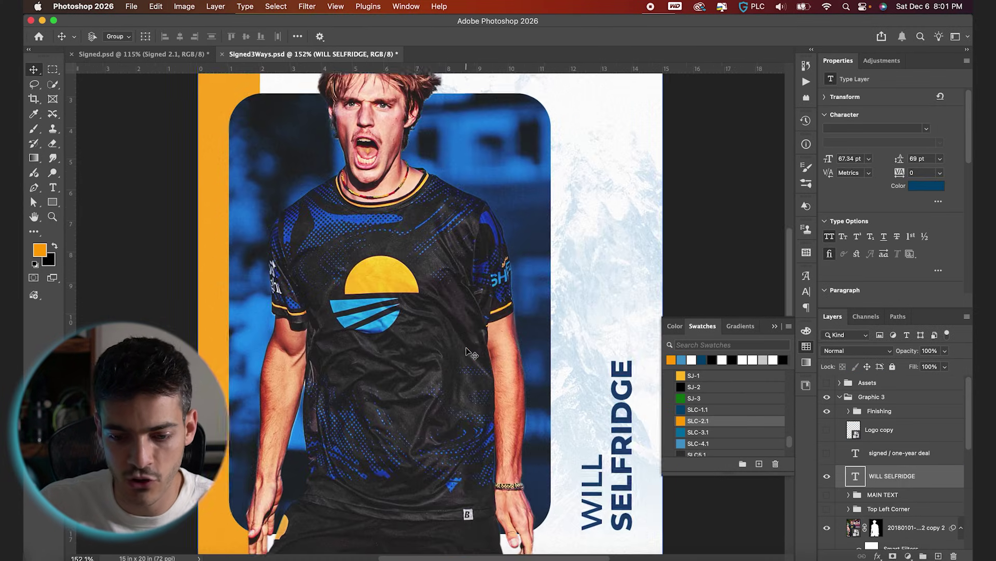
{"action": "left_click_drag", "start_coordinate": [562, 437], "coordinate": [559, 387]}
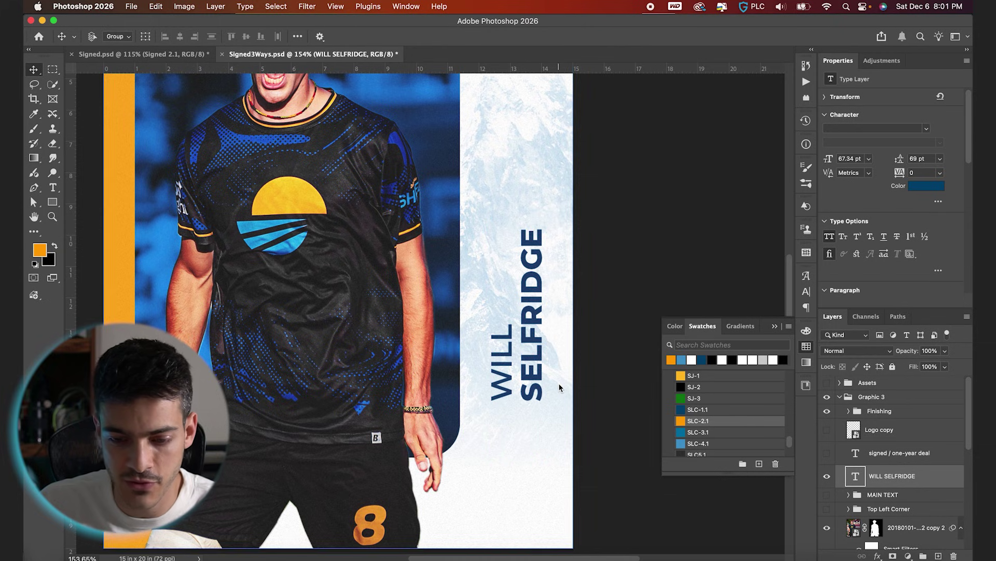
On a new layer, draw an SLC-1.1 dark blue square under the name with 0.25 in corners.
{"action": "key", "text": "super+shift+alt+n"}
{"action": "key", "text": "u"}
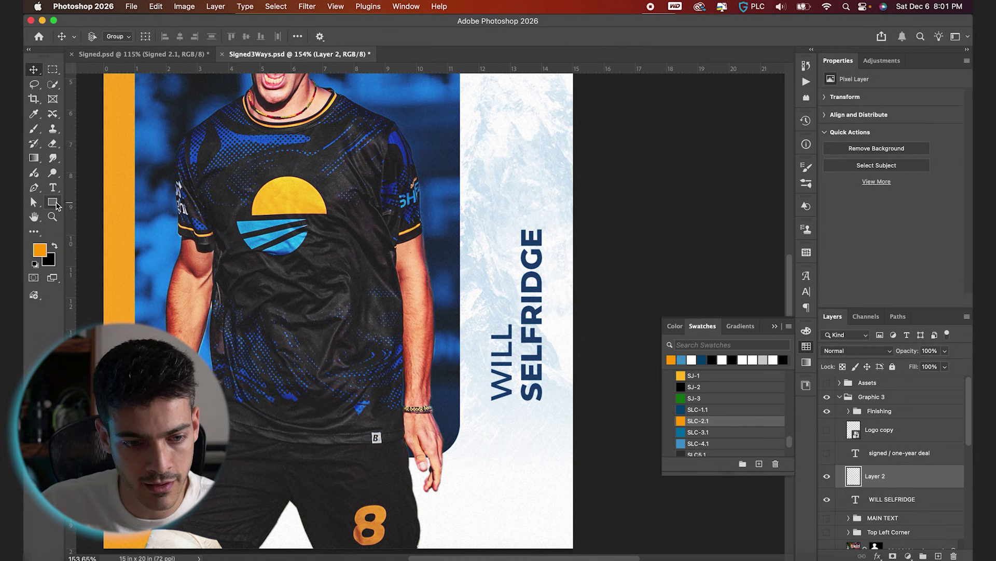
{"action": "scroll", "coordinate": [596, 443], "scroll_direction": "up", "scroll_amount": 3}
{"action": "left_click", "coordinate": [685, 409]}
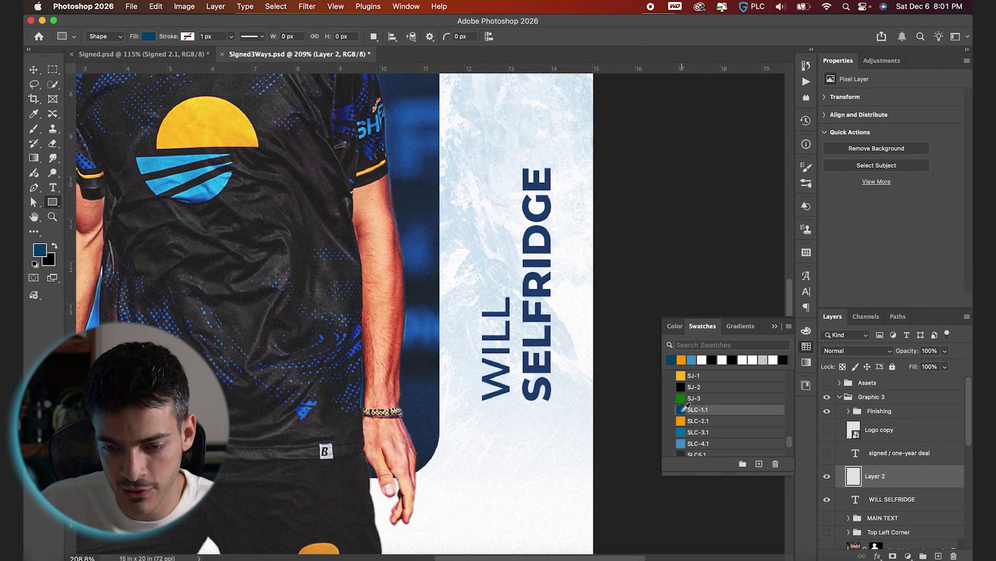
{"action": "left_click_drag", "start_coordinate": [483, 398], "coordinate": [555, 466]}
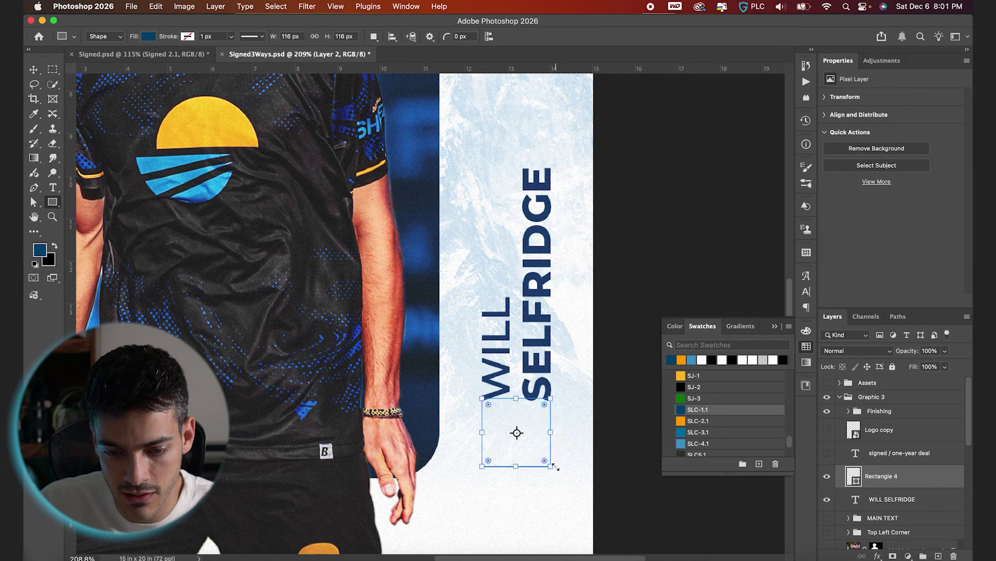
{"action": "left_click_drag", "start_coordinate": [543, 404], "coordinate": [528, 445]}
Make the Logo copy layer visible again over the square.
{"action": "key", "text": "v"}
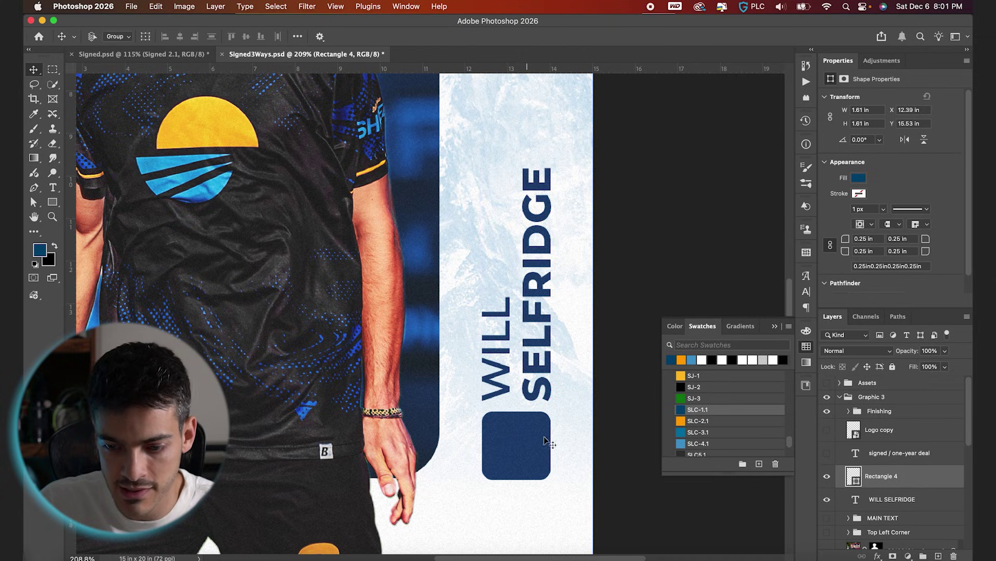
{"action": "left_click", "coordinate": [841, 429]}
{"action": "left_click", "coordinate": [827, 429]}
Move the logo onto the navy rounded square, scale it up and shift it right.
{"action": "scroll", "coordinate": [346, 480], "scroll_direction": "down", "scroll_amount": 1}
{"action": "scroll", "coordinate": [347, 480], "scroll_direction": "down", "scroll_amount": 3}
{"action": "left_click_drag", "start_coordinate": [175, 476], "coordinate": [467, 384]}
{"action": "scroll", "coordinate": [465, 382], "scroll_direction": "up", "scroll_amount": 5}
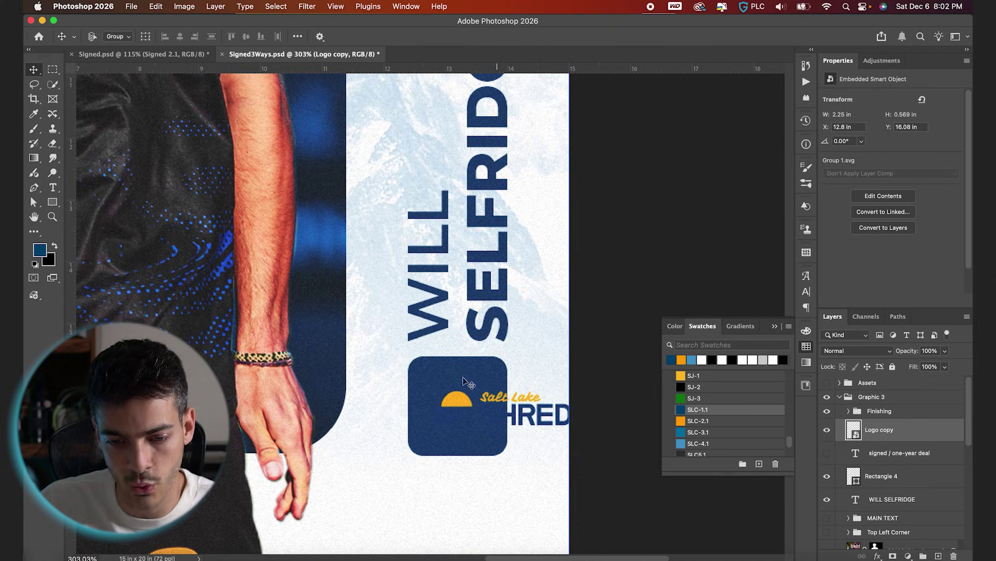
{"action": "key", "text": "super+t"}
{"action": "left_click_drag", "start_coordinate": [428, 388], "coordinate": [410, 363]}
{"action": "key", "text": "Return"}
{"action": "left_click_drag", "start_coordinate": [496, 421], "coordinate": [539, 423]}
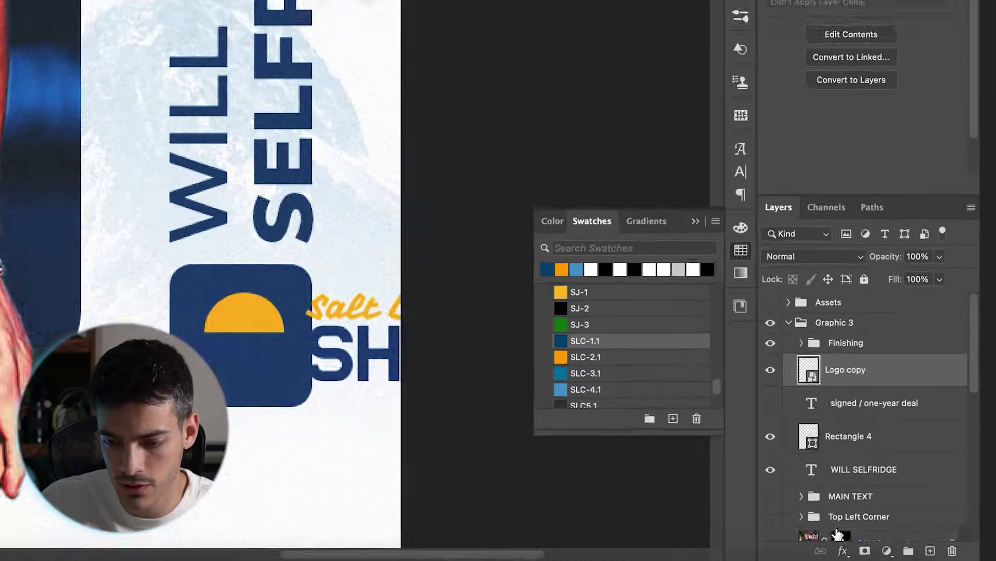
Add a white (ffffff) Color Overlay effect to the logo.
{"action": "left_click", "coordinate": [877, 556]}
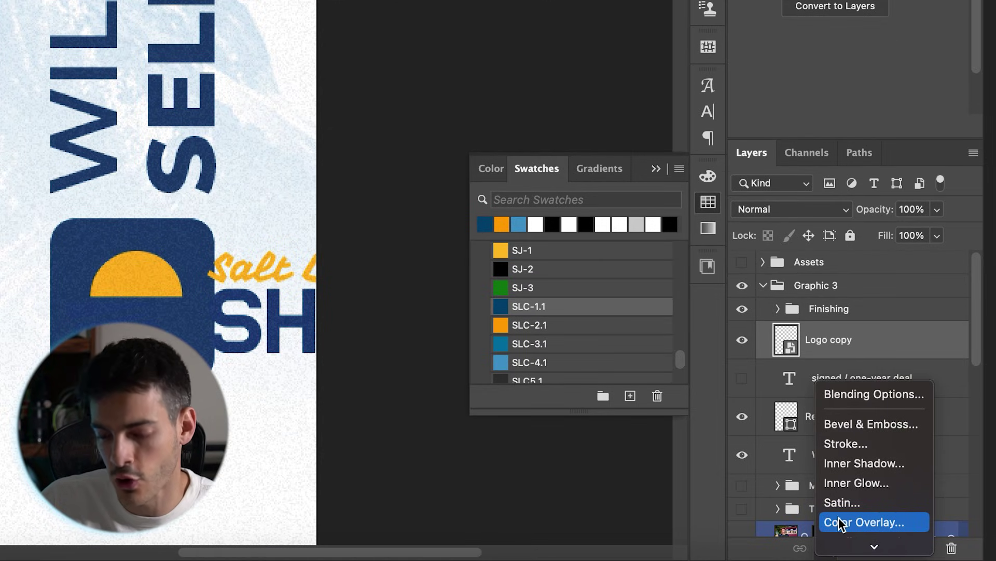
{"action": "left_click", "coordinate": [840, 522]}
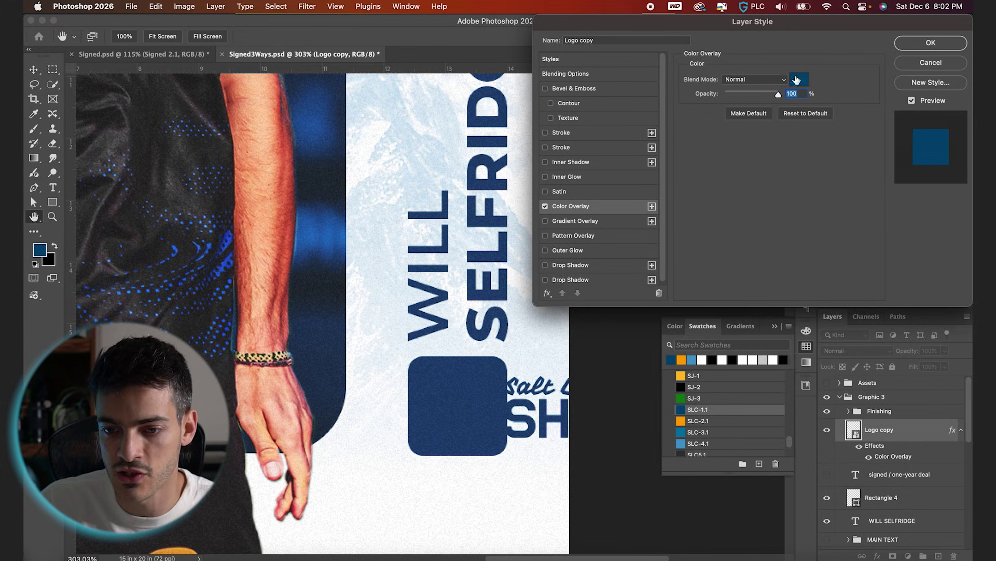
{"action": "left_click", "coordinate": [798, 79]}
{"action": "type", "text": "ffffff"}
{"action": "key", "text": "Return"}
{"action": "key", "text": "Return"}
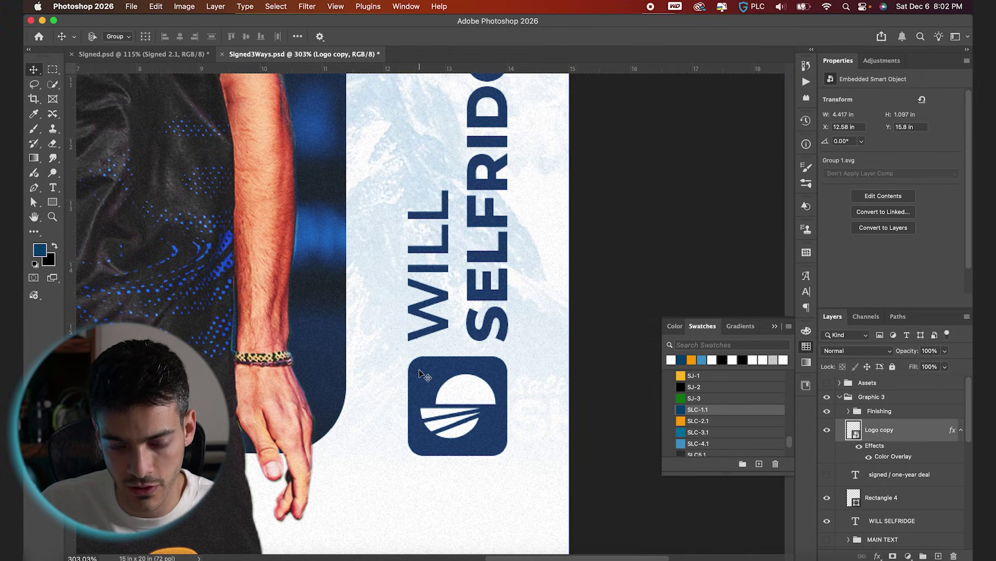
Move the signed / one-year deal text layer above Logo copy.
{"action": "left_click", "coordinate": [854, 500]}
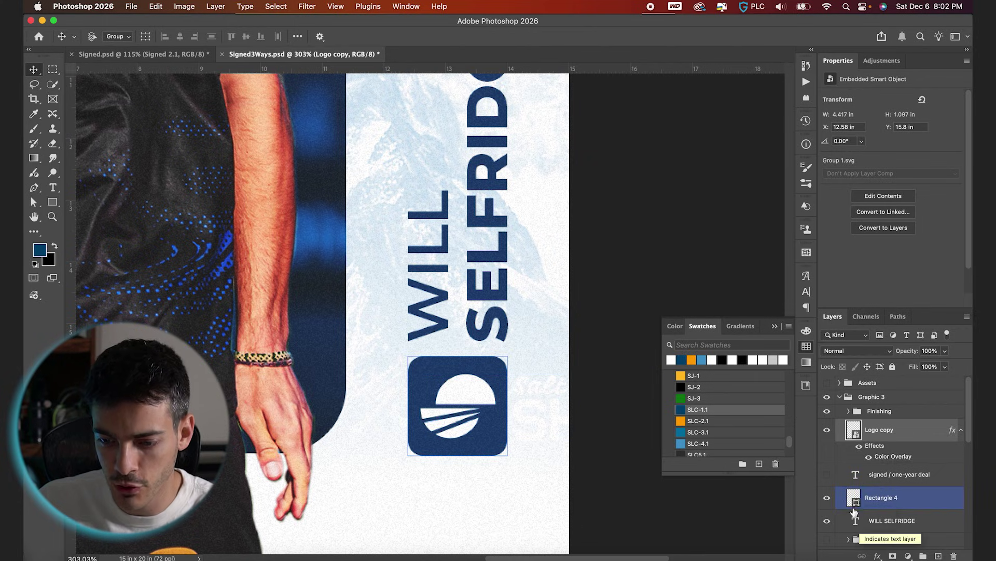
{"action": "left_click", "coordinate": [859, 449]}
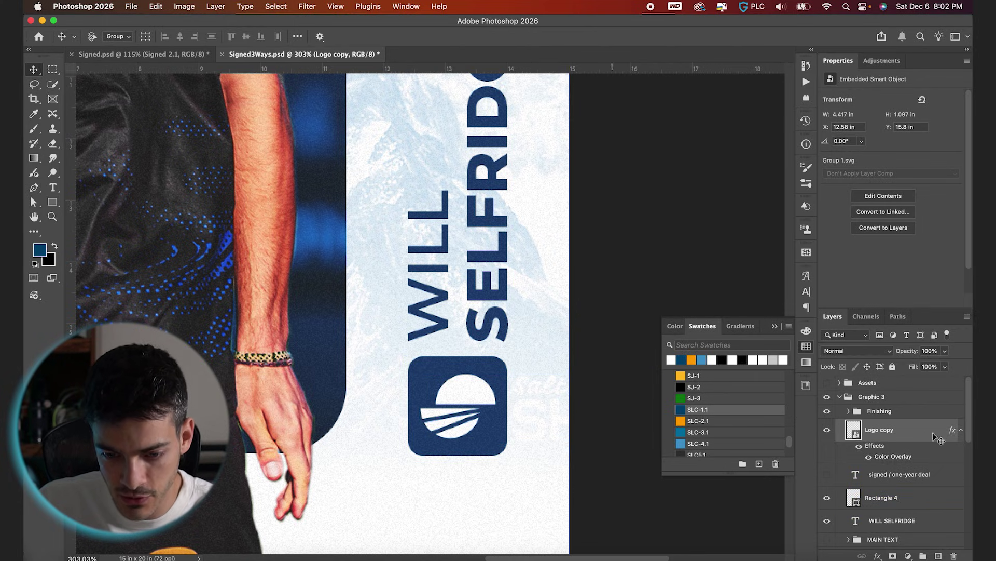
{"action": "left_click", "coordinate": [861, 474]}
{"action": "key", "text": "super+bracketright"}
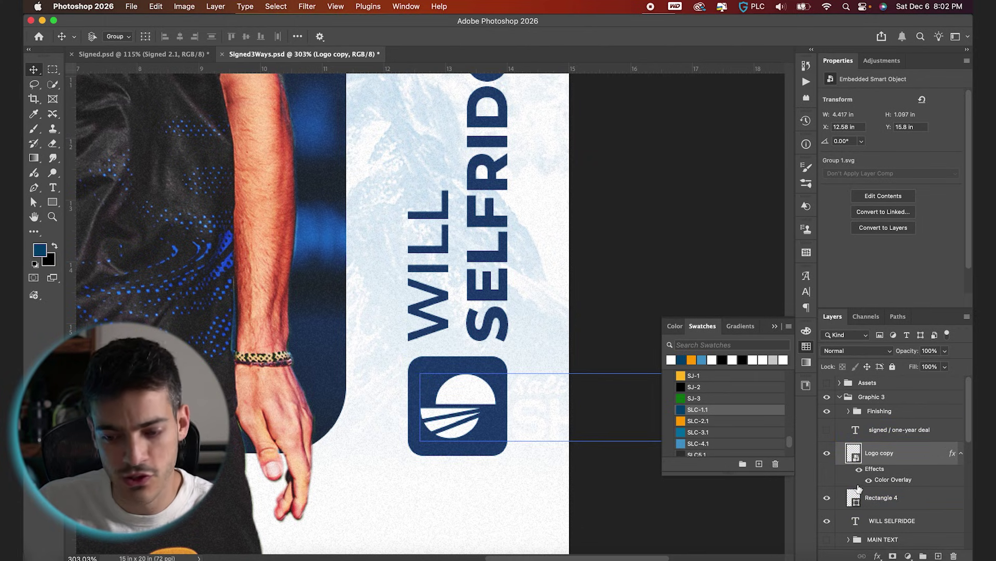
Clip the logo to Rectangle 4 and duplicate it as Logo copy 2, revealing the yellow sun.
{"action": "key", "text": "super+alt+g"}
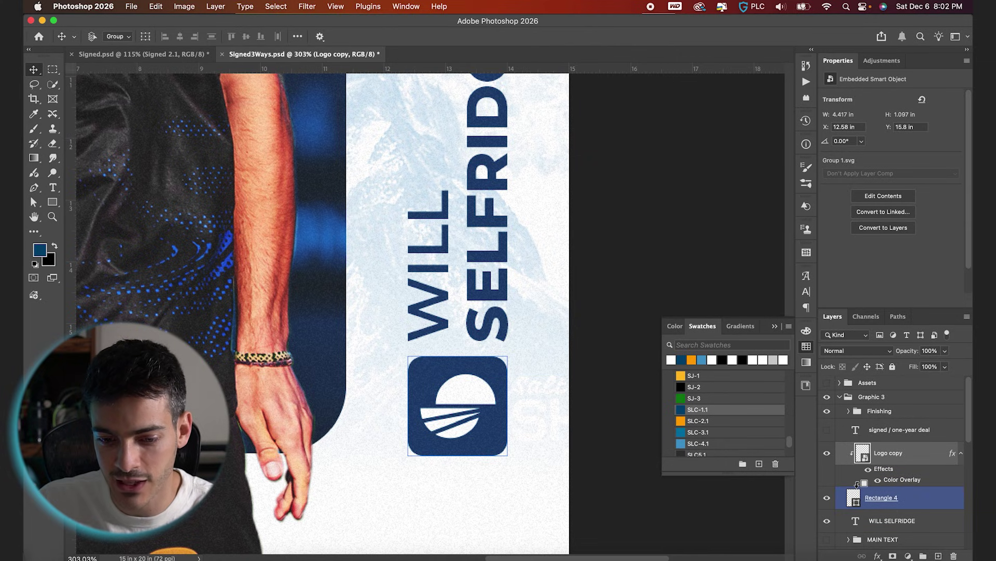
{"action": "left_click_drag", "start_coordinate": [863, 466], "coordinate": [871, 514]}
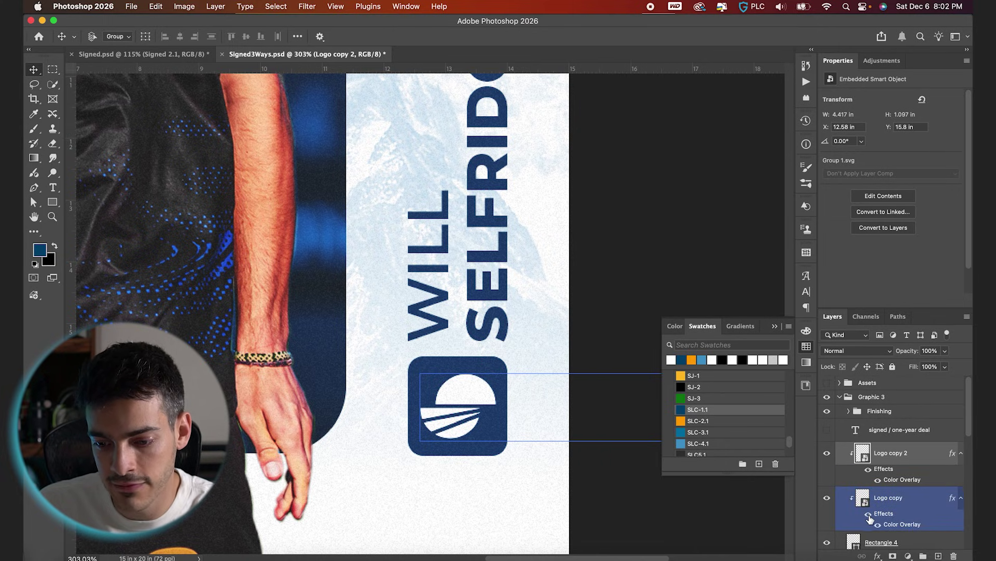
{"action": "left_click_drag", "start_coordinate": [869, 518], "coordinate": [861, 502]}
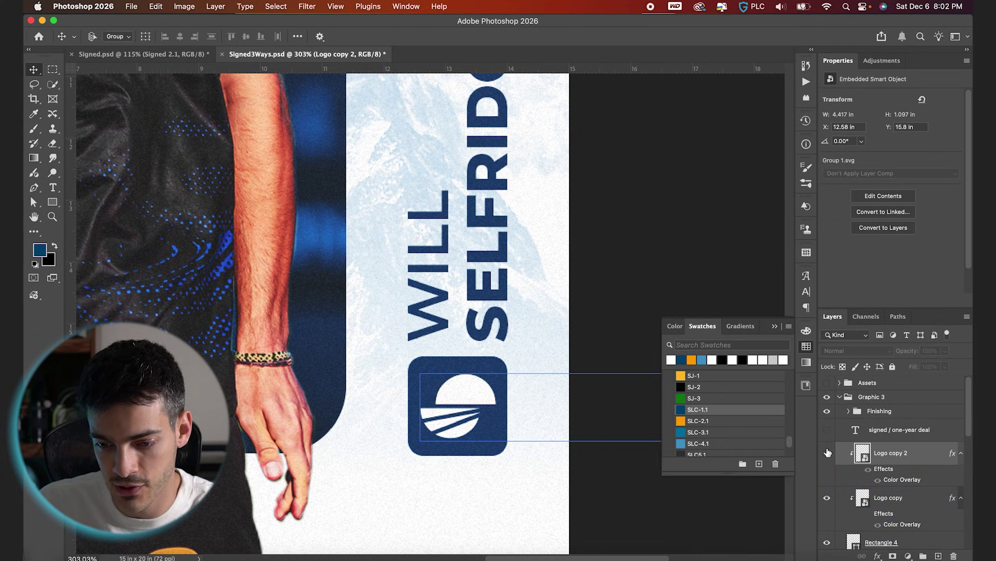
{"action": "key", "text": "super+comma"}
{"action": "left_click", "coordinate": [857, 458]}
{"action": "key", "text": "super+comma"}
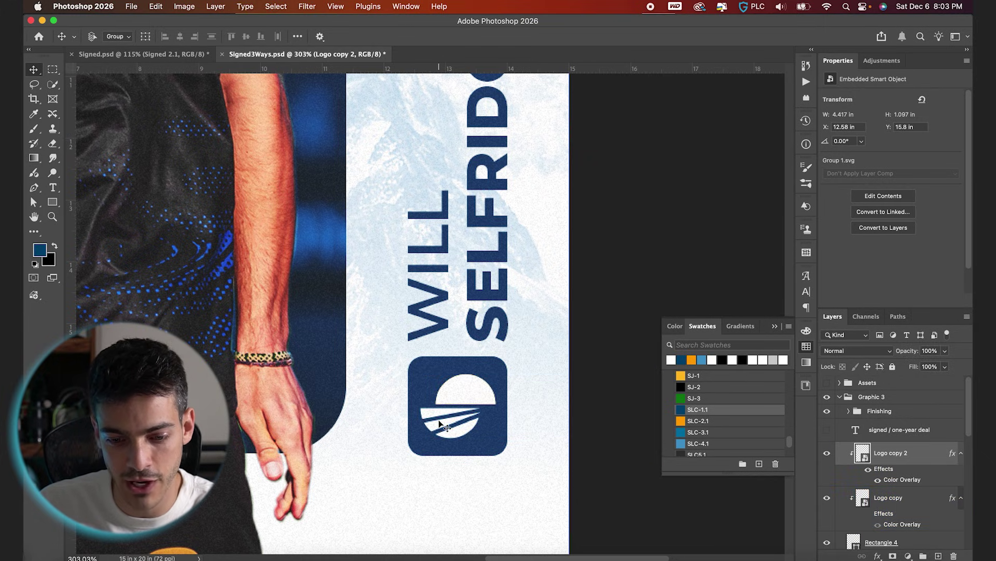
Mask Logo copy 2 to the logo's striped lower half using a rectangular selection.
{"action": "scroll", "coordinate": [440, 423], "scroll_direction": "up", "scroll_amount": 4}
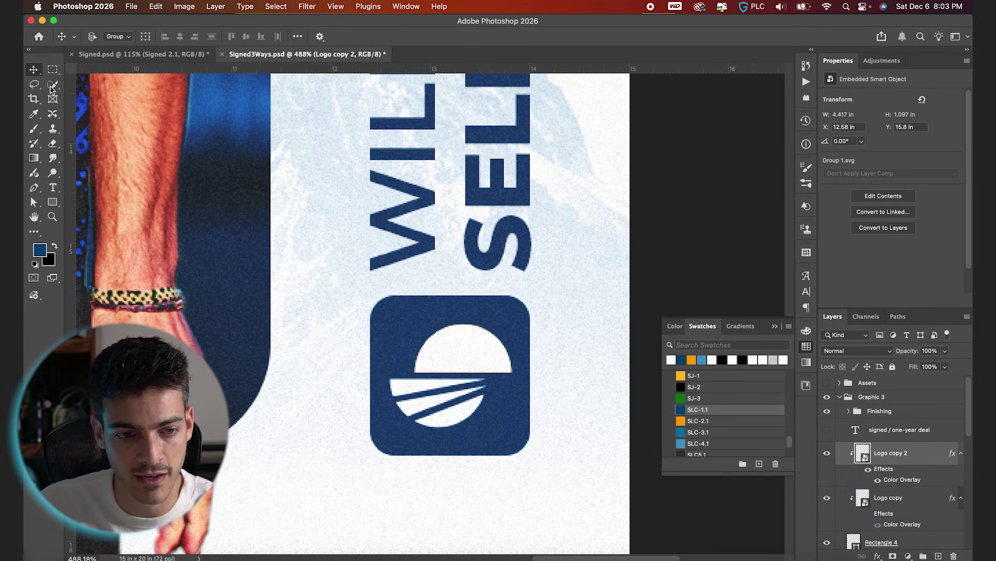
{"action": "left_click", "coordinate": [53, 69]}
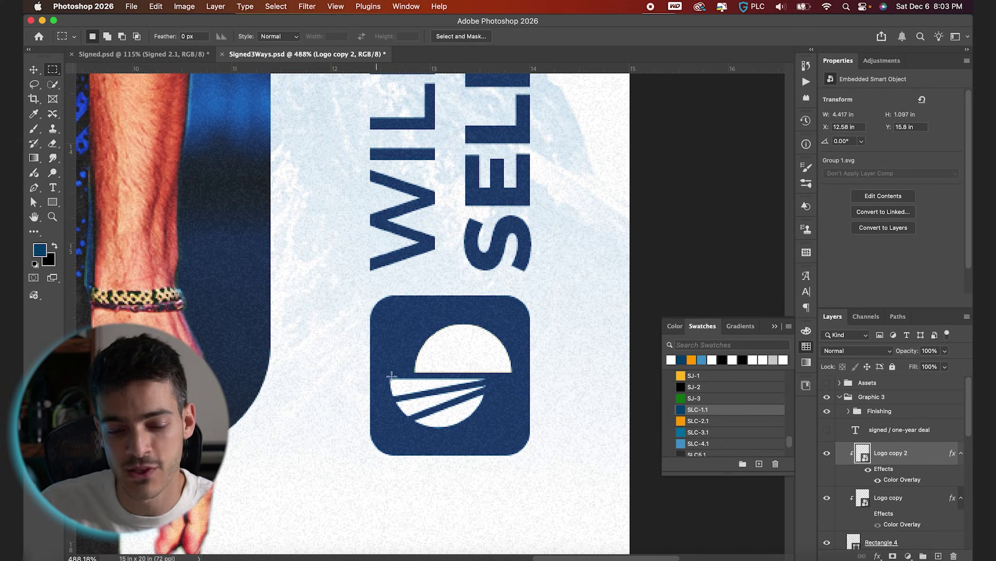
{"action": "left_click_drag", "start_coordinate": [371, 373], "coordinate": [545, 439]}
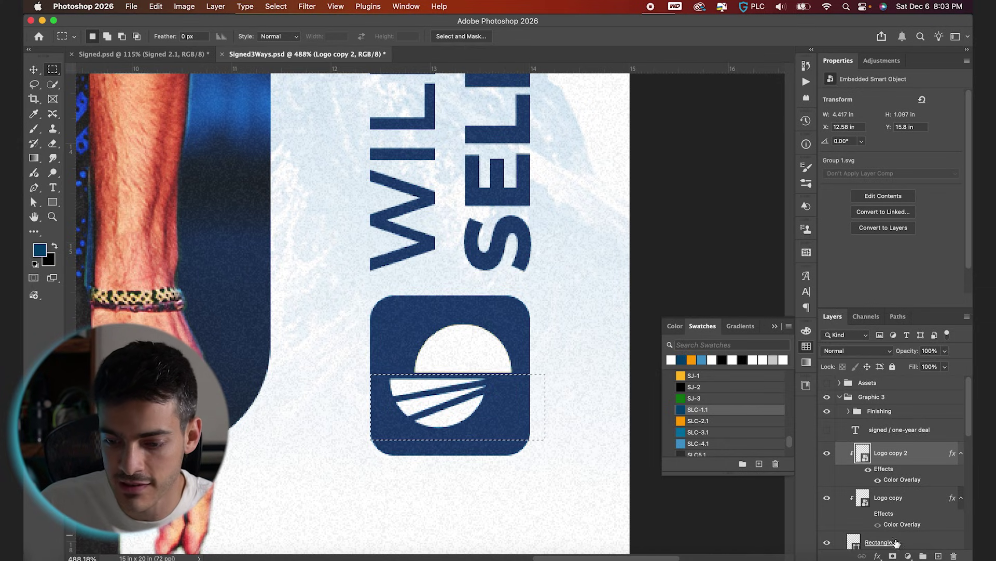
{"action": "left_click", "coordinate": [893, 556]}
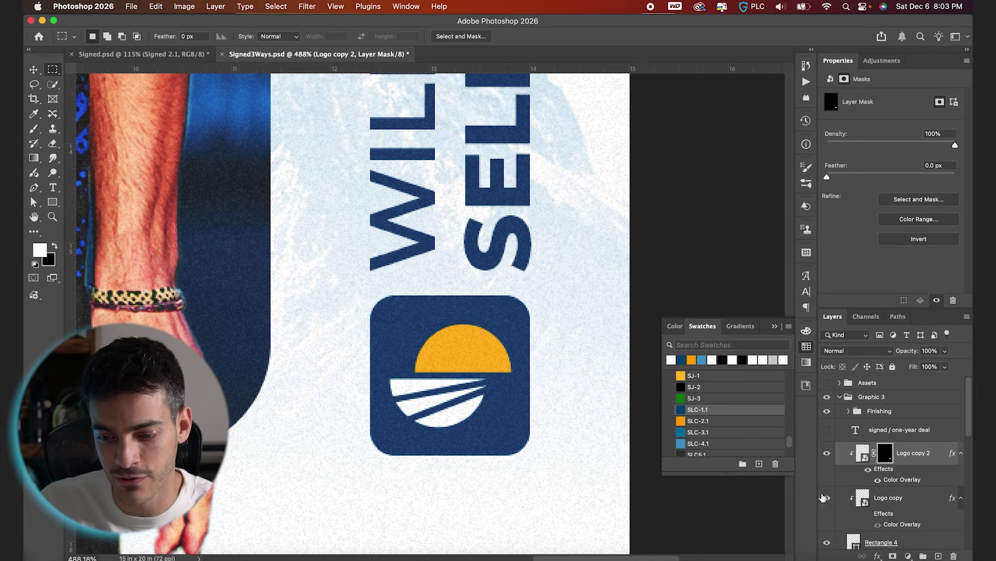
{"action": "left_click", "coordinate": [863, 503]}
{"action": "left_click", "coordinate": [827, 498]}
{"action": "left_click", "coordinate": [828, 497]}
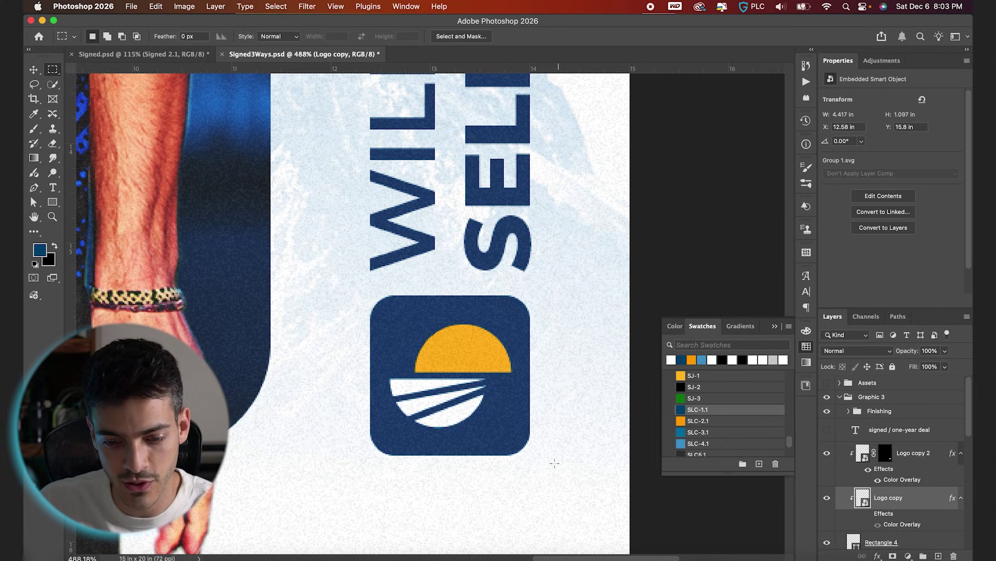
{"action": "key", "text": "v"}
{"action": "key", "text": "super+0"}
{"action": "left_click", "coordinate": [914, 452]}
{"action": "scroll", "coordinate": [901, 467], "scroll_direction": "down", "scroll_amount": 3}
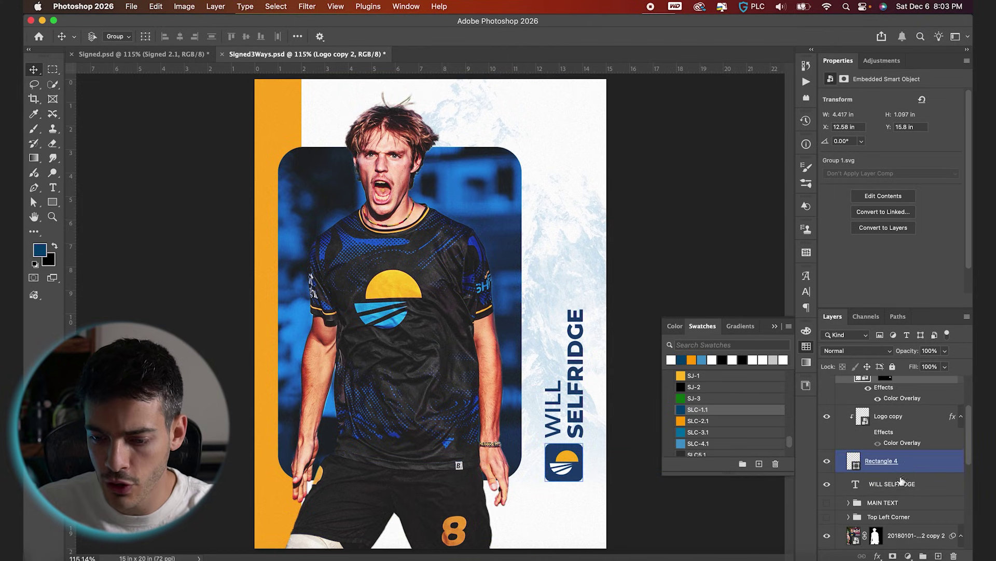
{"action": "left_click", "coordinate": [901, 487]}
{"action": "left_click", "coordinate": [889, 416], "text": "shift"}
{"action": "key", "text": "super+g"}
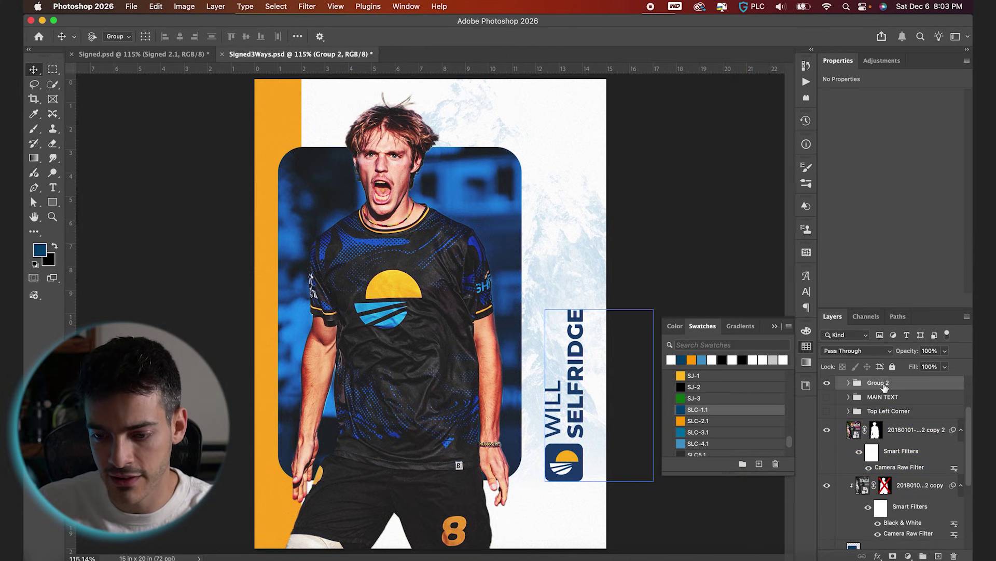
{"action": "type", "text": "MAIN TEXT"}
{"action": "key", "text": "Return"}
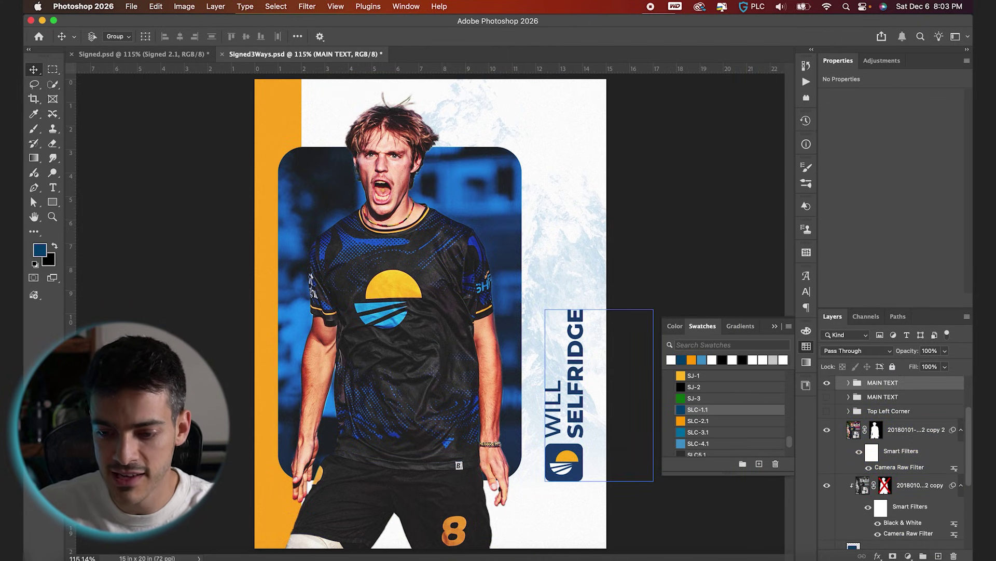
{"action": "key", "text": "t"}
{"action": "left_click_drag", "start_coordinate": [581, 435], "coordinate": [582, 308]}
{"action": "left_click", "coordinate": [289, 36]}
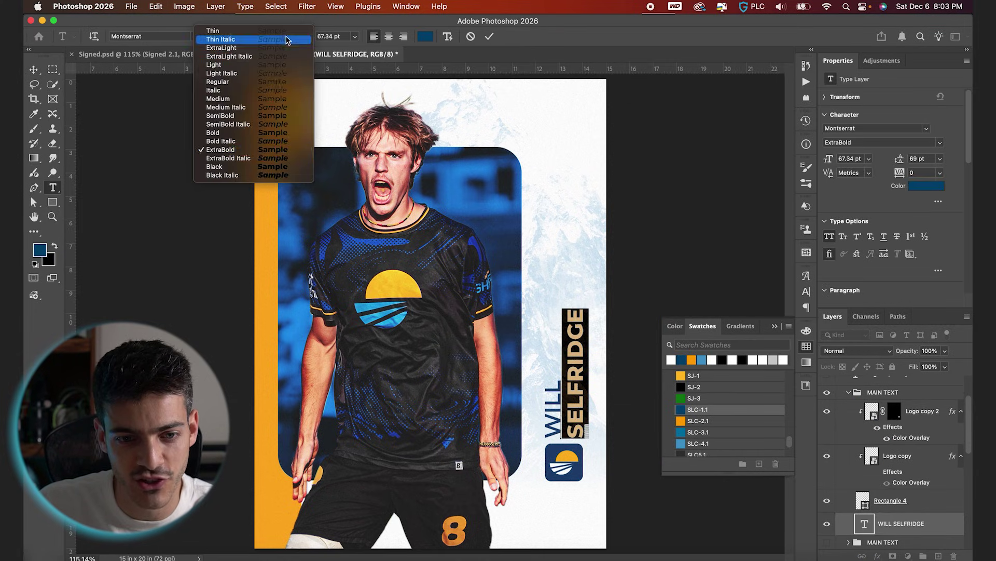
{"action": "left_click", "coordinate": [262, 171]}
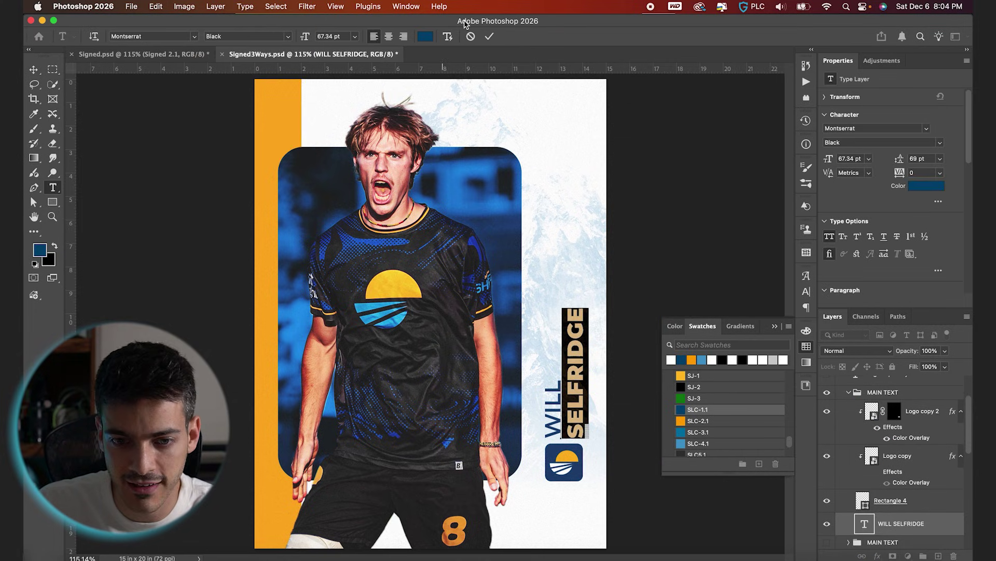
{"action": "left_click", "coordinate": [857, 419]}
Move the SIGNED group out and place the badge in the poster's top-left corner.
{"action": "key", "text": "v"}
{"action": "left_click", "coordinate": [867, 455]}
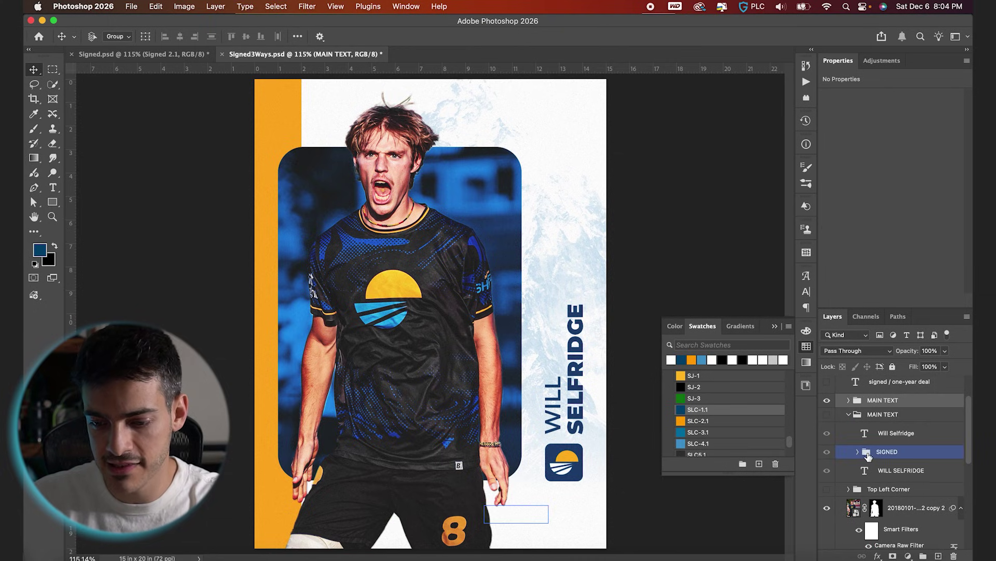
{"action": "left_click_drag", "start_coordinate": [868, 455], "coordinate": [870, 408]}
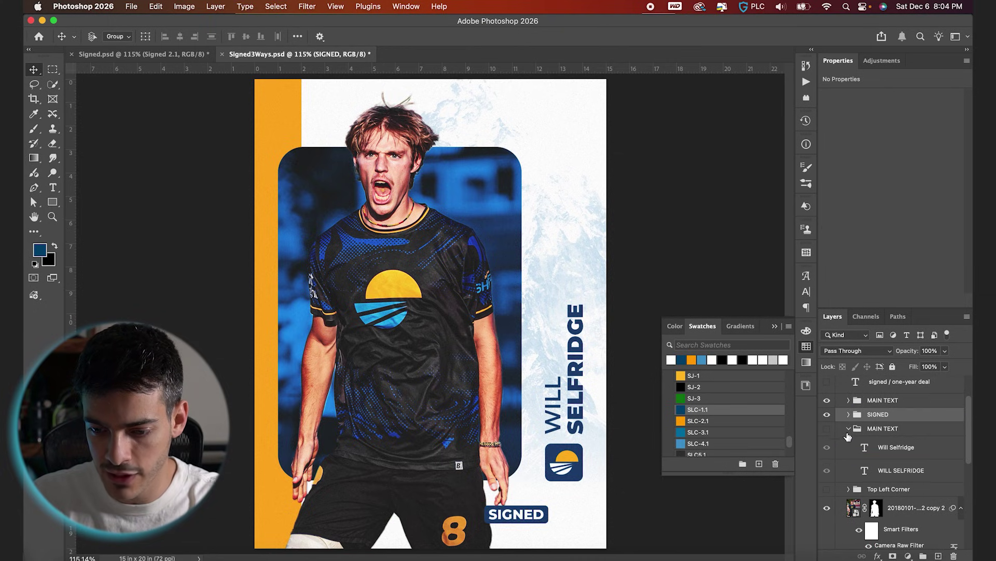
{"action": "left_click_drag", "start_coordinate": [548, 536], "coordinate": [340, 134]}
{"action": "key", "text": "ctrl+apostrophe"}
{"action": "scroll", "coordinate": [340, 133], "scroll_direction": "up", "scroll_amount": 3}
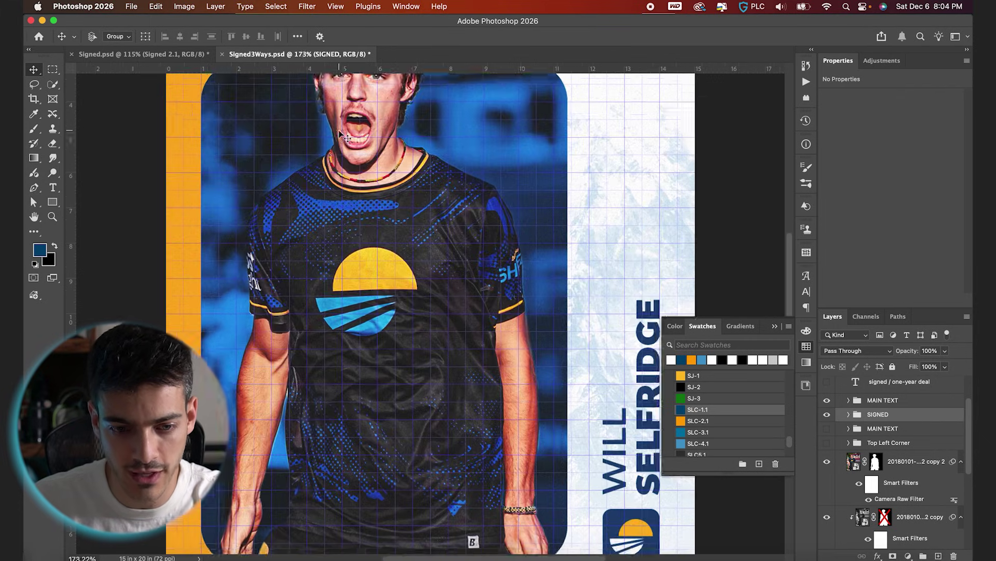
{"action": "scroll", "coordinate": [339, 134], "scroll_direction": "up", "scroll_amount": 5}
{"action": "scroll", "coordinate": [339, 134], "scroll_direction": "left", "scroll_amount": 3}
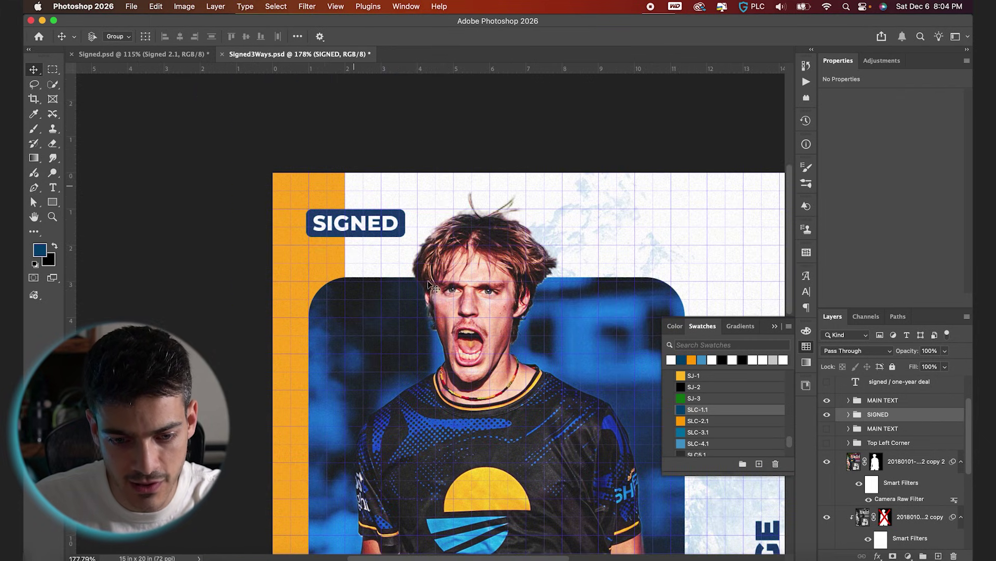
{"action": "key", "text": "Left"}
{"action": "key", "text": "Left"}
{"action": "key", "text": "Left"}
{"action": "key", "text": "Left"}
{"action": "key", "text": "Left"}
{"action": "key", "text": "Left"}
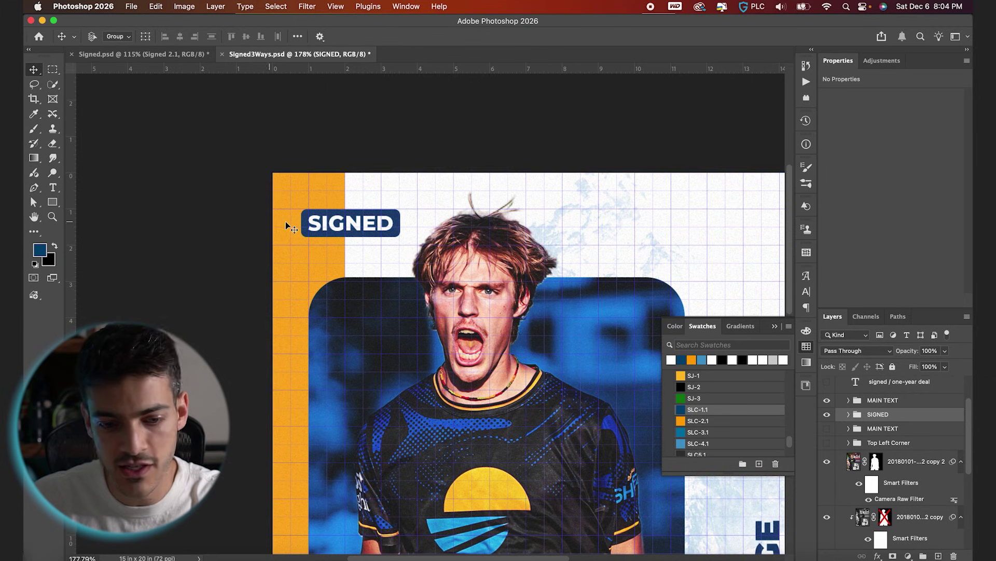
Stretch the badge's Rectangle 2 out to the poster's left edge.
{"action": "left_click", "coordinate": [849, 414]}
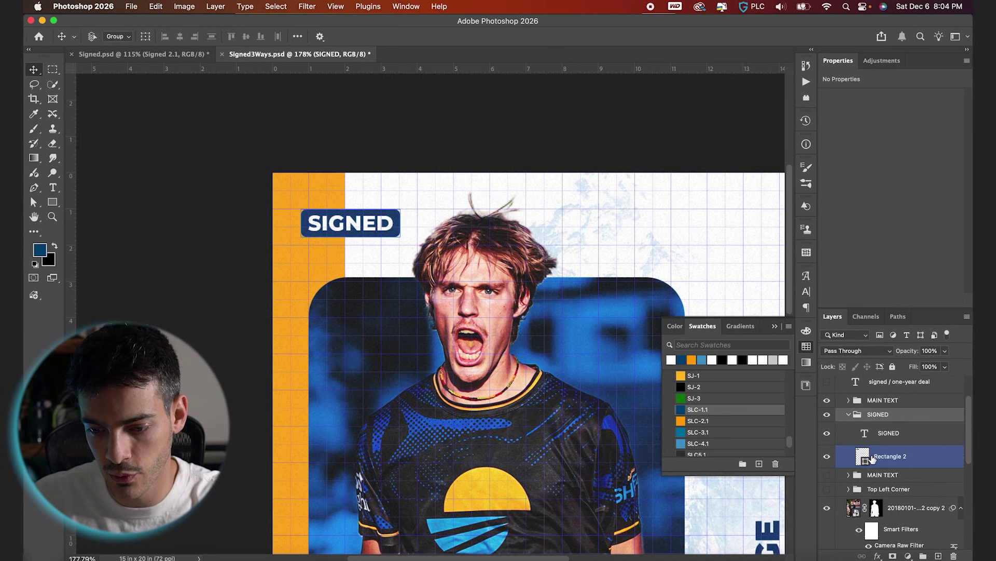
{"action": "left_click", "coordinate": [858, 457]}
{"action": "left_click_drag", "start_coordinate": [301, 223], "coordinate": [240, 223]}
{"action": "left_click", "coordinate": [882, 436]}
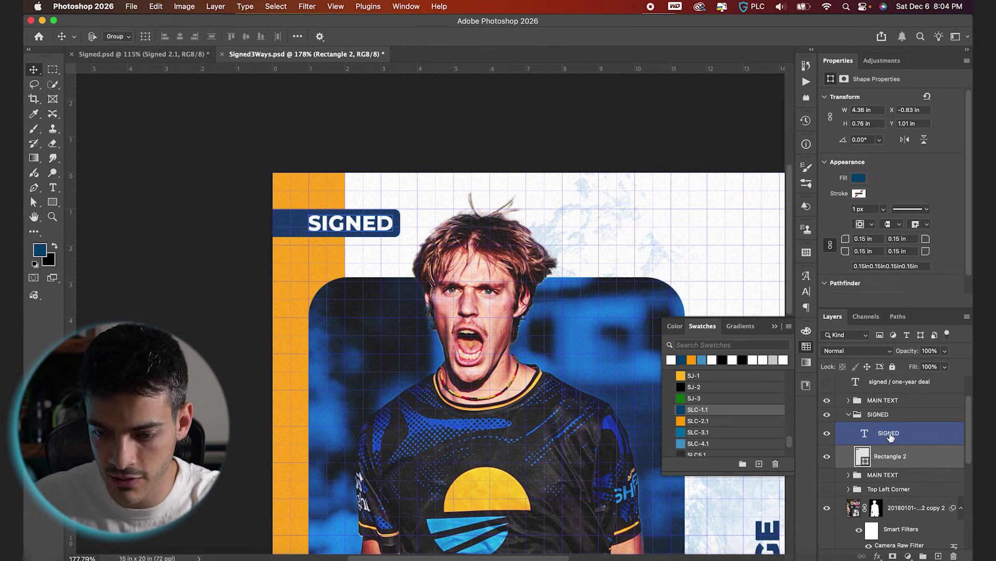
{"action": "left_click", "coordinate": [882, 456]}
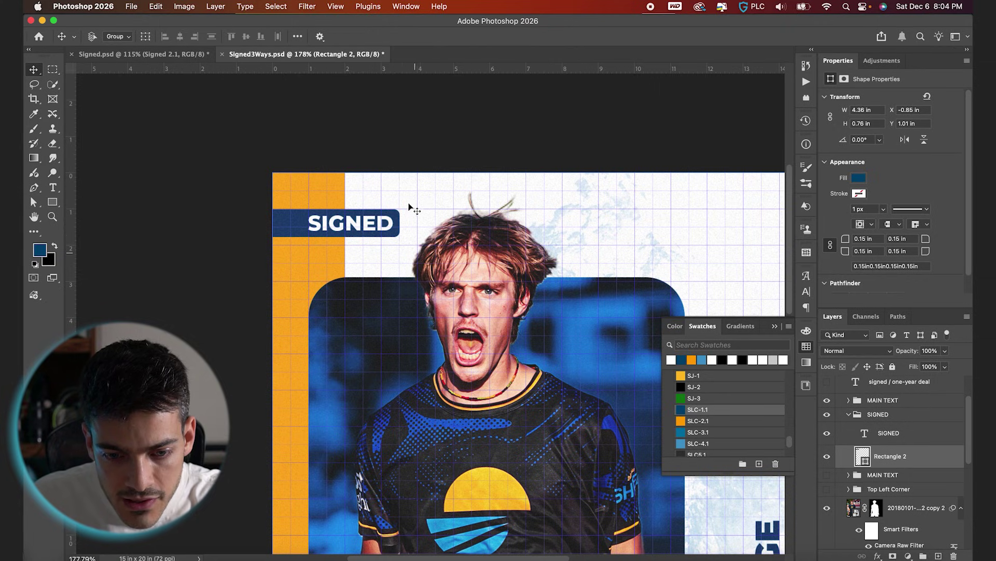
{"action": "left_click", "coordinate": [880, 436]}
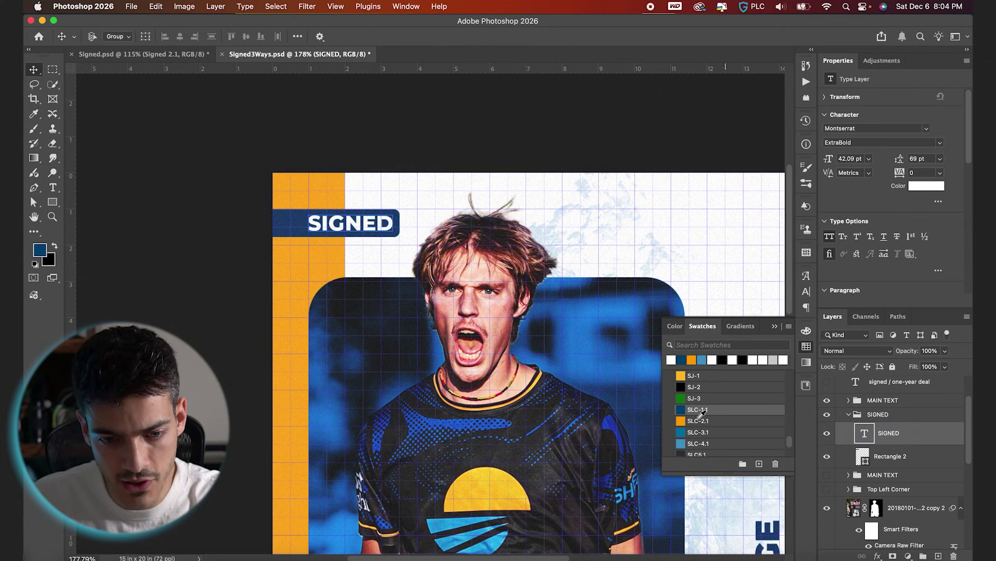
{"action": "key", "text": "super+apostrophe"}
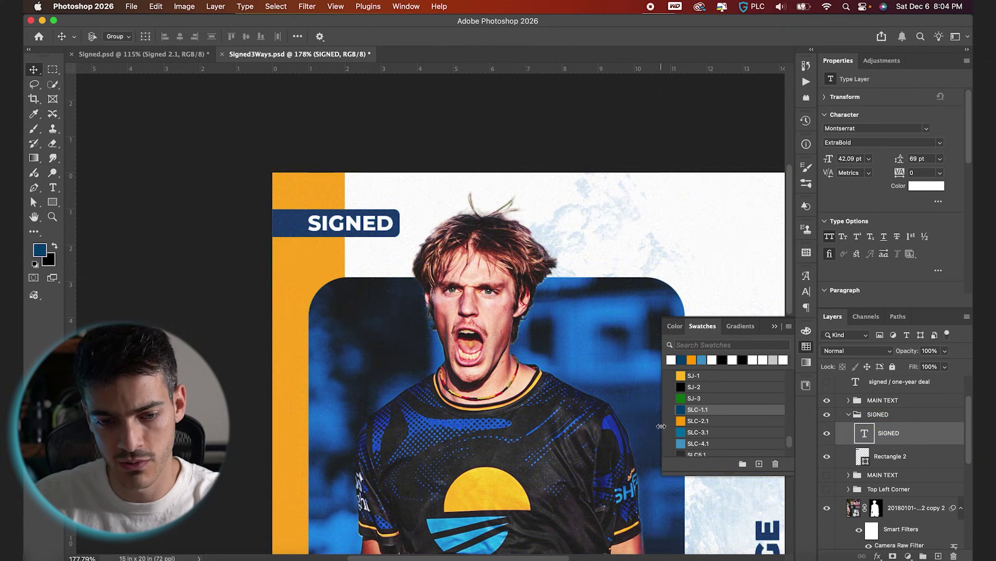
Make the navy SIGNED tab slightly taller and widen it to the right.
{"action": "scroll", "coordinate": [454, 368], "scroll_direction": "up", "scroll_amount": 3}
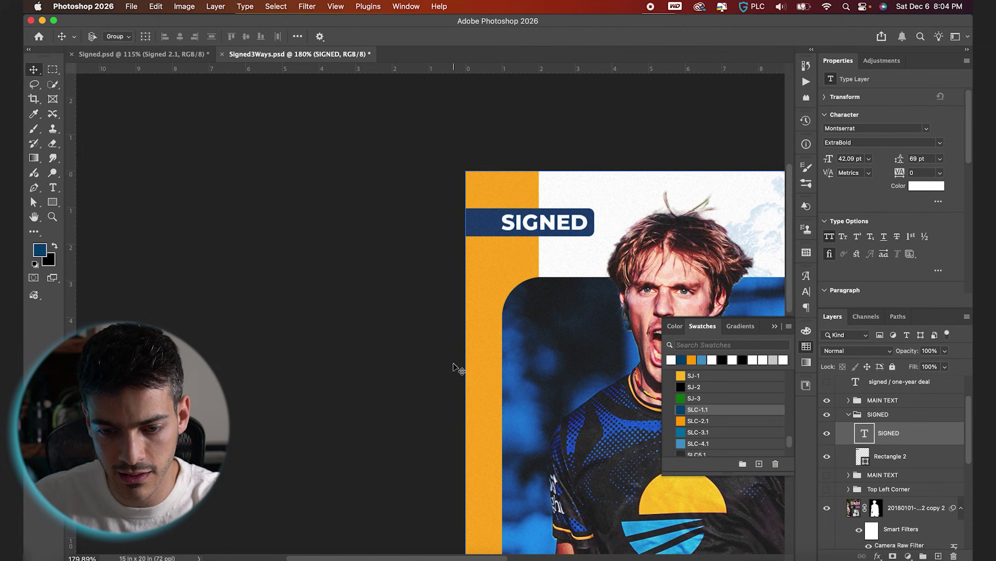
{"action": "scroll", "coordinate": [454, 367], "scroll_direction": "right", "scroll_amount": 3}
{"action": "scroll", "coordinate": [454, 367], "scroll_direction": "up", "scroll_amount": 2}
{"action": "key", "text": "alt+bracketleft"}
{"action": "key", "text": "super+t"}
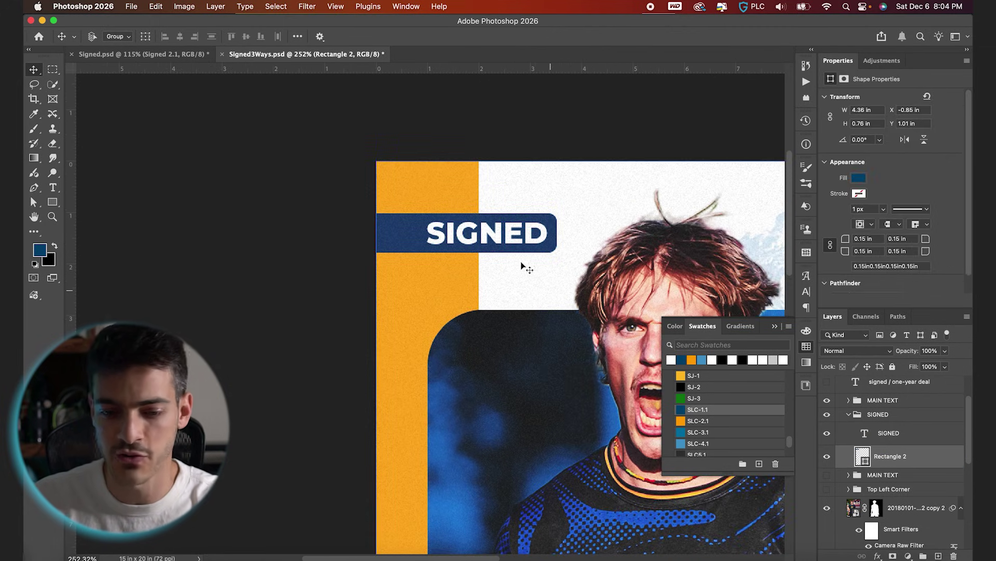
{"action": "left_click_drag", "start_coordinate": [444, 255], "coordinate": [444, 257]}
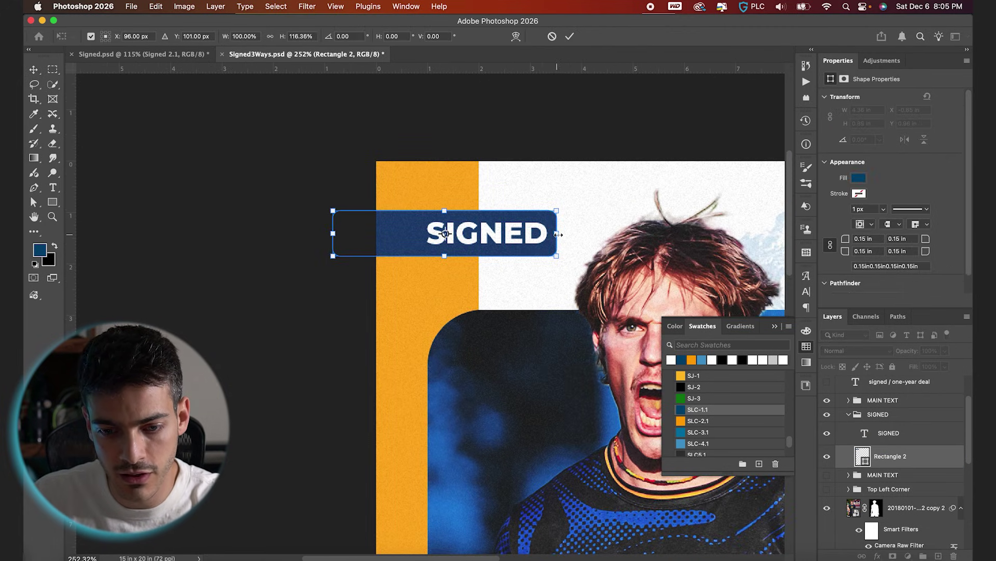
{"action": "left_click_drag", "start_coordinate": [557, 233], "coordinate": [562, 234]}
Nudge the SIGNED text and navy tab down together and fit the poster in view.
{"action": "left_click", "coordinate": [888, 433]}
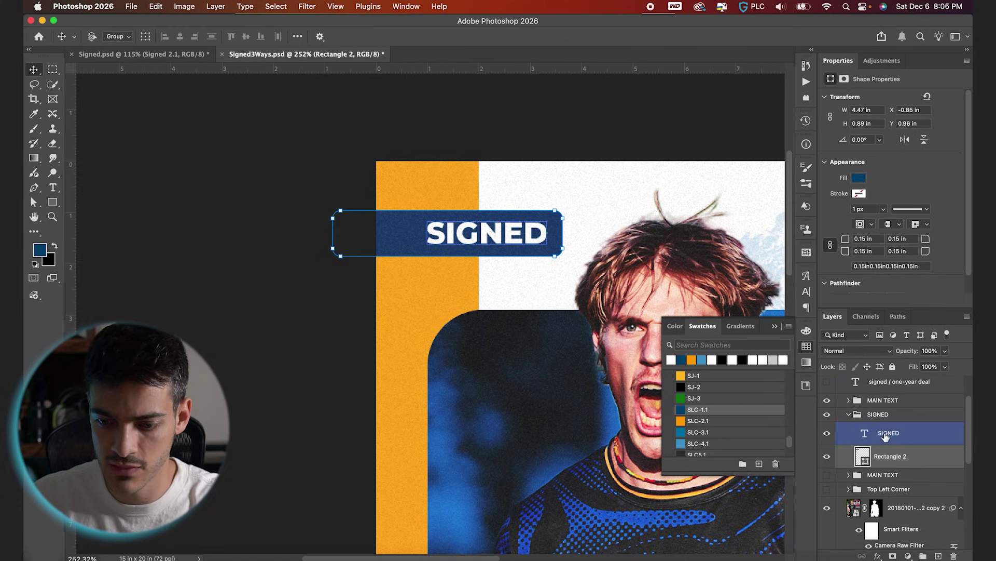
{"action": "left_click", "coordinate": [891, 455], "text": "shift"}
{"action": "key", "text": "ctrl+apostrophe"}
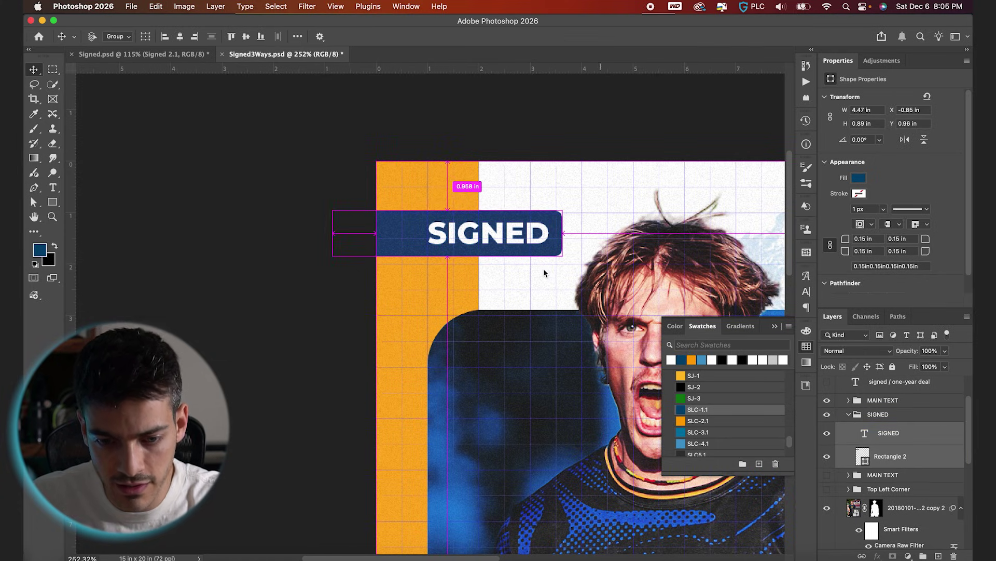
{"action": "key", "text": "Down"}
{"action": "key", "text": "Down"}
{"action": "key", "text": "Down"}
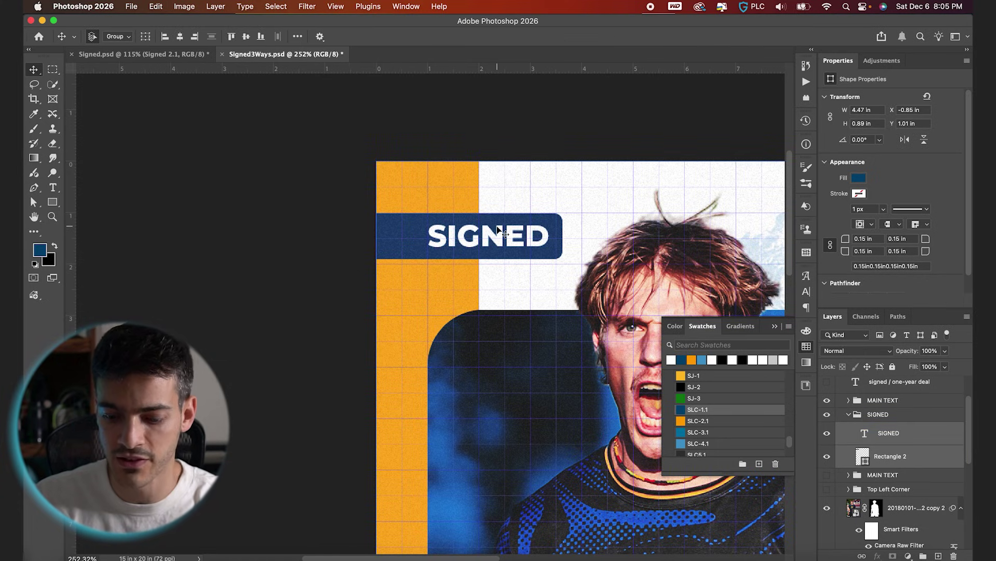
{"action": "key", "text": "ctrl+apostrophe"}
{"action": "key", "text": "ctrl+0"}
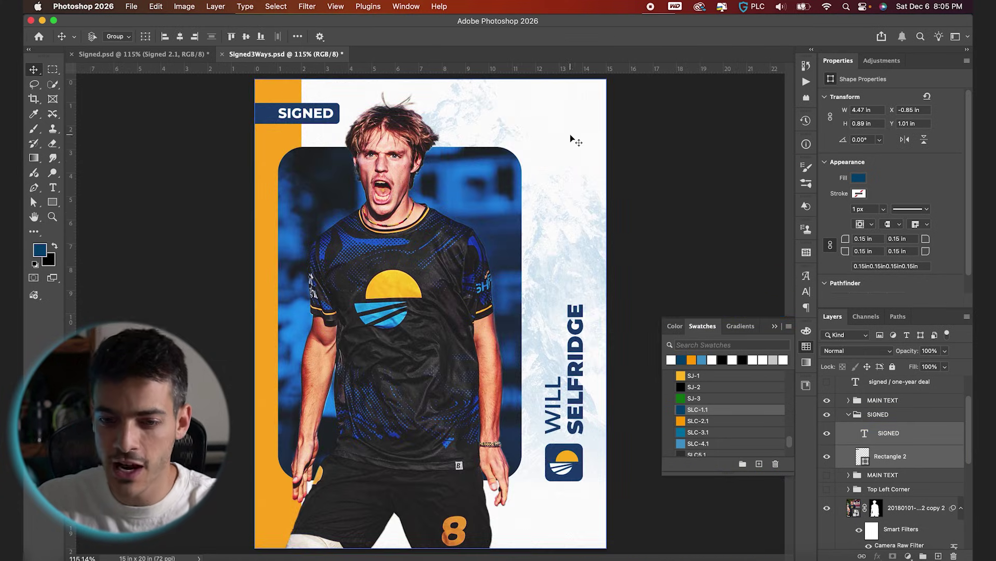
Show the Top Left Corner group and move the 2026 SALT LAKE SHRED list to the top right.
{"action": "left_click", "coordinate": [826, 489]}
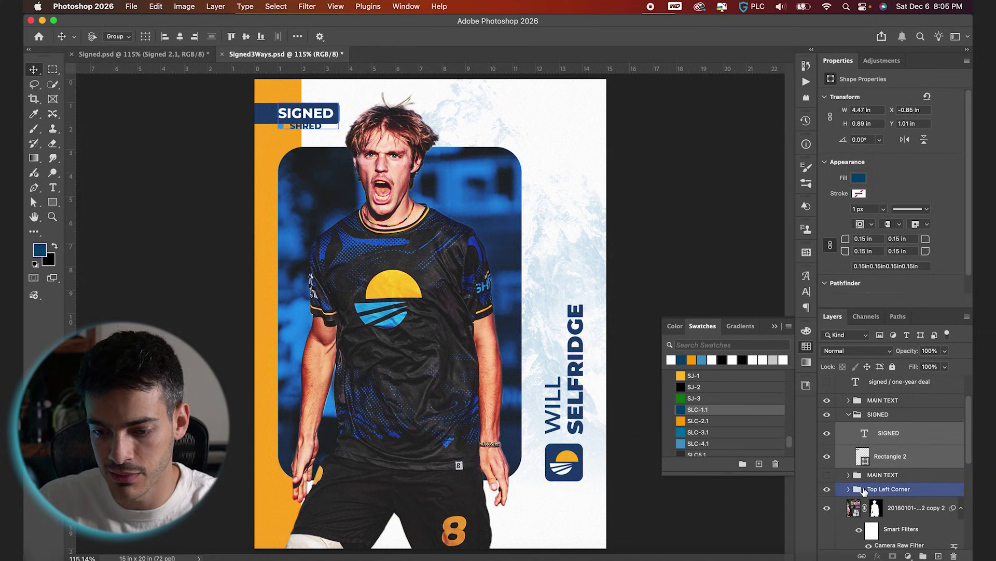
{"action": "left_click", "coordinate": [882, 489]}
{"action": "left_click_drag", "start_coordinate": [360, 154], "coordinate": [589, 394]}
{"action": "key", "text": "super+apostrophe"}
{"action": "key", "text": "super+t"}
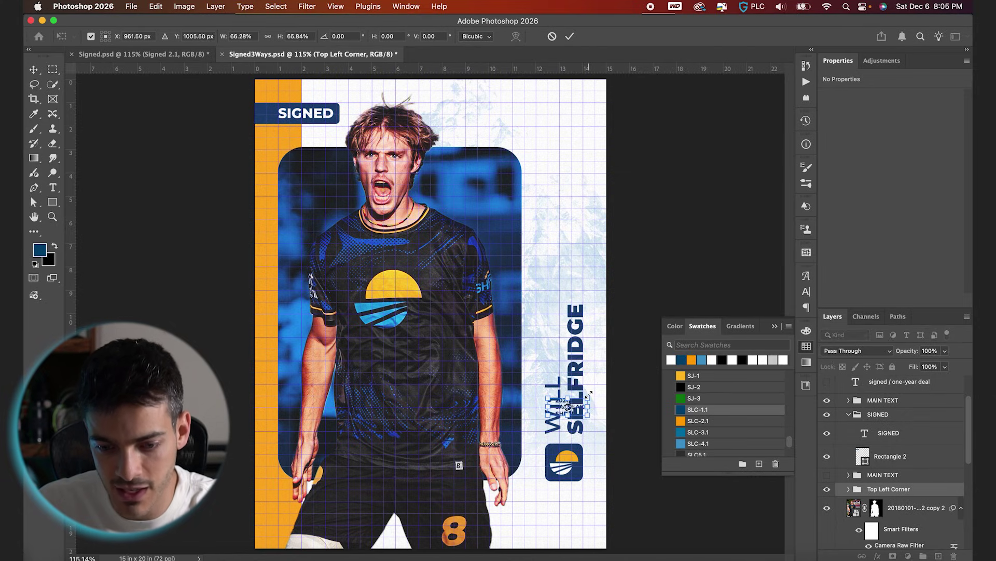
{"action": "key", "text": "Escape"}
{"action": "key", "text": "super+z"}
{"action": "key", "text": "super+apostrophe"}
{"action": "key", "text": "shift+Down"}
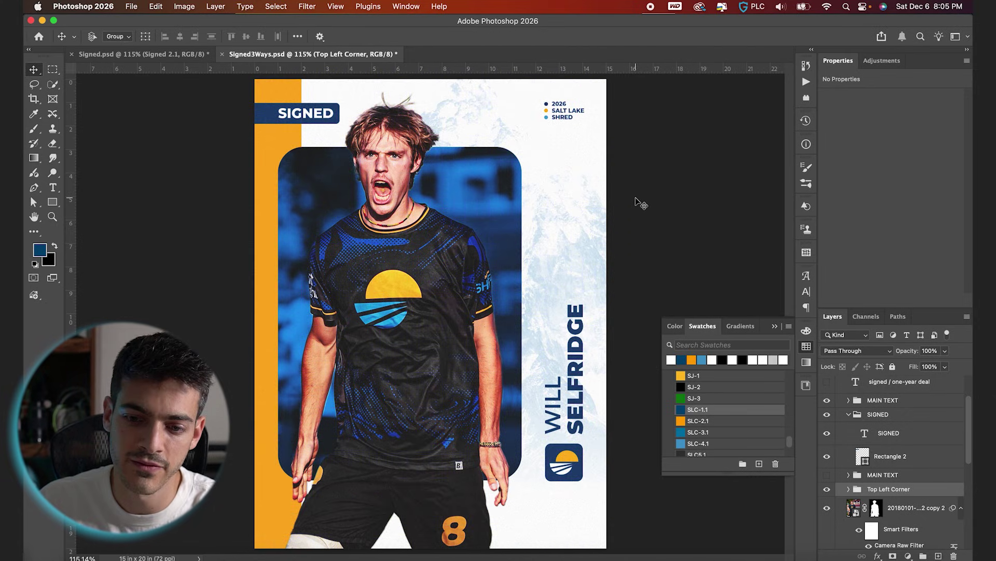
{"action": "key", "text": "super+apostrophe"}
{"action": "key", "text": "Down"}
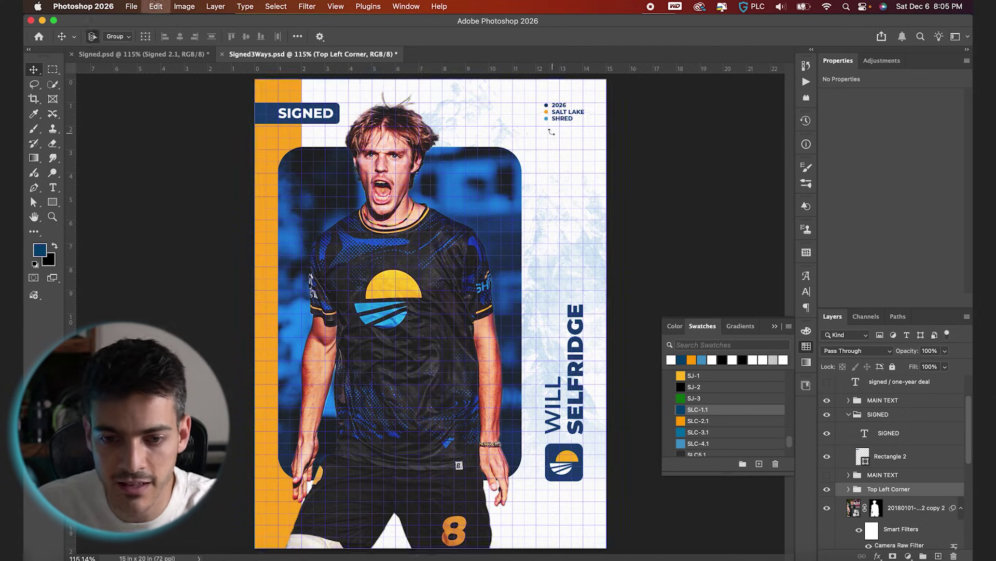
Scale the corner list up to about 110%.
{"action": "key", "text": "super+t"}
{"action": "left_click_drag", "start_coordinate": [541, 123], "coordinate": [535, 125]}
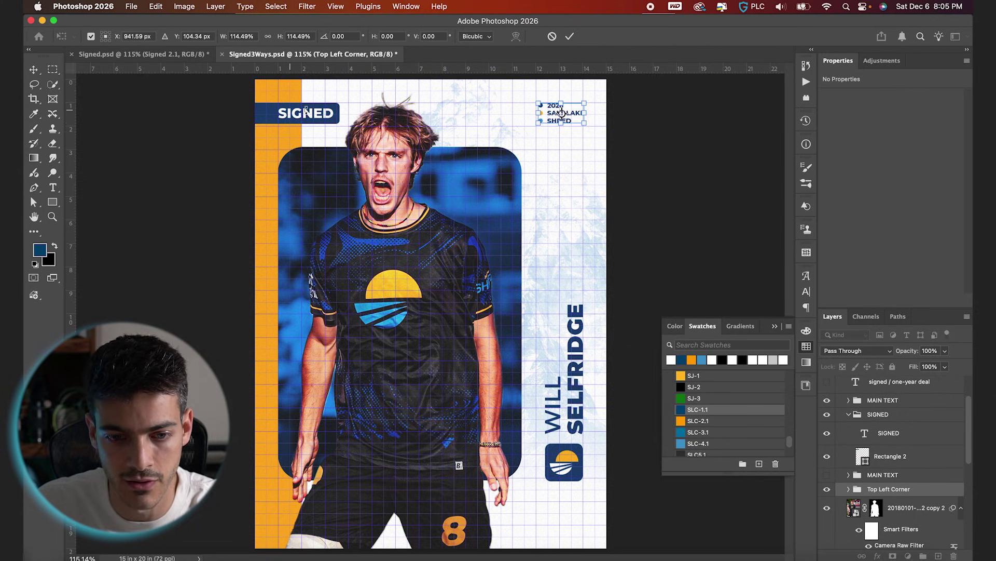
{"action": "key", "text": "Return"}
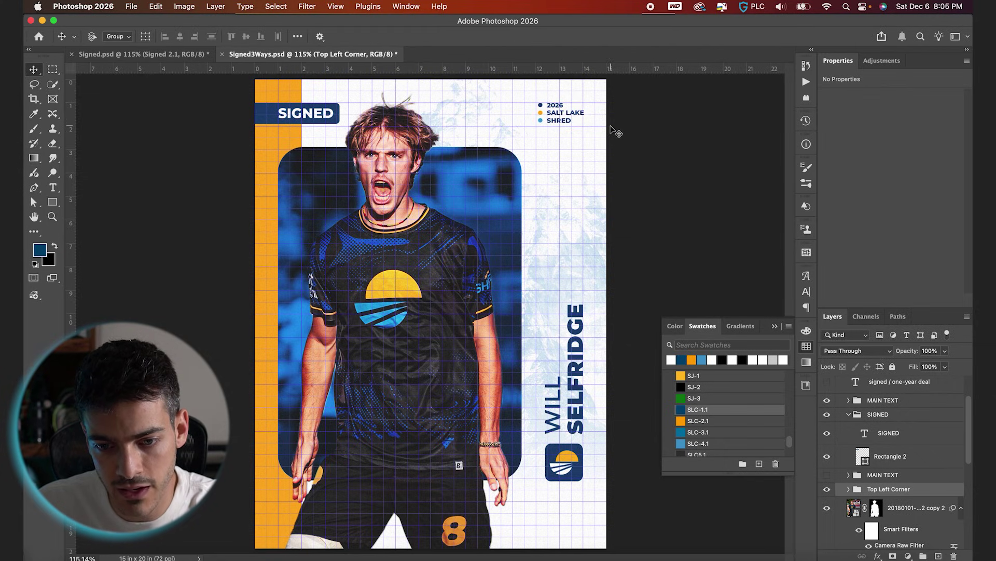
{"action": "key", "text": "super+apostrophe"}
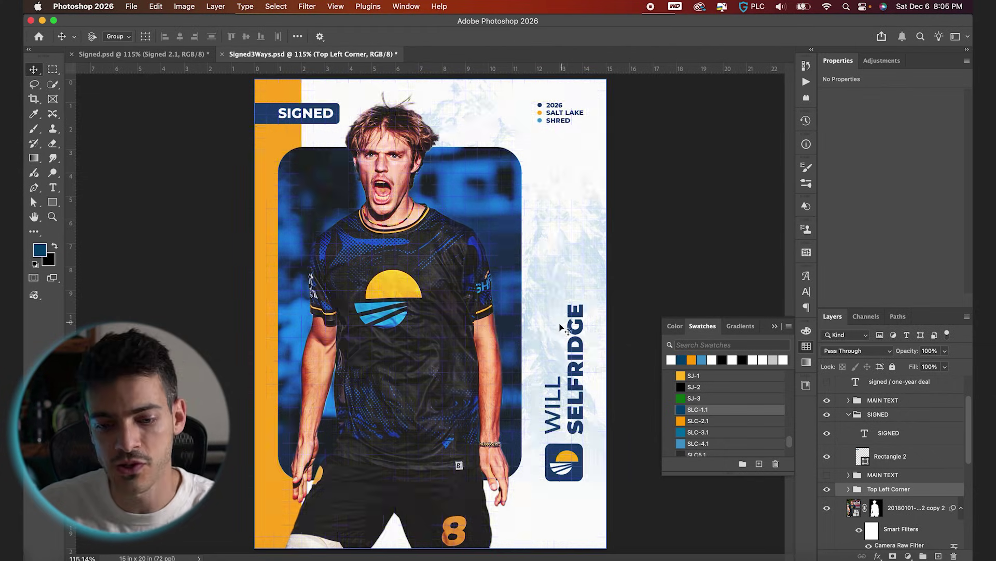
{"action": "left_click", "coordinate": [849, 475]}
{"action": "left_click", "coordinate": [865, 493]}
{"action": "mouse_move", "coordinate": [866, 493]}
{"action": "left_mouse_down"}
{"action": "mouse_move", "coordinate": [857, 402]}
{"action": "mouse_move", "coordinate": [855, 415]}
{"action": "left_mouse_up"}
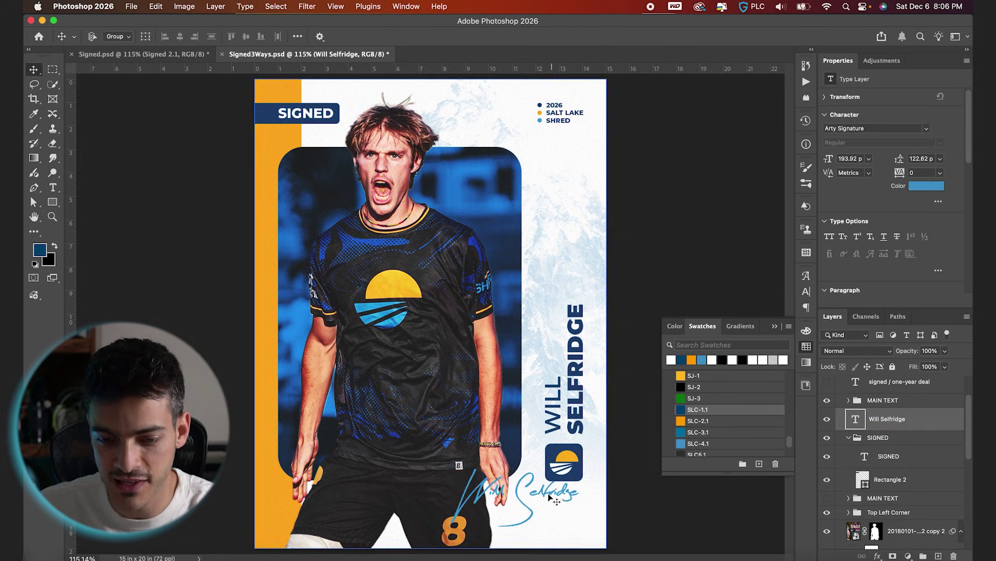
{"action": "scroll", "coordinate": [574, 472], "scroll_direction": "down", "scroll_amount": 3}
{"action": "scroll", "coordinate": [568, 473], "scroll_direction": "up", "scroll_amount": 2}
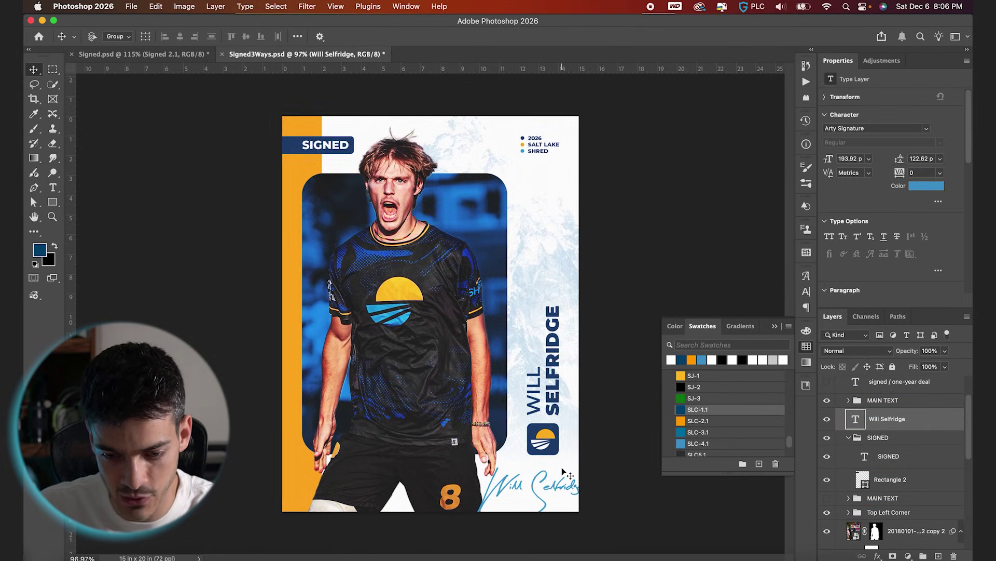
Resize the signature to fit the poster's bottom-right corner.
{"action": "key", "text": "super+t"}
{"action": "mouse_move", "coordinate": [594, 525]}
{"action": "left_mouse_down"}
{"action": "mouse_move", "coordinate": [607, 517]}
{"action": "mouse_move", "coordinate": [583, 527]}
{"action": "left_mouse_up"}
{"action": "key", "text": "Return"}
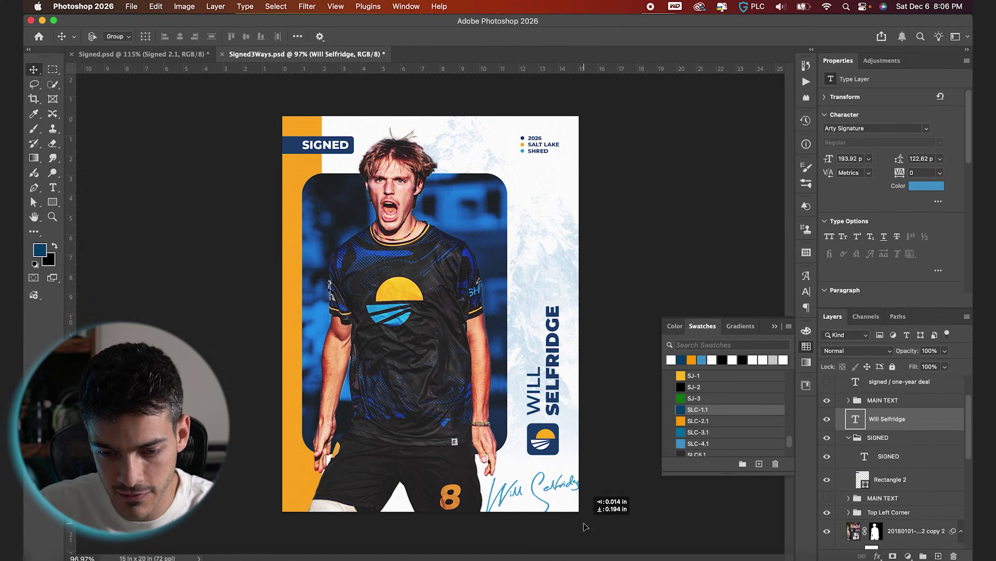
{"action": "key", "text": "super+t"}
{"action": "left_click_drag", "start_coordinate": [590, 449], "coordinate": [586, 452]}
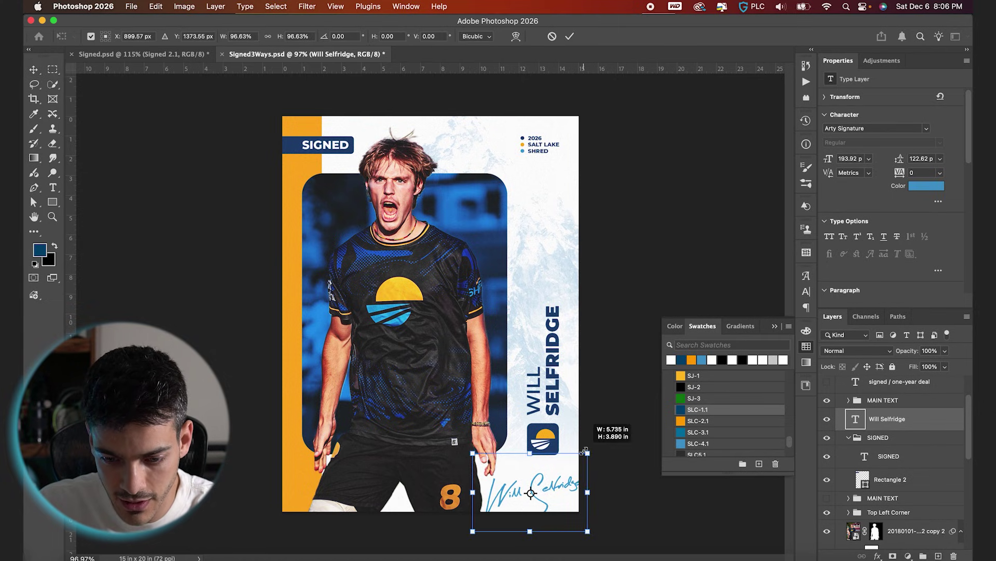
{"action": "key", "text": "Return"}
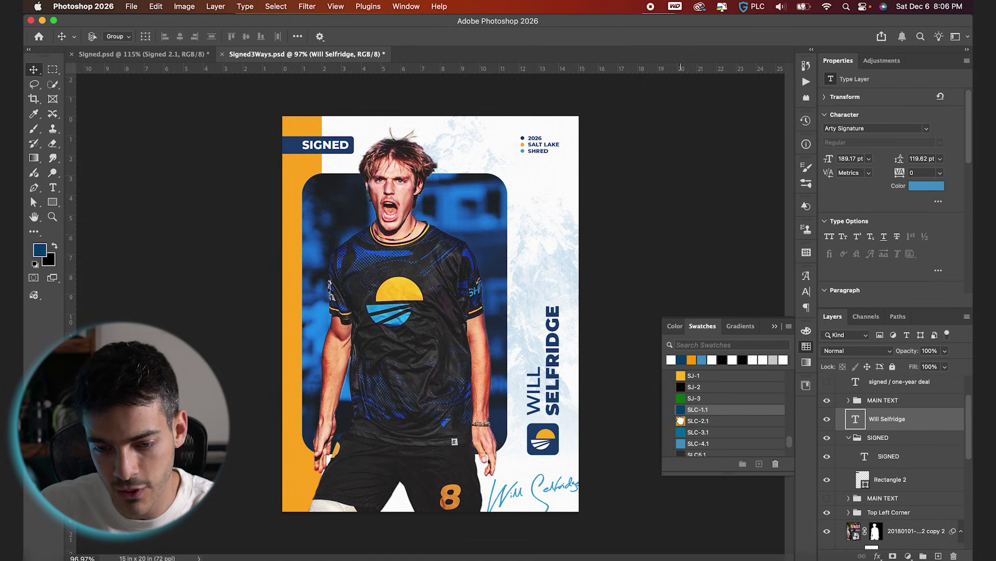
Colour the signature with the SLC-2.1 orange swatch.
{"action": "left_click", "coordinate": [680, 421]}
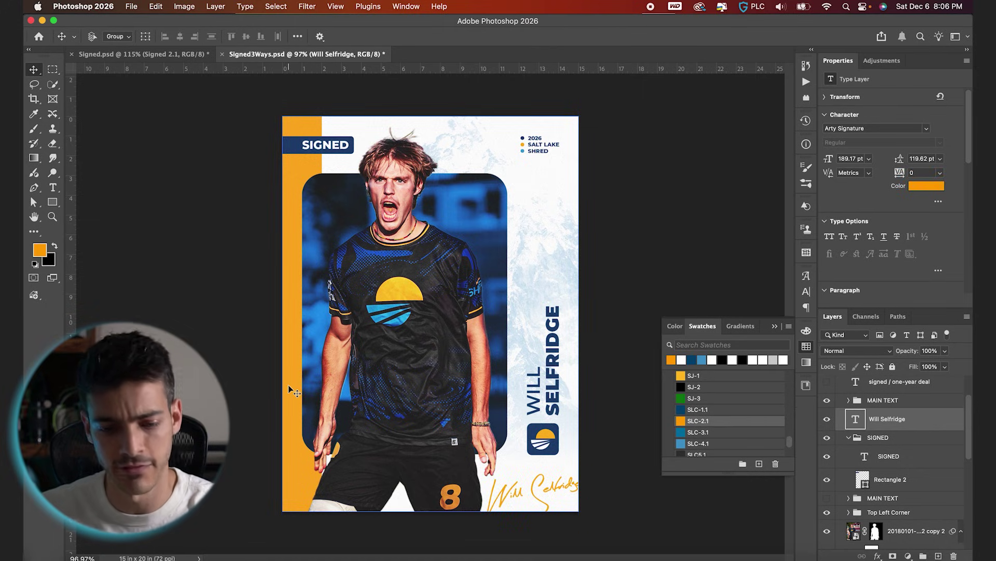
{"action": "key", "text": "super+t"}
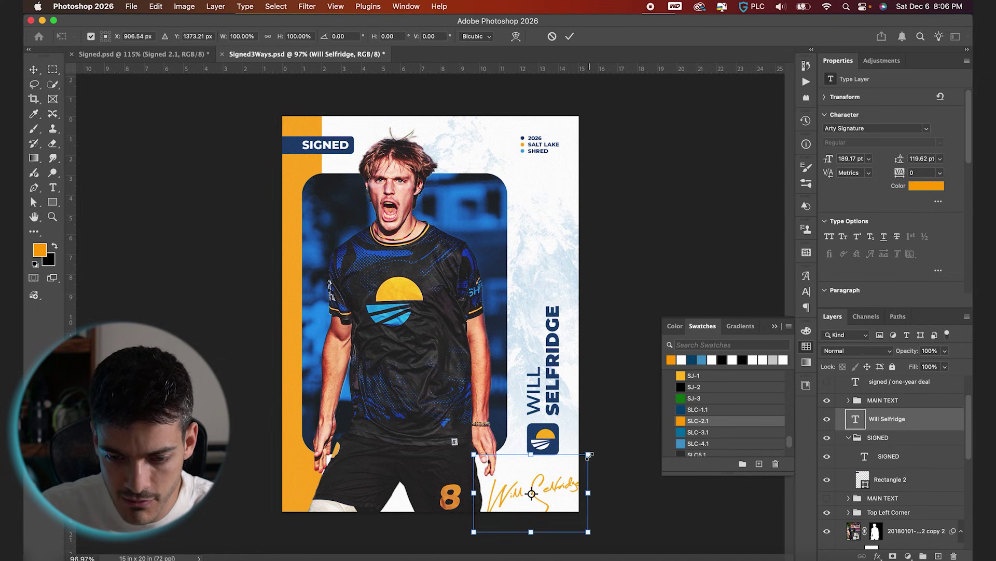
{"action": "key", "text": "Return"}
{"action": "key", "text": "super+0"}
{"action": "key", "text": "super+apostrophe"}
{"action": "key", "text": "super+apostrophe"}
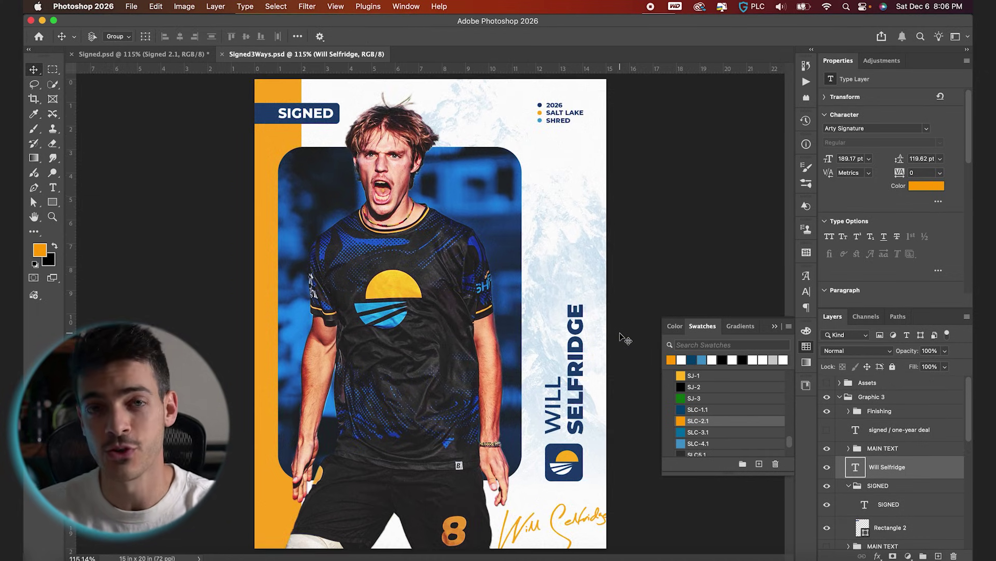
{"action": "left_click", "coordinate": [840, 397]}
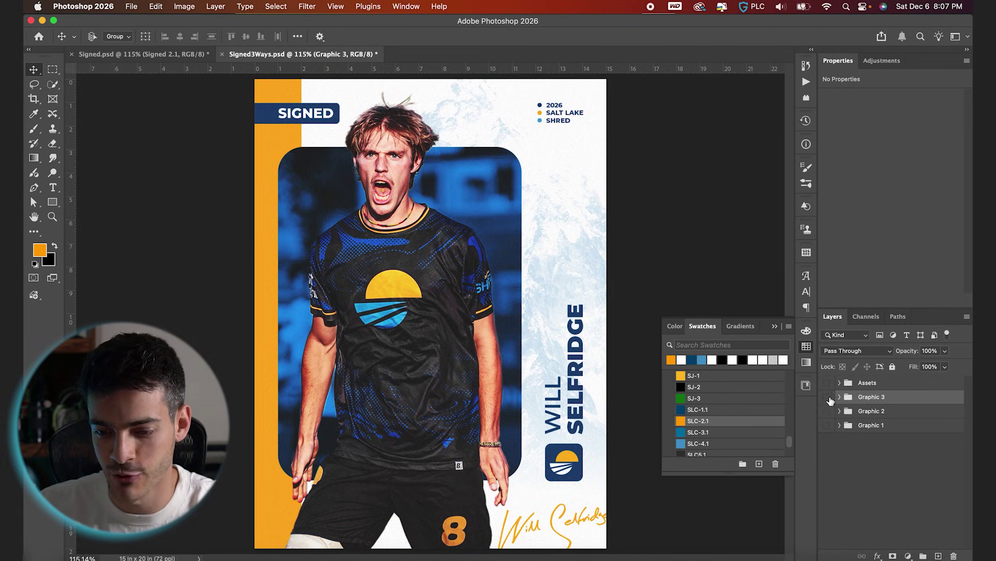
{"action": "left_click", "coordinate": [827, 397]}
{"action": "left_click", "coordinate": [826, 411]}
{"action": "left_click", "coordinate": [826, 425], "text": "alt"}
{"action": "left_click", "coordinate": [827, 411]}
{"action": "left_click", "coordinate": [826, 397]}
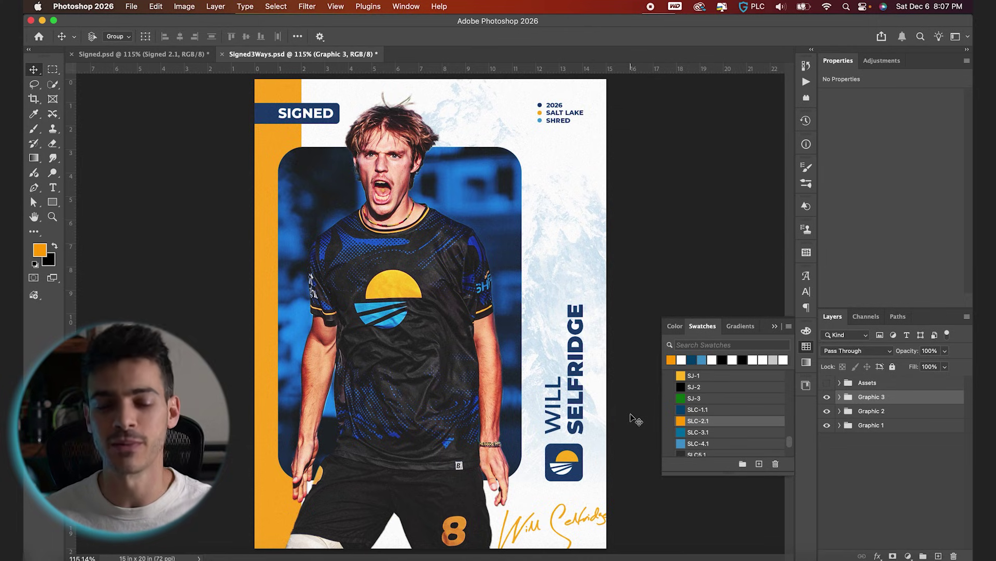
{"action": "left_click", "coordinate": [871, 413]}
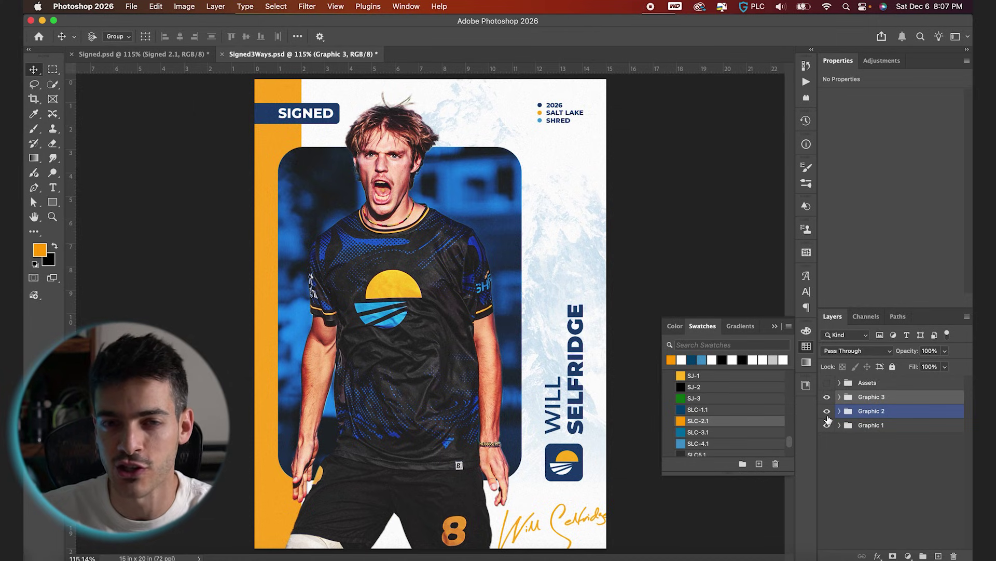
{"action": "left_click", "coordinate": [827, 418], "text": "alt"}
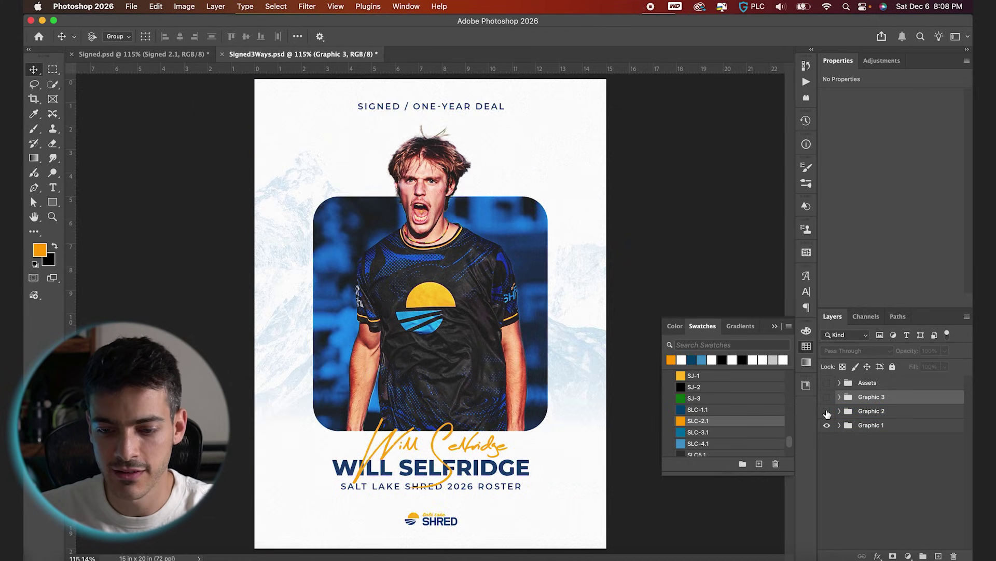
{"action": "left_click", "coordinate": [828, 411]}
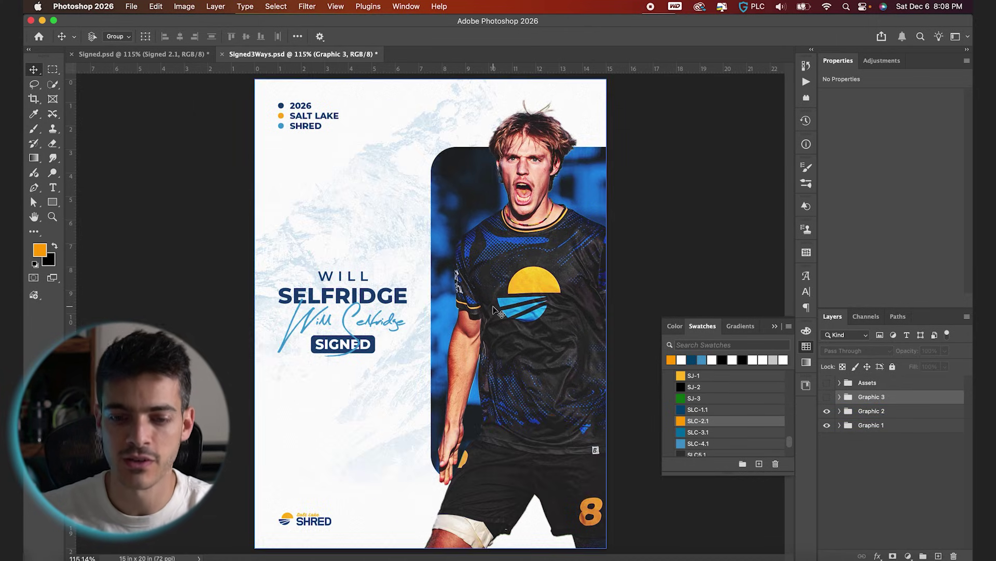
{"action": "left_click", "coordinate": [832, 416]}
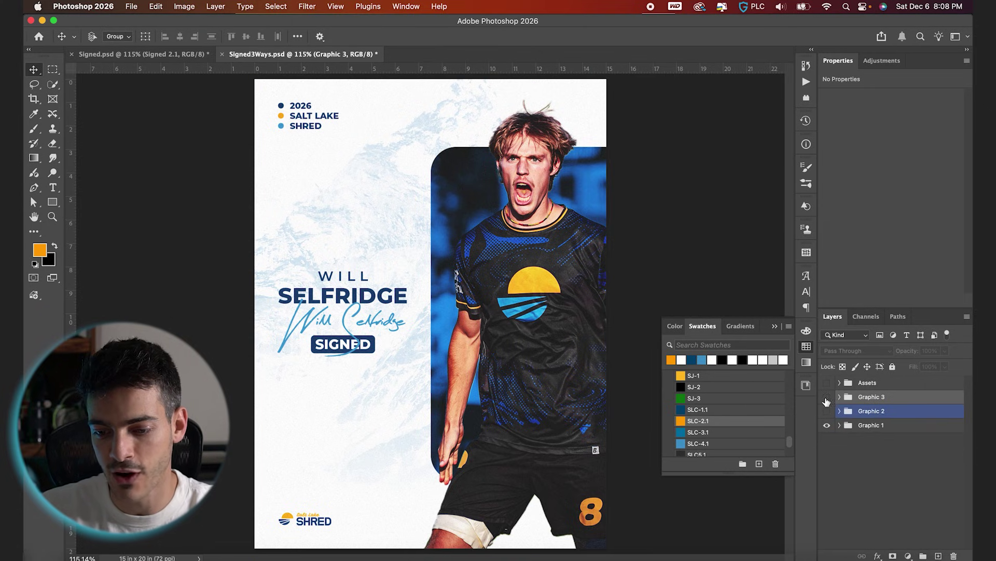
{"action": "left_click", "coordinate": [827, 398]}
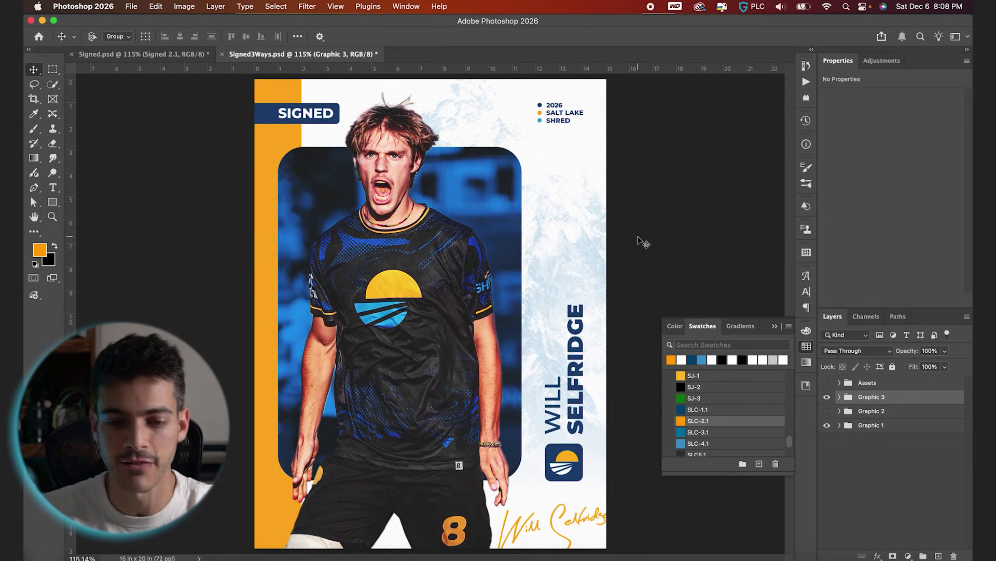